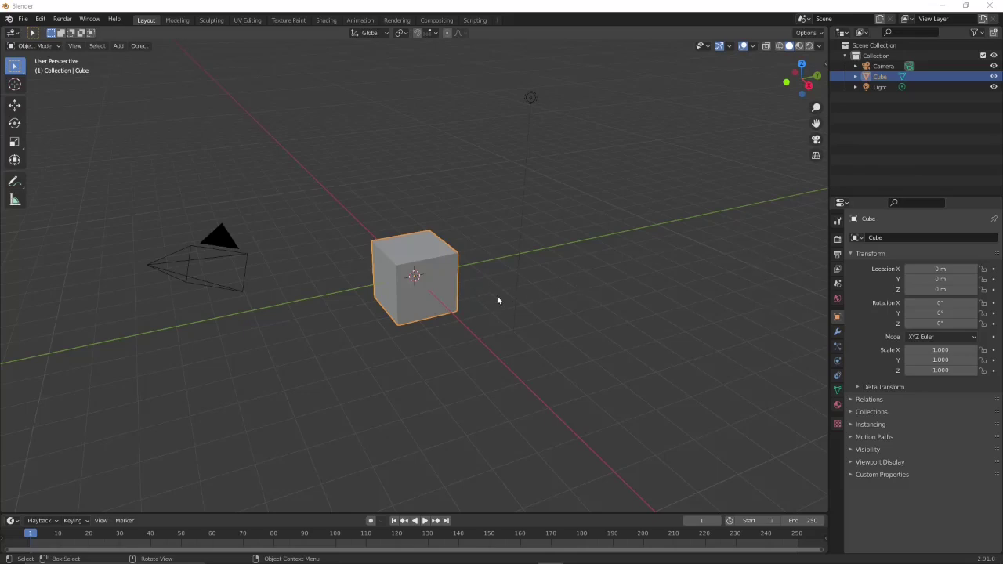
Step: Delete the default cube and add a smooth-shaded UV sphere at the origin
key("x")
left_click(450, 265)
key("shift+a")
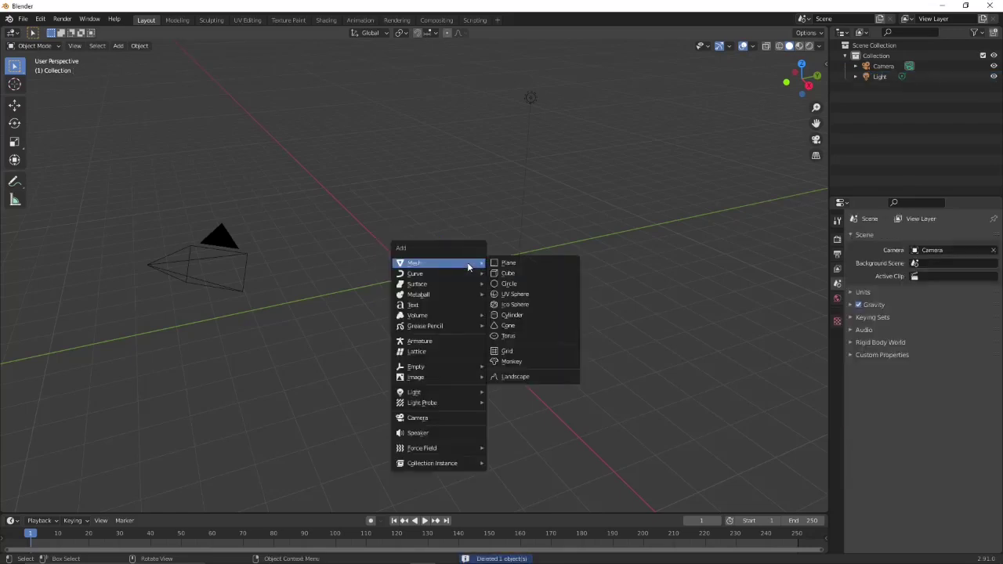
left_click(517, 294)
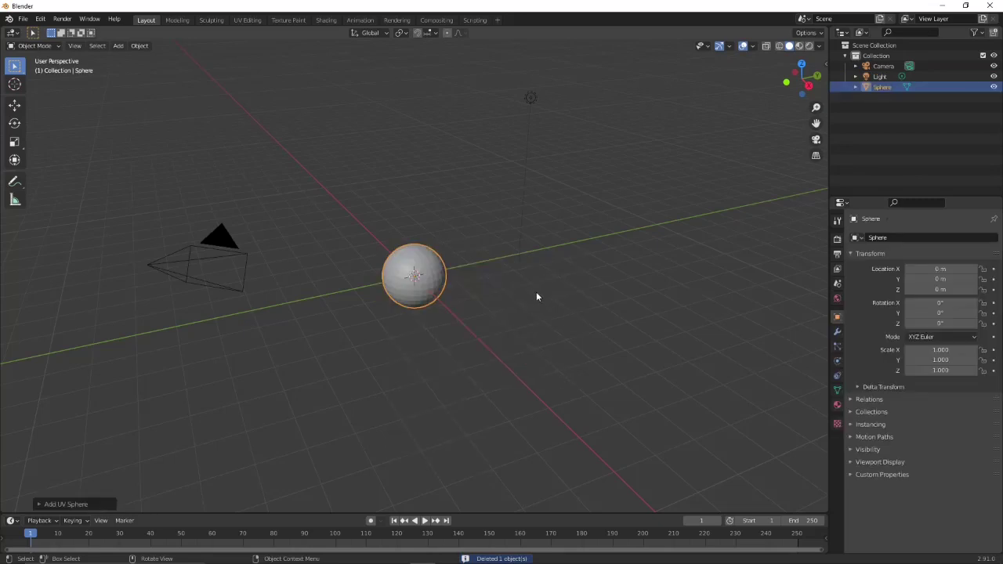
right_click(435, 276)
left_click(430, 278)
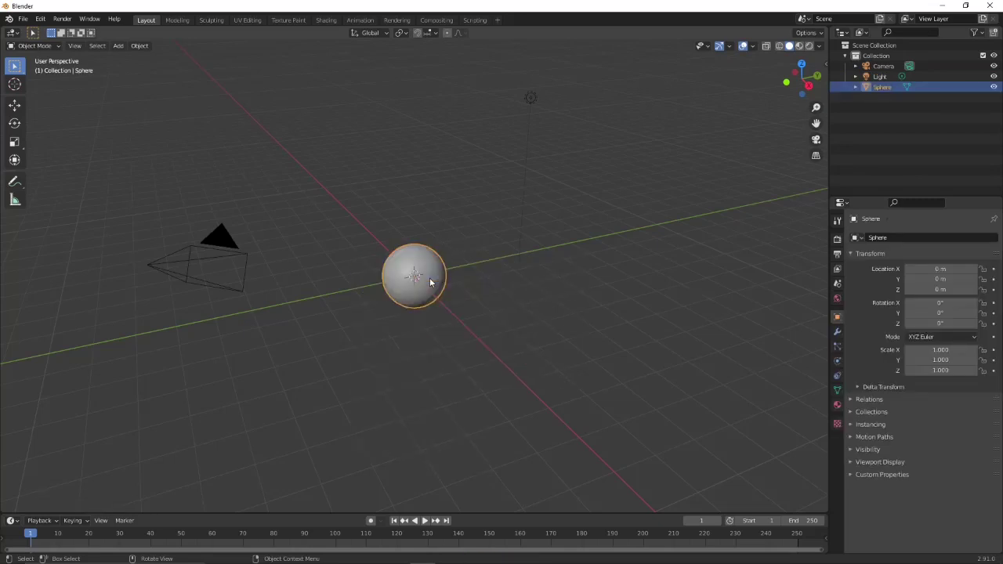
Step: Delete the UV sphere again, leaving only the camera and light
left_click(837, 297)
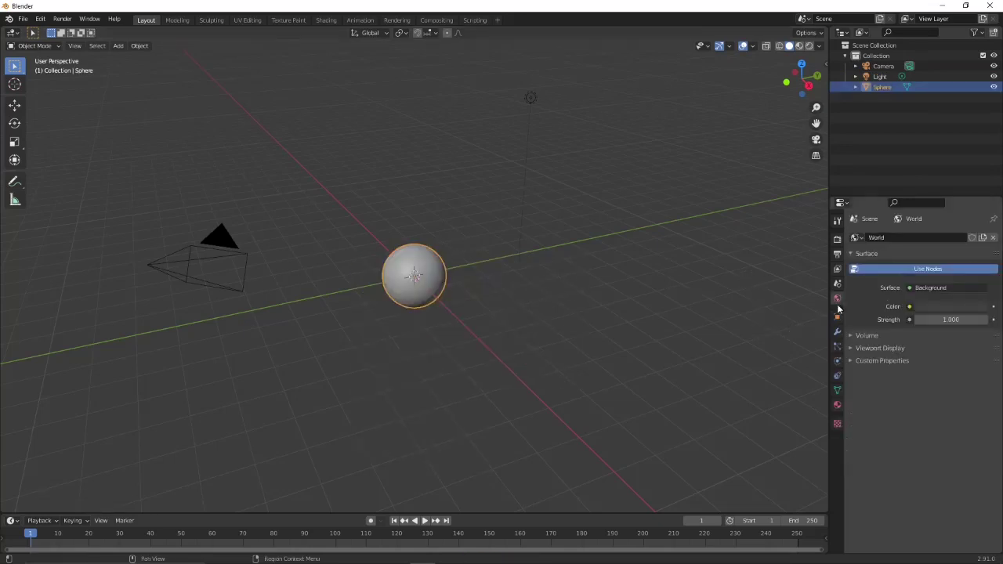
left_click(631, 323)
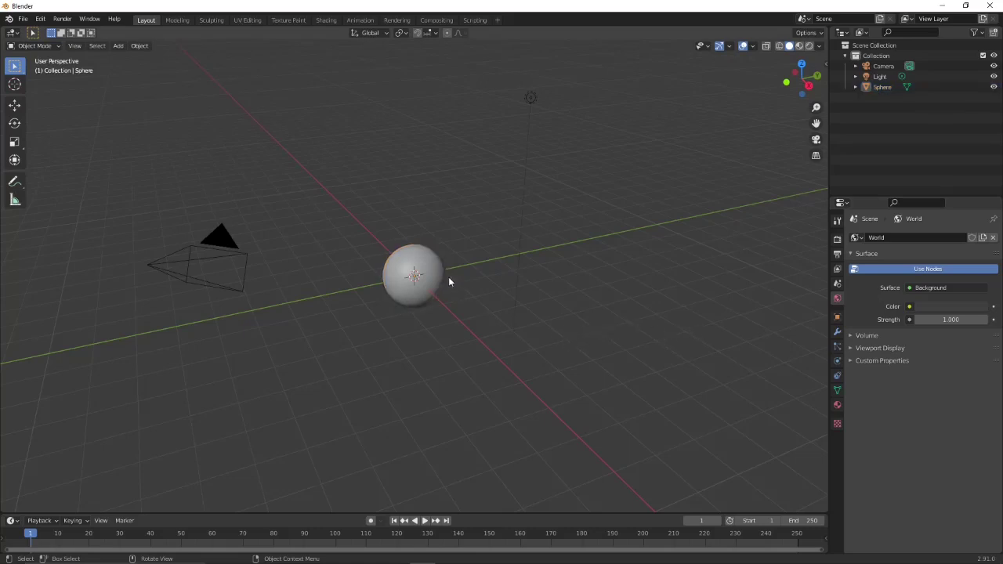
left_click(427, 276)
key("x")
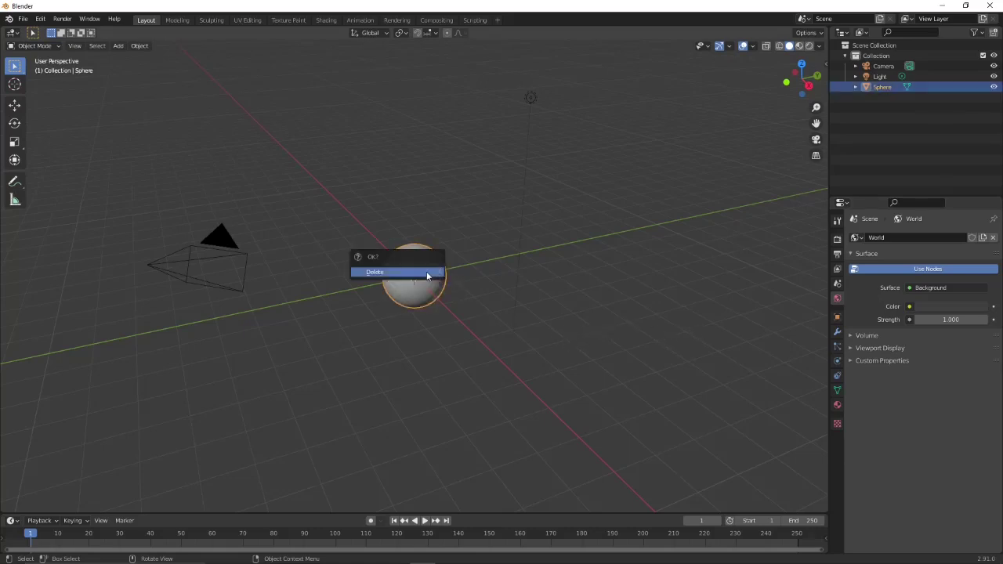
left_click(426, 272)
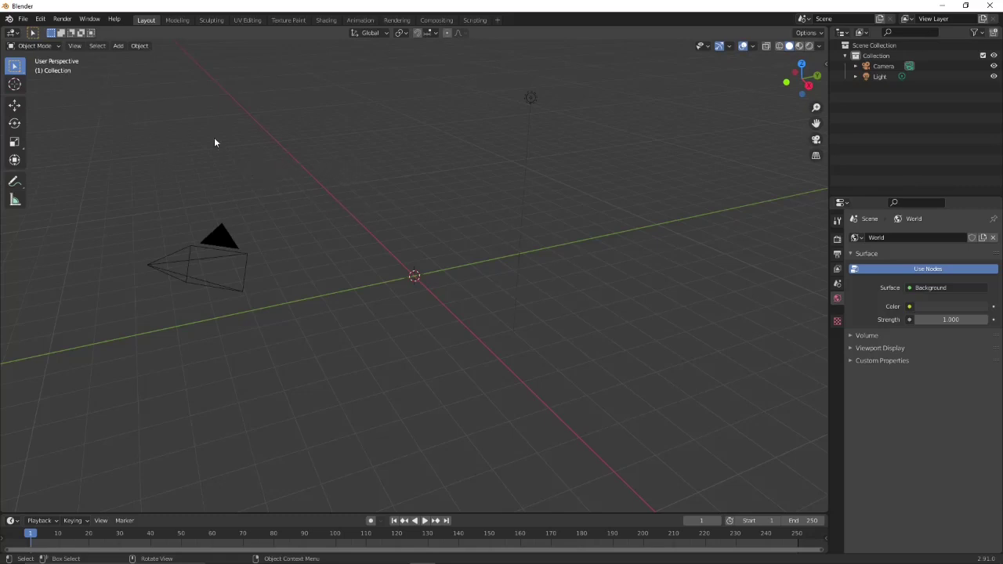
left_click(40, 19)
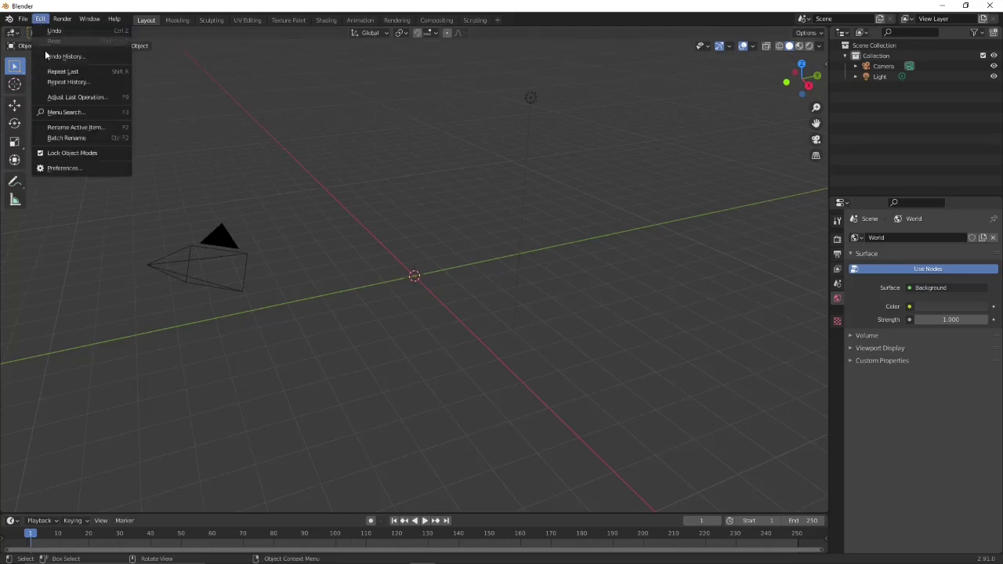
left_click(65, 168)
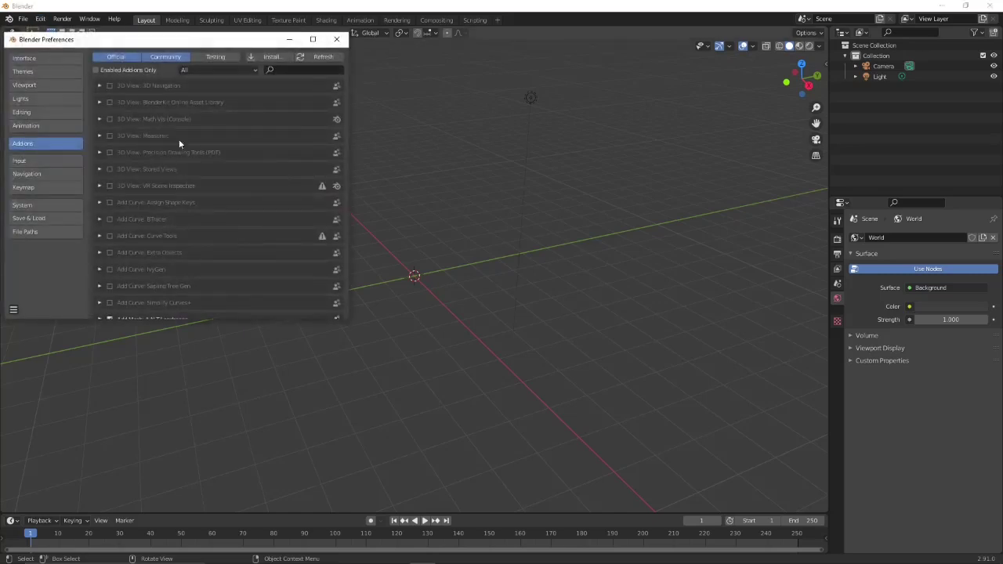
left_click(298, 72)
type("imp")
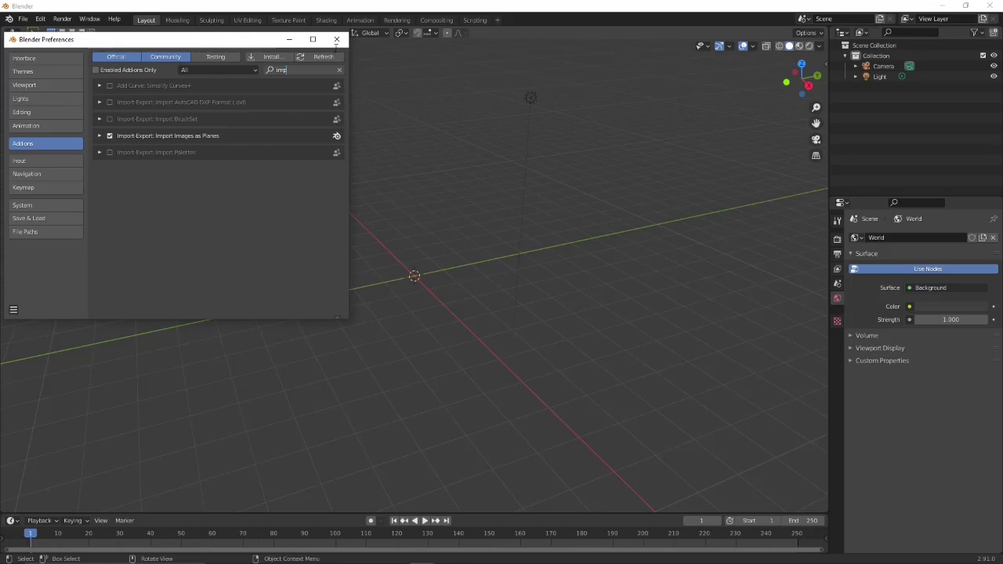
left_click(337, 38)
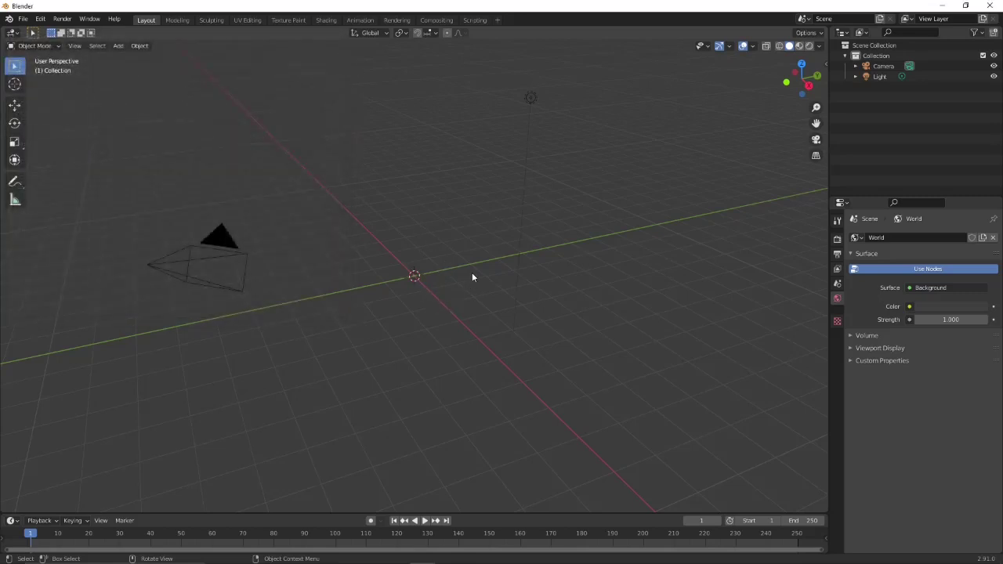
Step: Import 8K_Mercury2 from the Planet Maps folder as an image plane
key("shift+a")
mouse_move(471, 273)
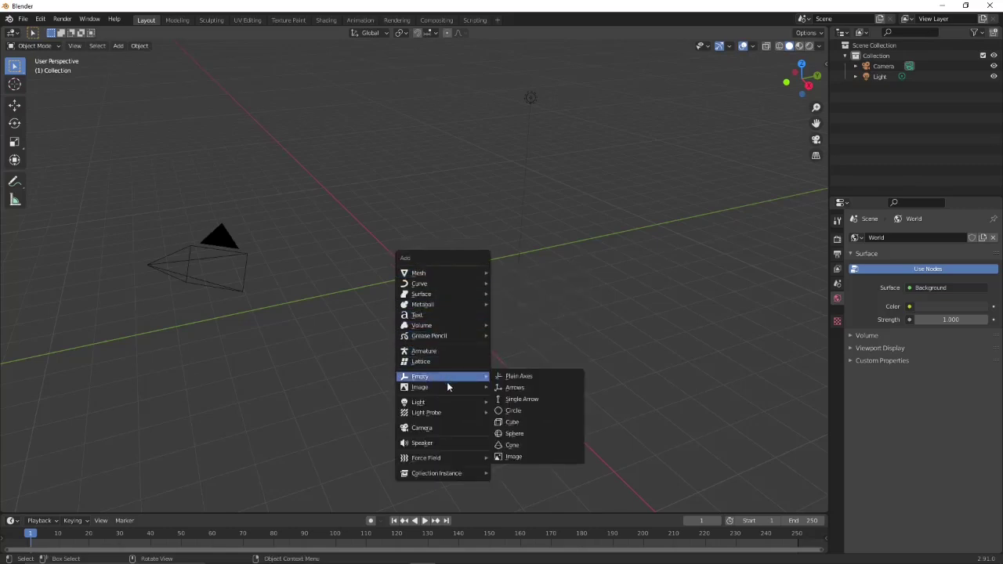
mouse_move(446, 387)
left_click(536, 407)
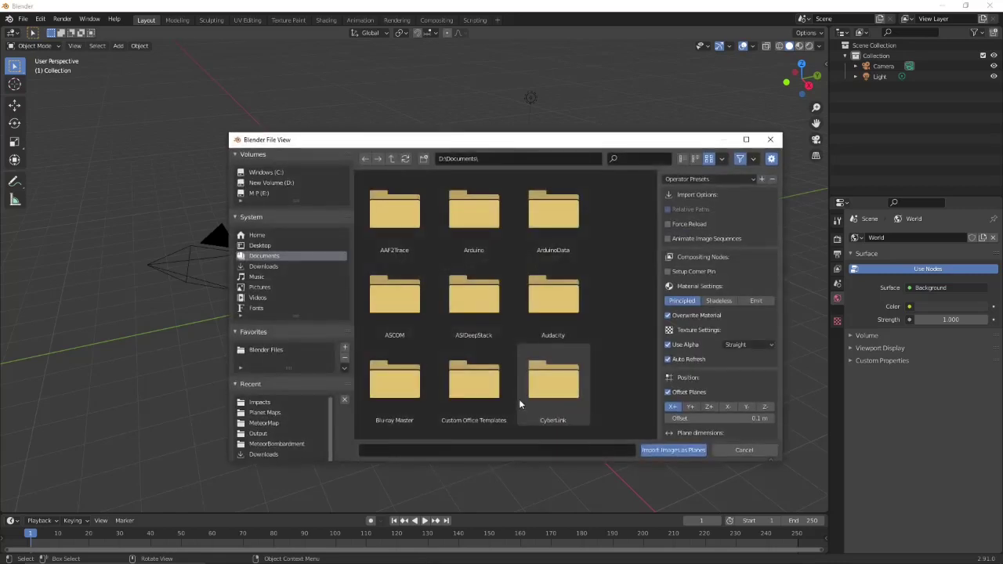
left_click(292, 411)
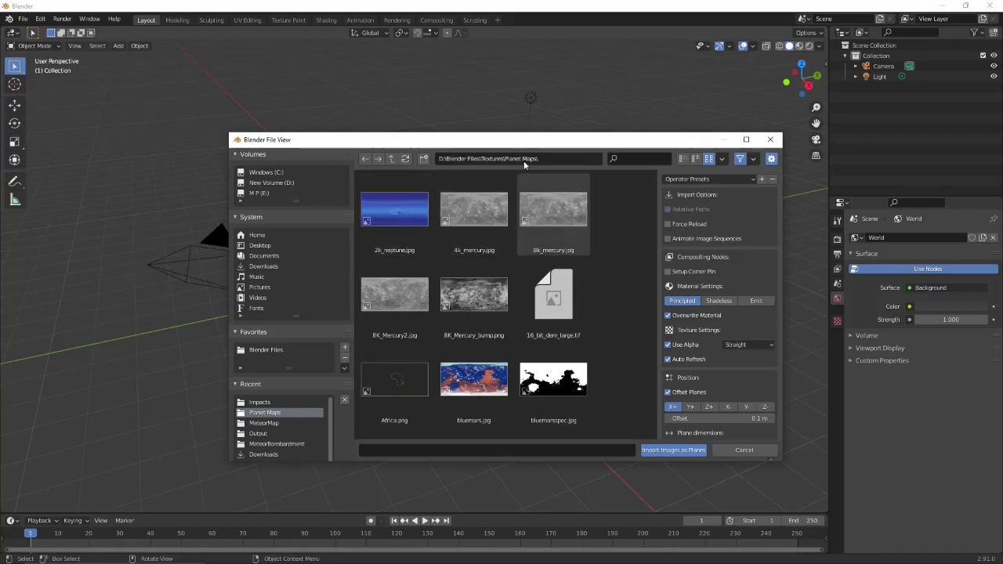
double_click(387, 296)
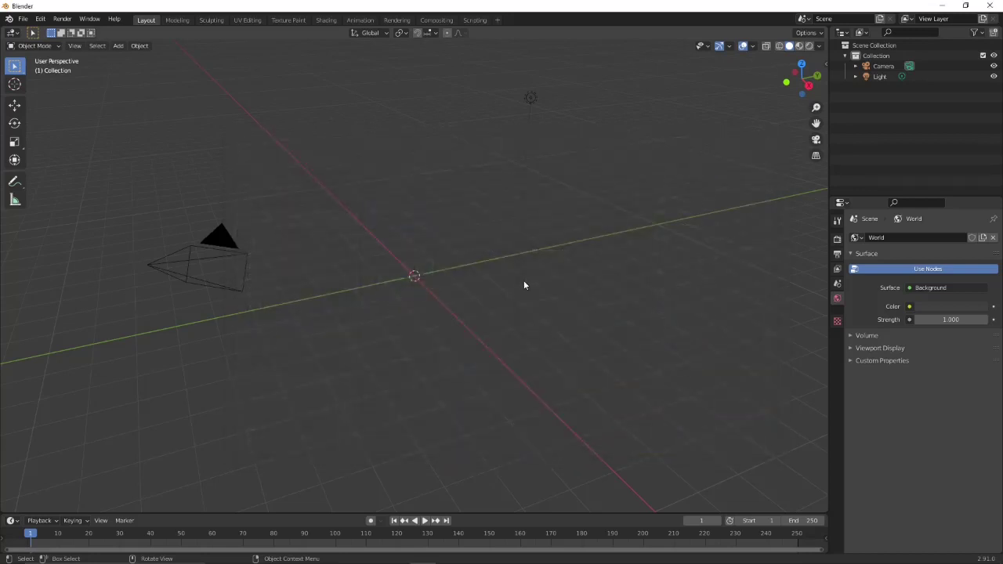
Step: Show the Mercury plane in Material Preview shading and enter Edit Mode
scroll(523, 301, "up", 3)
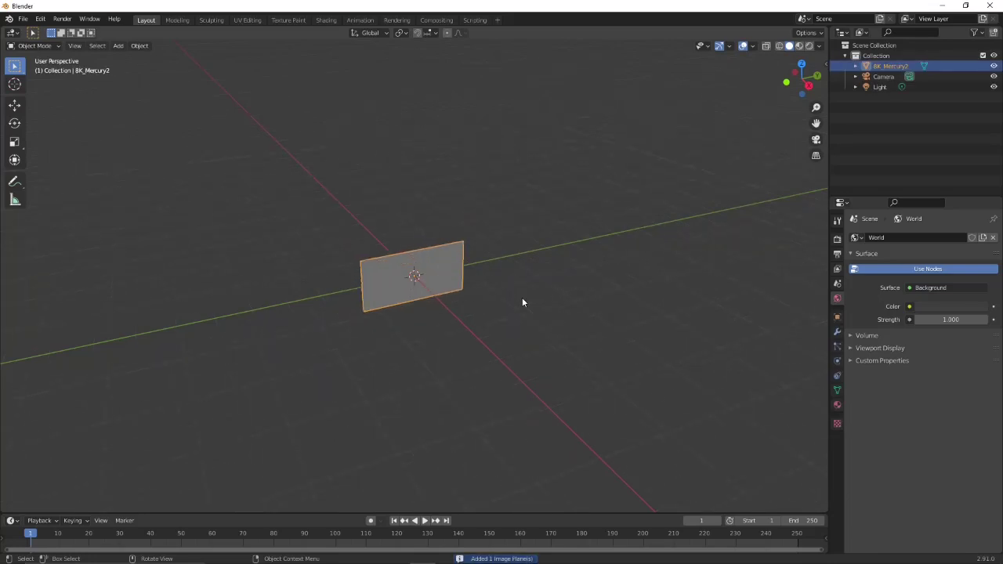
scroll(523, 302, "up", 3)
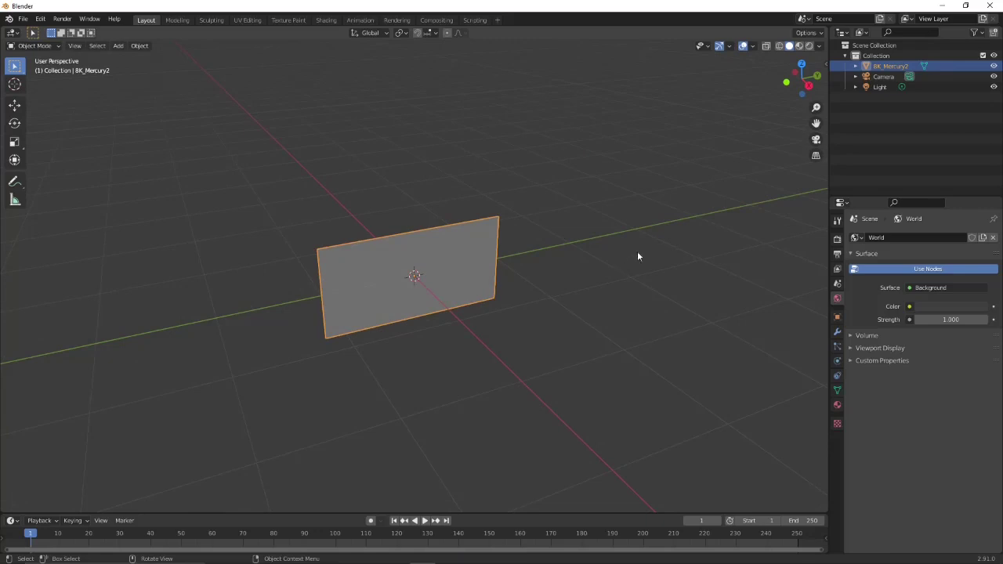
left_click(799, 45)
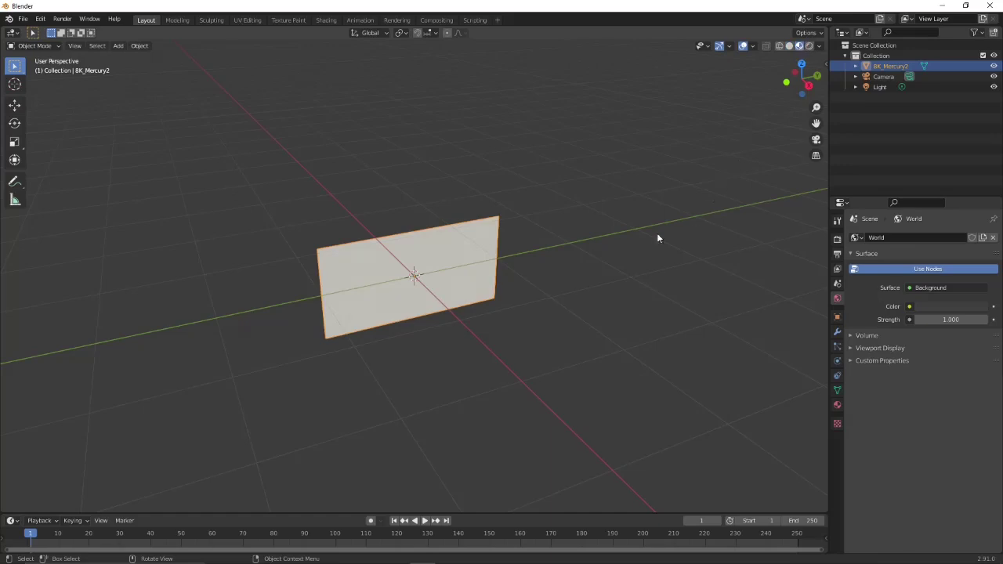
scroll(533, 275, "up", 1)
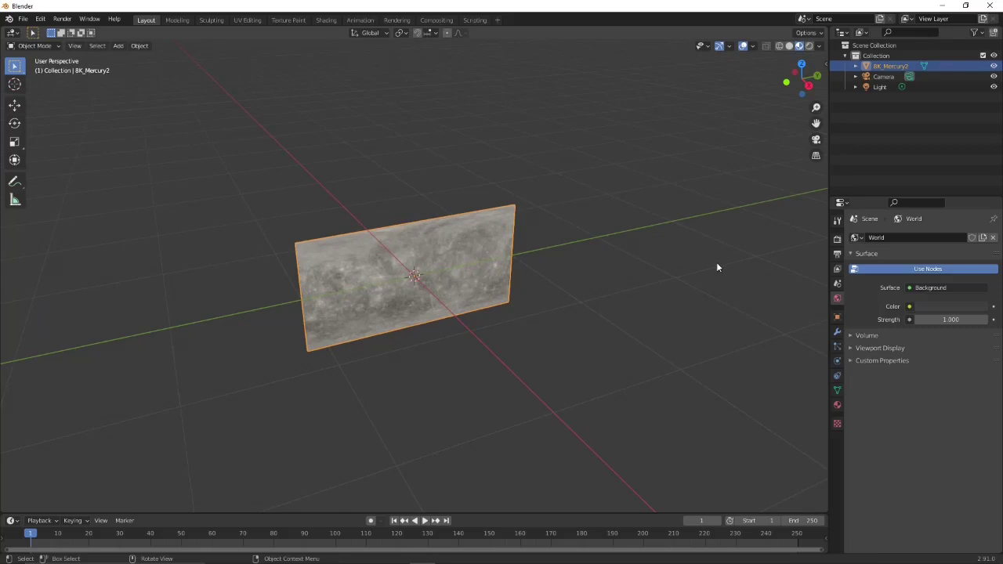
key("Tab")
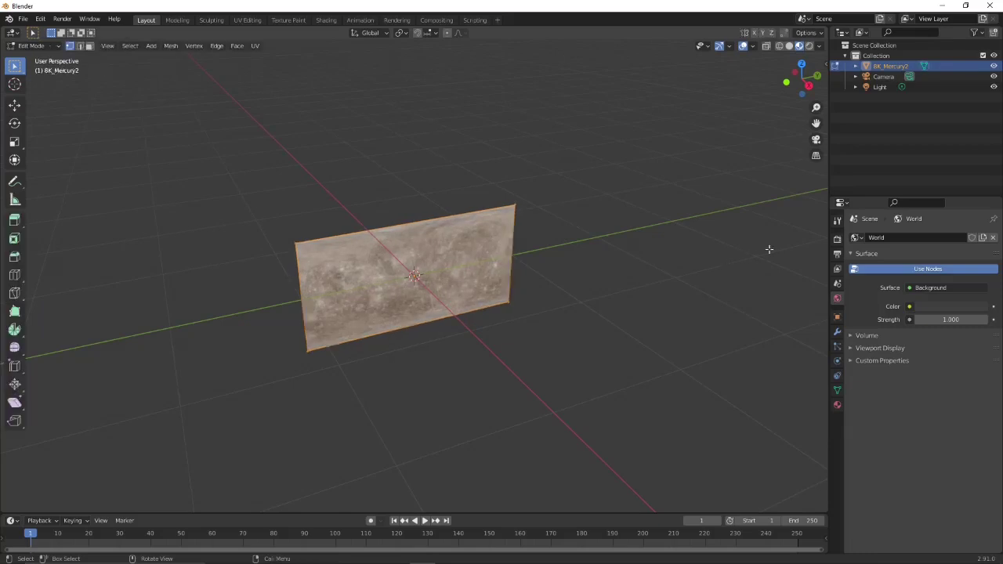
Step: Check the Screencast Keys add-on settings in the viewport side panel
key("n")
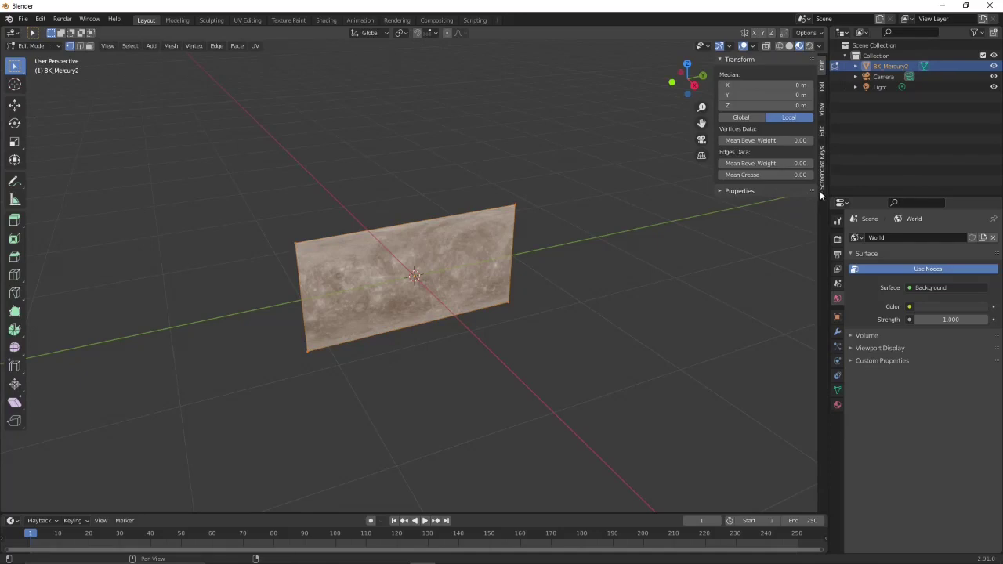
left_click(822, 185)
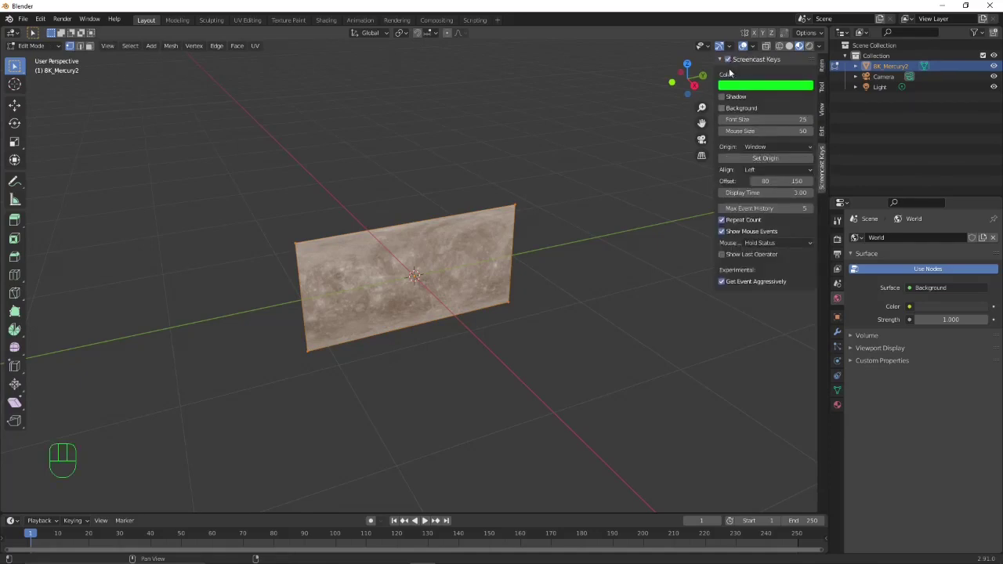
key("n")
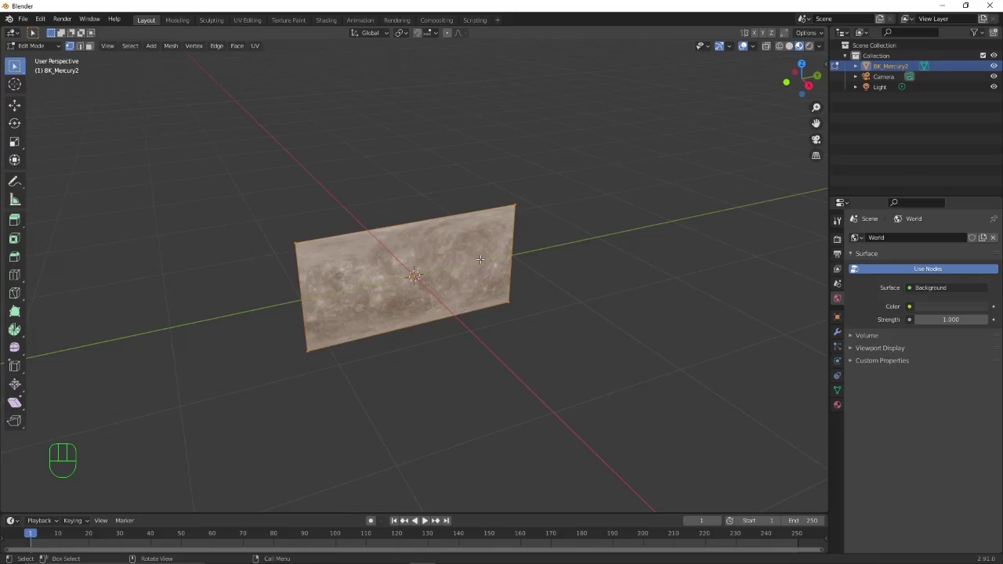
Step: Rotate the plane's mesh 90° about the Y axis to lay it flat
key("r")
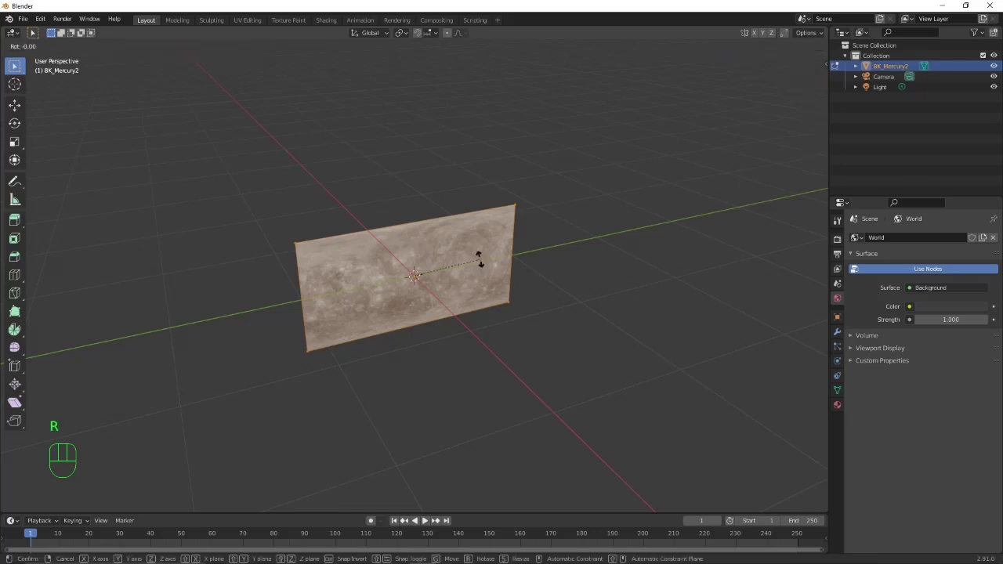
key("y")
key("KP_9")
key("KP_0")
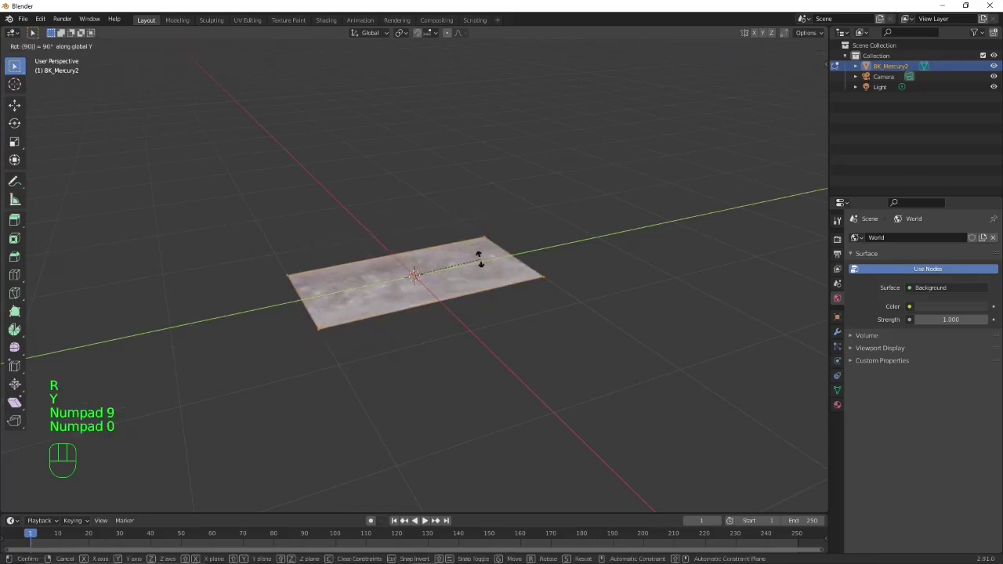
key("KP_Enter")
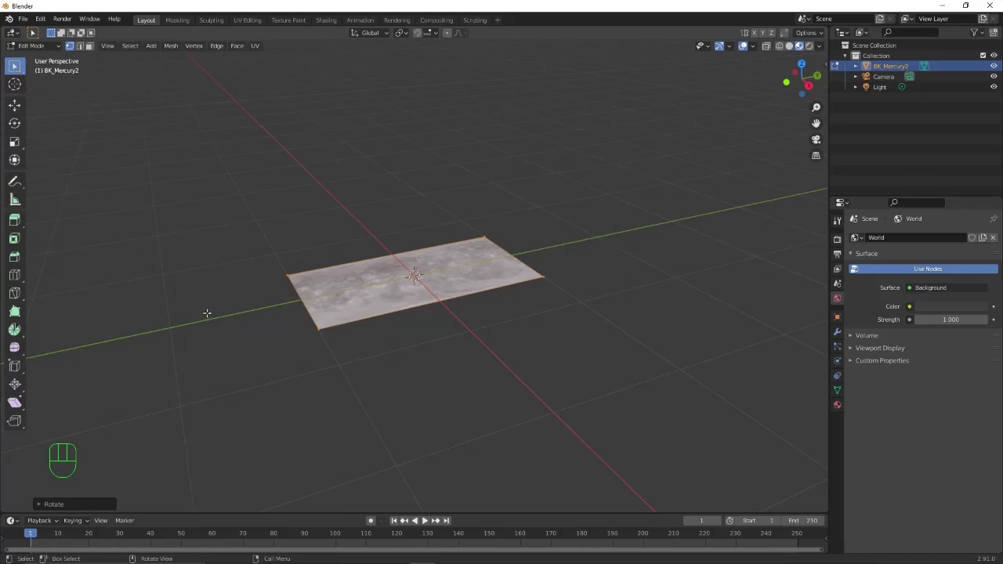
middle_click_drag(517, 293, 527, 334)
scroll(526, 334, "up", 2)
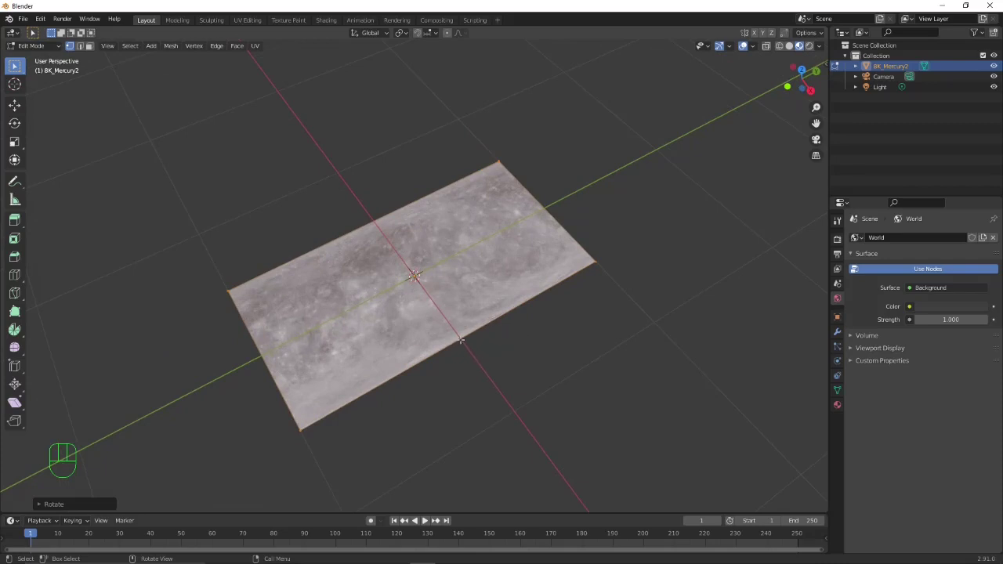
Step: Add an edge loop across the Mercury plane
key("ctrl+r")
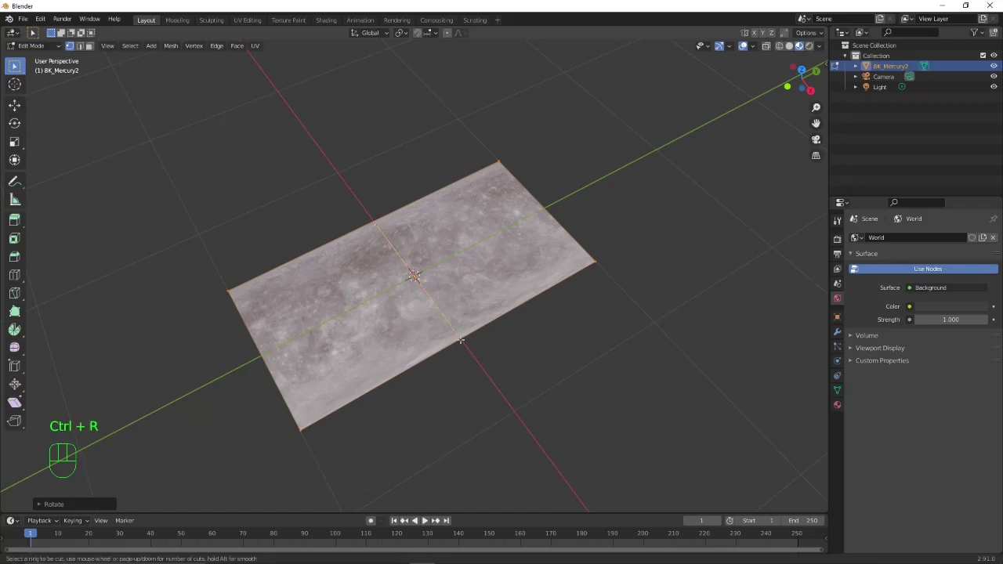
left_click(461, 341)
left_click(460, 341)
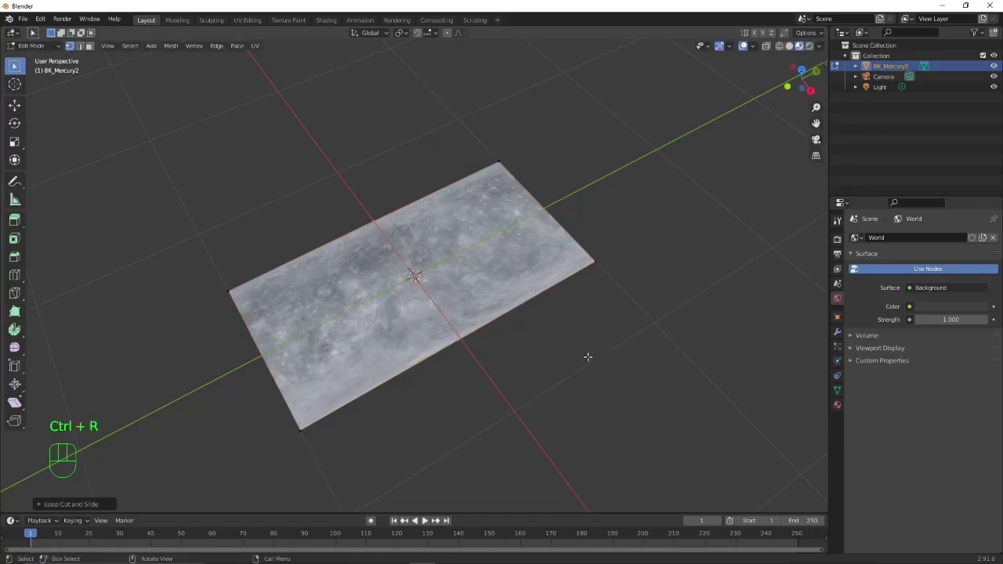
Step: Add a Subdivision Surface modifier set to Simple with 6 levels
left_click(837, 332)
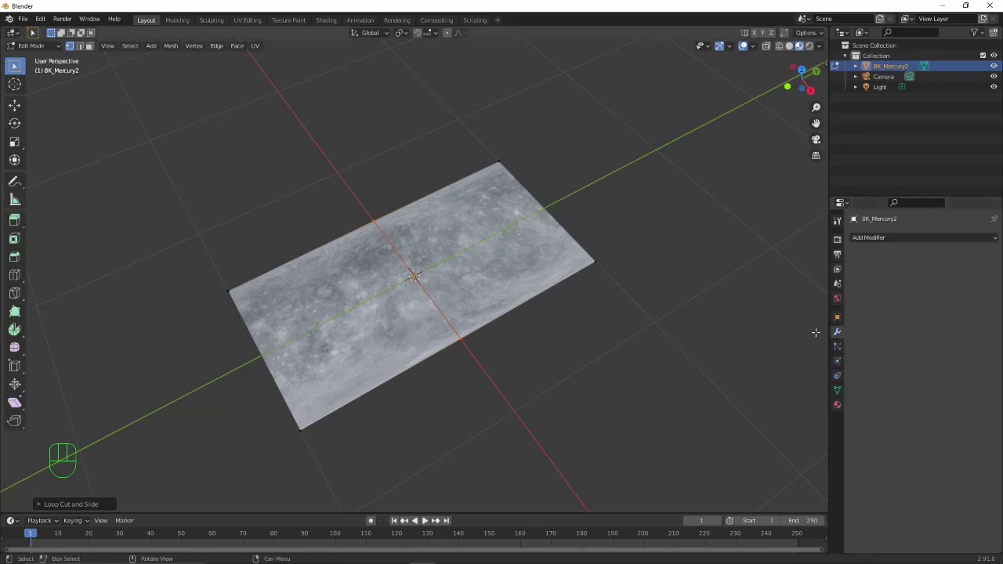
left_click(941, 237)
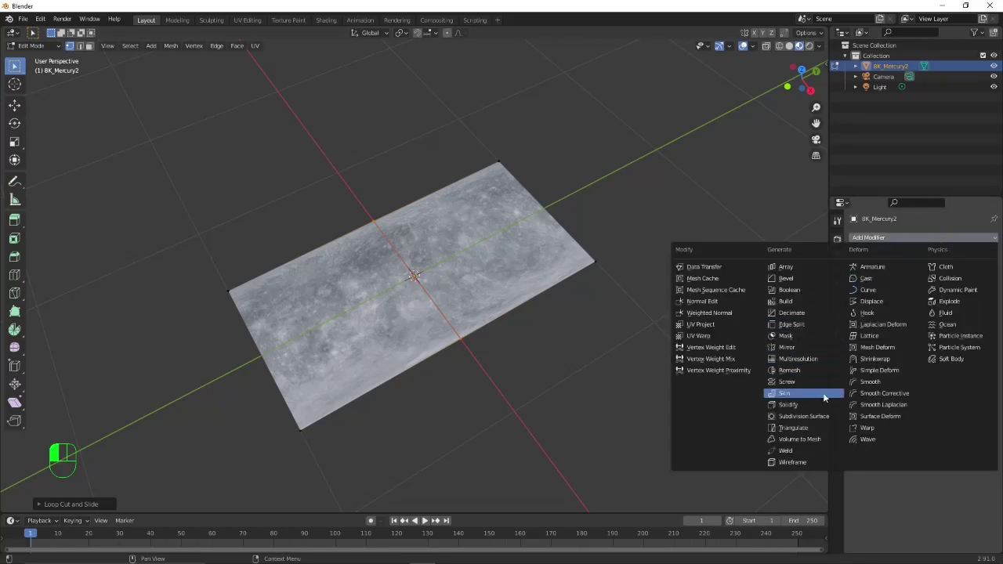
left_click(816, 420)
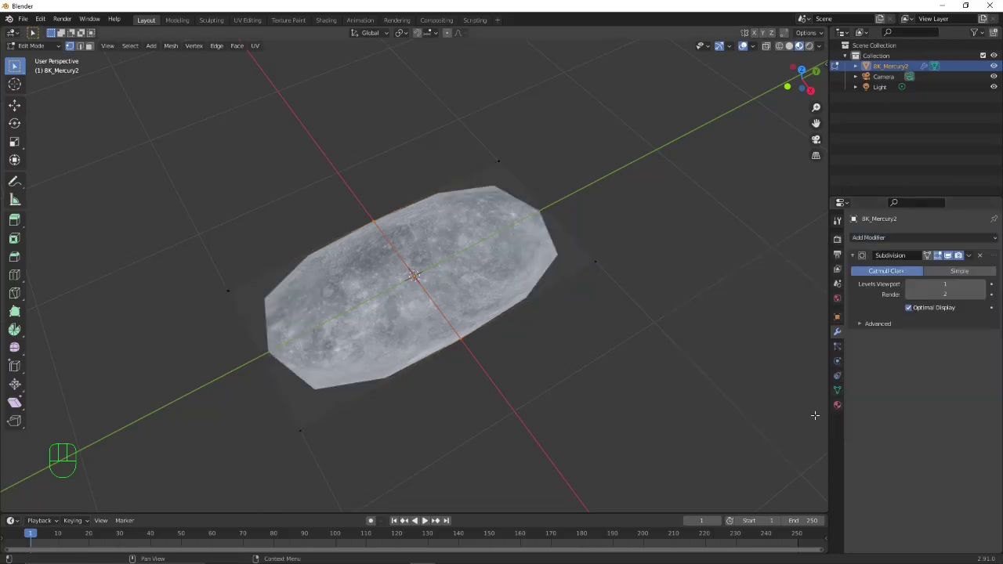
left_click(944, 284)
type("5")
key("Return")
scroll(945, 284, "up", 1, "ctrl")
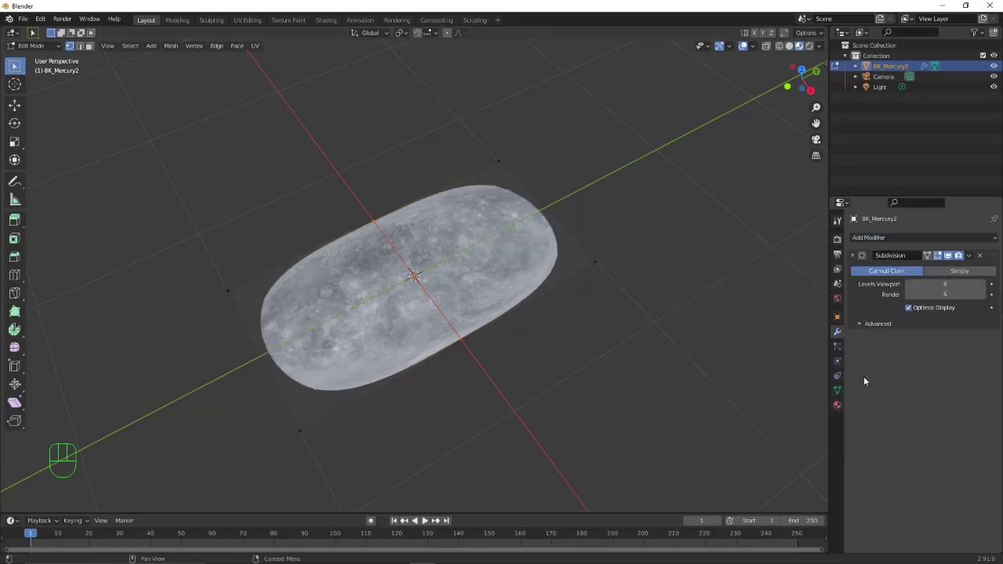
left_click(954, 274)
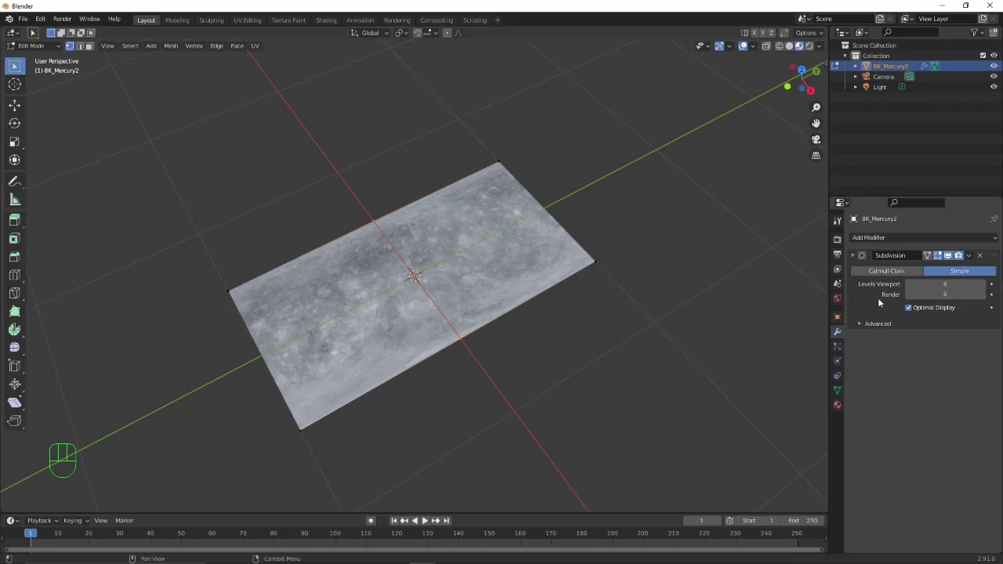
left_click(932, 237)
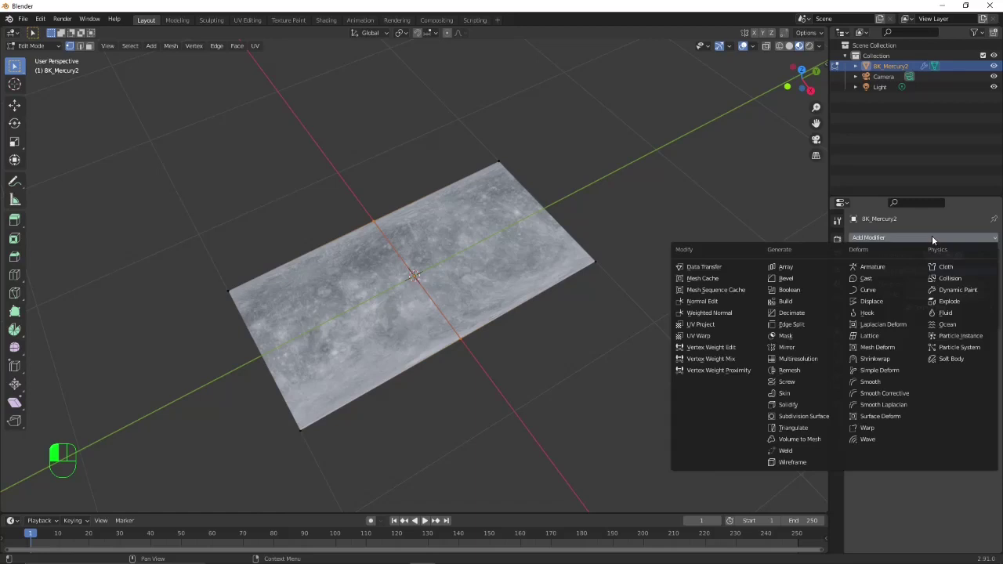
Step: Add a Simple Deform modifier bending the plane 180° on X
left_click(888, 371)
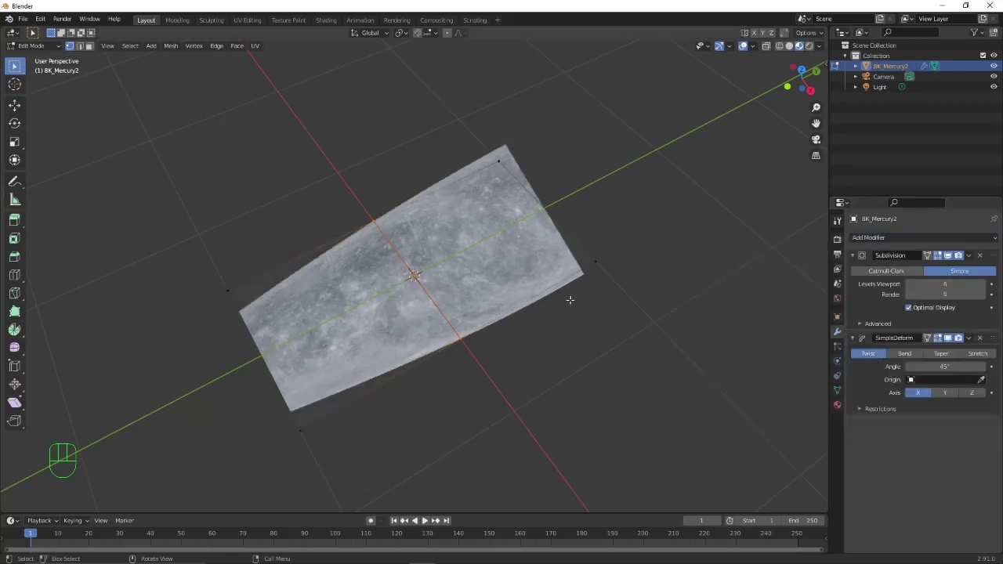
left_click(900, 354)
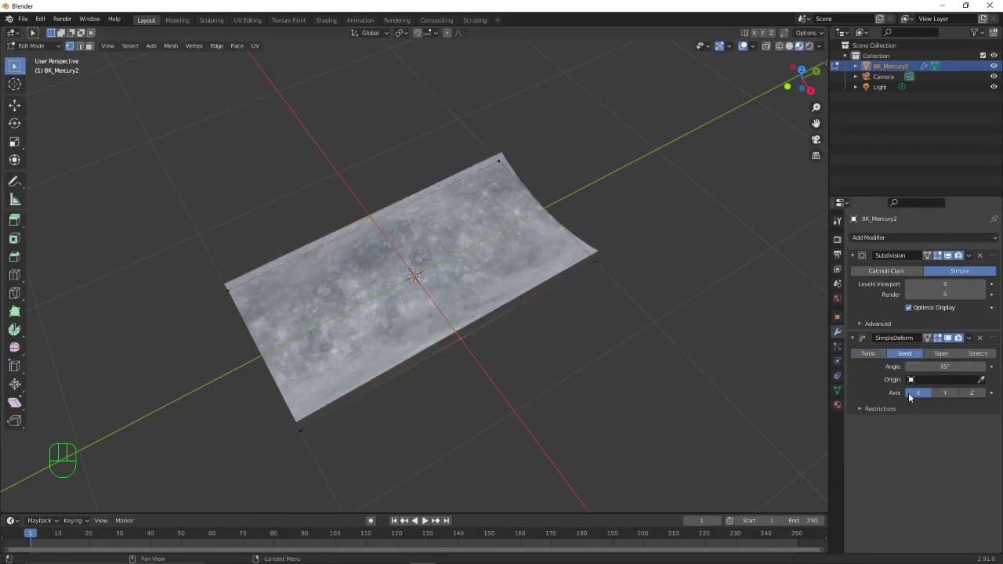
left_click_drag(932, 366, 933, 367)
type("180")
key("Return")
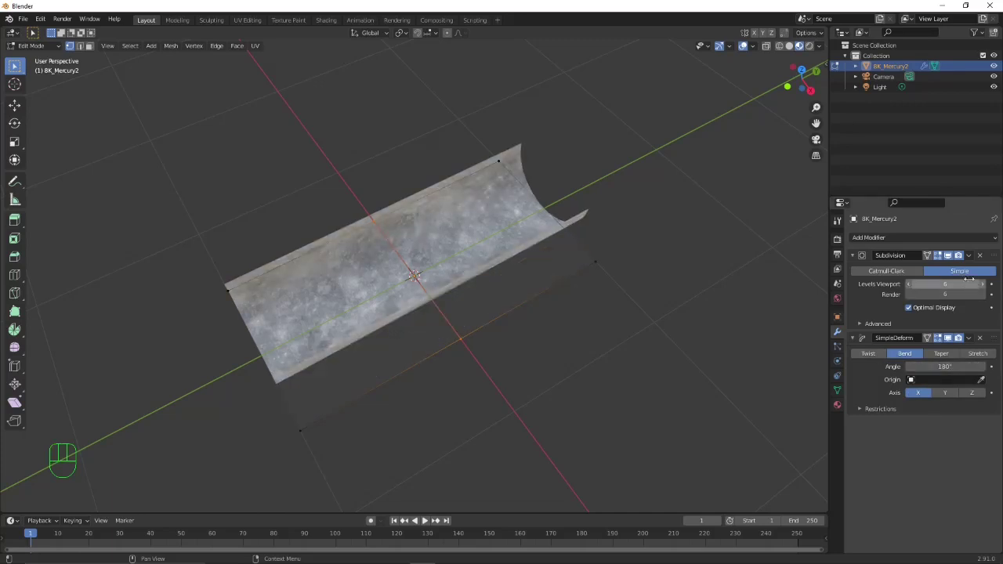
Step: Add a second Simple Deform bending 360° around Z, wrapping it into a sphere
left_click(957, 237)
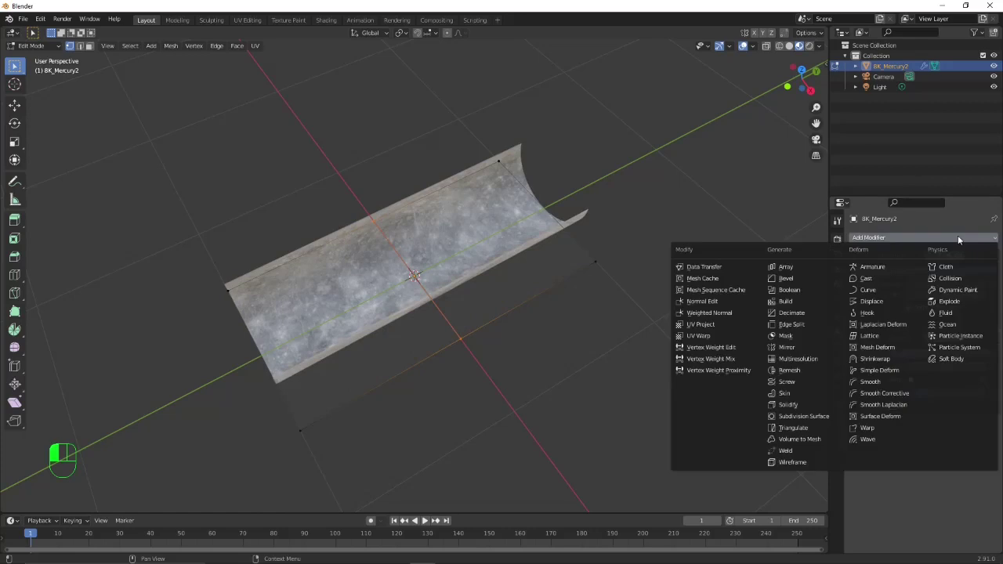
left_click(864, 373)
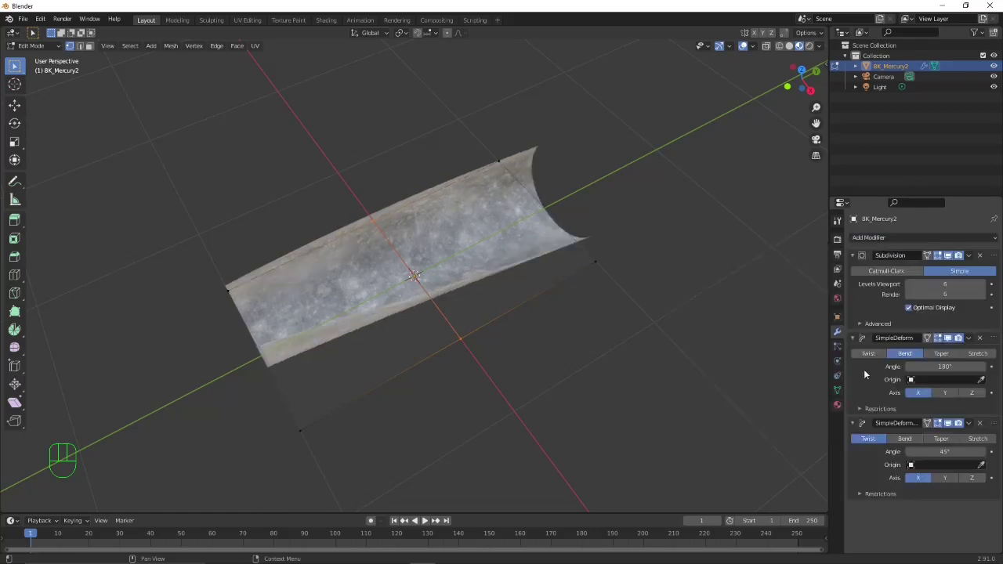
left_click(905, 439)
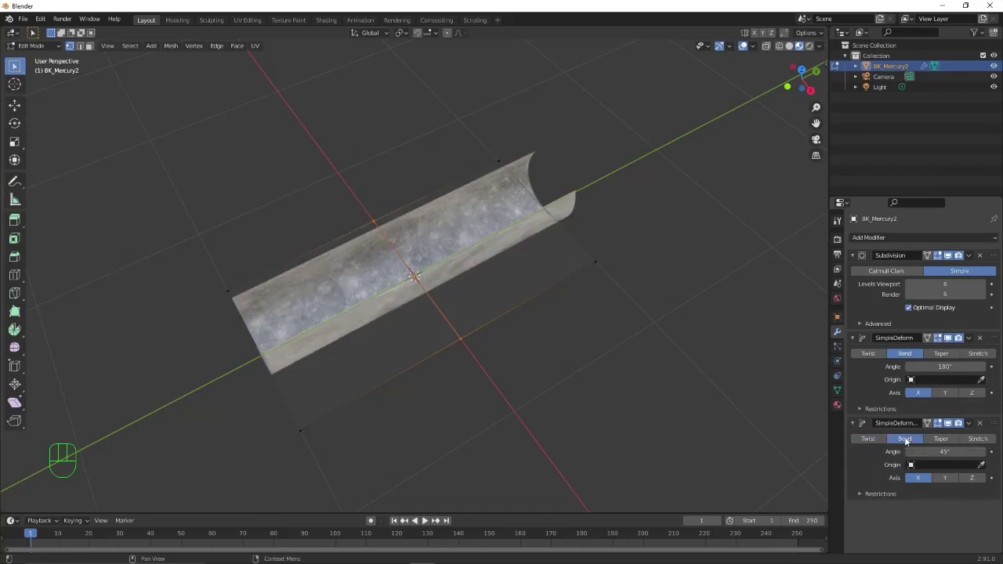
left_click(971, 479)
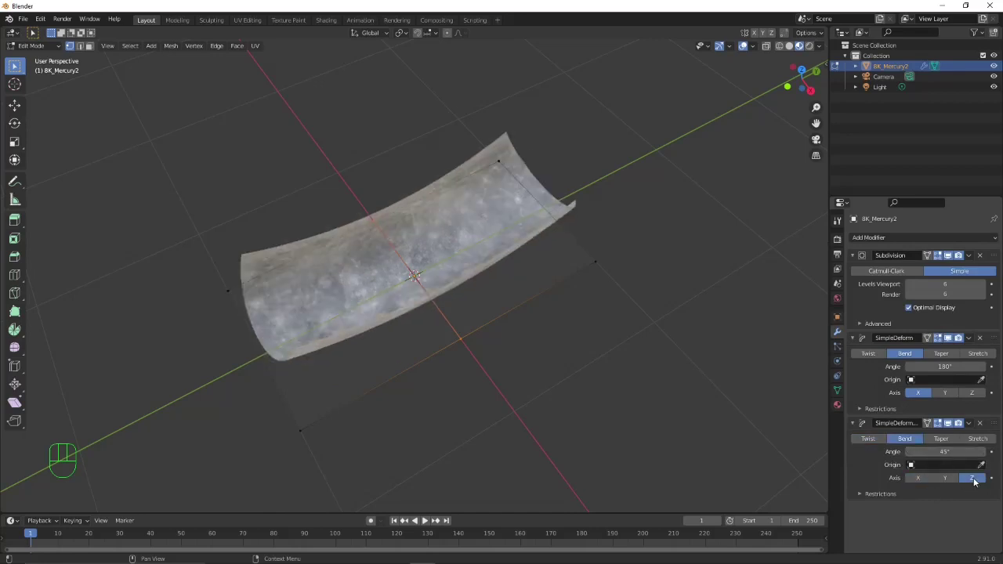
left_click(941, 452)
type("360")
key("Return")
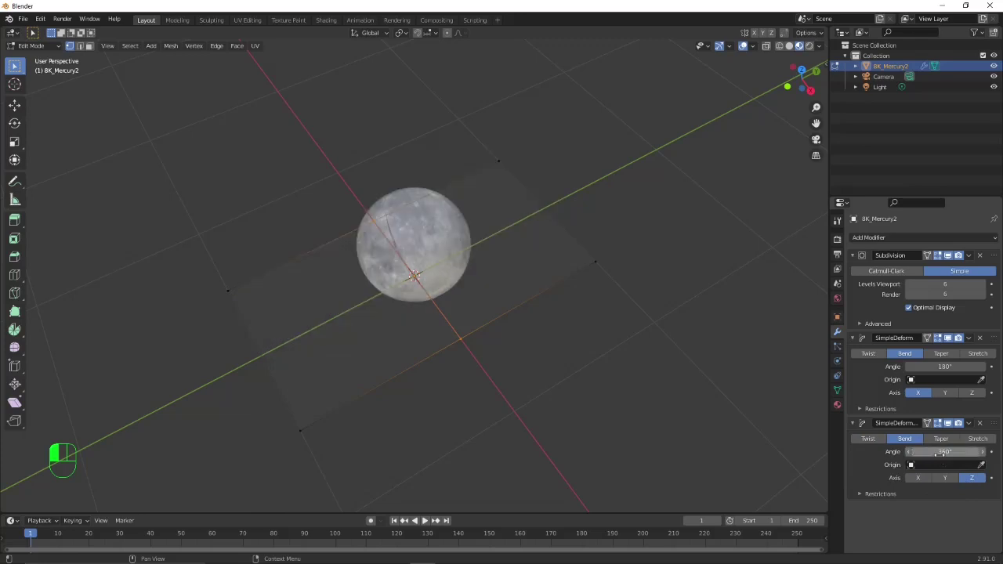
middle_click_drag(445, 278, 459, 256)
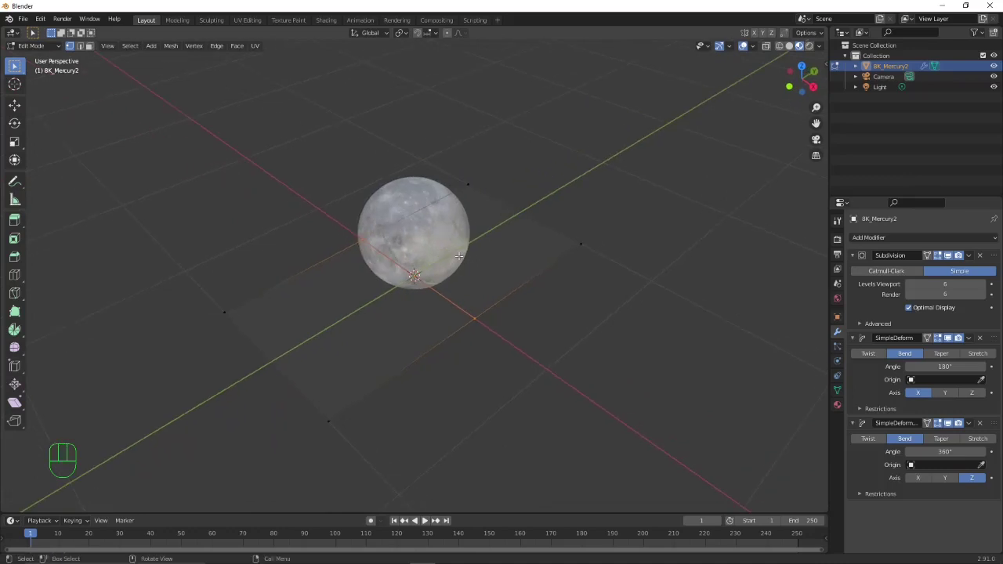
Step: Turn off Show Backface in the sphere's material settings and leave Edit Mode
left_click(836, 406)
scroll(898, 379, "down", 8)
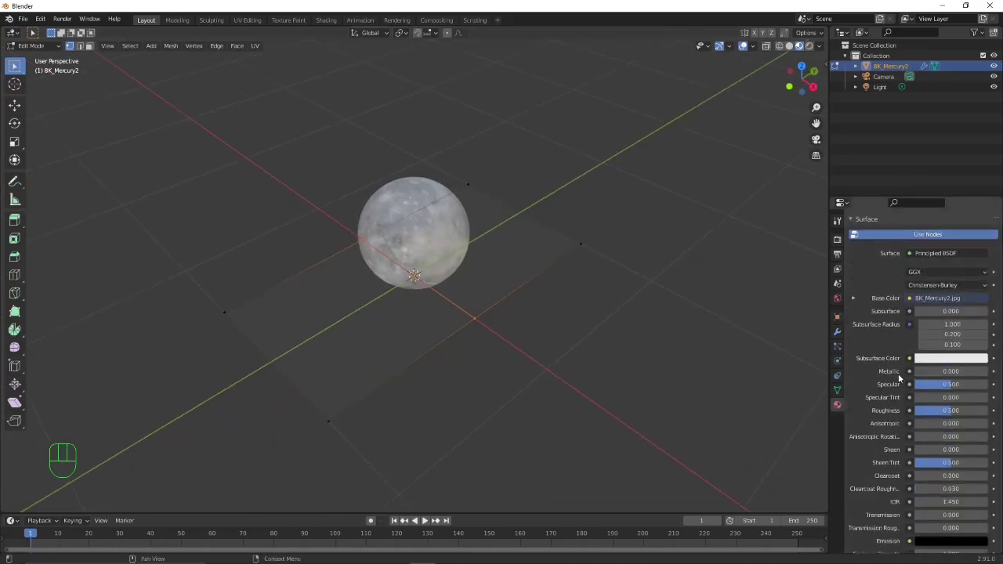
scroll(898, 375, "down", 4)
left_click(913, 468)
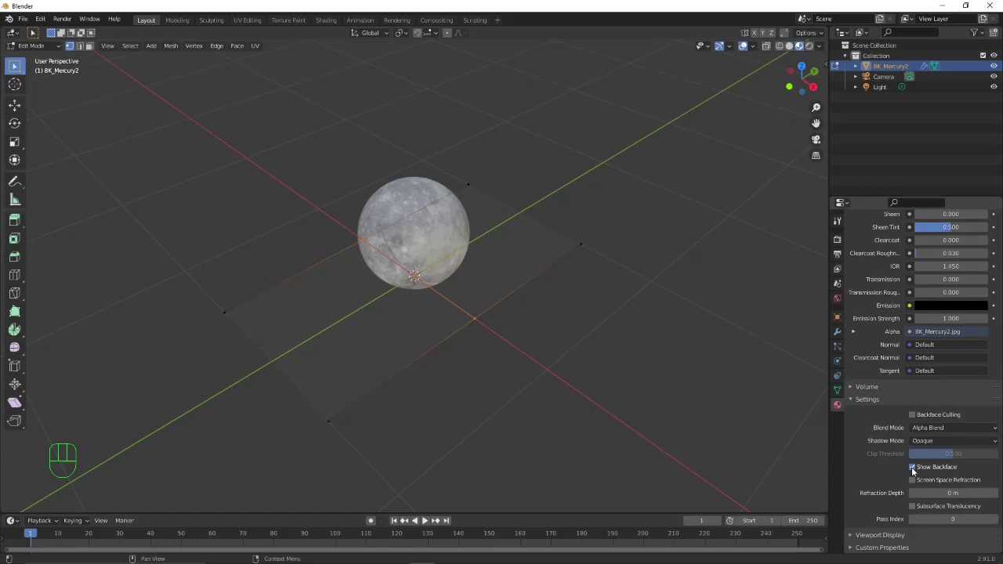
left_click(913, 468)
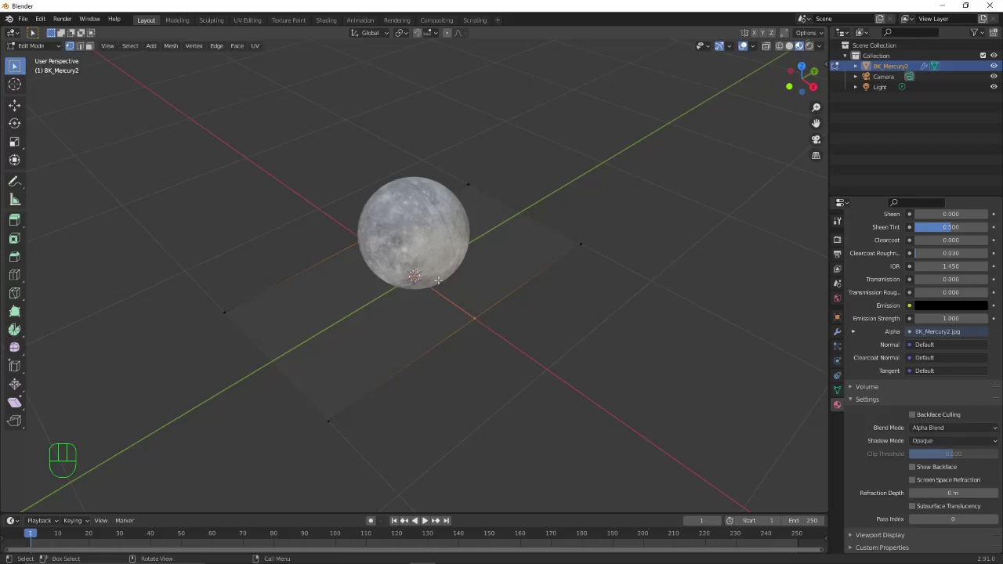
key("Tab")
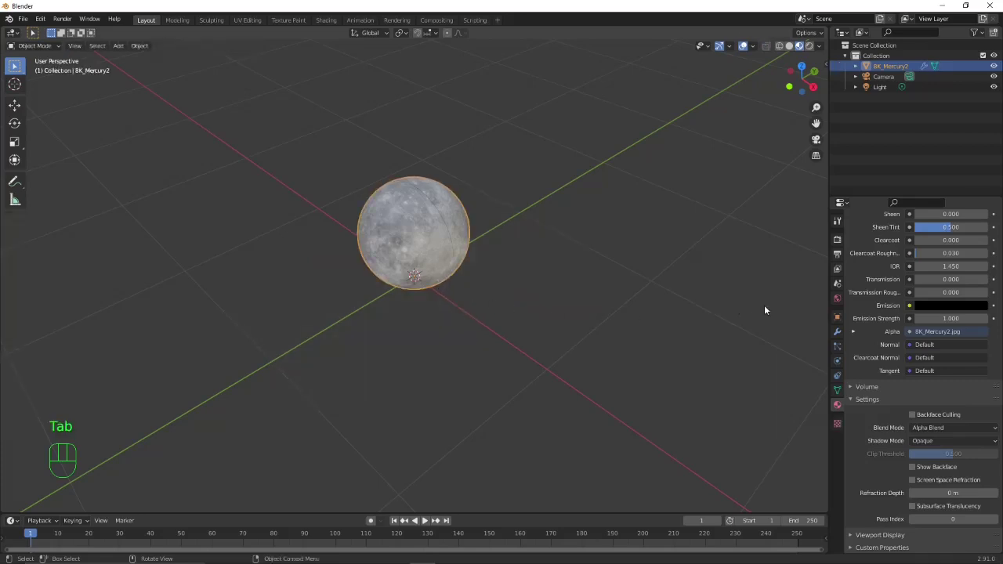
Step: Apply the Subdivision modifier and both Simple Deform modifiers in stack order
left_click(837, 331)
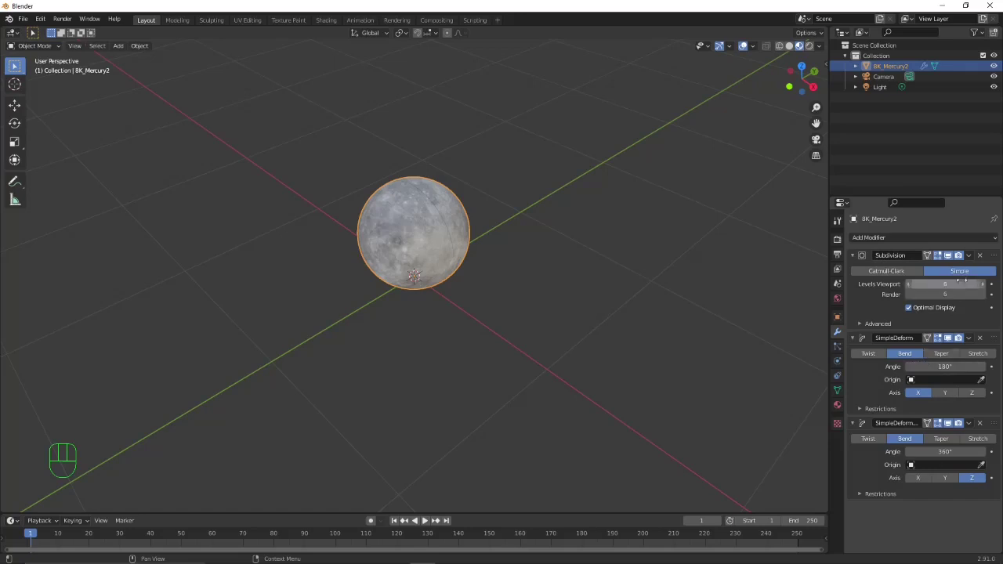
left_click(968, 256)
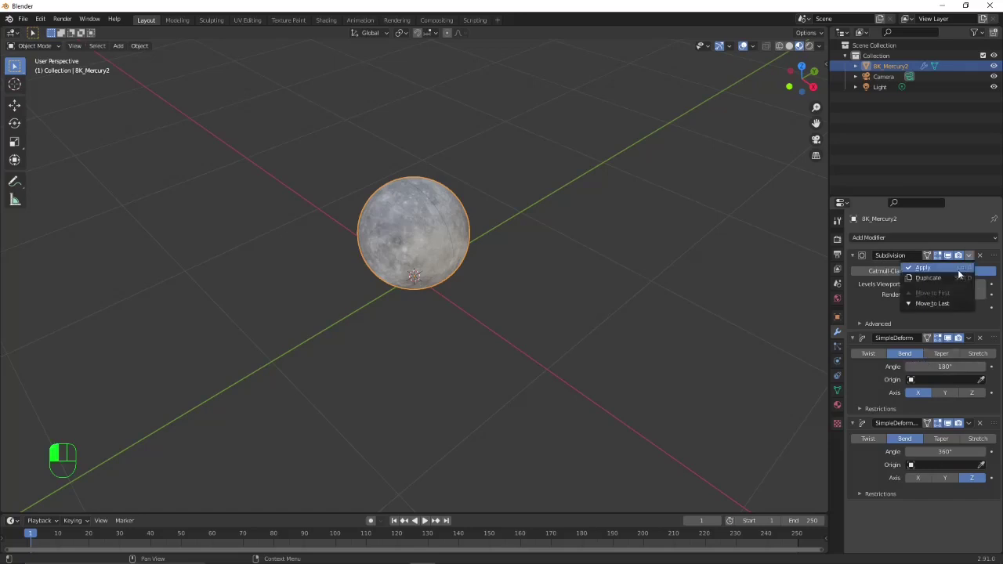
left_click(959, 271)
left_click(968, 256)
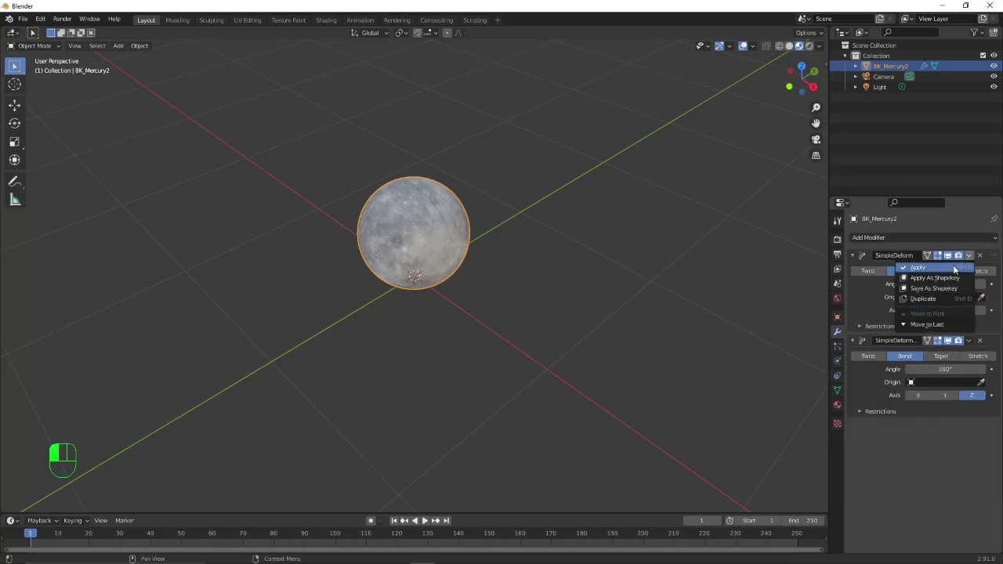
left_click(954, 270)
left_click(969, 256)
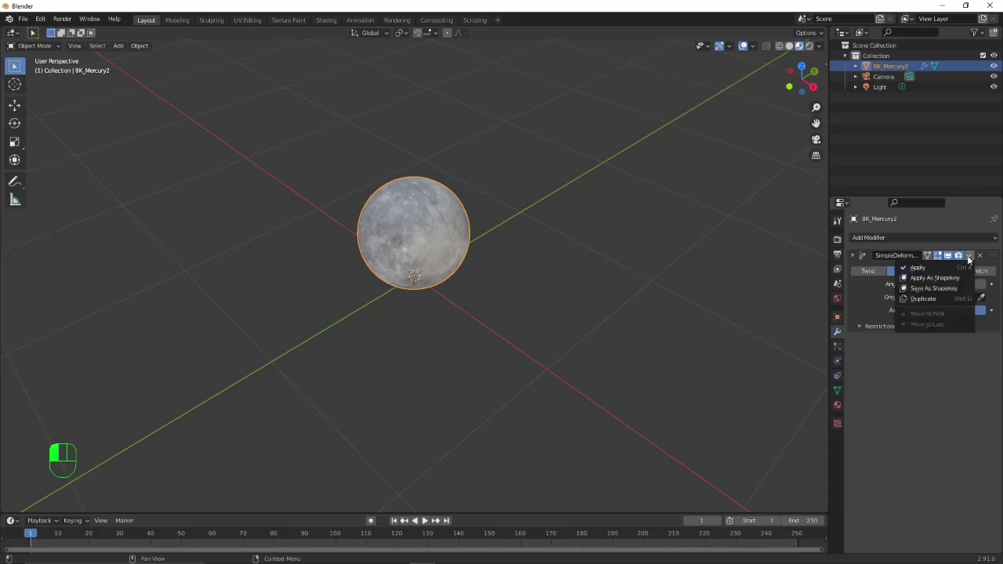
left_click(961, 269)
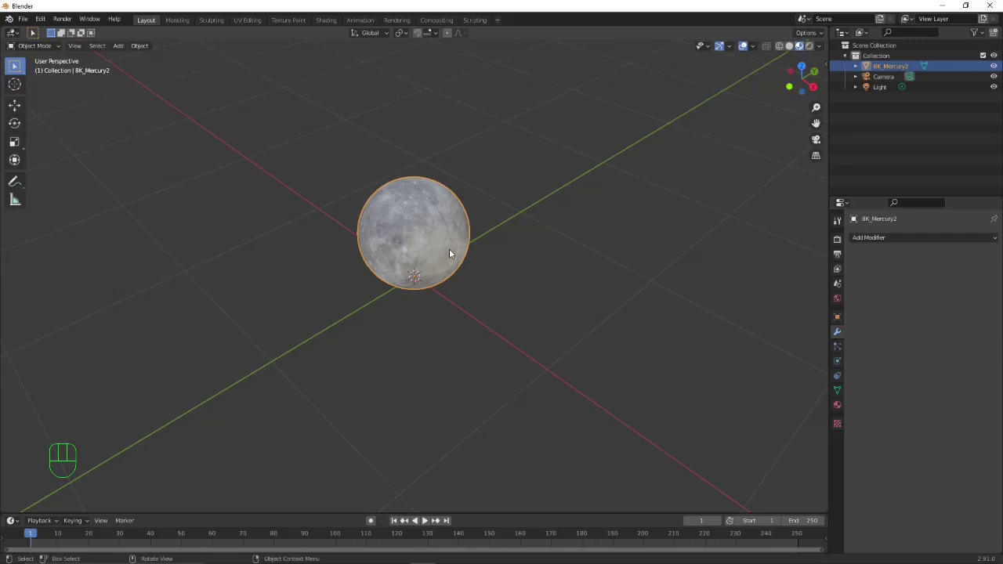
Step: View the Mercury sphere from the front and shade it smooth
key("KP_1")
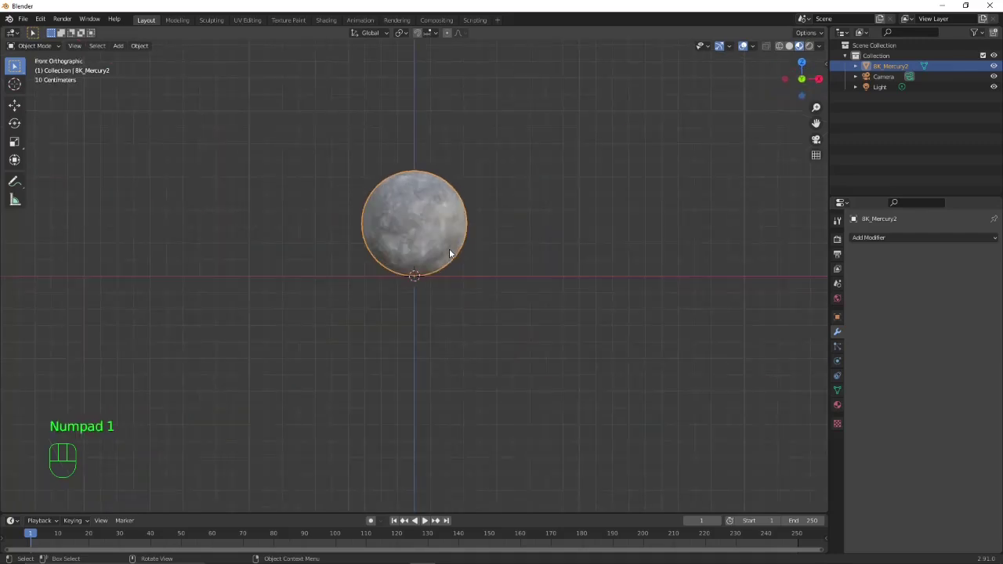
scroll(431, 229, "up", 5)
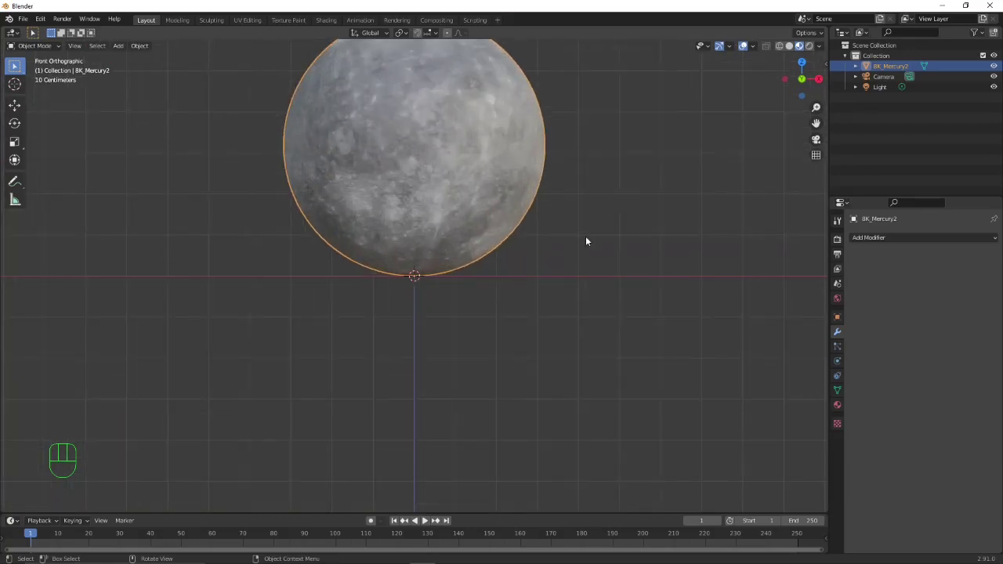
key("r")
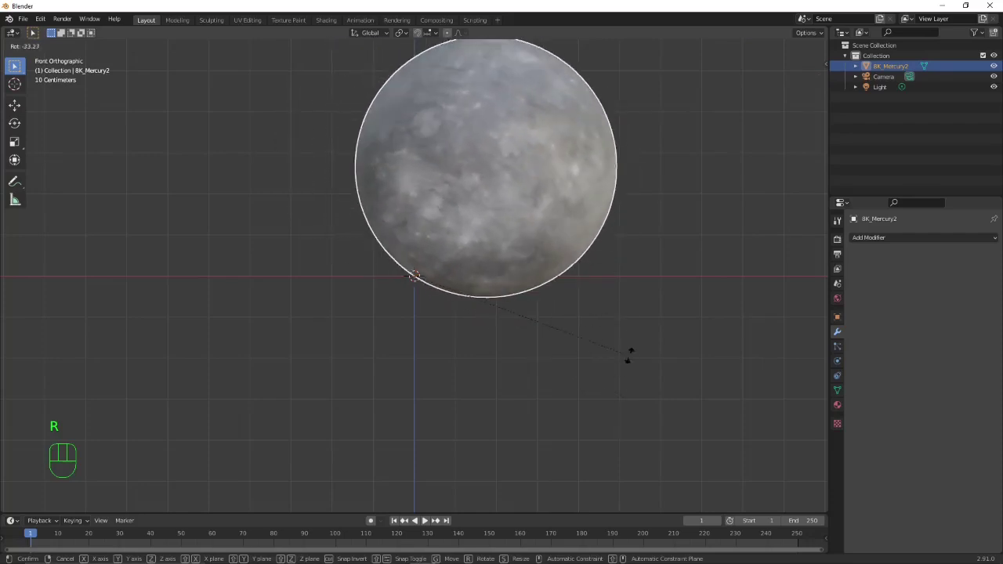
right_click(593, 276)
middle_click_drag(596, 241, 608, 310, "shift")
right_click(443, 212)
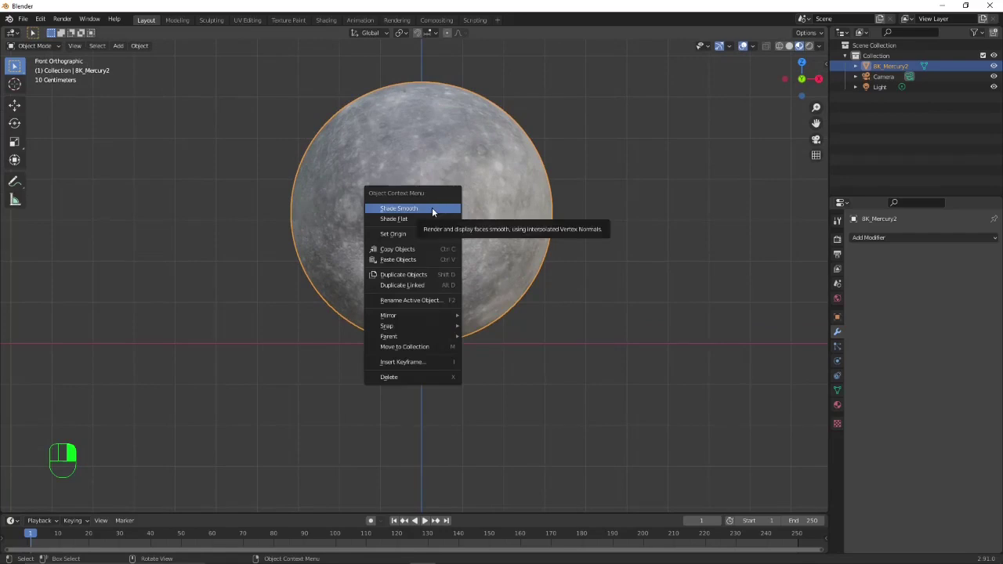
left_click(428, 208)
Step: Set origin to Center of Mass (Surface), clear location with Alt+G, and frame the sphere
right_click(440, 201)
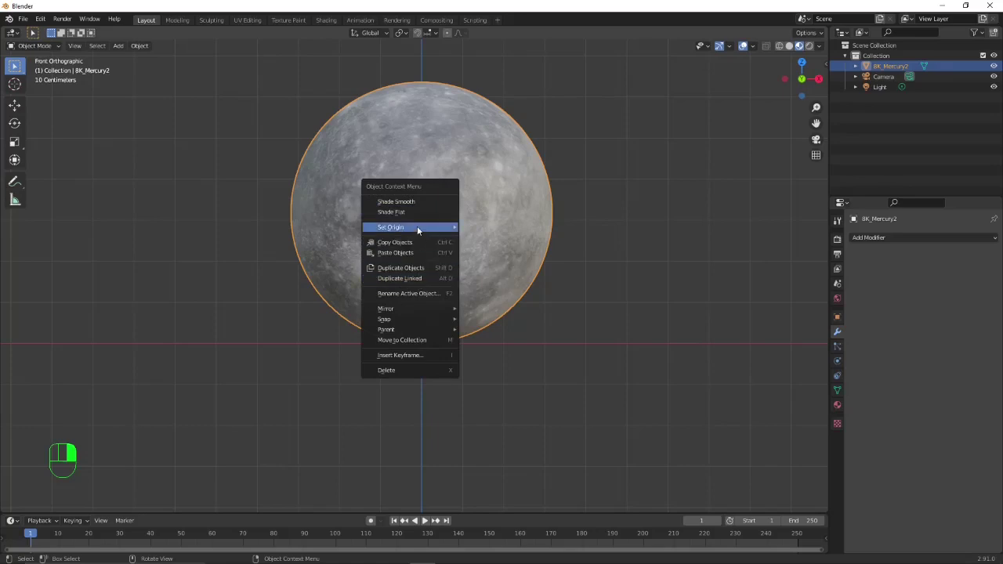
mouse_move(430, 226)
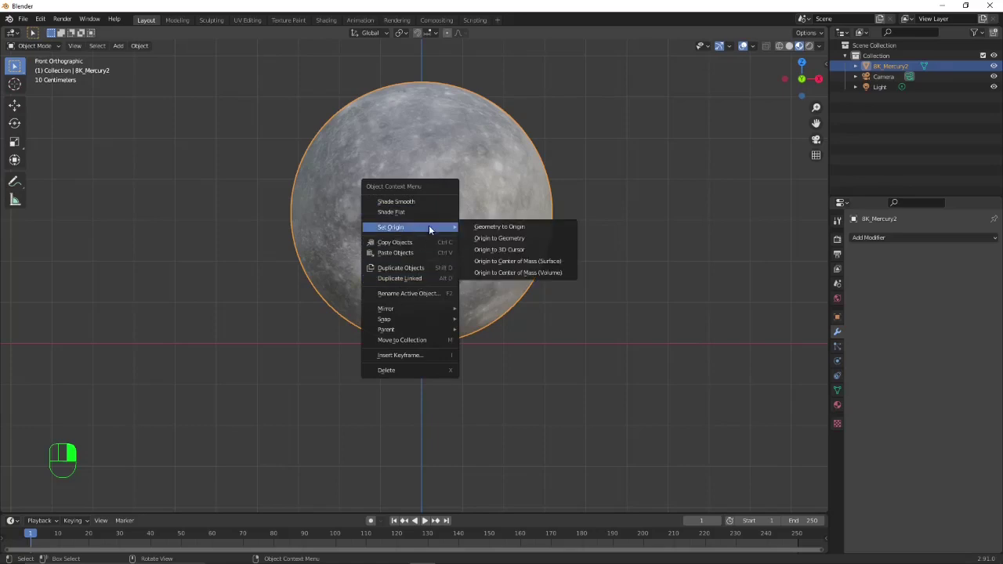
left_click(510, 261)
key("r")
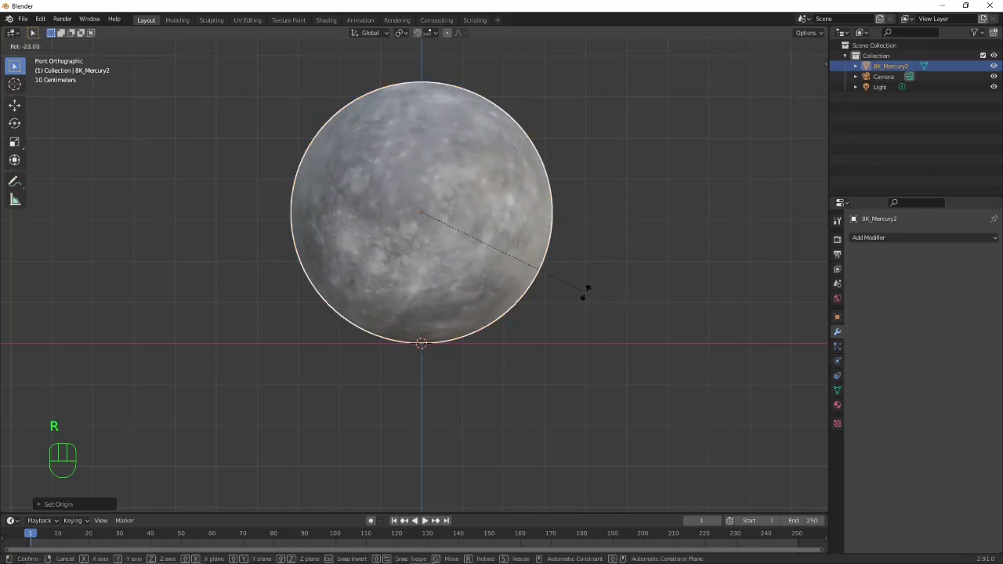
right_click(615, 291)
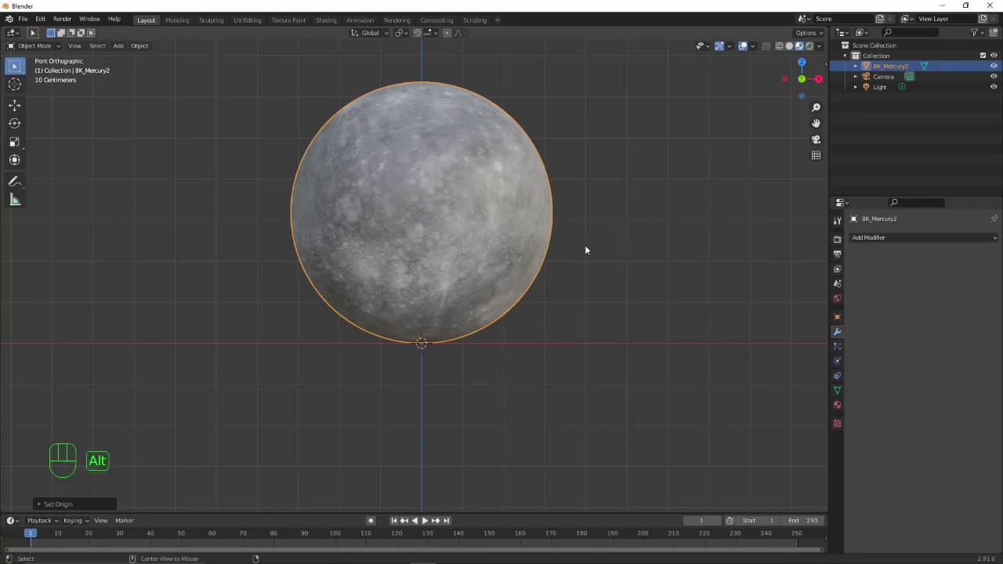
key("alt+g")
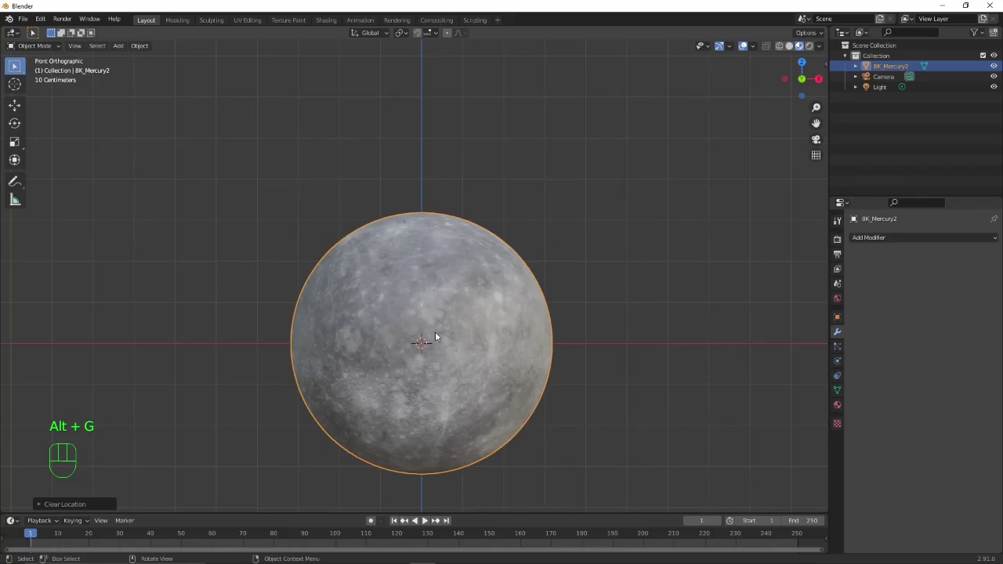
key("KP_Decimal")
scroll(478, 281, "down", 3)
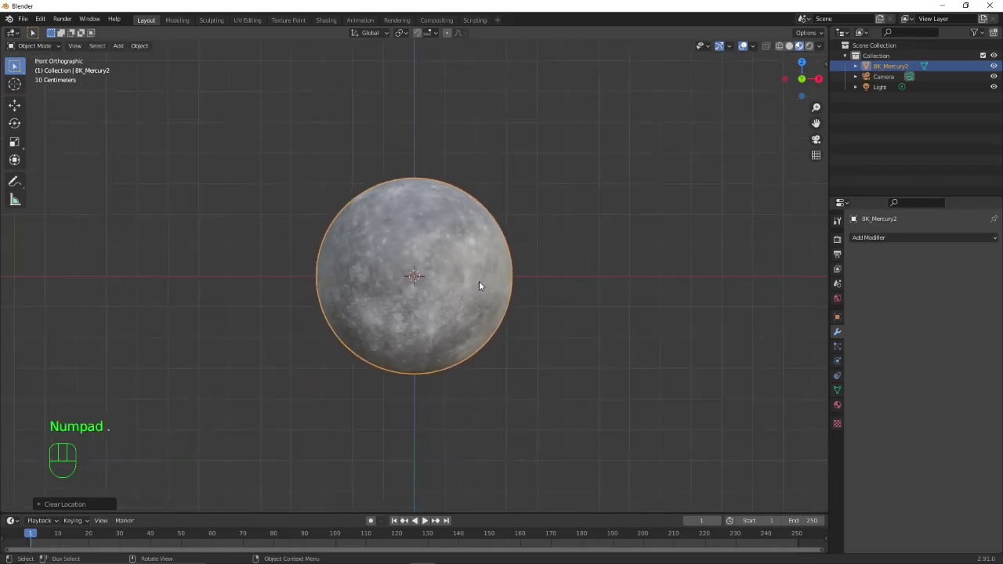
scroll(479, 282, "up", 1)
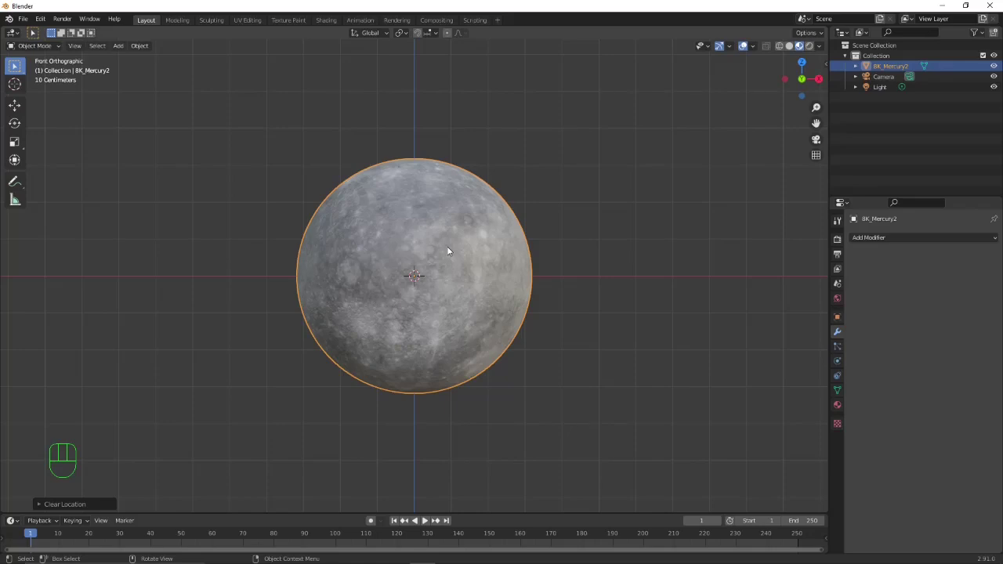
key("Tab")
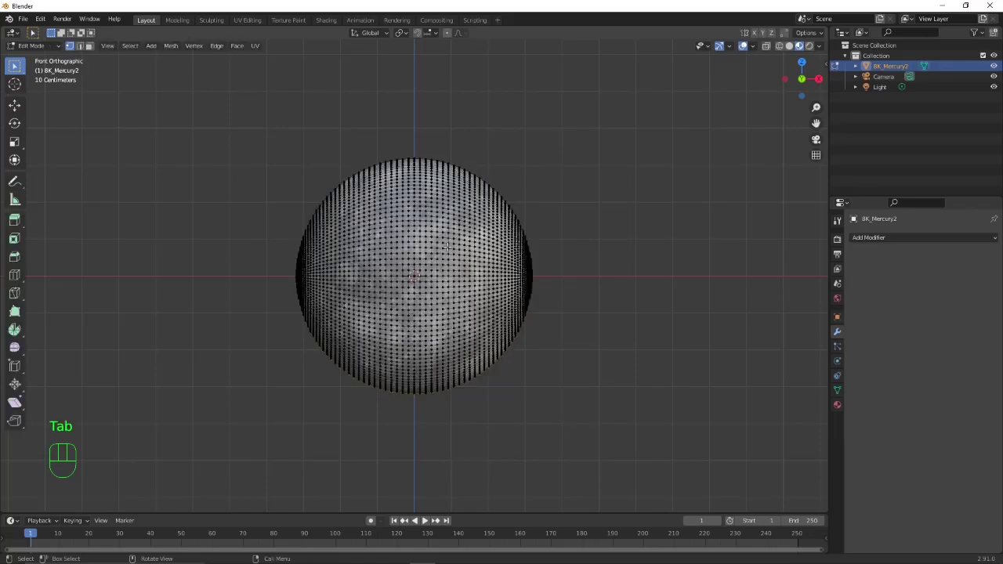
Step: Select all of the sphere's vertices and rotate them -90° about Y
key("a")
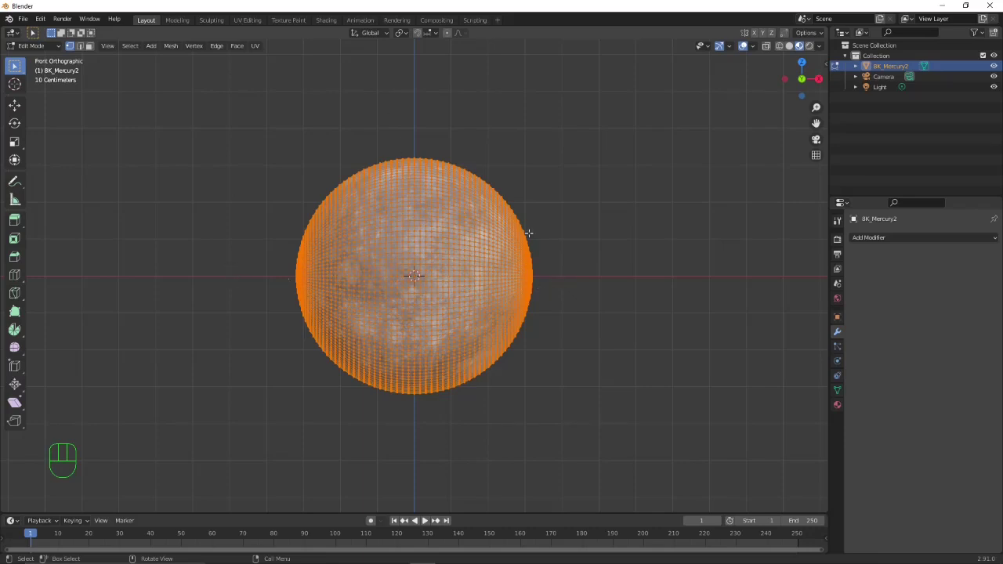
key("r")
key("y")
key("KP_Subtract")
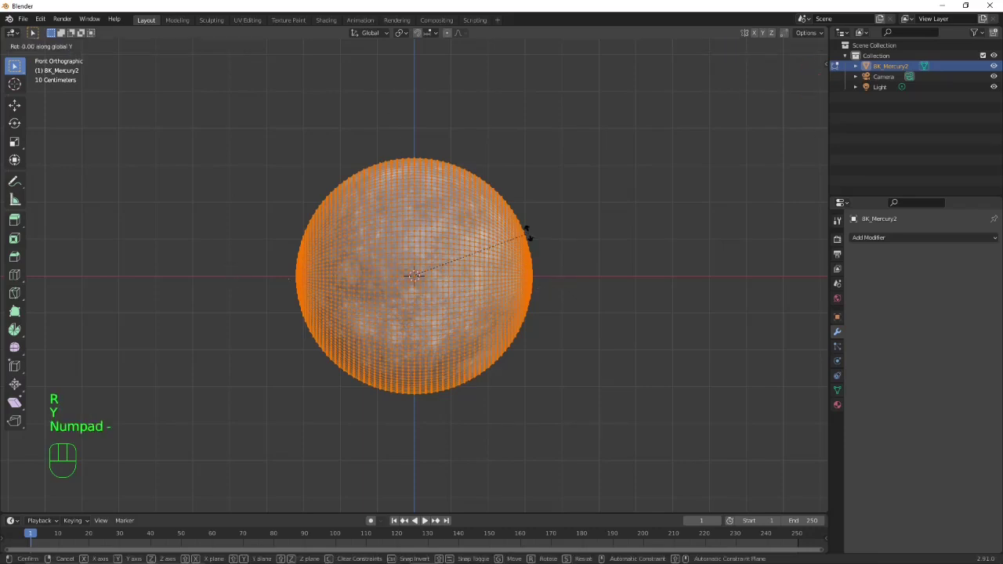
key("KP_9")
key("KP_0")
key("KP_Enter")
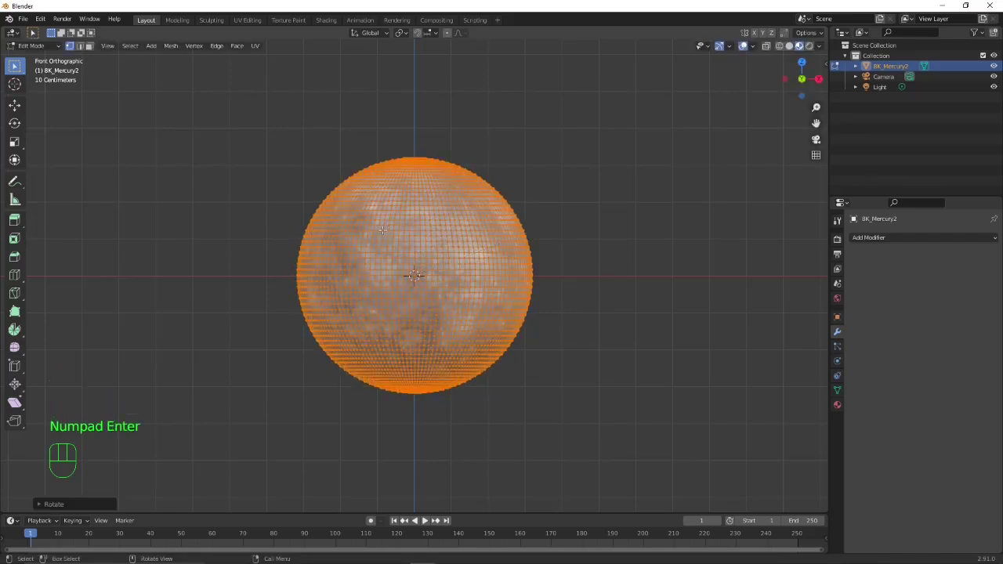
Step: Merge the sphere's vertices by distance and return to Object Mode
left_click(169, 46)
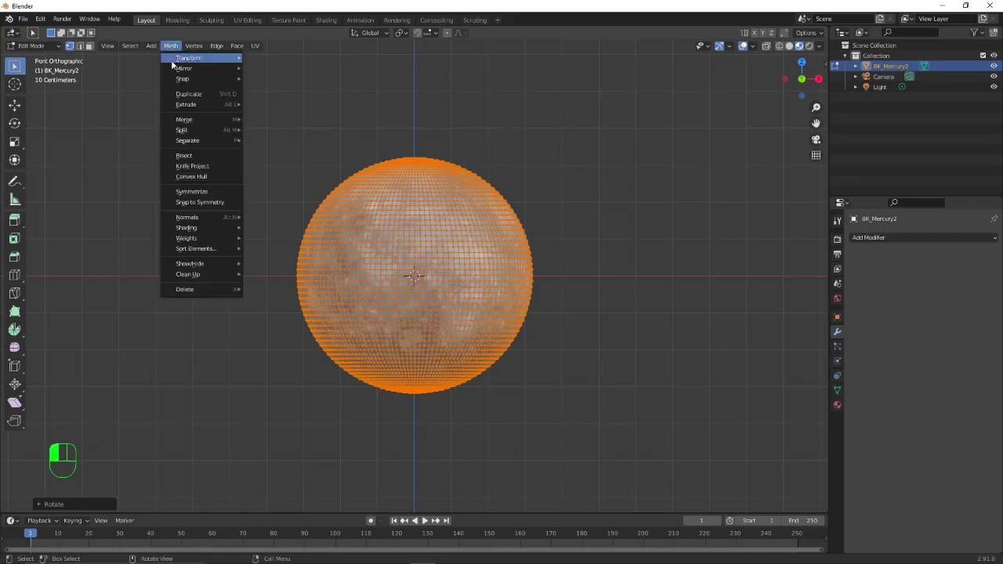
mouse_move(186, 122)
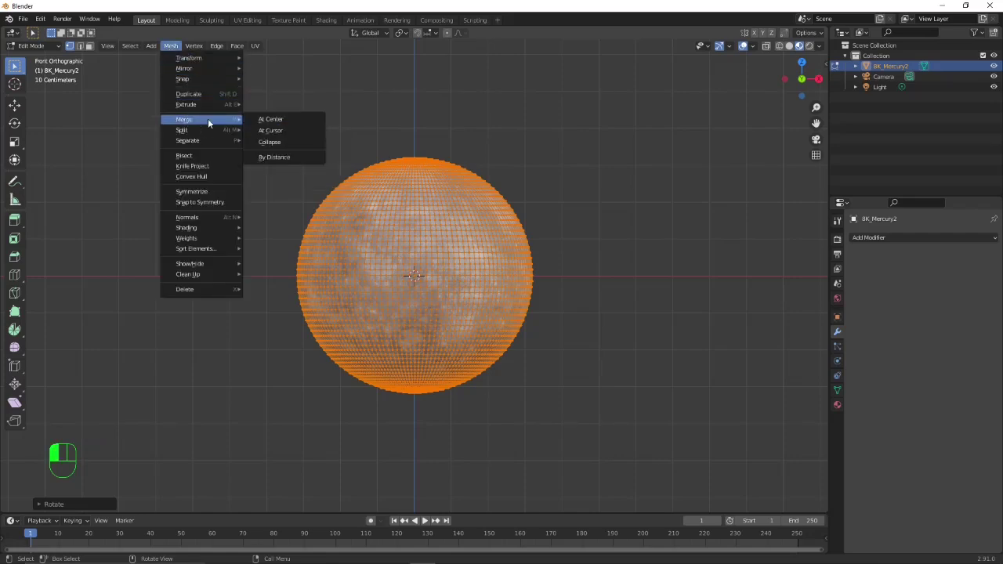
left_click(284, 159)
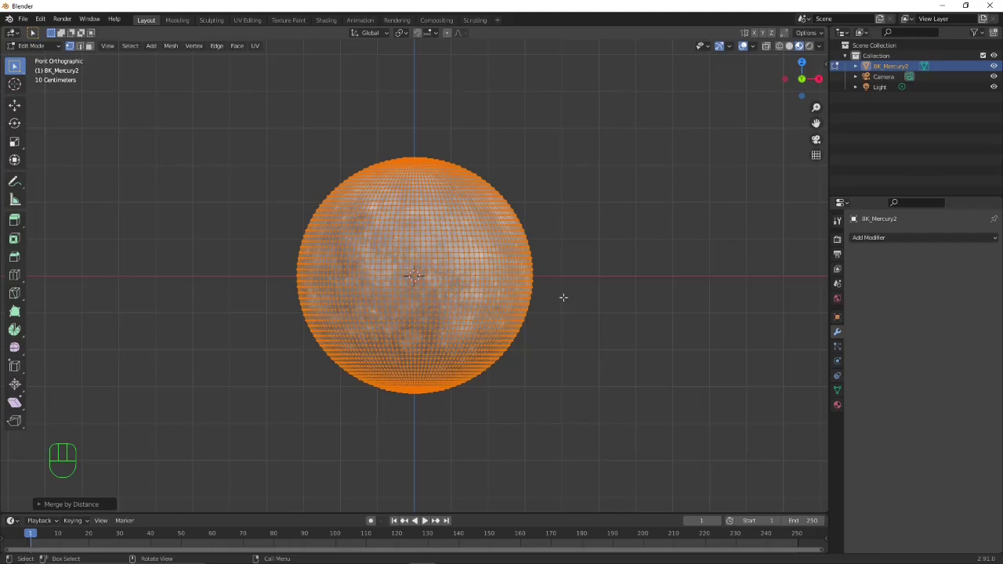
key("Tab")
middle_click_drag(562, 297, 465, 336)
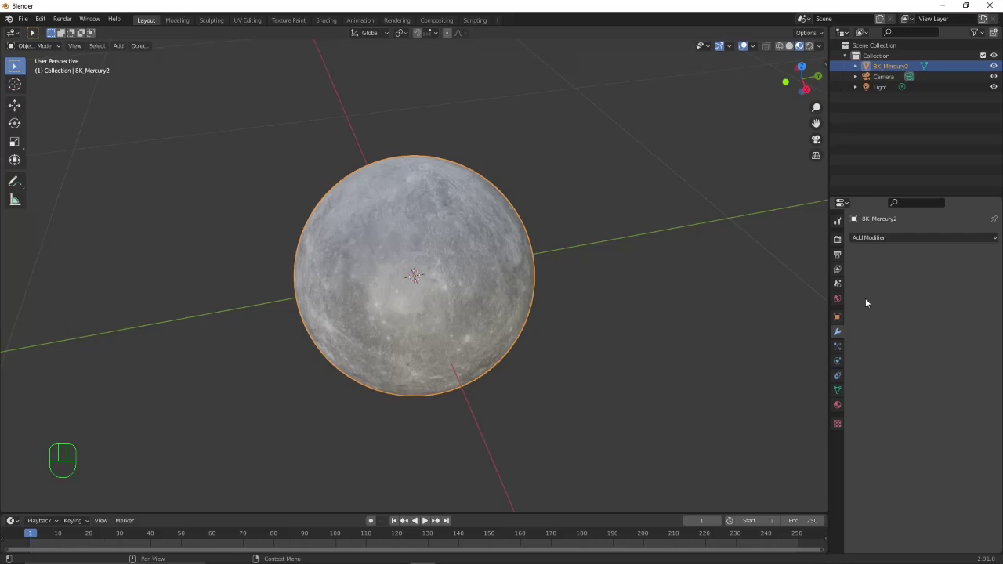
scroll(639, 286, "down", 3)
mouse_move(636, 289)
middle_mouse_down()
mouse_move(618, 285)
mouse_move(629, 281)
middle_mouse_up()
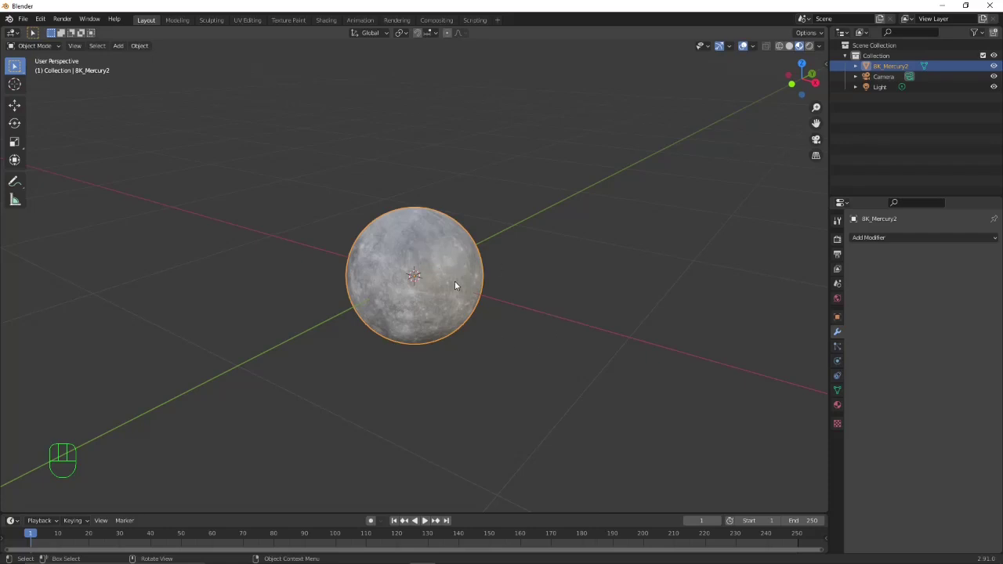
Step: Add a 1 m Ico Sphere with 5 subdivisions at the origin
key("shift+a")
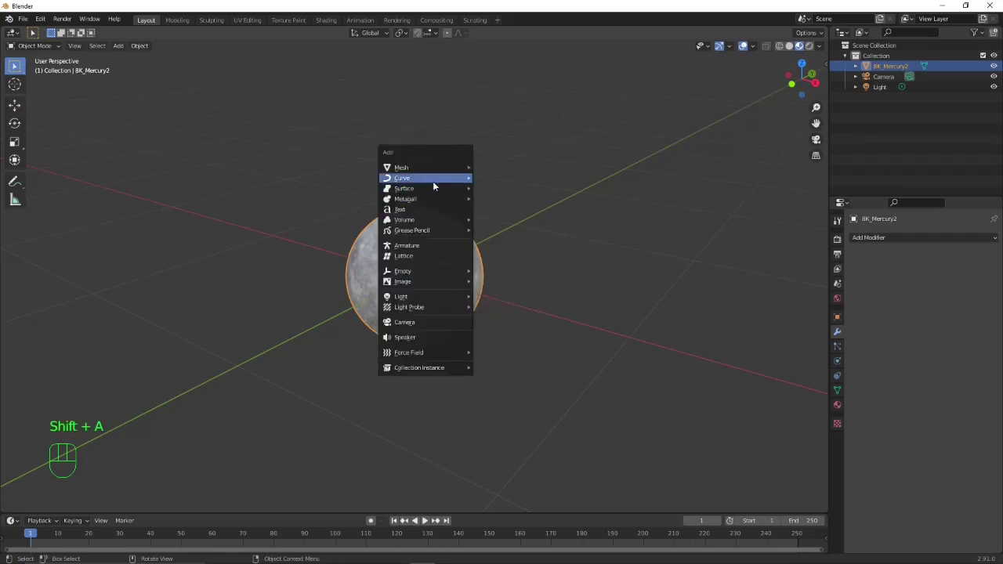
mouse_move(431, 165)
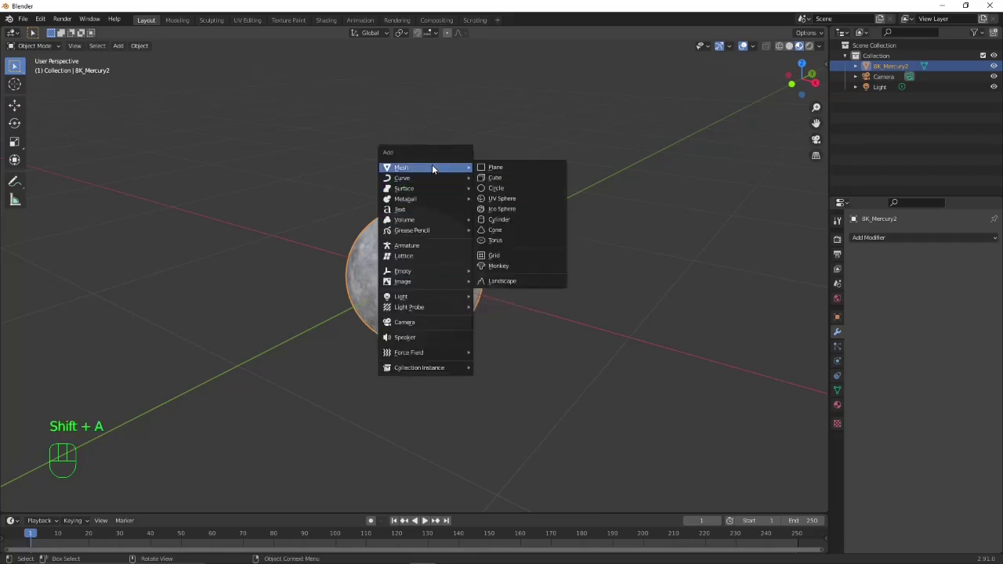
left_click(502, 210)
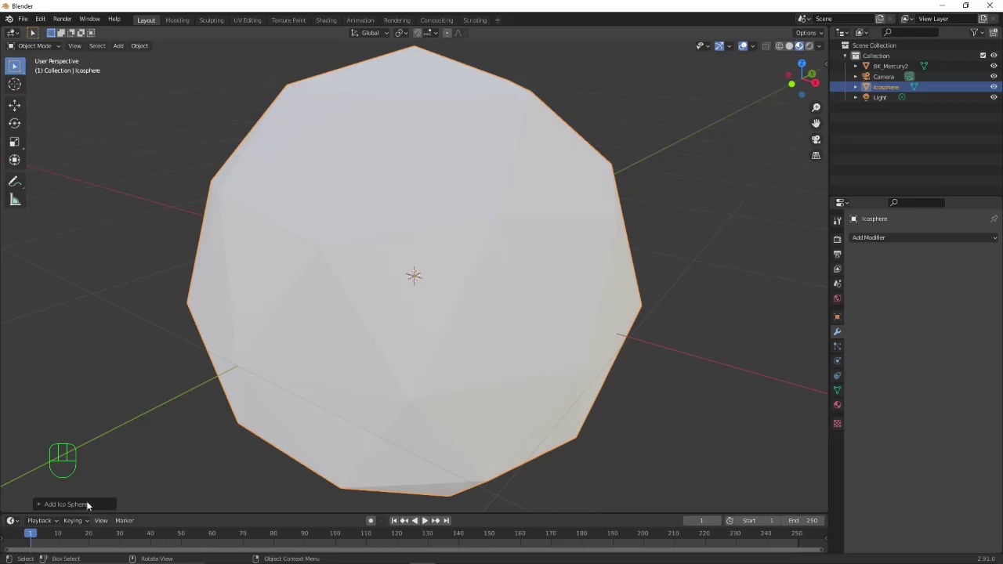
left_click(56, 505)
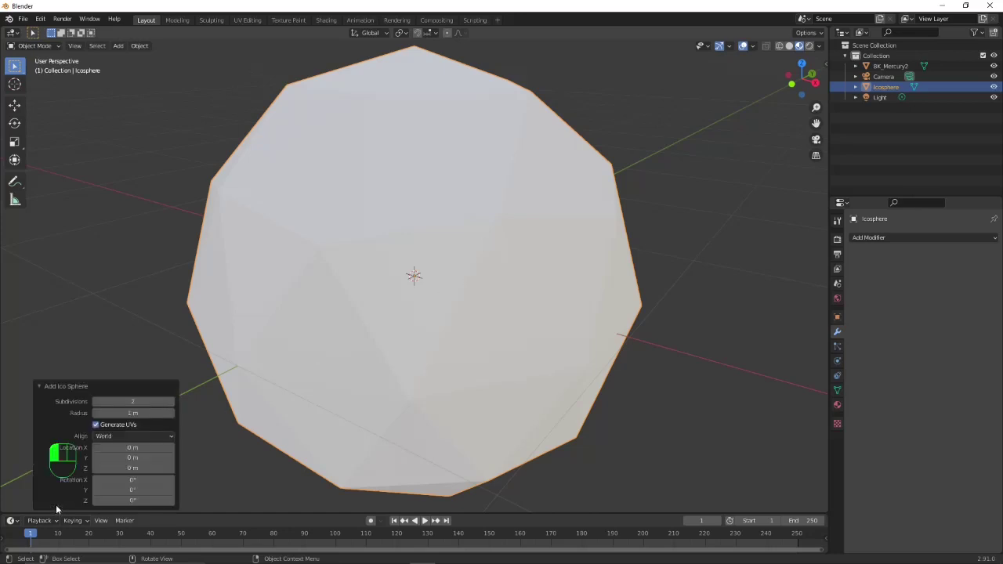
left_click(125, 403)
left_click_drag(125, 401, 166, 401)
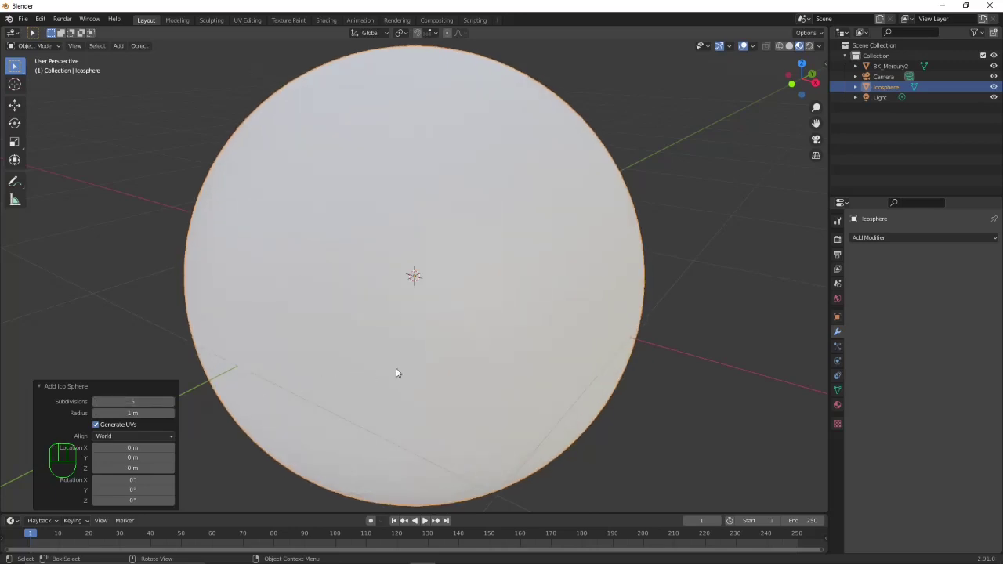
Step: Switch the viewport to Solid shading and orbit around the icosphere
left_click(790, 46)
middle_click_drag(689, 178, 618, 219)
scroll(506, 231, "up", 6)
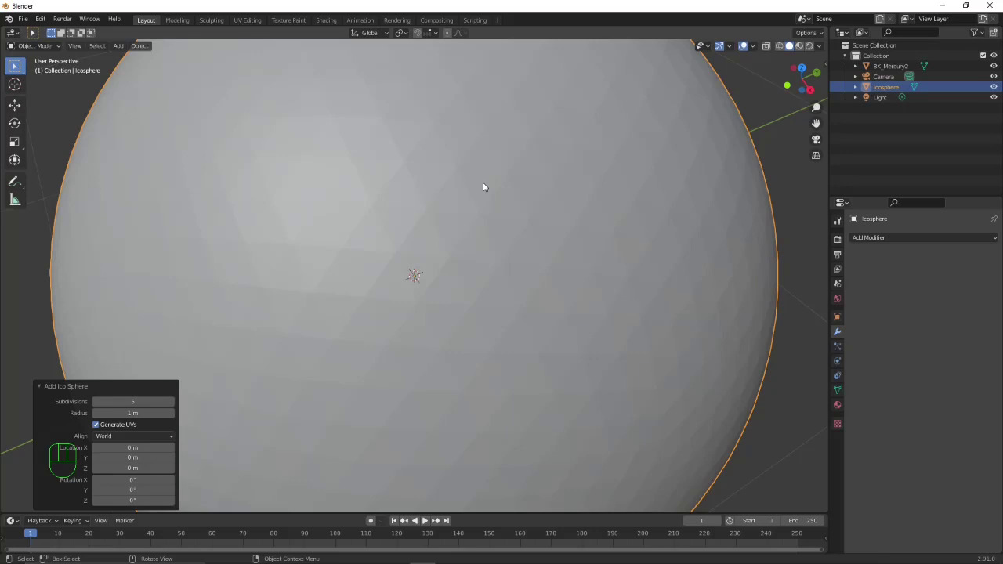
scroll(483, 186, "down", 4)
middle_click_drag(463, 285, 436, 250)
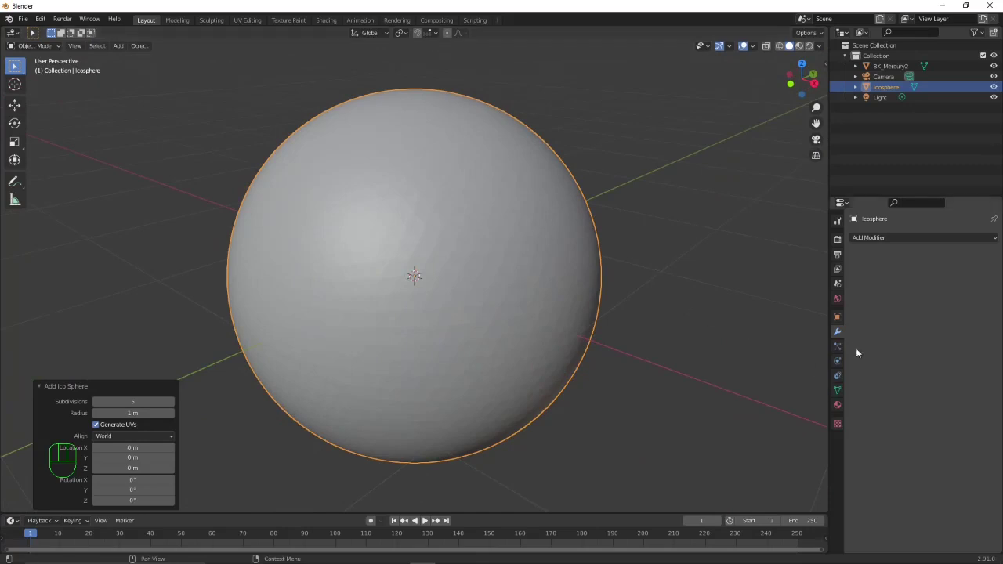
Step: Set the icosphere's viewport display to Wire and view the Mercury texture in Material Preview
left_click(836, 317)
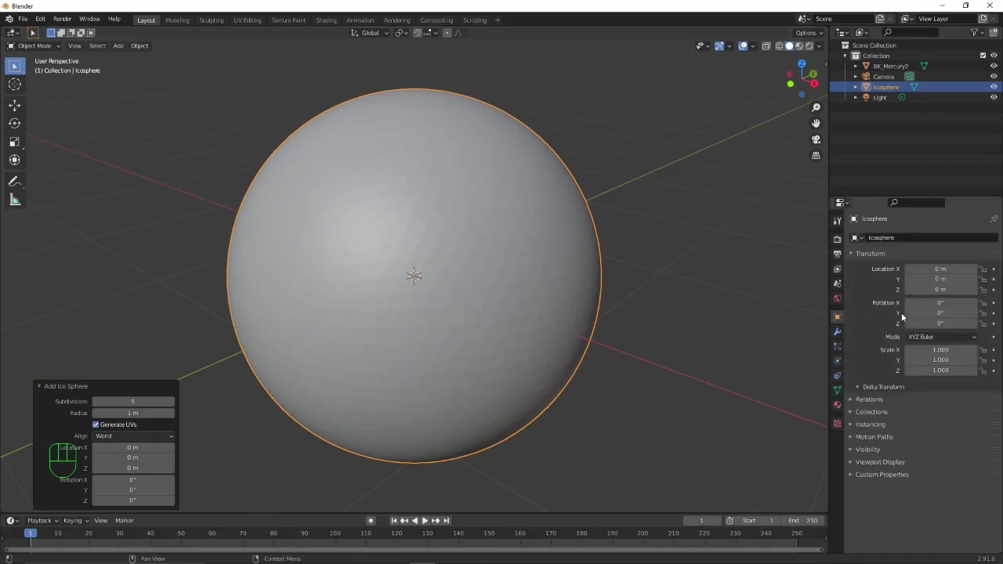
left_click(853, 463)
scroll(864, 459, "down", 2)
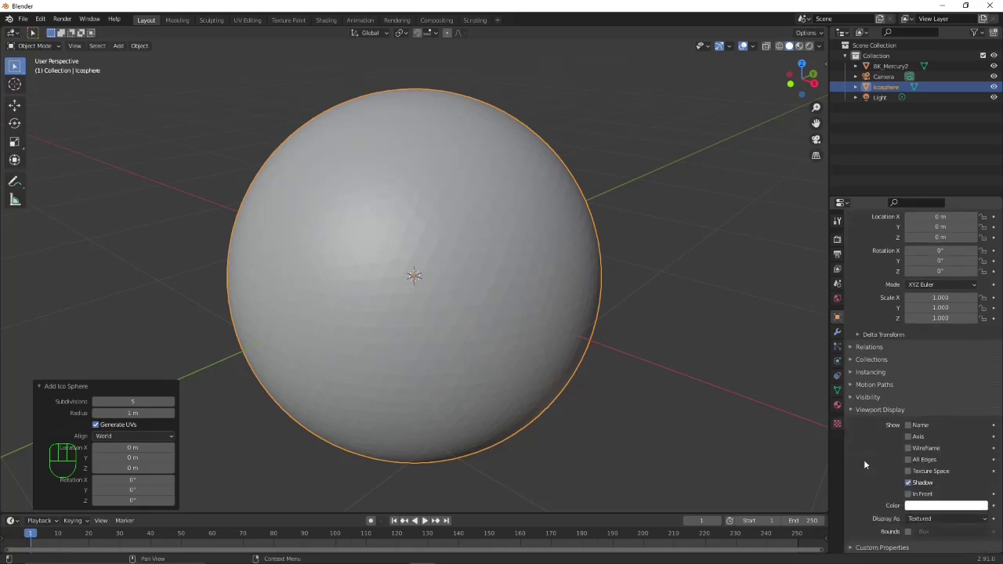
left_click(925, 519)
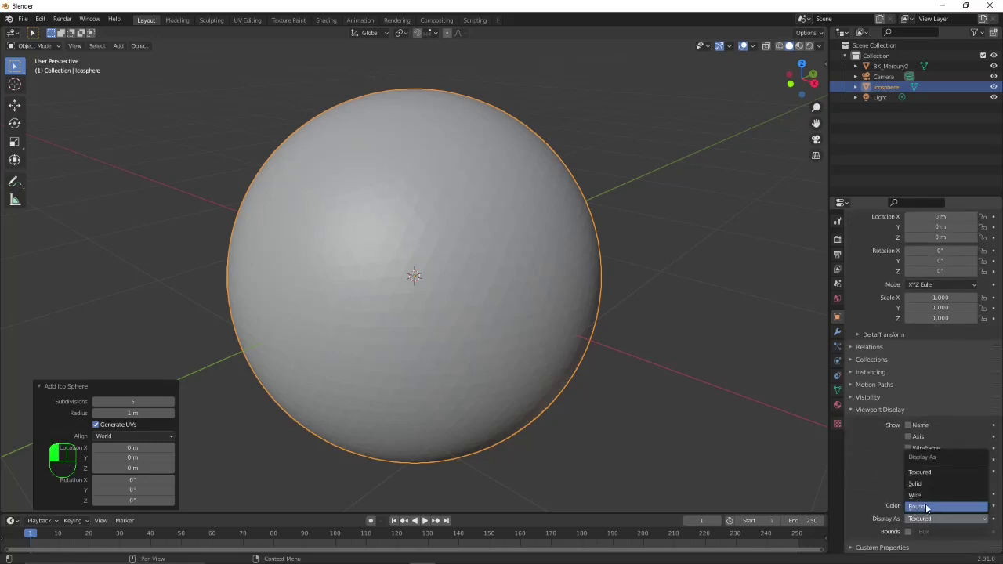
left_click(930, 496)
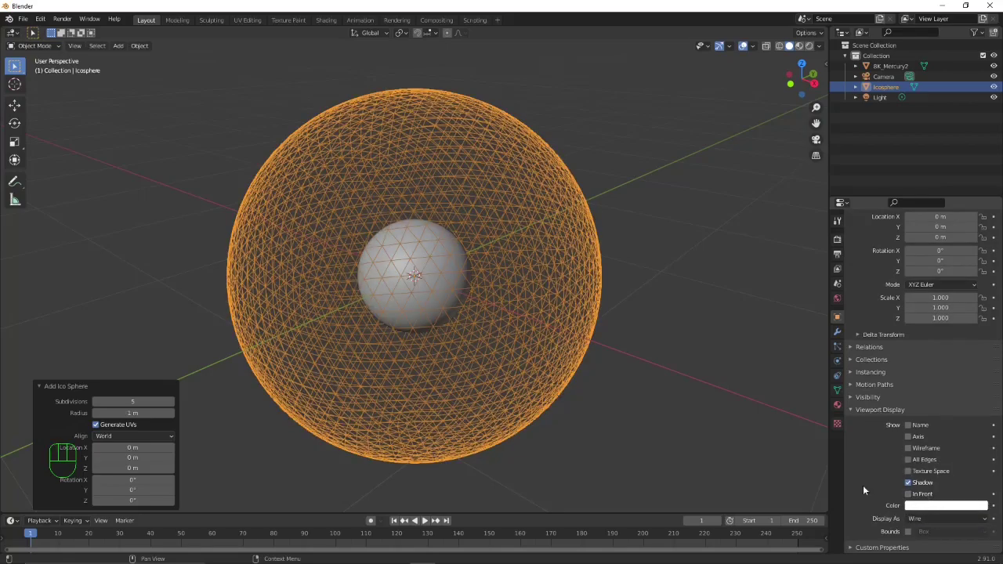
mouse_move(716, 378)
middle_mouse_down()
mouse_move(746, 421)
mouse_move(734, 373)
middle_mouse_up()
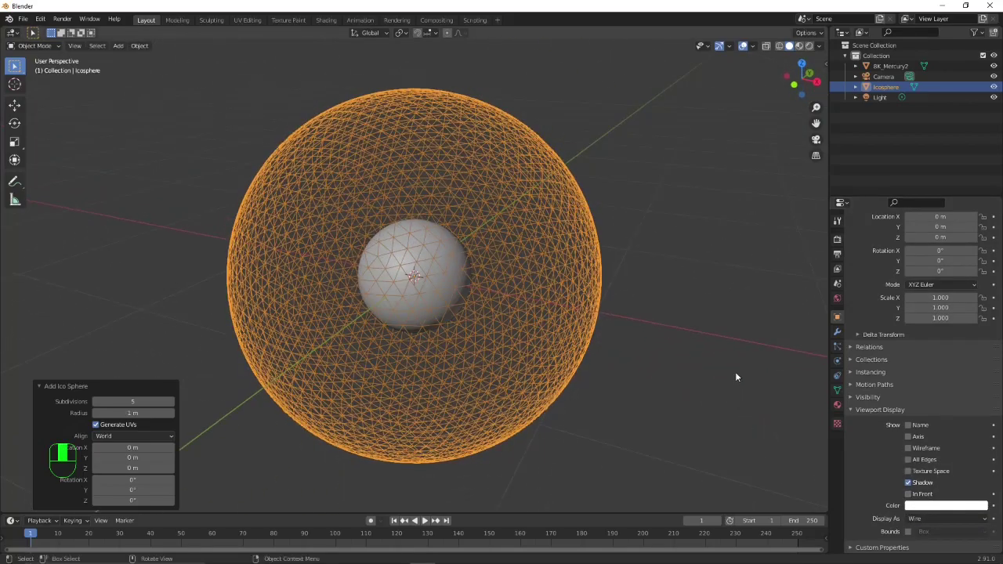
left_click(799, 45)
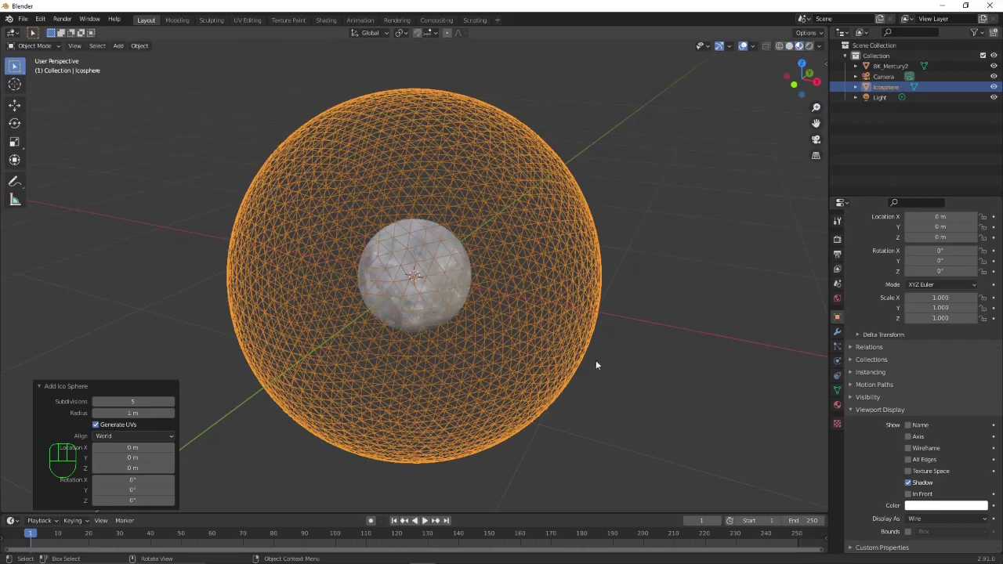
middle_click_drag(595, 360, 673, 345)
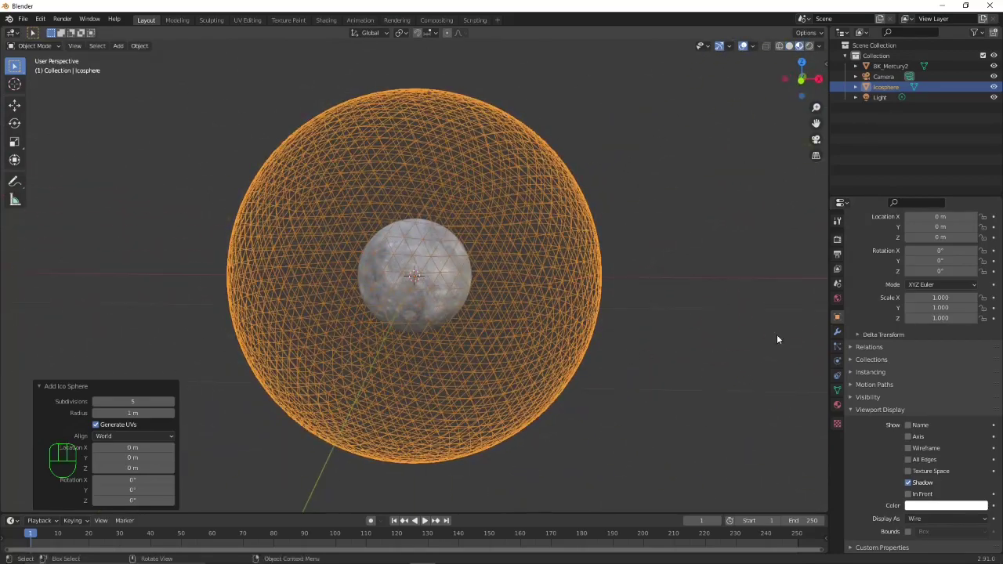
Step: Add a particle system to the icosphere emitting 125 particles, then show the render settings
left_click(837, 332)
left_click(836, 346)
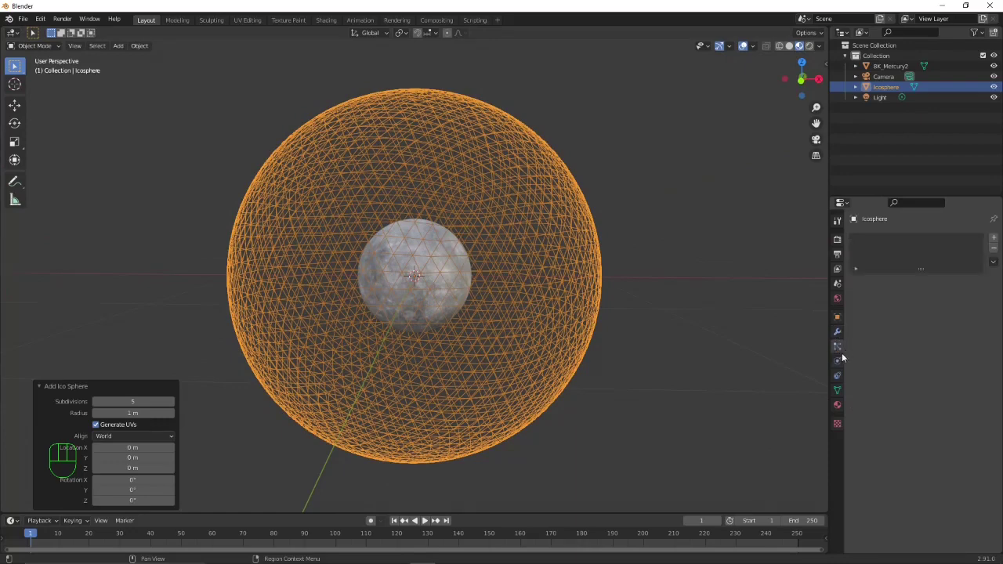
left_click(992, 242)
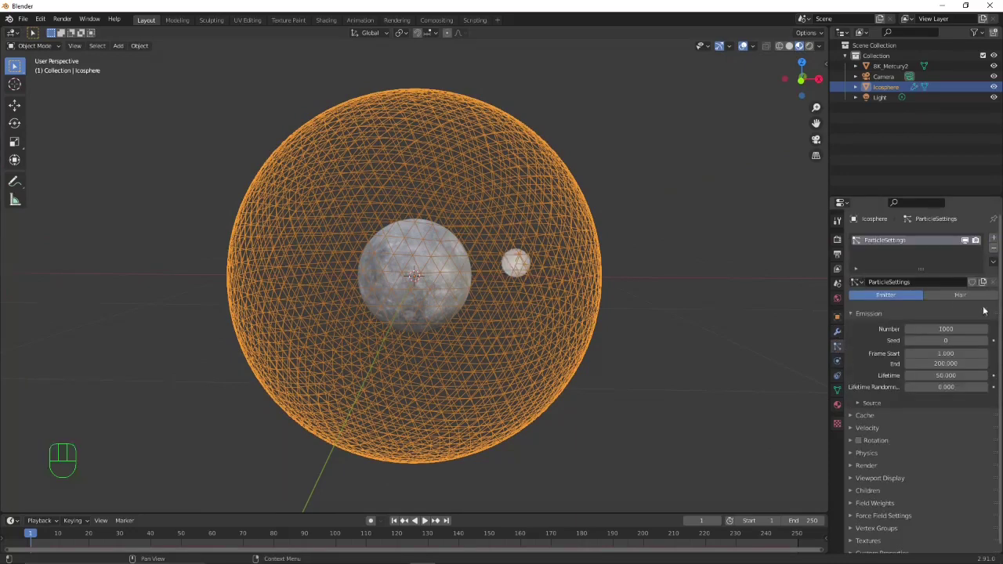
left_click(946, 329)
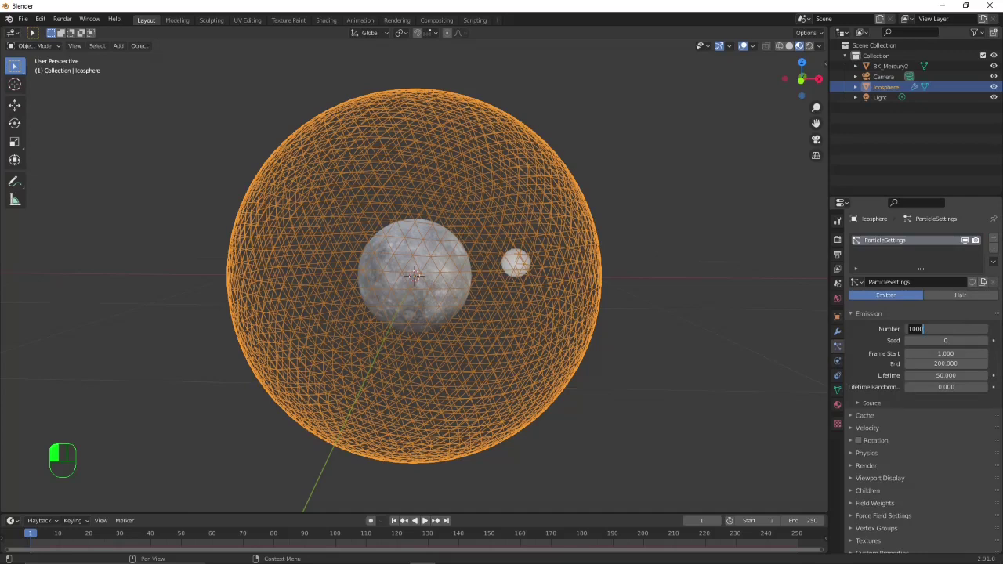
type("125")
key("Return")
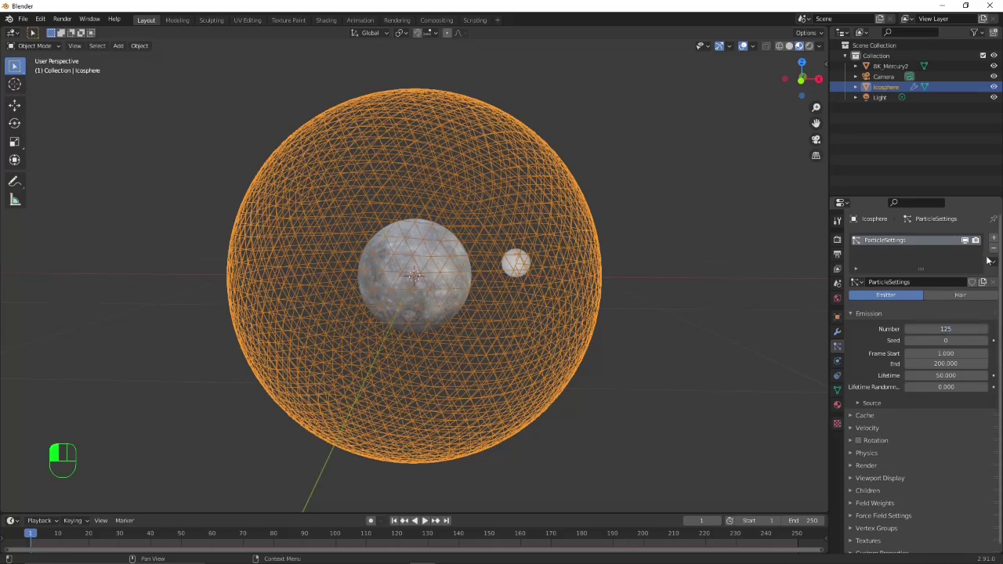
left_click(838, 254)
left_click(836, 239)
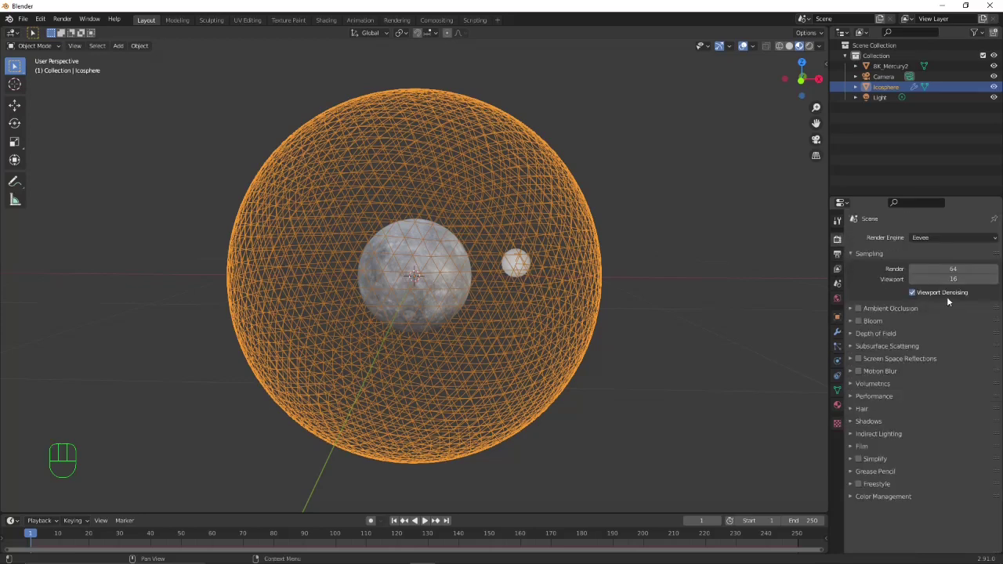
Step: End the frame range at 930 and apply the HDTV 720p preset for 1280×720 output
left_click(836, 253)
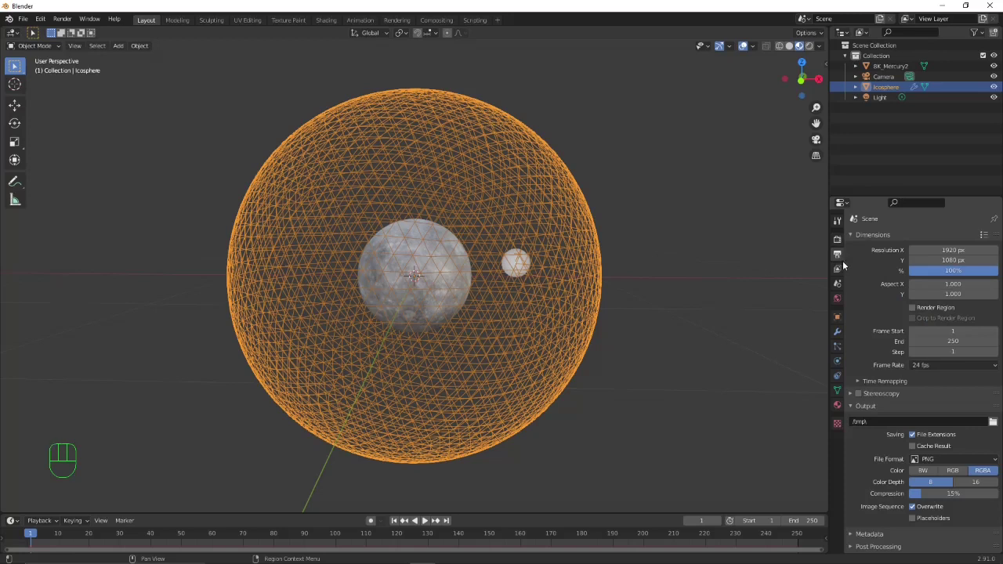
left_click(944, 341)
type("930")
key("Return")
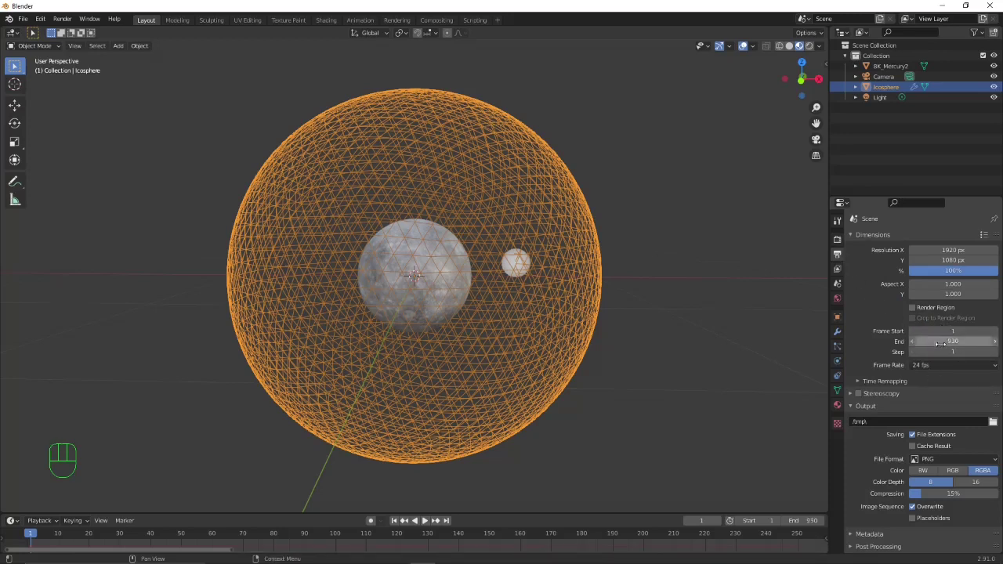
left_click(928, 367)
left_click(934, 419)
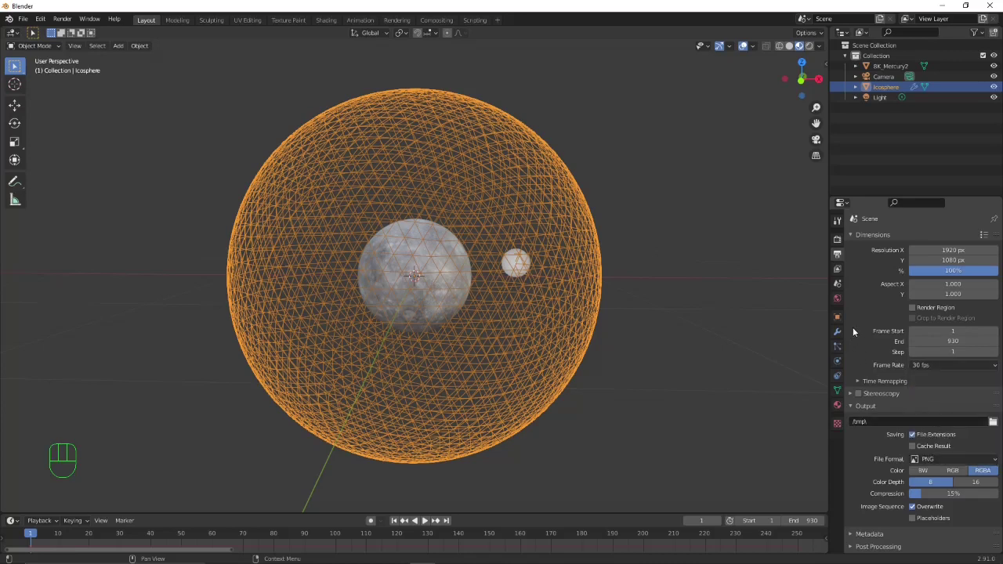
left_click(983, 234)
left_click(940, 122)
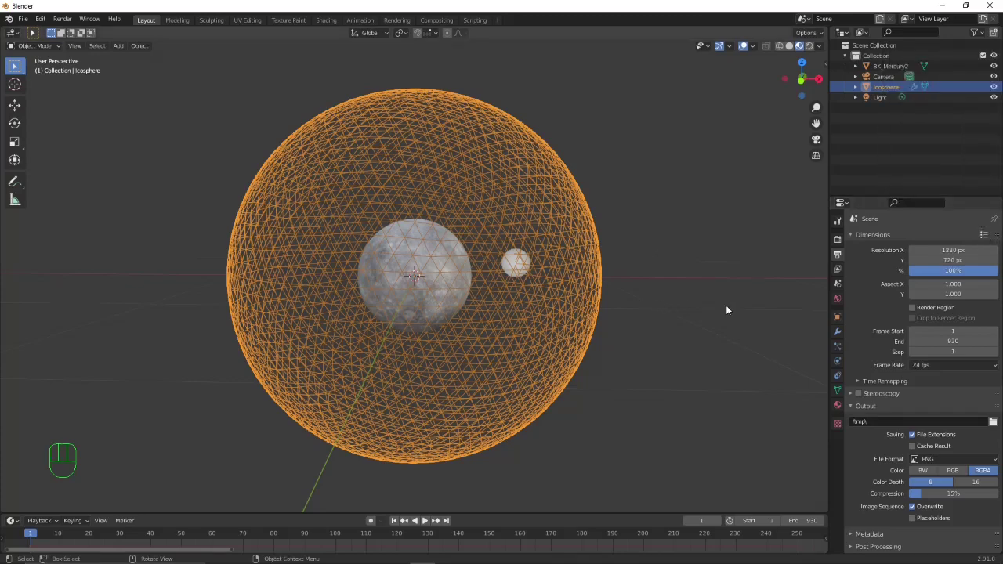
Step: Orbit above the spheres and preview the particle animation
middle_click_drag(734, 295, 715, 317)
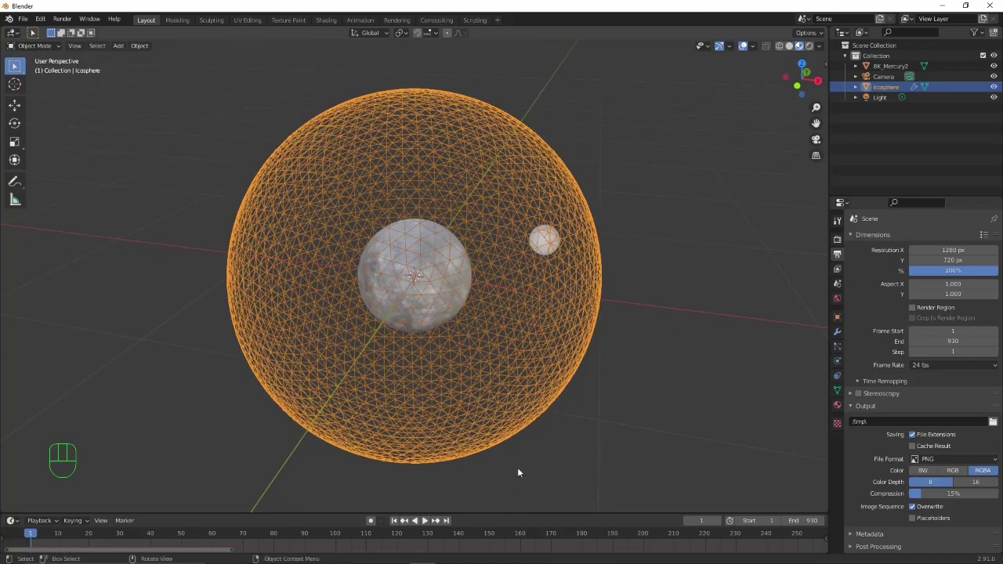
scroll(532, 439, "down", 2)
left_click(836, 347)
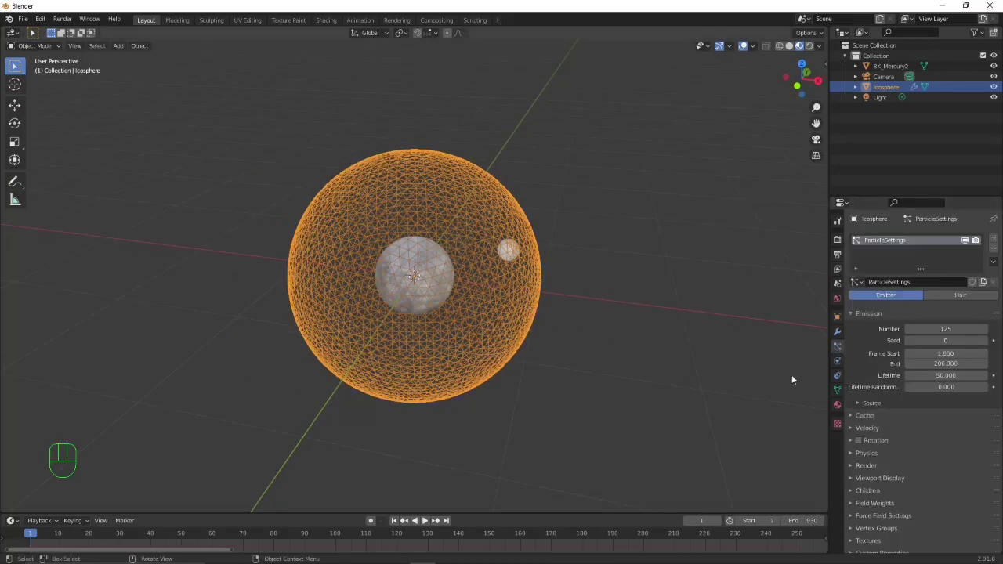
left_click(424, 521)
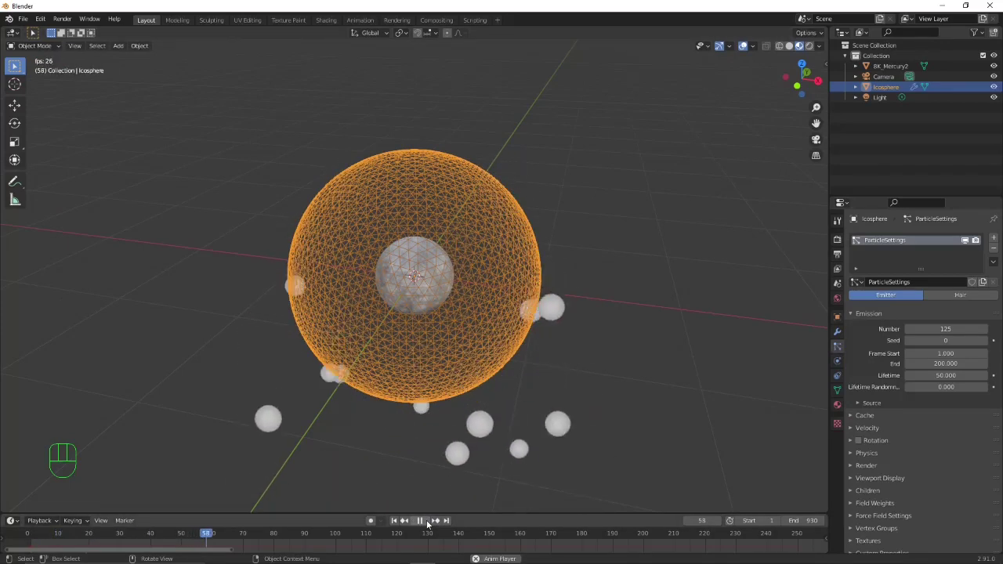
left_click(420, 521)
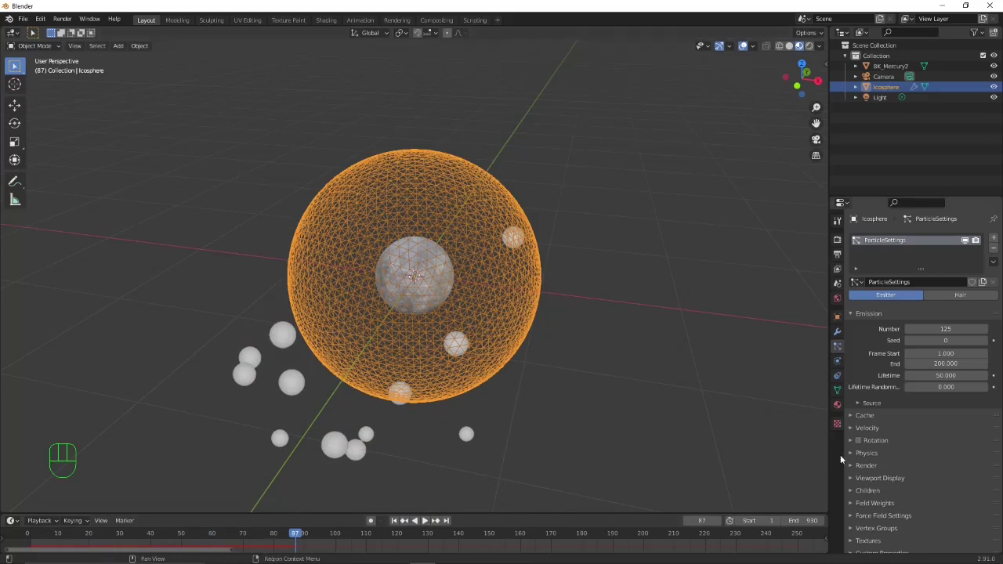
Step: Set the particles' Gravity field weight to 0, replay the motion and rewind to frame 1
scroll(839, 459, "down", 1)
left_click(851, 498)
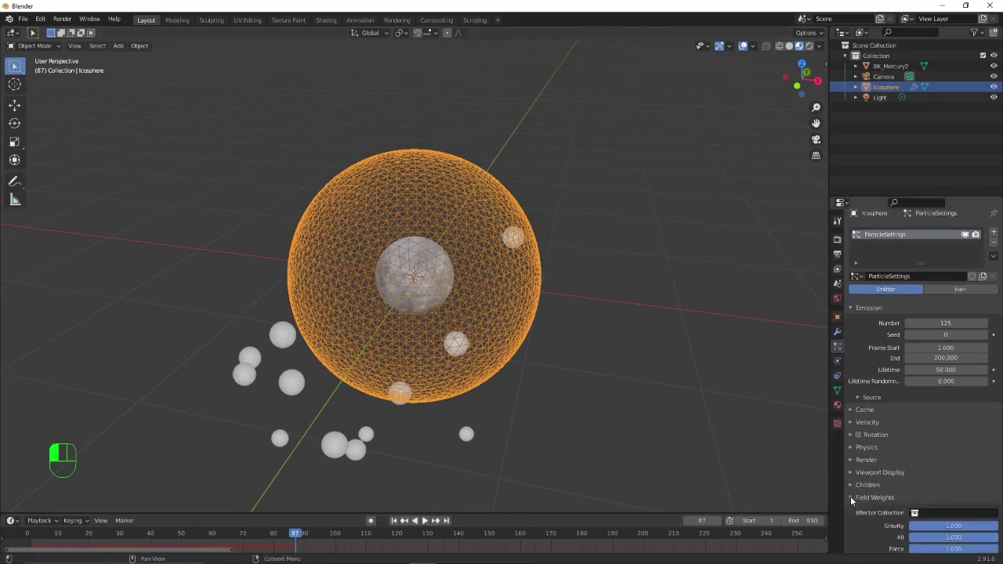
left_click(993, 524)
type("0")
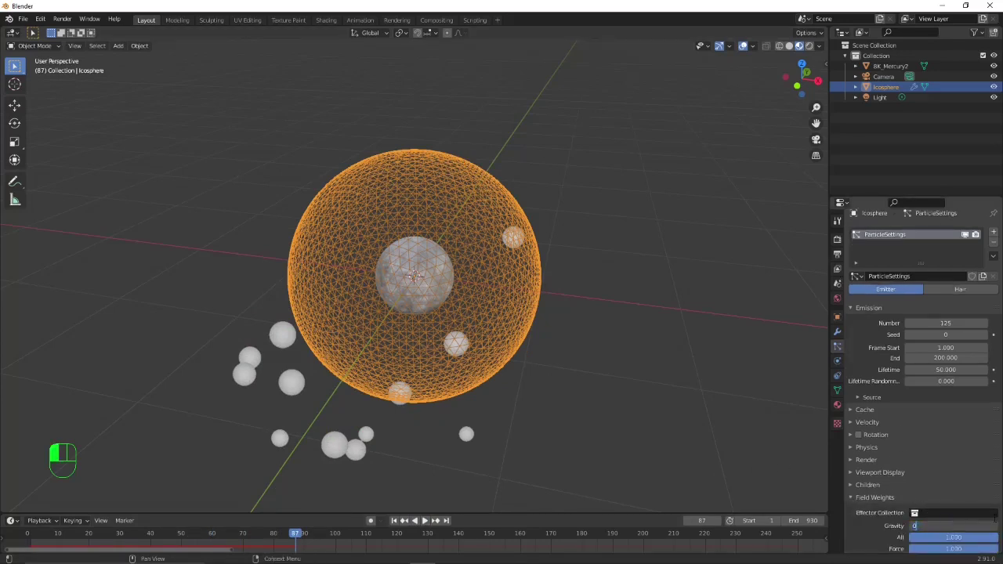
key("Return")
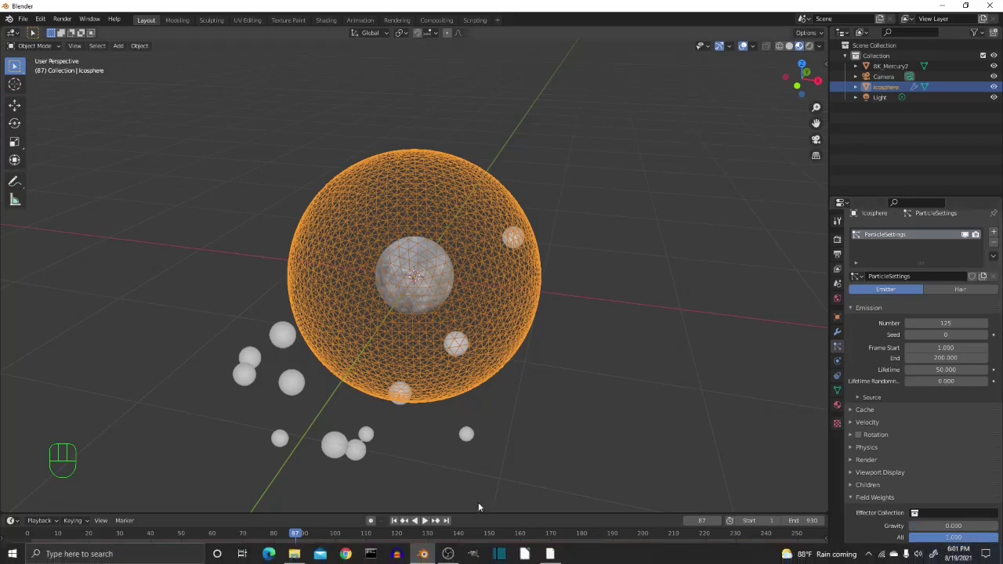
left_click(394, 521)
left_click(423, 521)
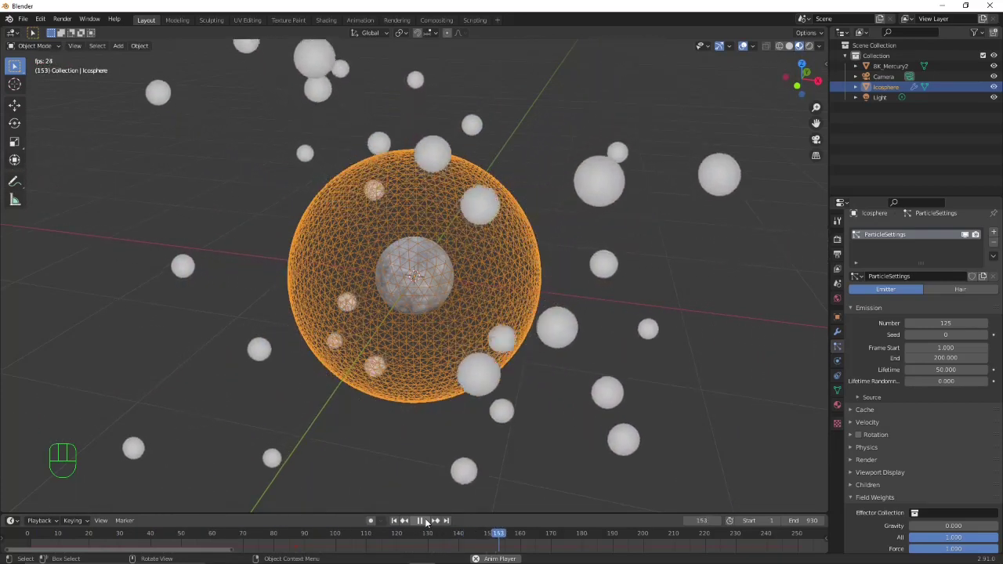
left_click(425, 521)
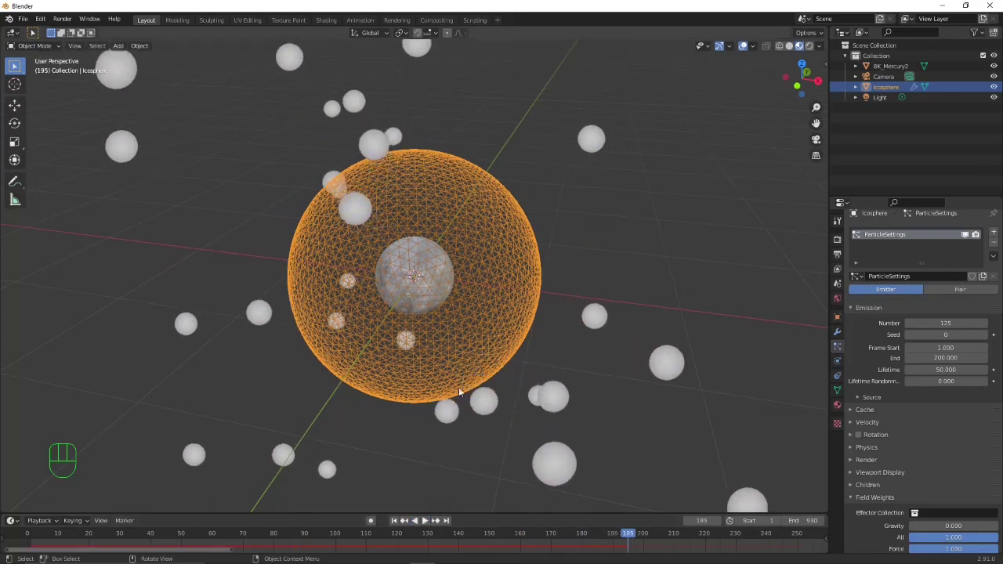
left_click(394, 520)
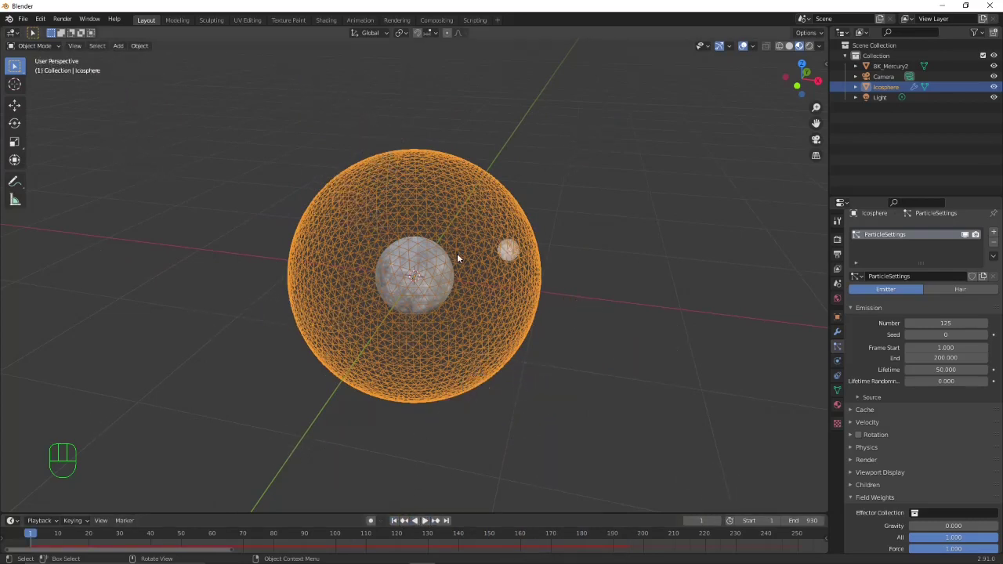
Step: Flip the icosphere's normals in Edit Mode so particles emit inward
key("Tab")
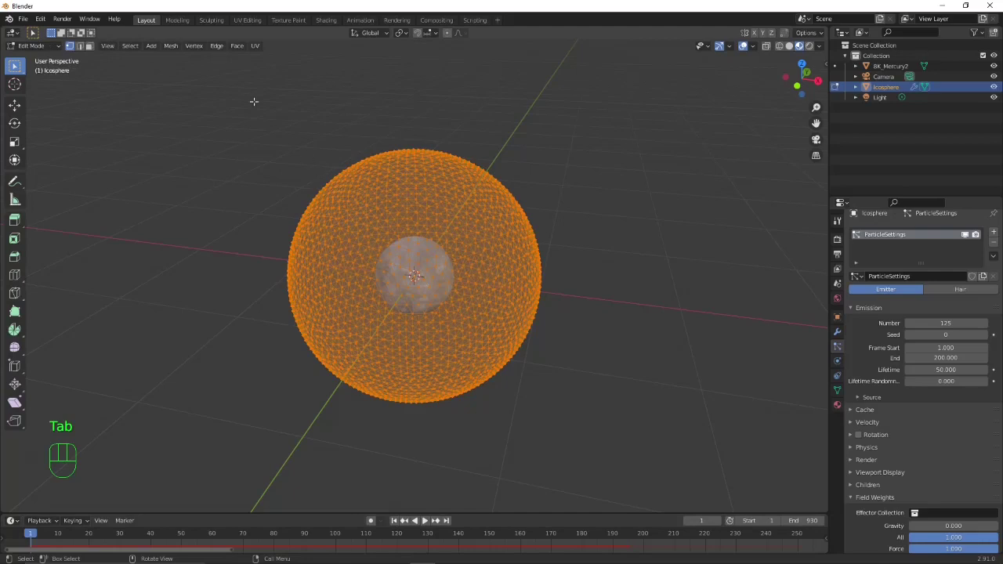
left_click(170, 45)
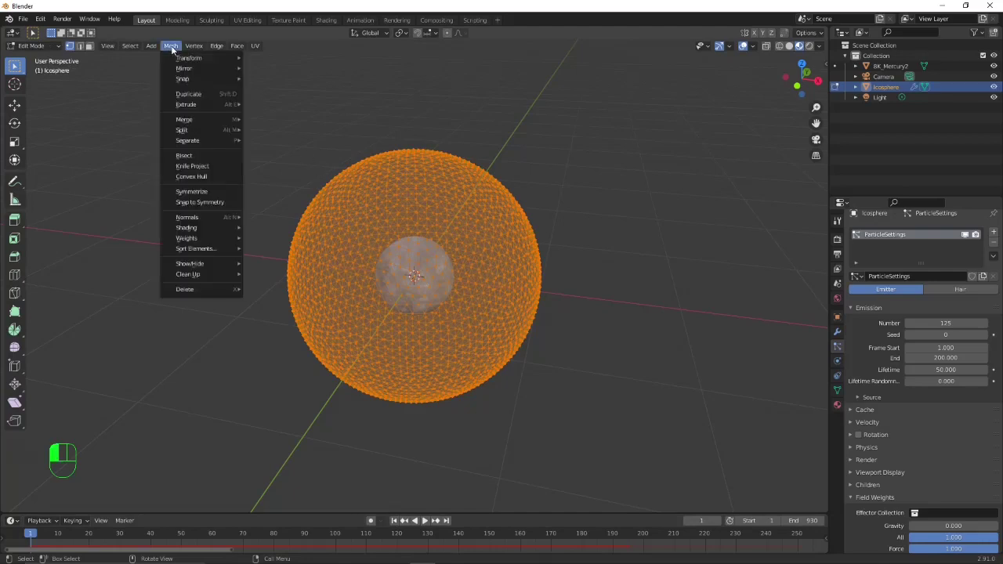
mouse_move(193, 220)
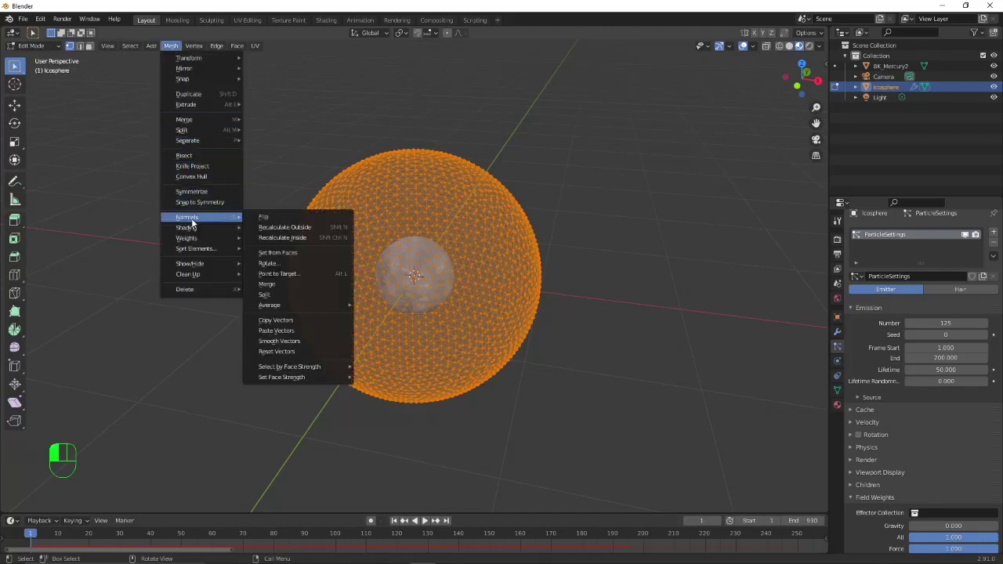
left_click(269, 222)
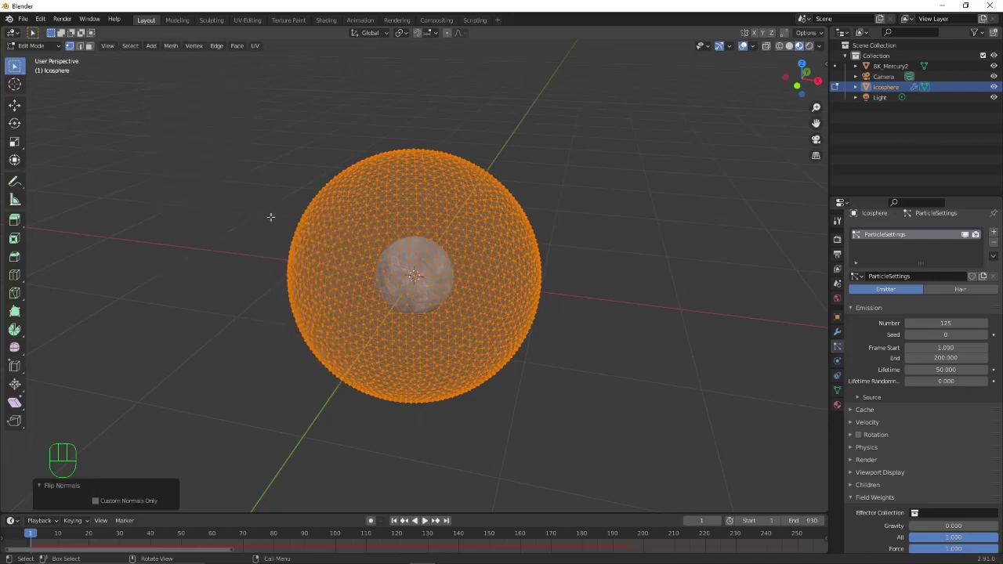
key("Tab")
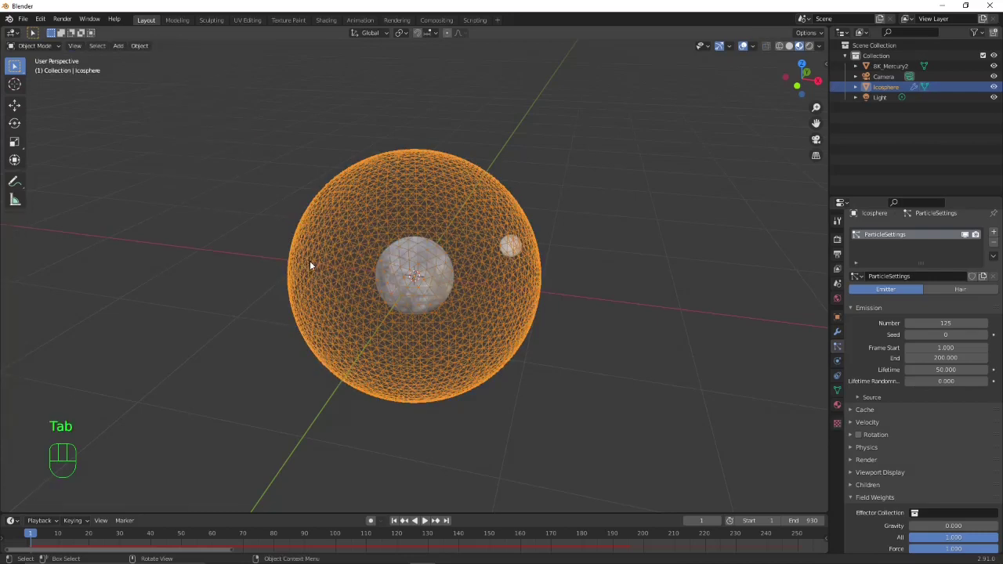
Step: Play the animation, zoom in, and select the 8K_Mercury2 sphere
left_click(424, 520)
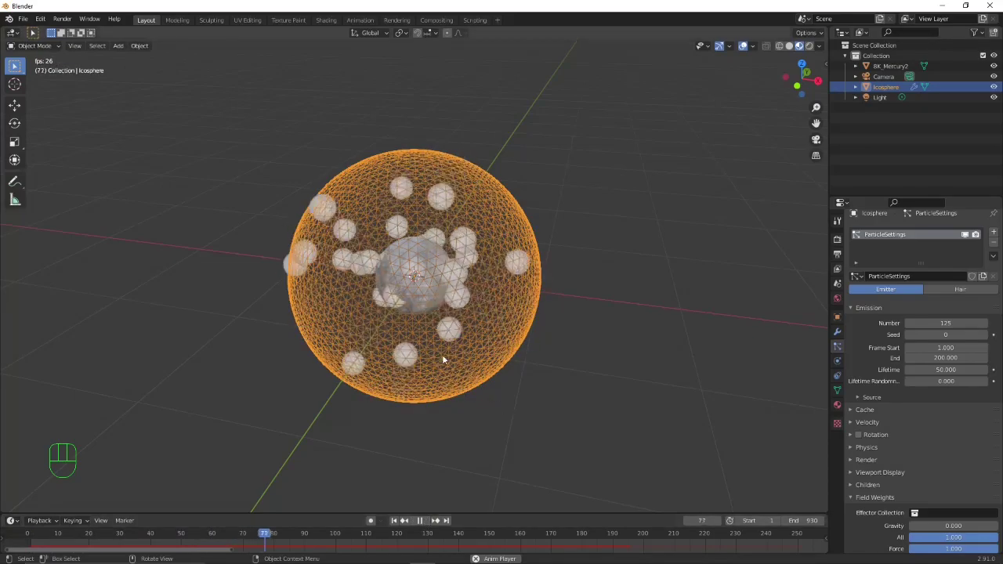
scroll(442, 354, "up", 3)
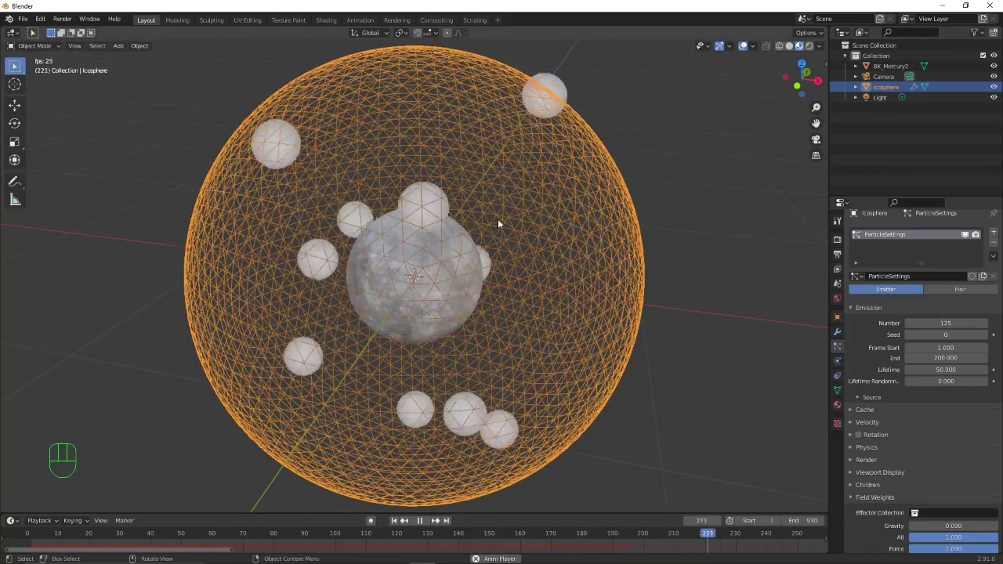
left_click(441, 263)
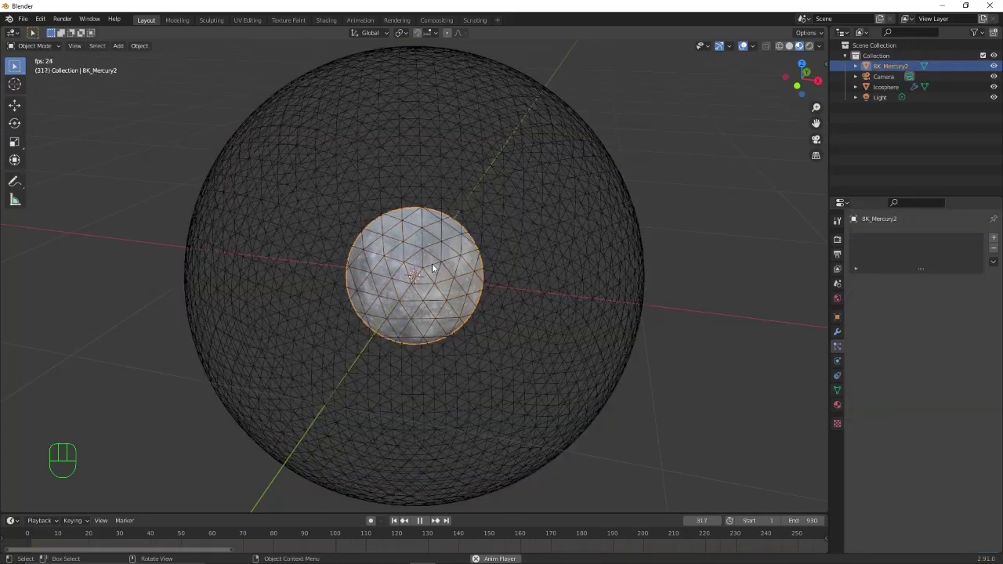
Step: Give the Mercury sphere Collision physics with Kill Particles, then reselect the Icosphere's particles
left_click(836, 362)
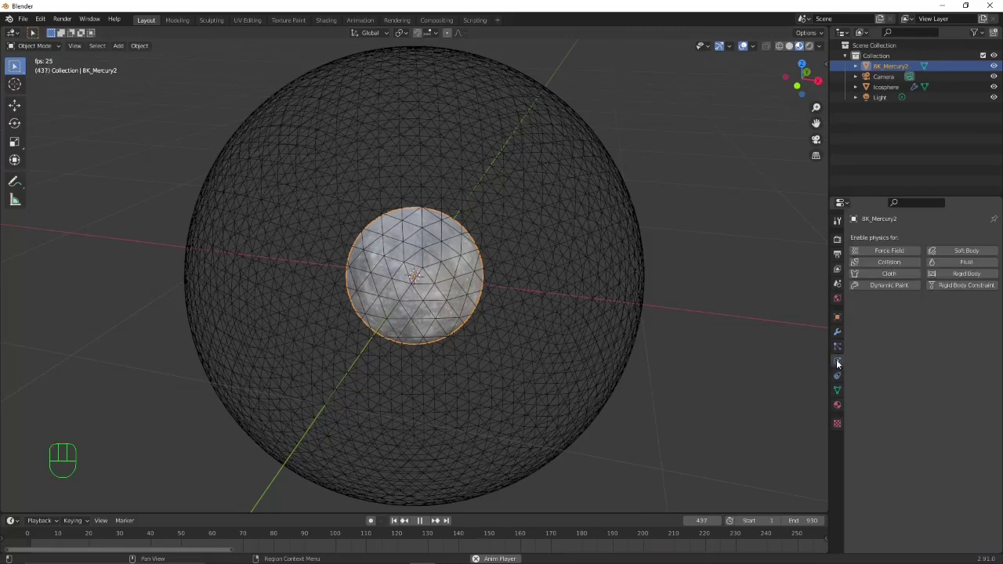
left_click(892, 263)
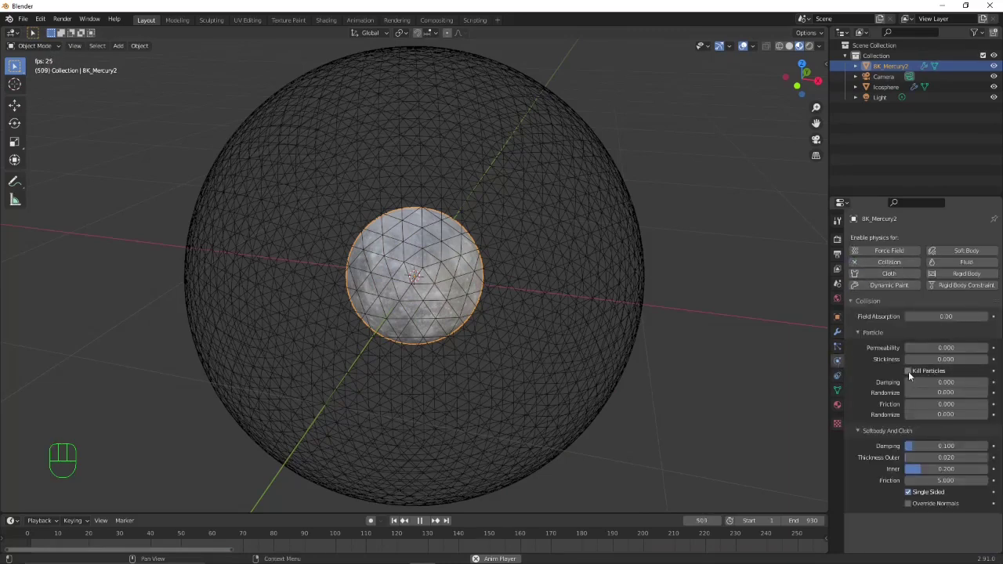
left_click(908, 372)
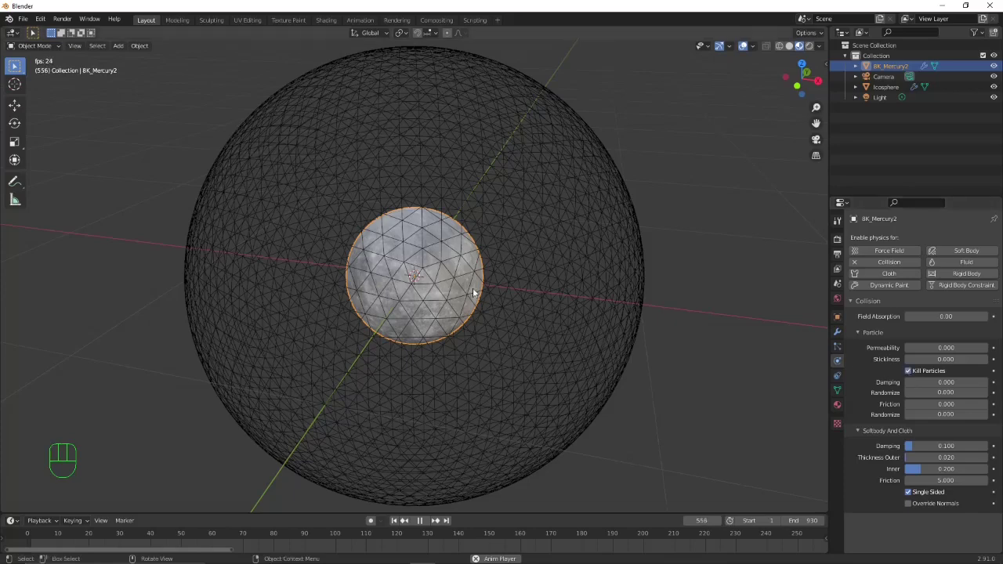
left_click(597, 301)
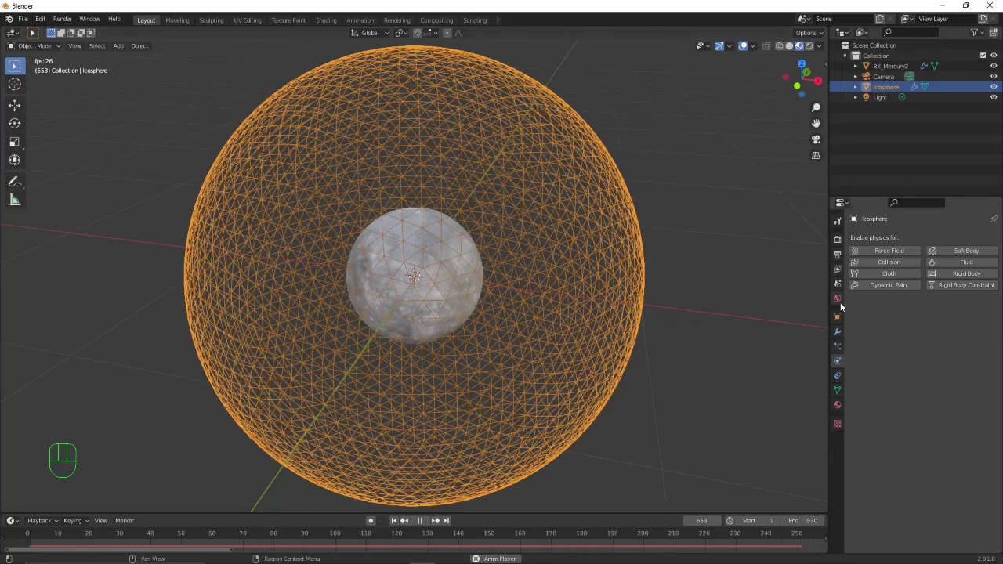
left_click(837, 345)
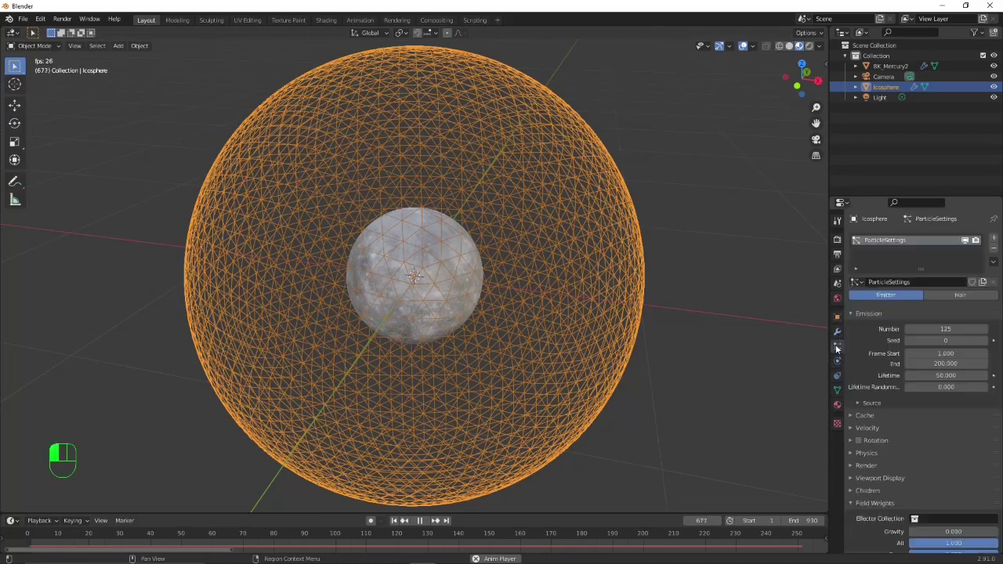
Step: Set the particle emission end to frame 930 and replay from the start, pausing near frame 203
left_click(928, 364)
type("9")
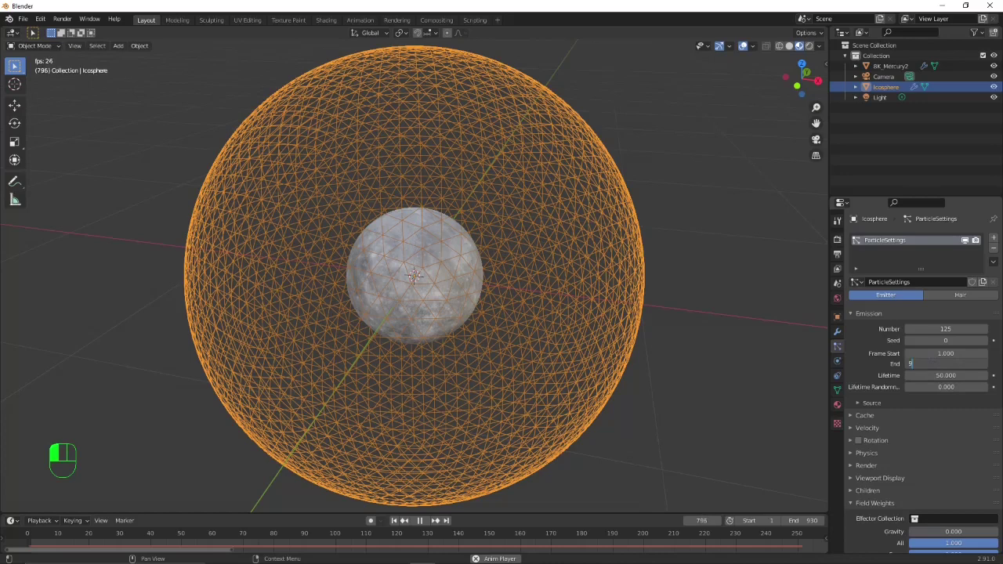
type("30")
key("Return")
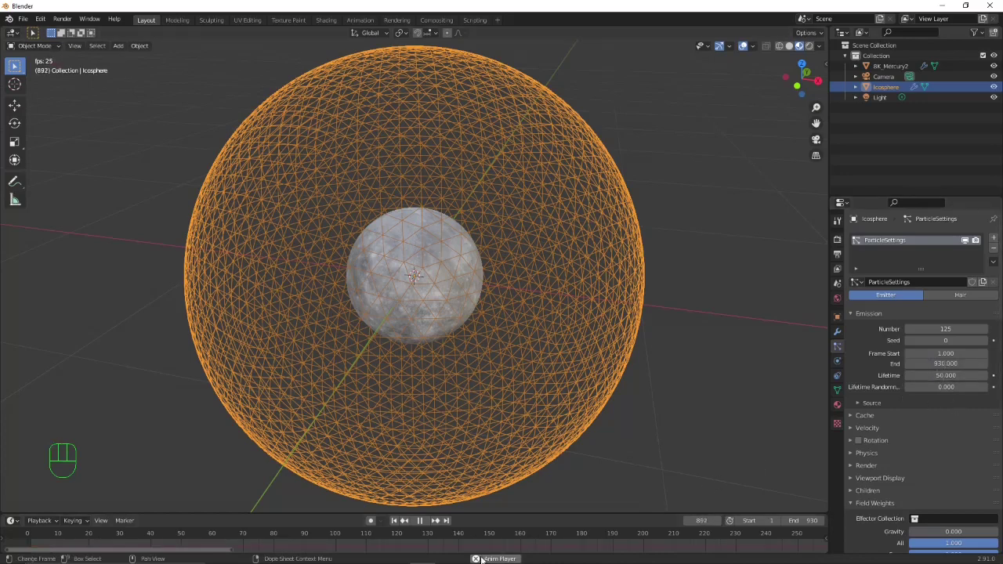
left_click(394, 520)
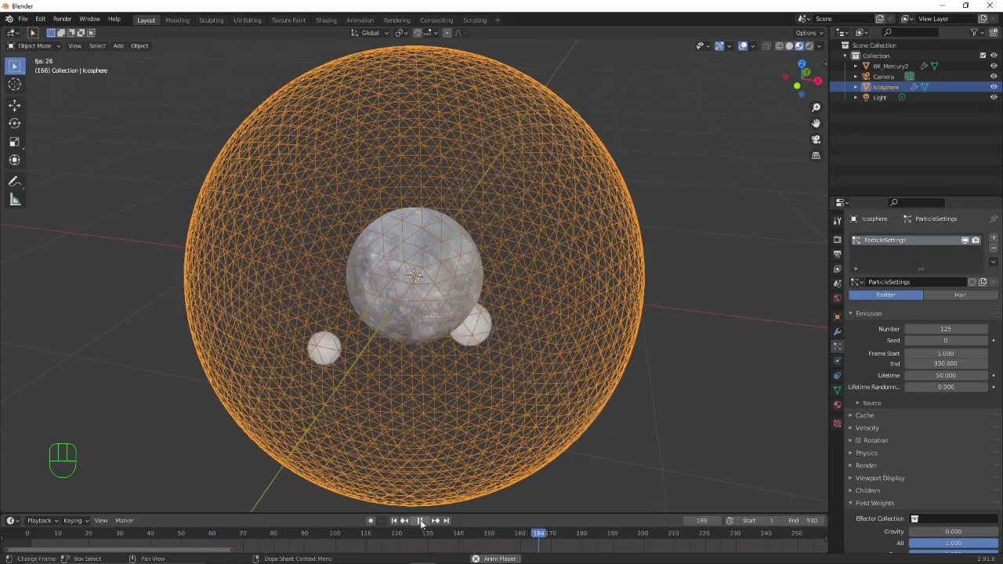
left_click(421, 520)
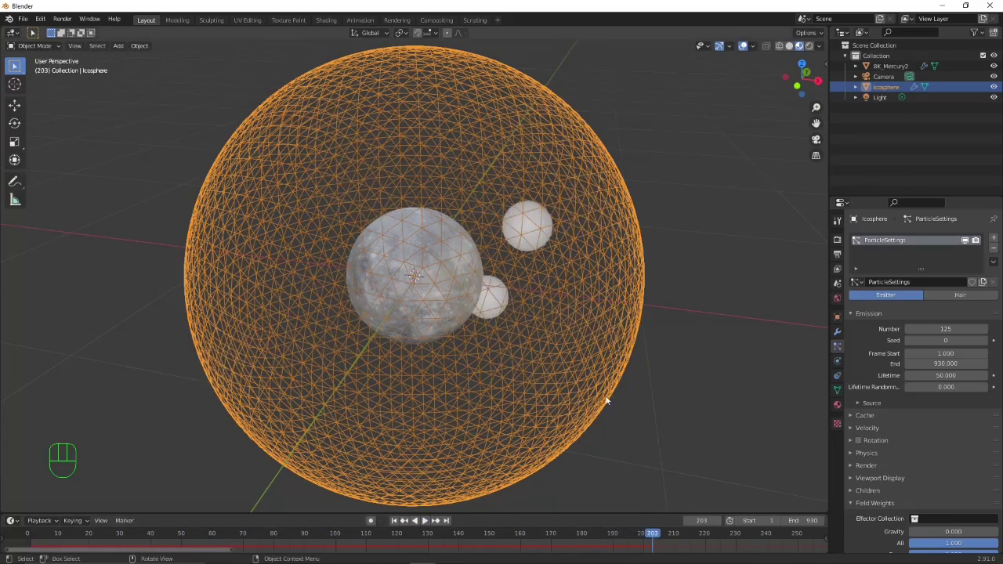
scroll(567, 297, "down", 3)
mouse_move(566, 310)
middle_mouse_down()
mouse_move(575, 295)
mouse_move(573, 306)
middle_mouse_up()
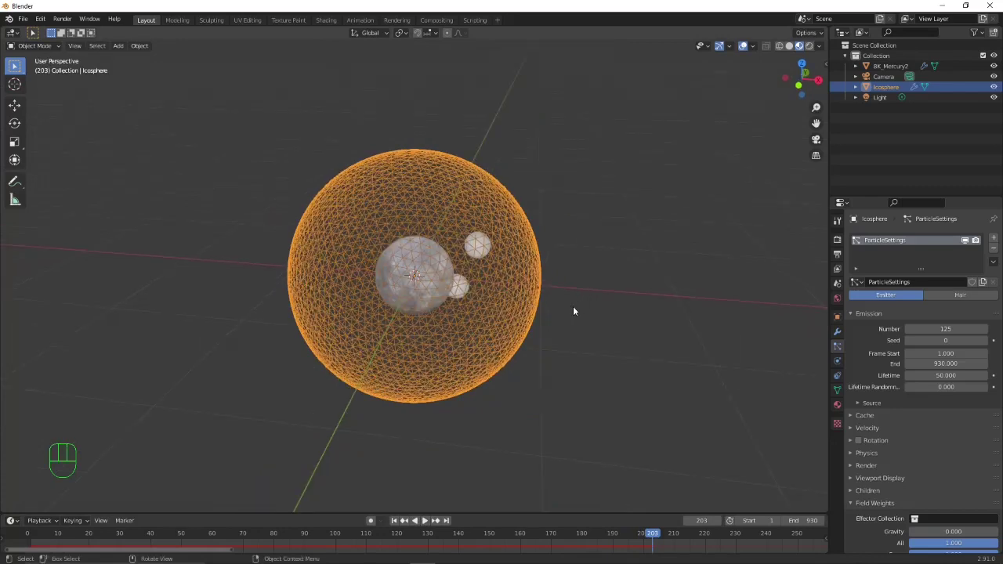
scroll(933, 451, "down", 4)
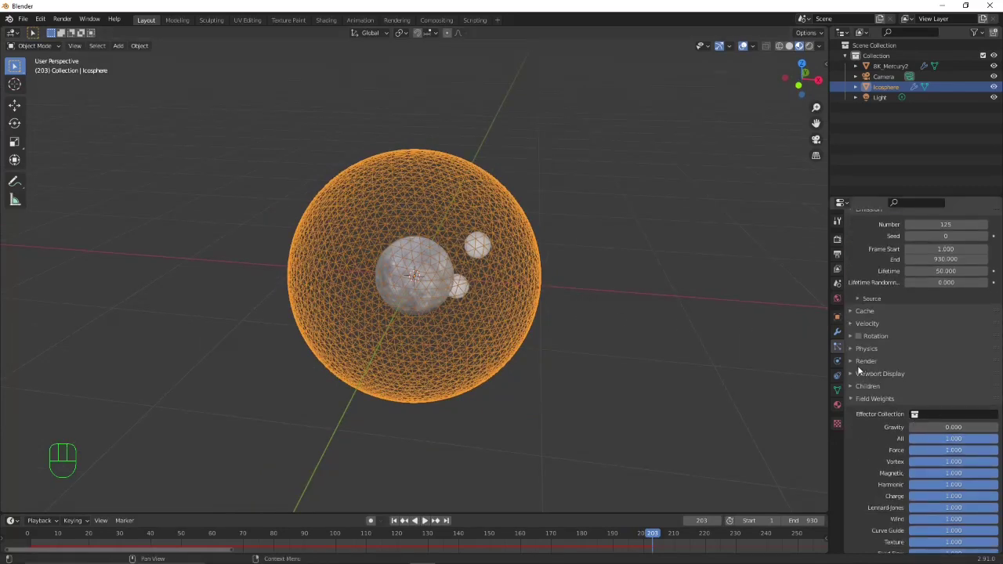
Step: Turn off Show Emitter in the particle render settings and test-render frame 202
left_click(854, 361)
left_click(908, 443)
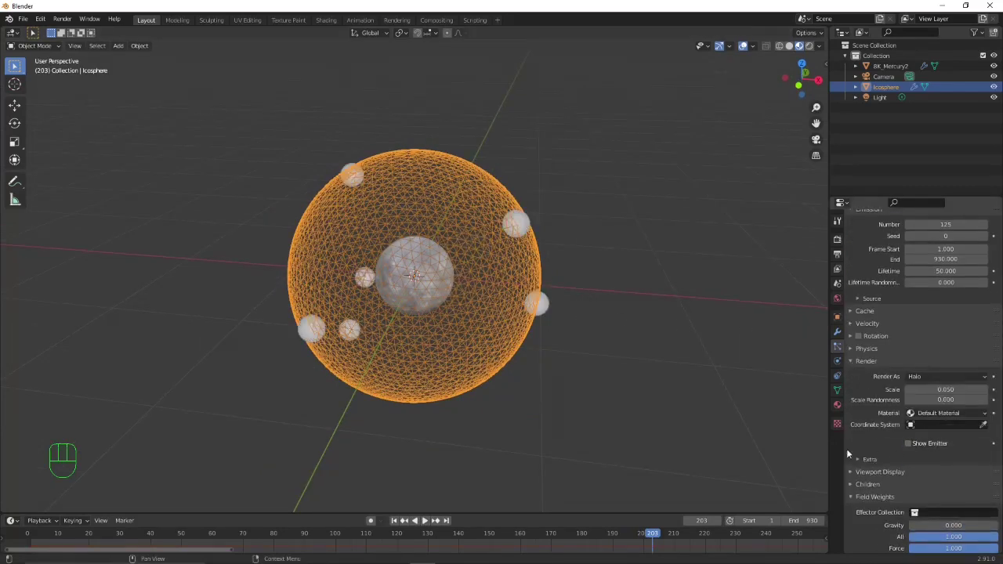
mouse_move(651, 537)
left_mouse_down()
mouse_move(608, 537)
mouse_move(647, 539)
left_mouse_up()
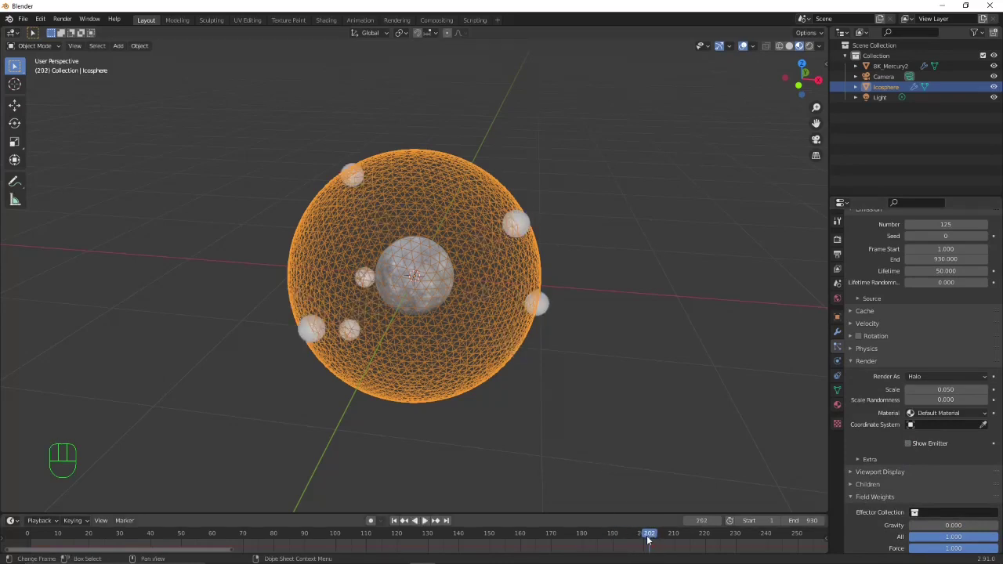
key("F12")
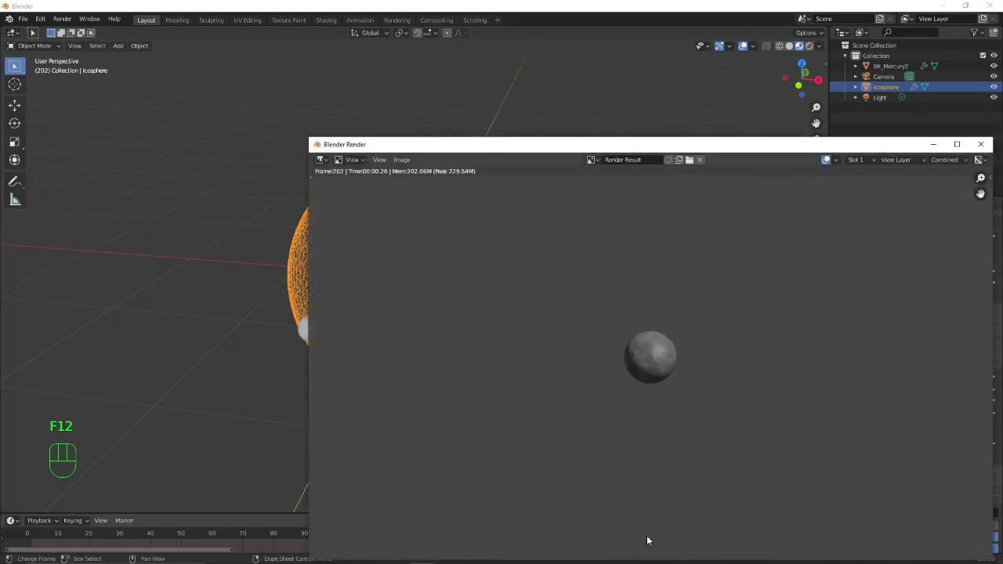
left_click(980, 144)
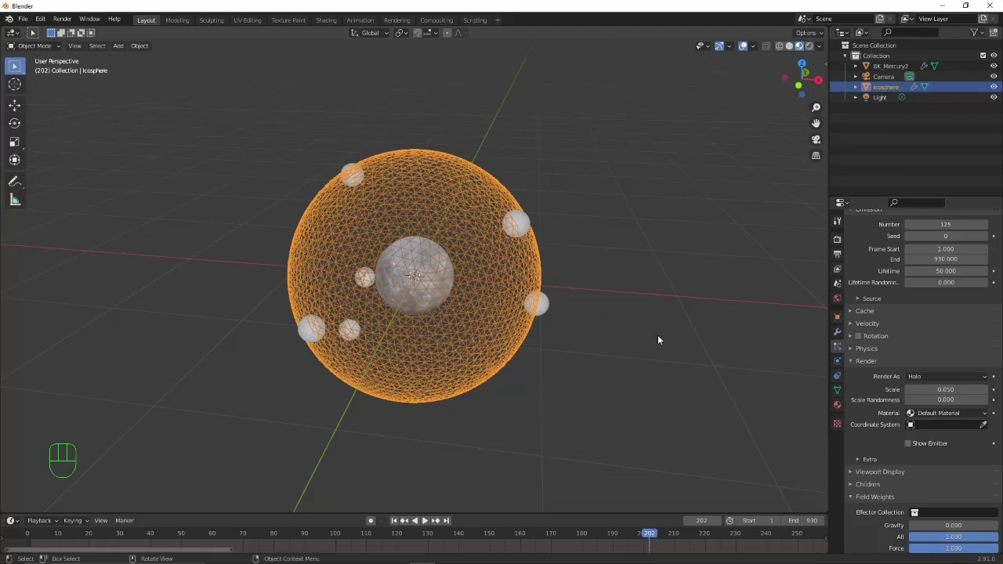
key("shift")
Step: Add a new Ico Sphere reduced to 1 subdivision
key("shift+a")
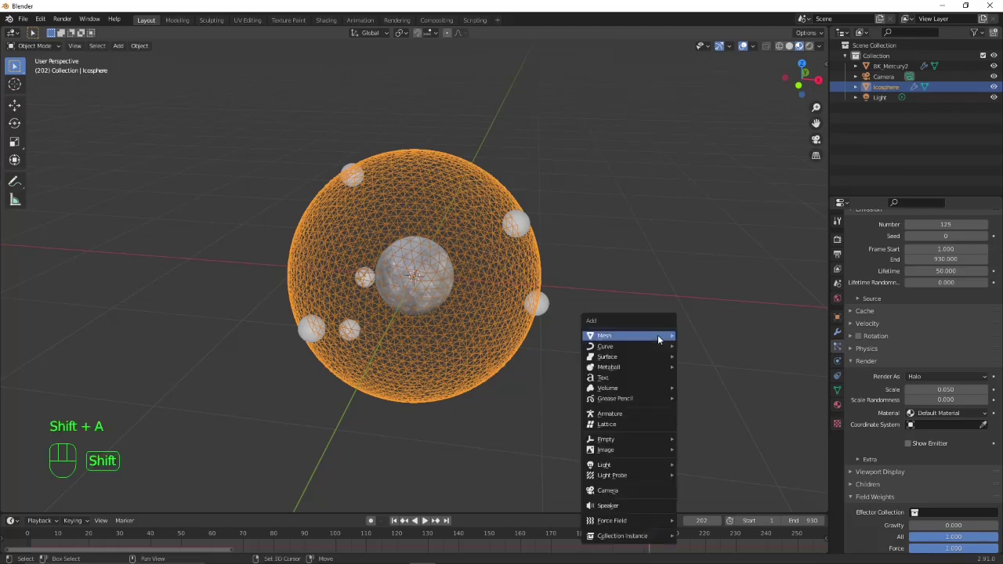
mouse_move(662, 337)
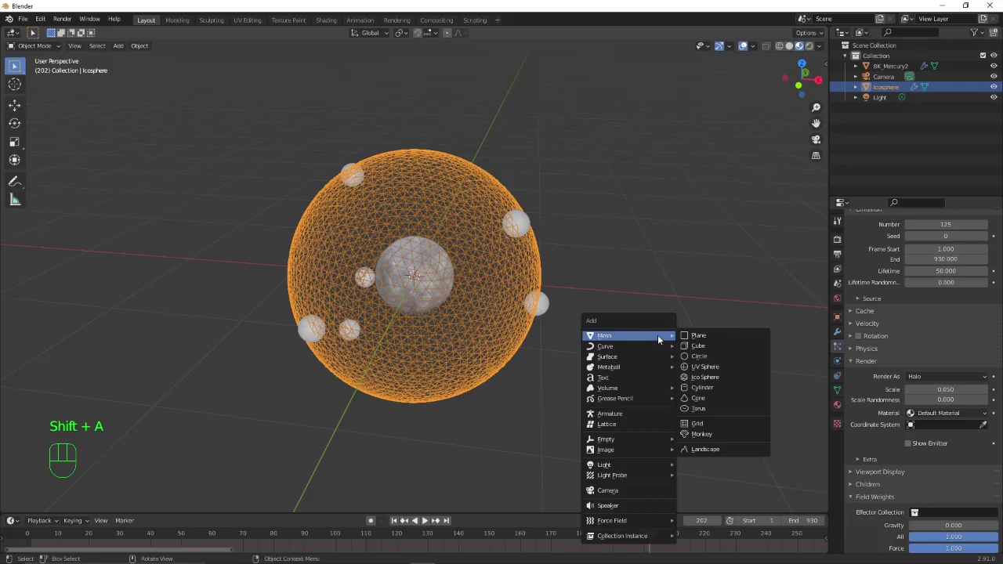
left_click(708, 378)
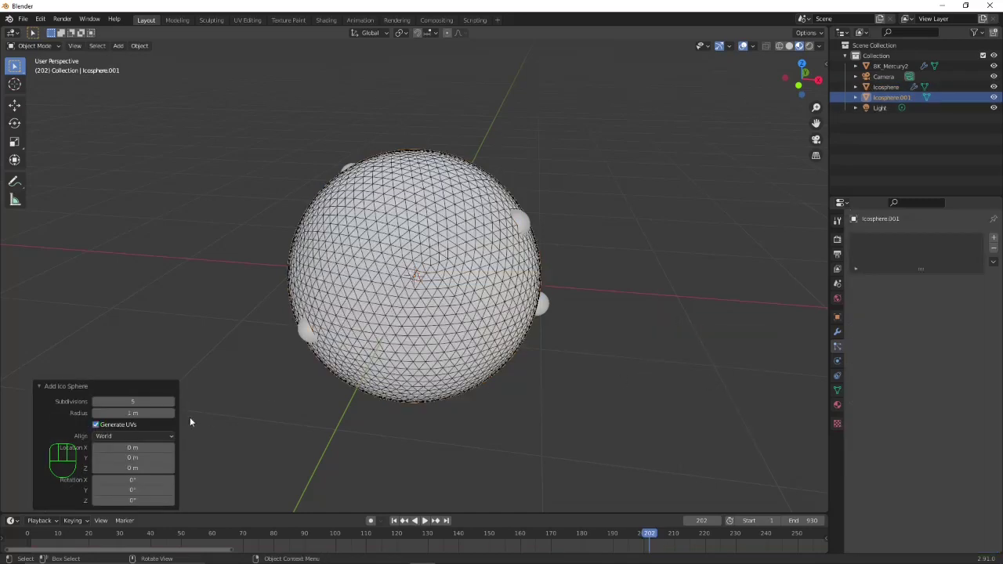
left_click_drag(148, 401, 101, 401)
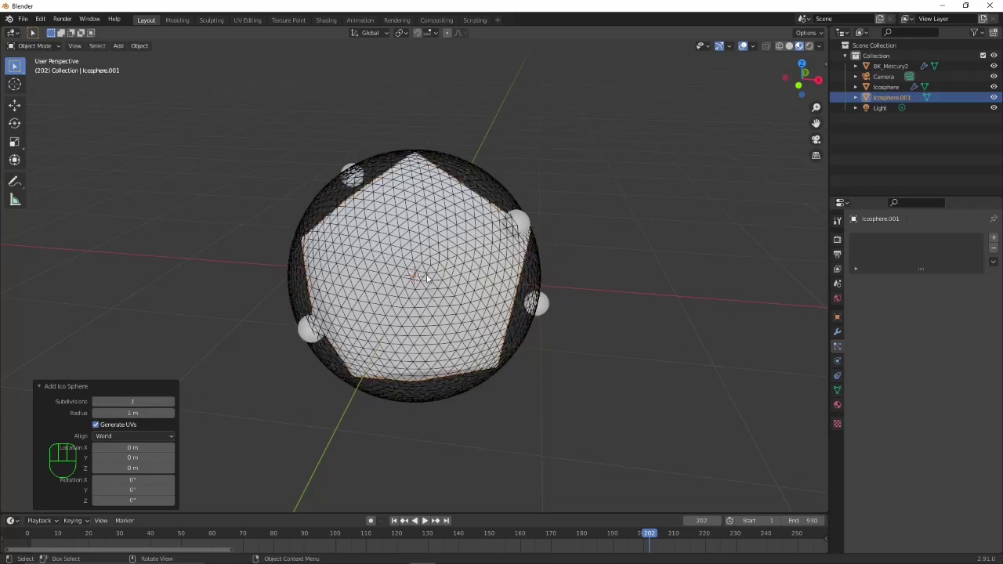
Step: Move the new sphere aside and scale it down to 0.003
key("g")
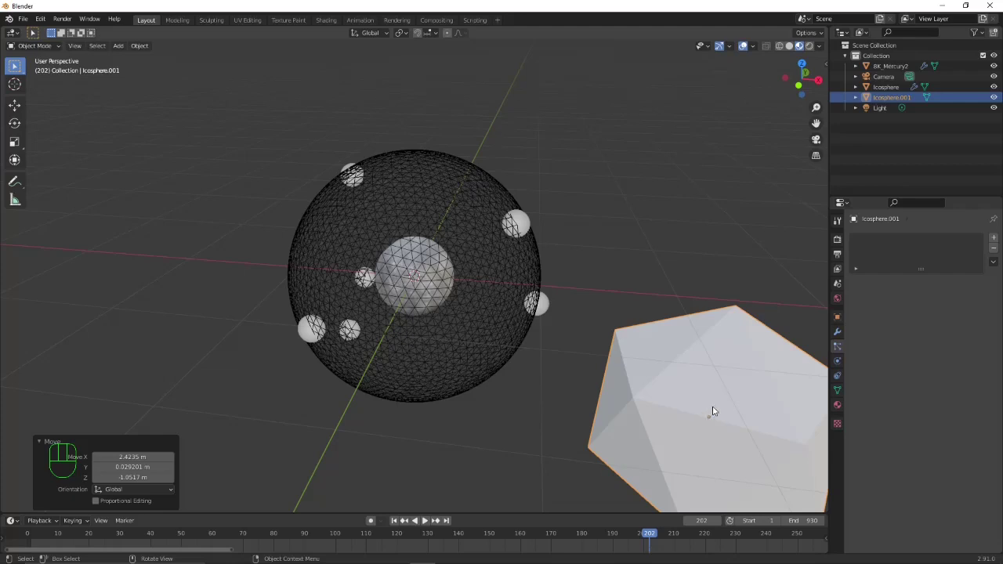
key("s")
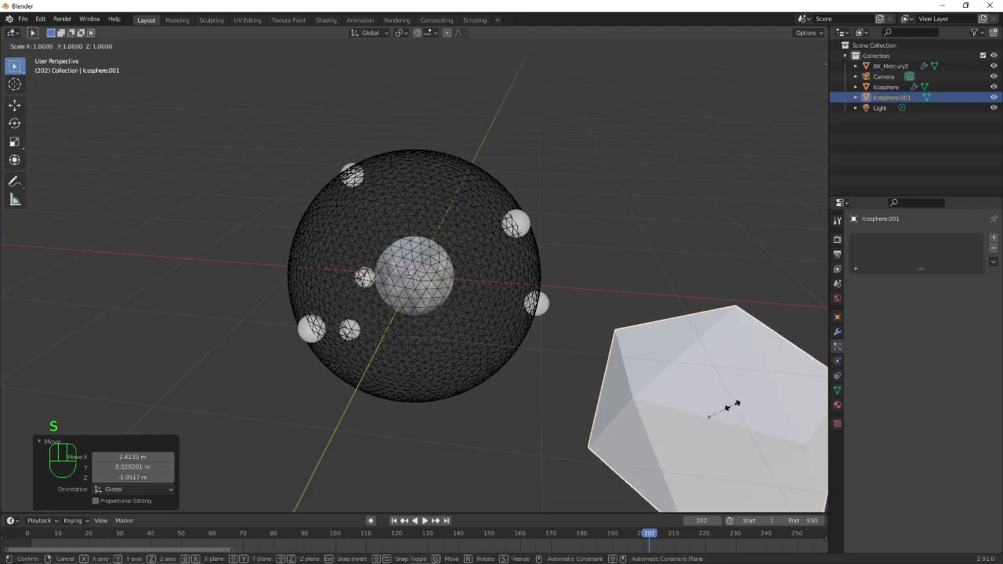
key("KP_Decimal")
key("KP_0")
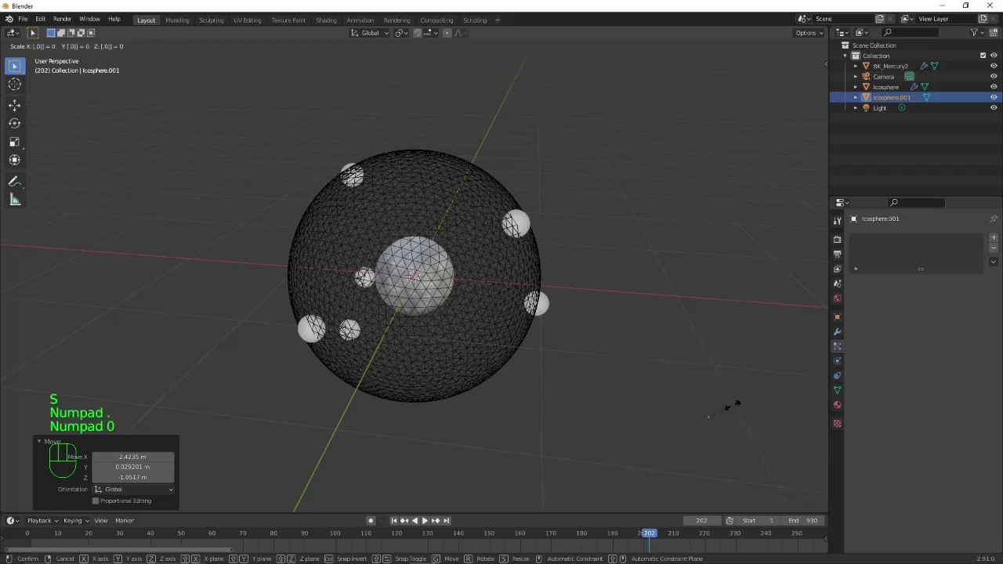
key("KP_0")
key("KP_3")
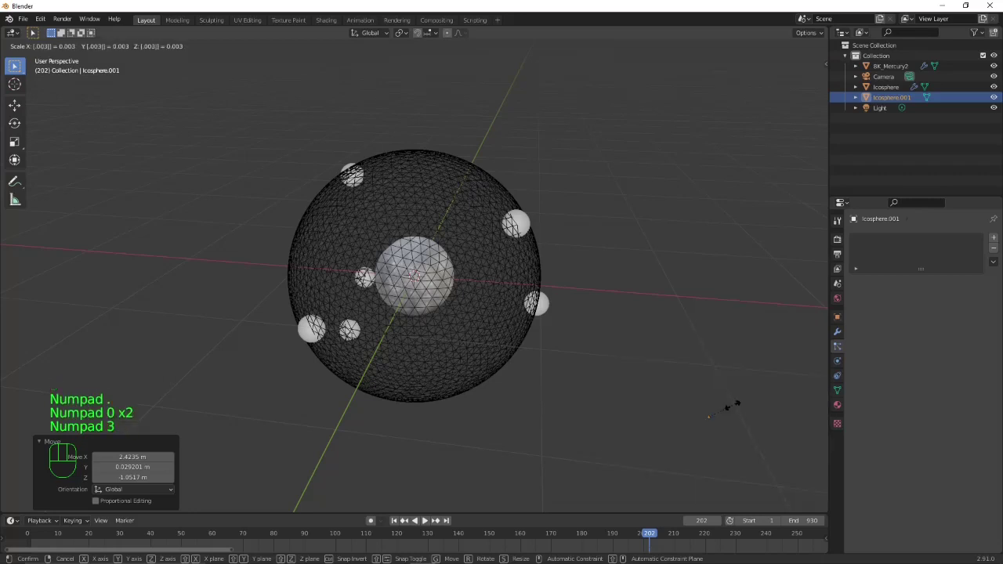
key("KP_Enter")
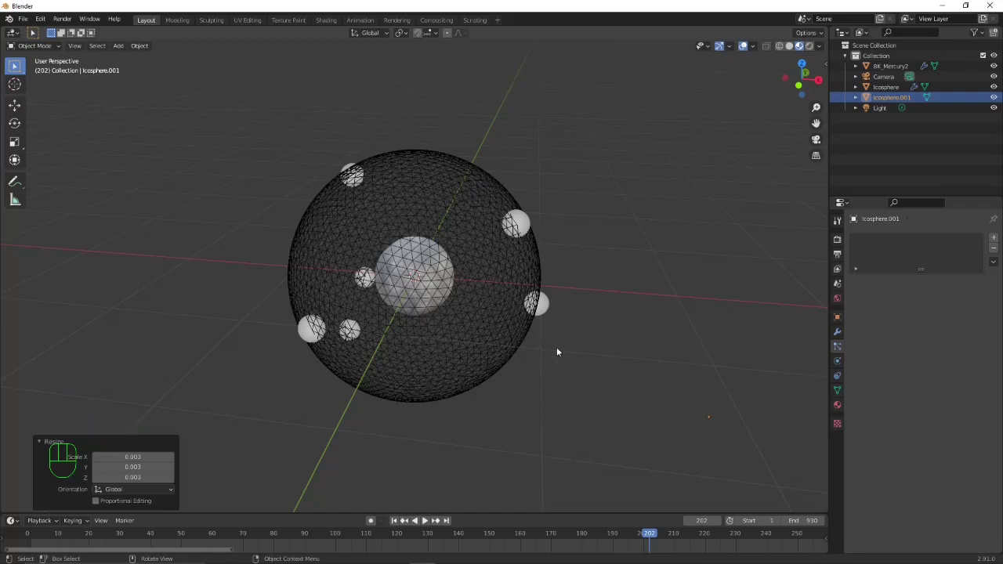
left_click(499, 282)
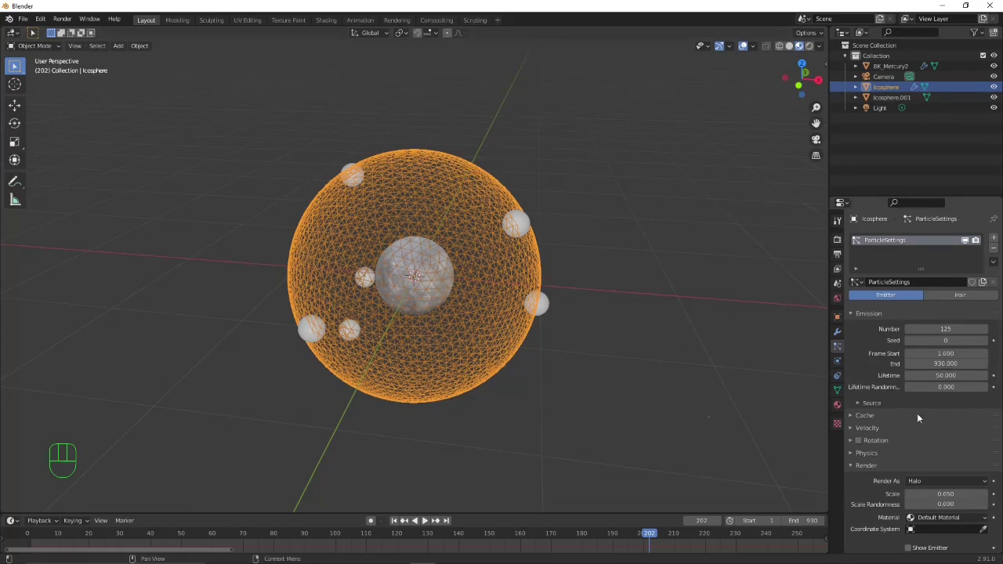
scroll(918, 417, "down", 5)
left_click(925, 338)
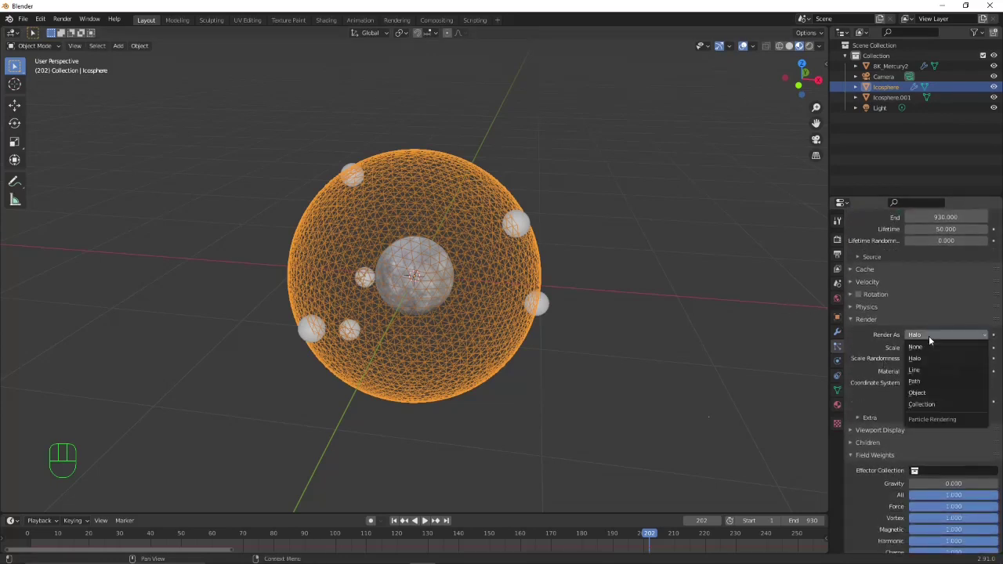
left_click(930, 393)
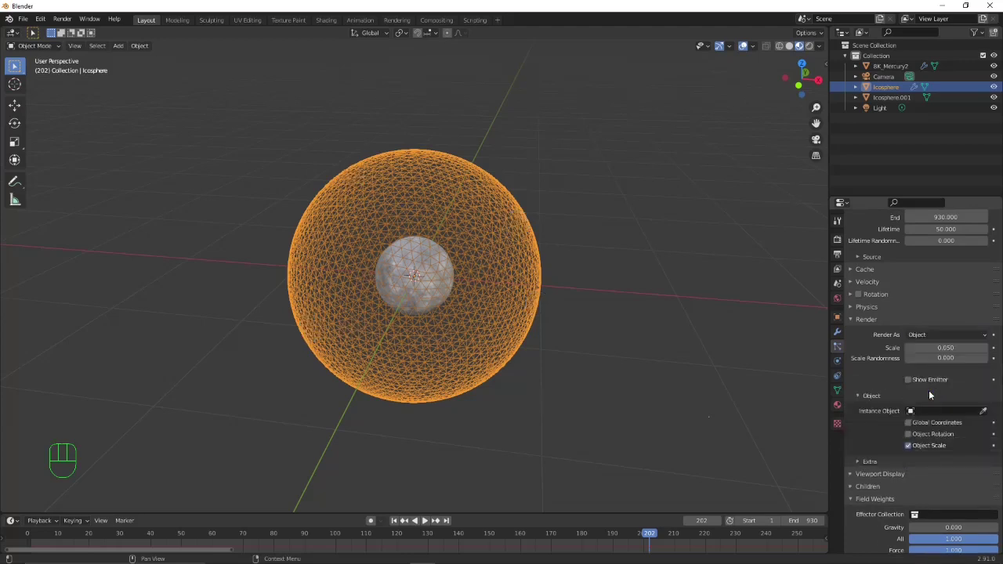
left_click(974, 412)
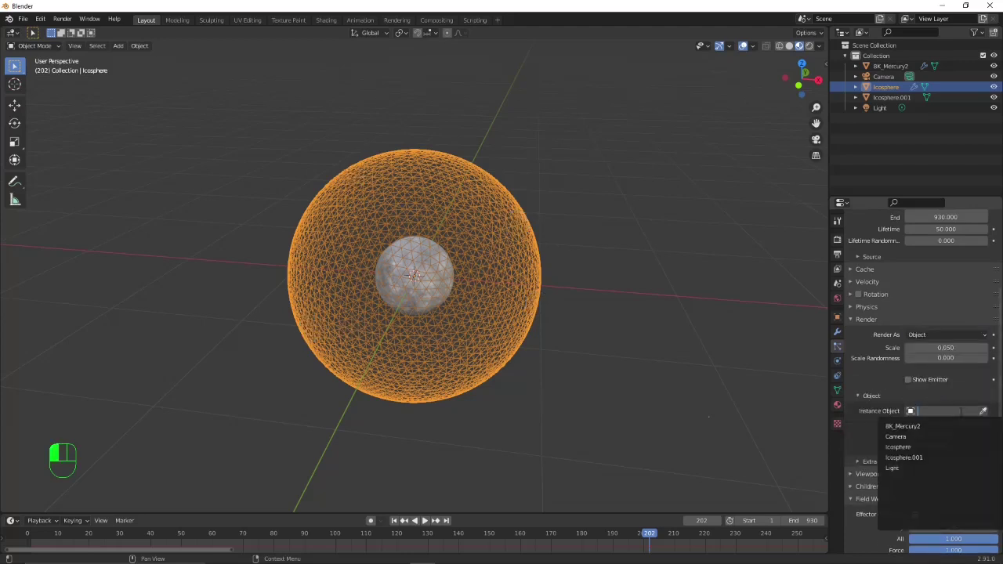
left_click(932, 457)
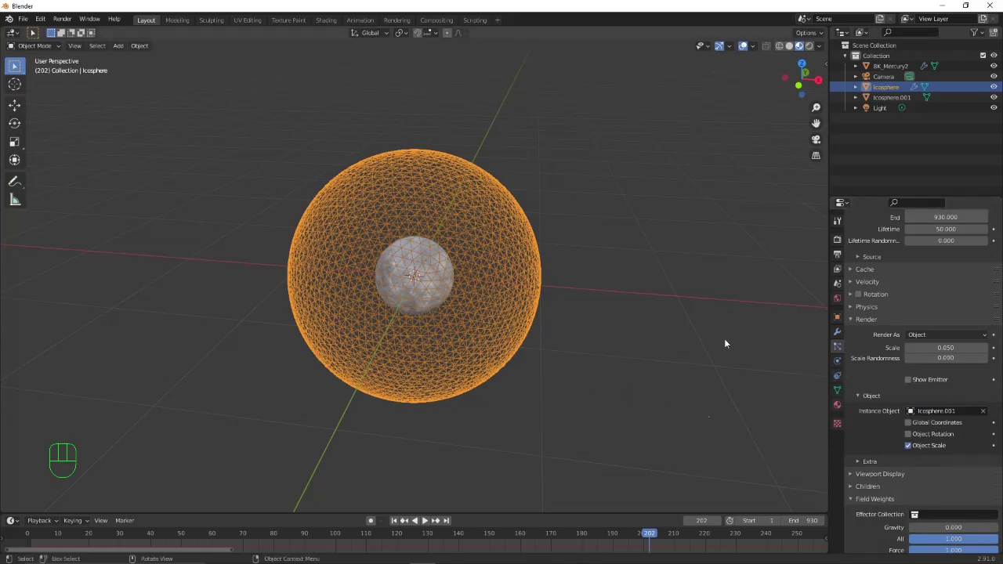
scroll(474, 388, "up", 6)
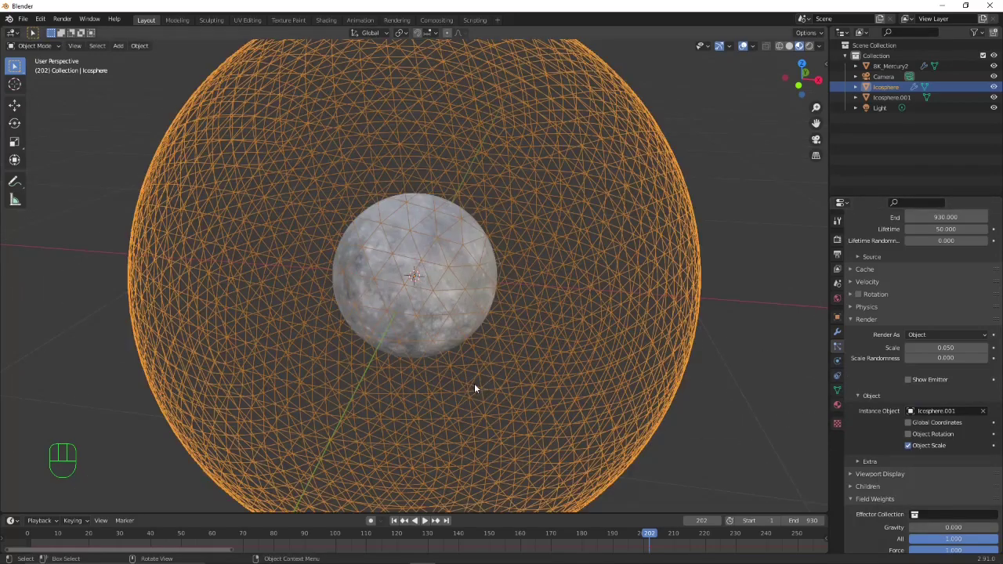
scroll(474, 388, "down", 2)
scroll(474, 388, "down", 2)
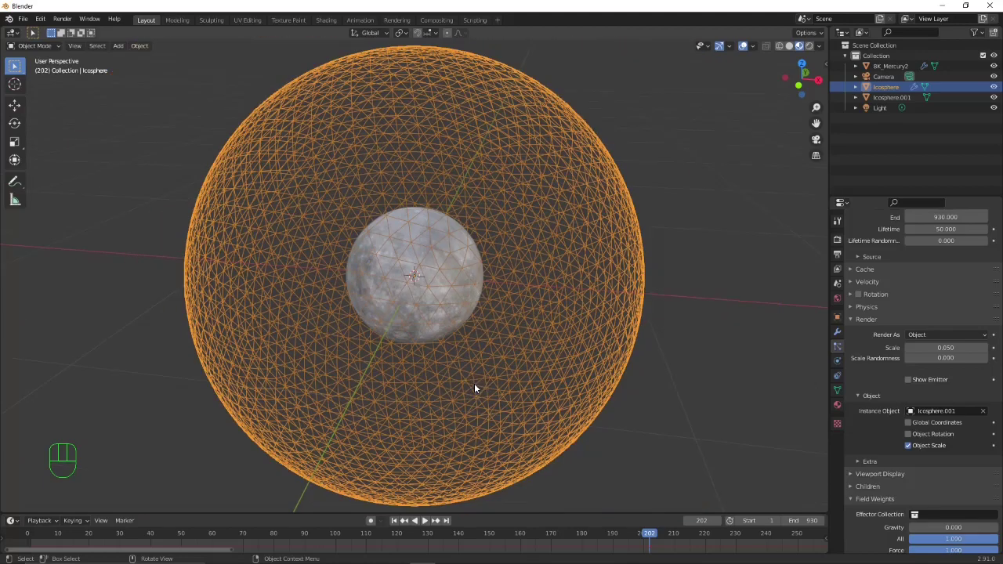
Step: Test-render the frame, then set the particle render scale to 3
key("F12")
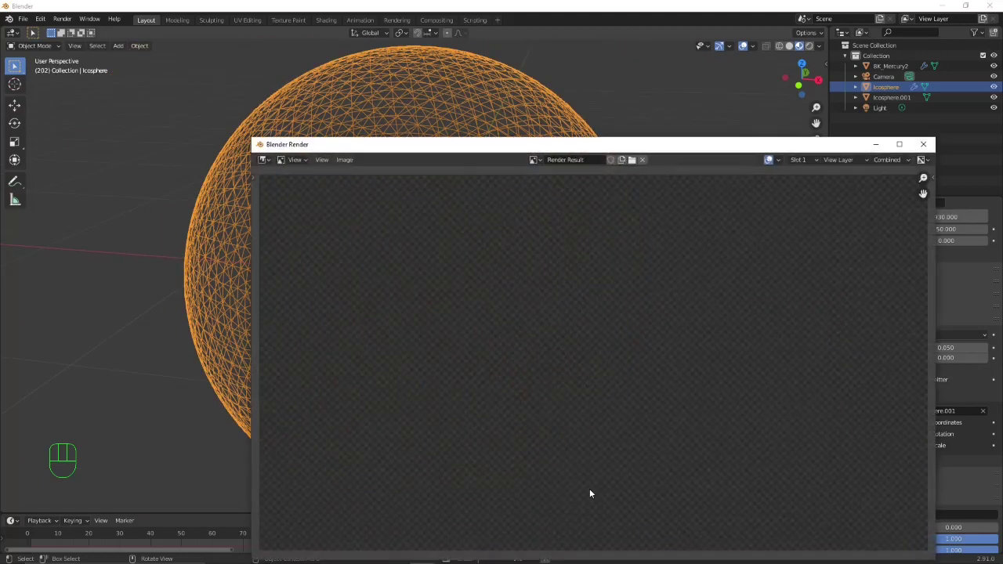
scroll(643, 430, "down", 5)
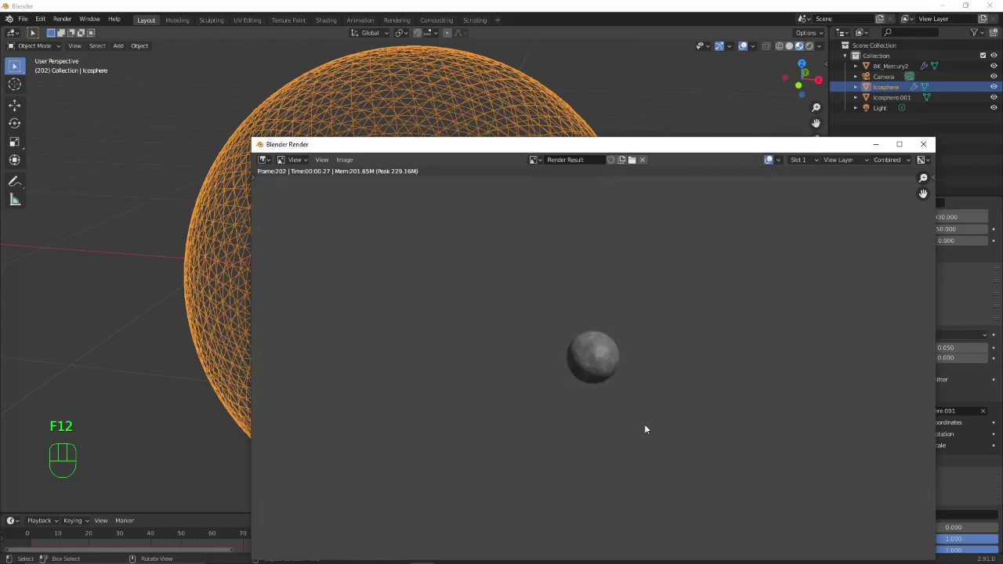
scroll(662, 407, "up", 2)
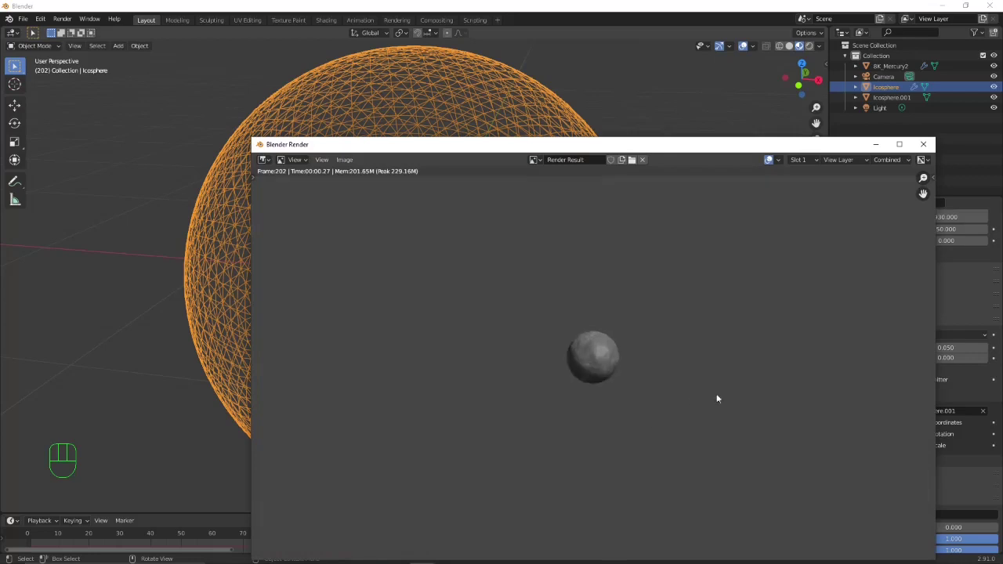
left_click(923, 144)
left_click(945, 347)
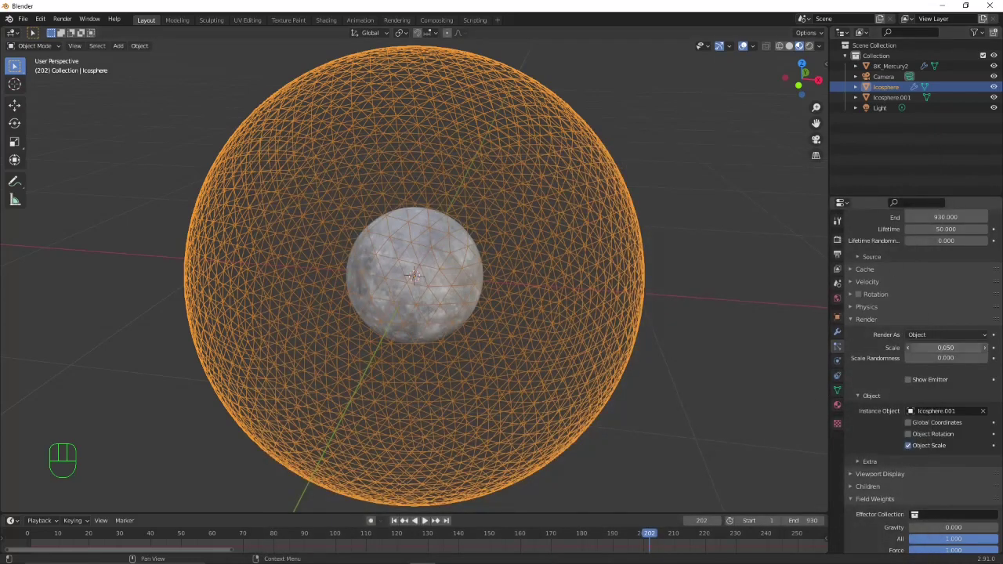
type("3")
key("Return")
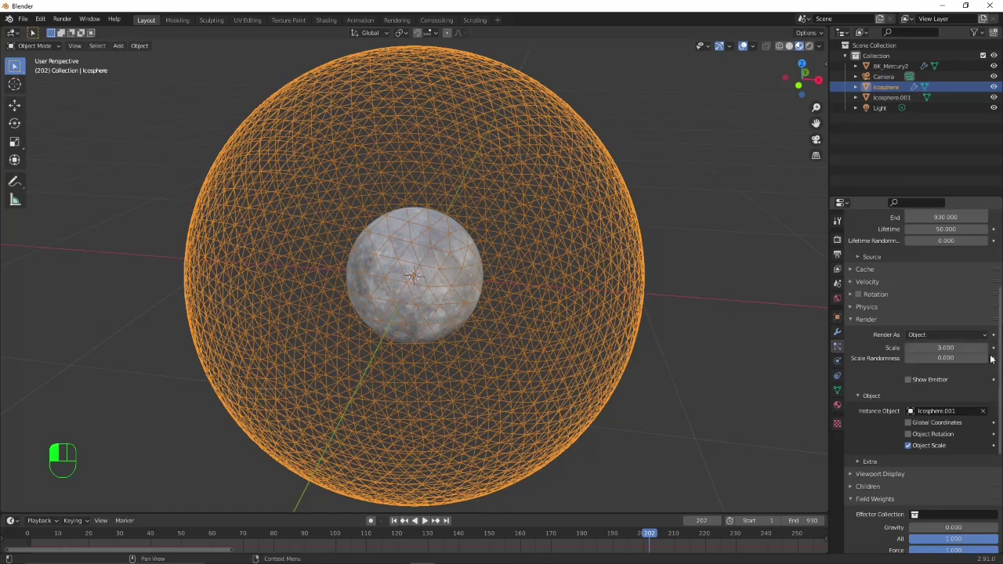
Step: Render again, then lower the particle render scale to 0.0025
key("F12")
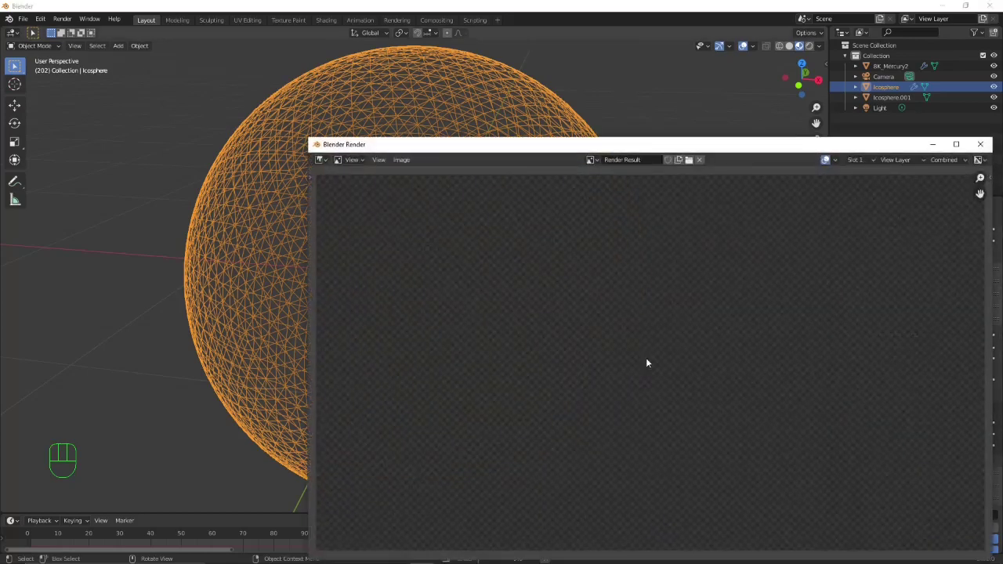
scroll(655, 307, "up", 5)
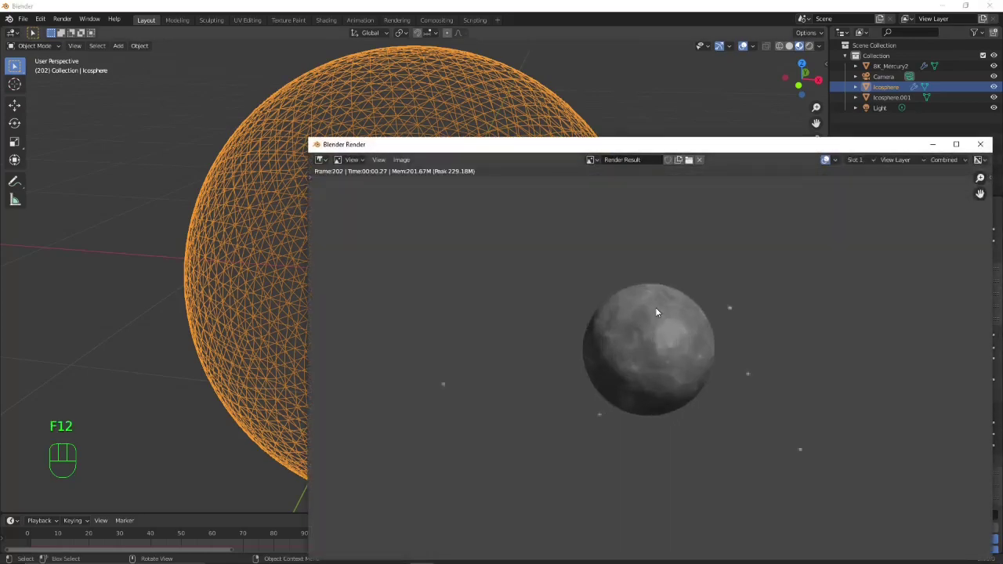
scroll(816, 261, "down", 4)
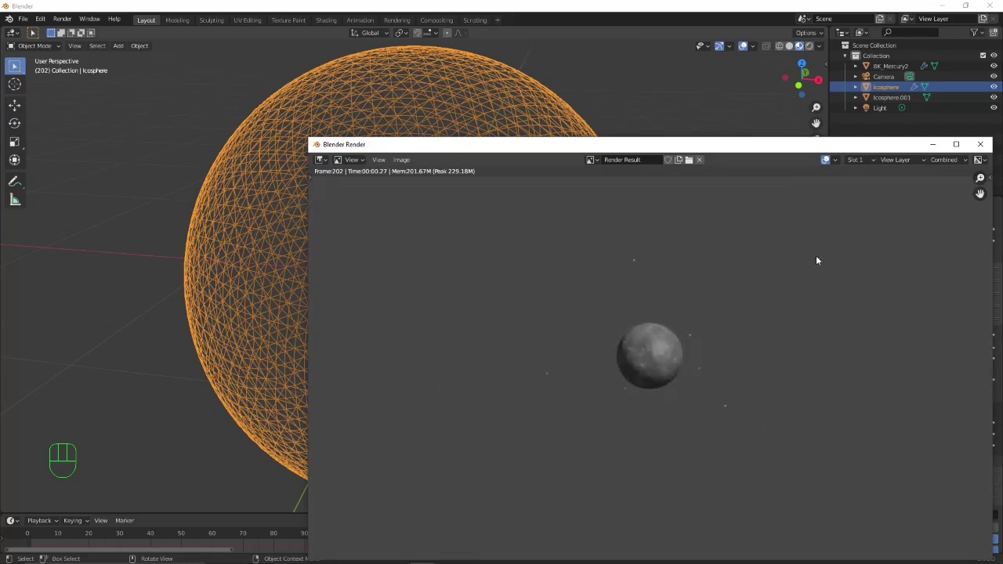
scroll(816, 260, "down", 1)
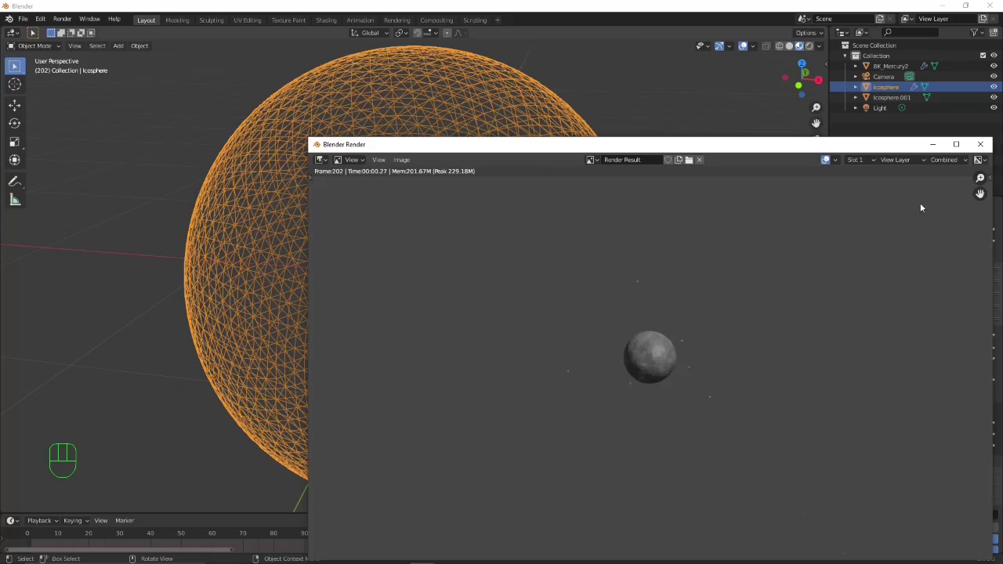
left_click(983, 146)
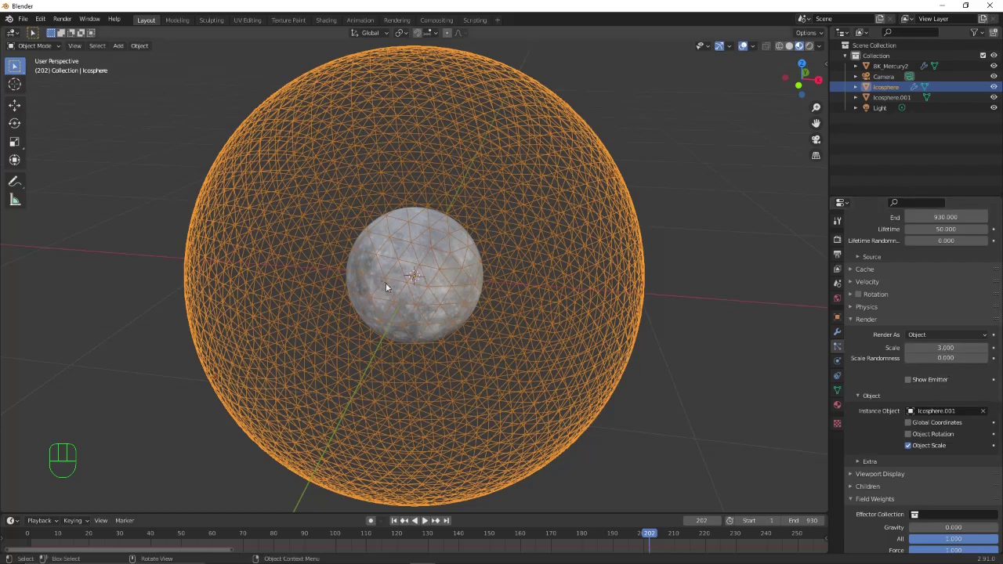
left_click(924, 347)
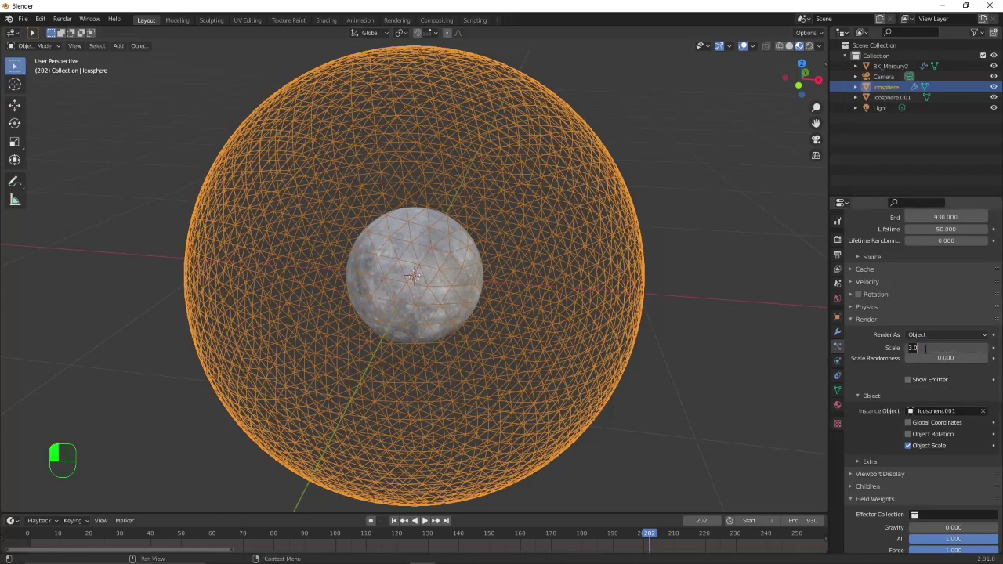
type(".0025")
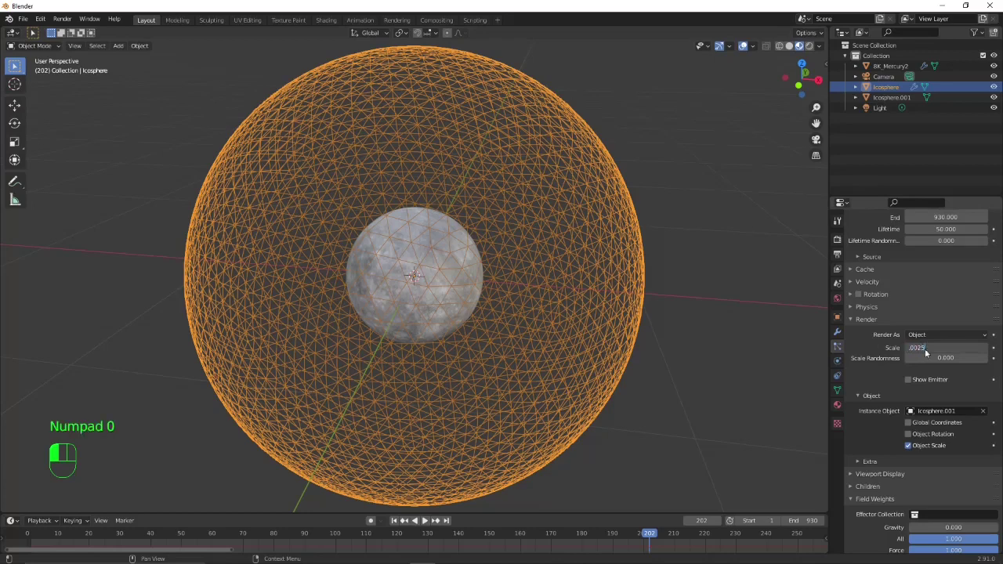
key("Return")
left_click(925, 350)
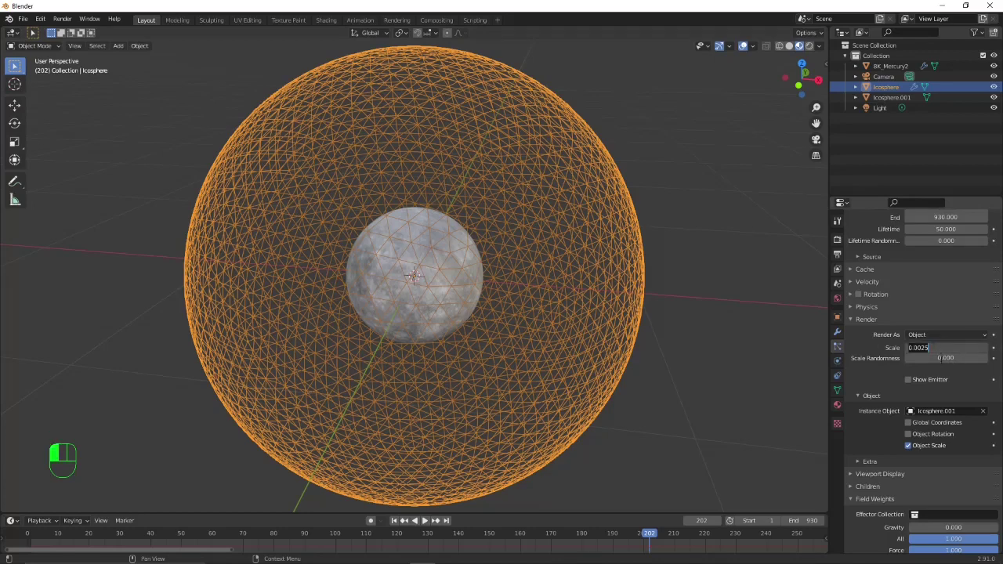
key("Return")
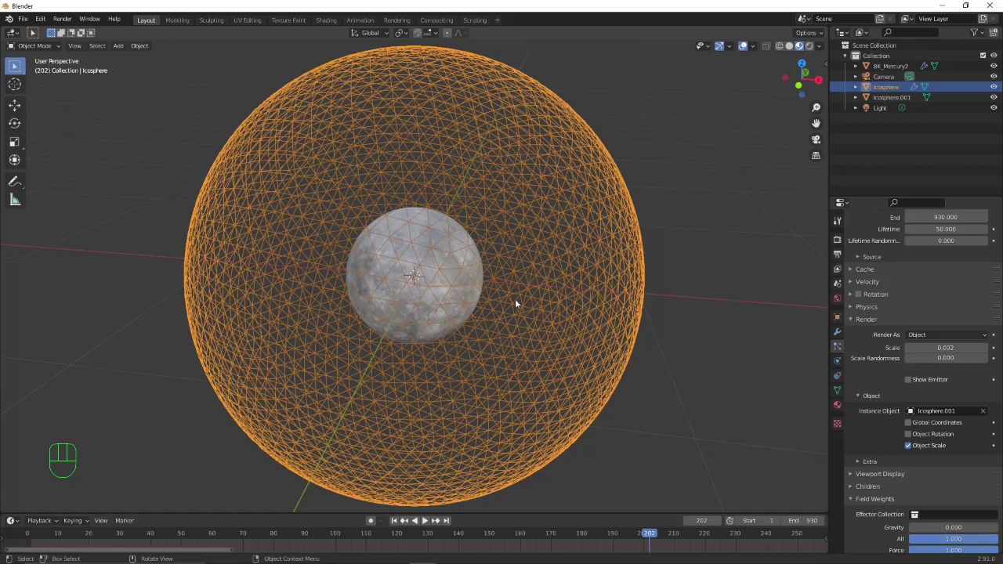
Step: Add a Dynamic Paint canvas to the BK_Mercury2 sphere
left_click(443, 259)
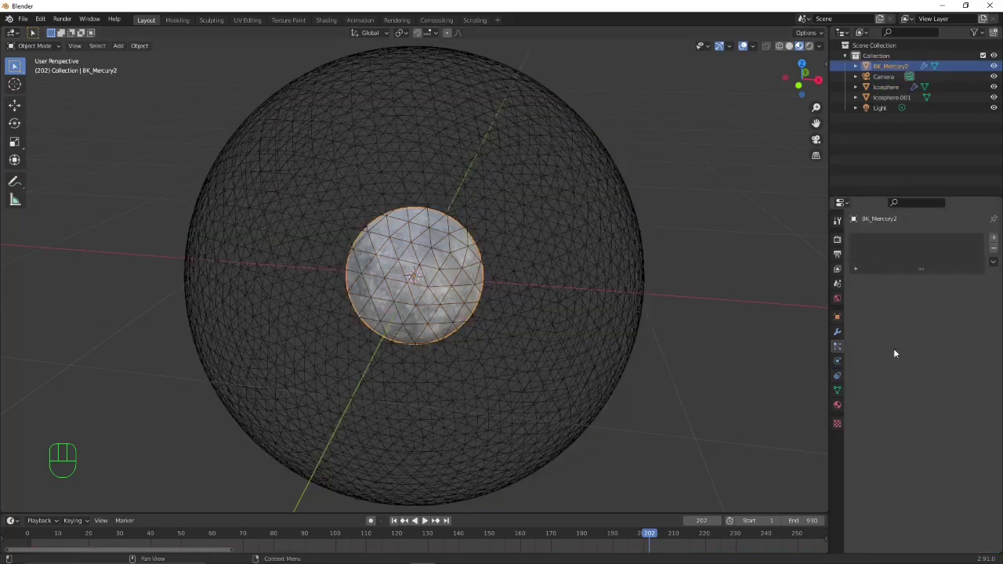
left_click(837, 362)
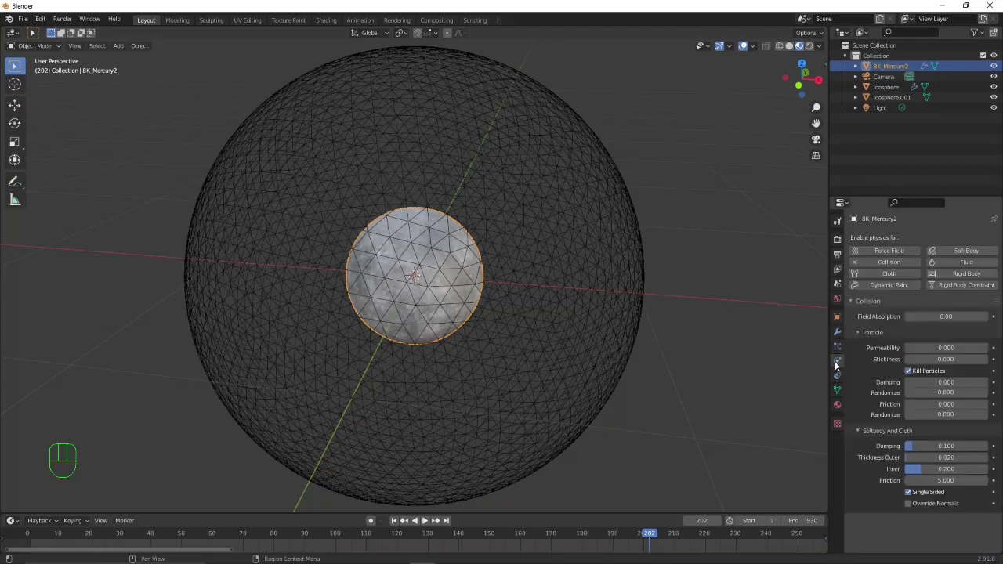
left_click(888, 284)
scroll(915, 359, "down", 2)
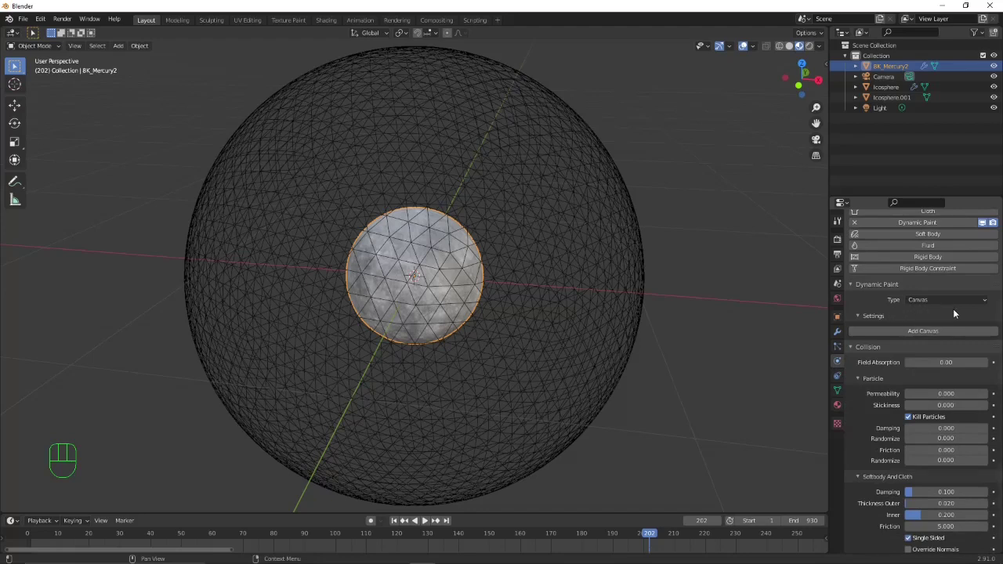
left_click(932, 332)
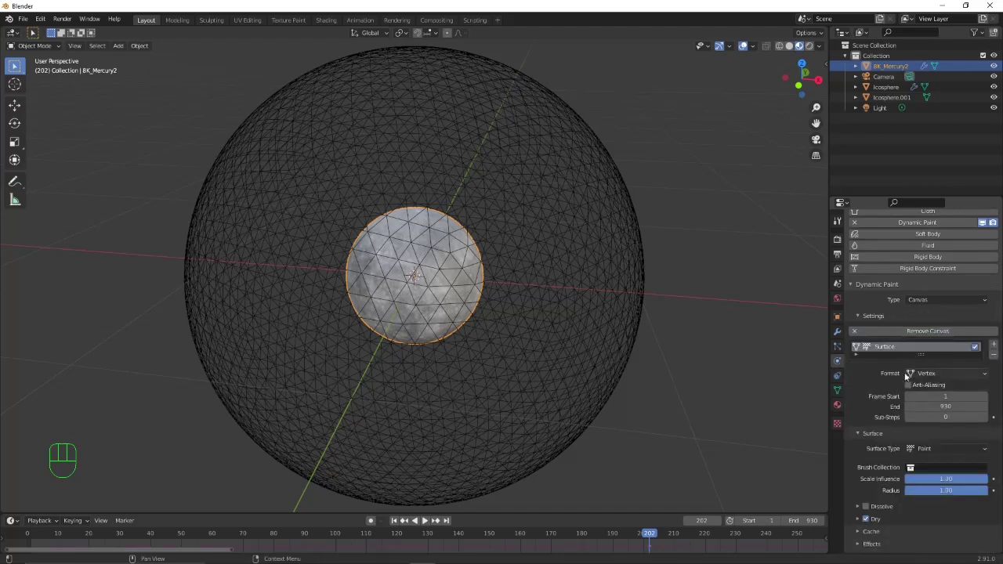
Step: Set the canvas format to Image Sequence with 5 sub-steps
left_click_drag(906, 376, 922, 398)
scroll(875, 394, "down", 2)
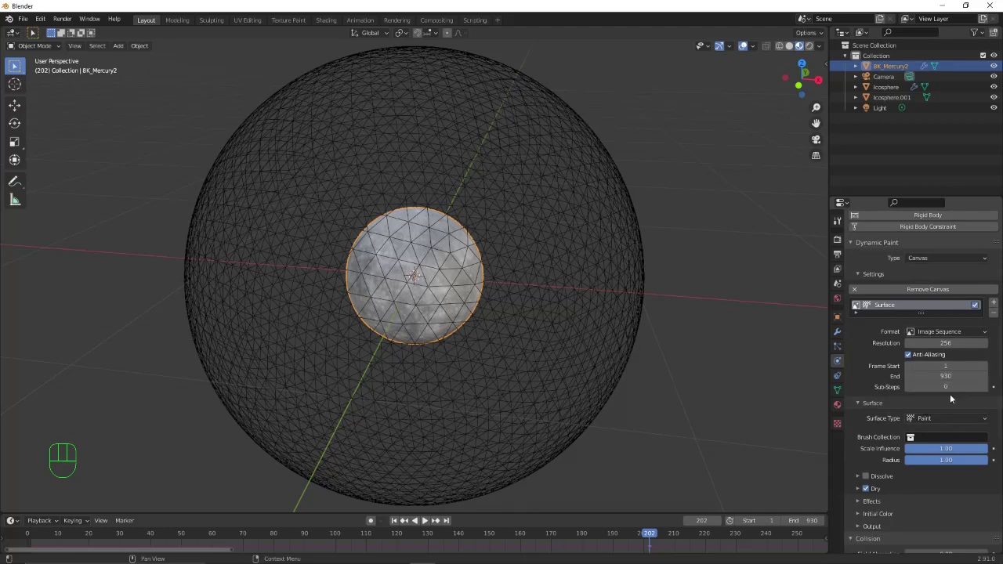
left_click(954, 389)
type("5")
key("Return")
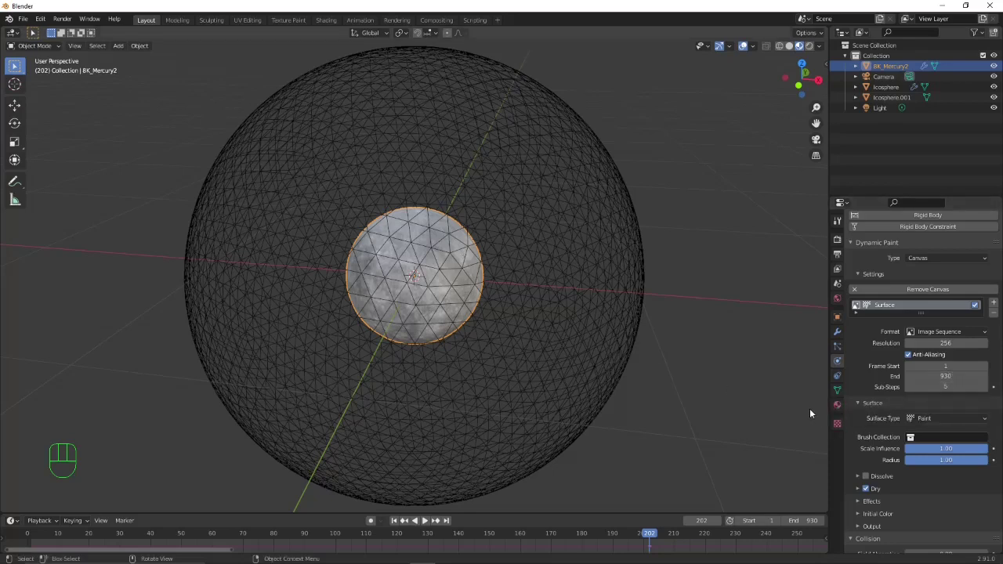
Step: Enable Dissolve on the Mercury canvas with a dissolve time of 150
scroll(809, 408, "down", 4)
scroll(809, 408, "up", 6)
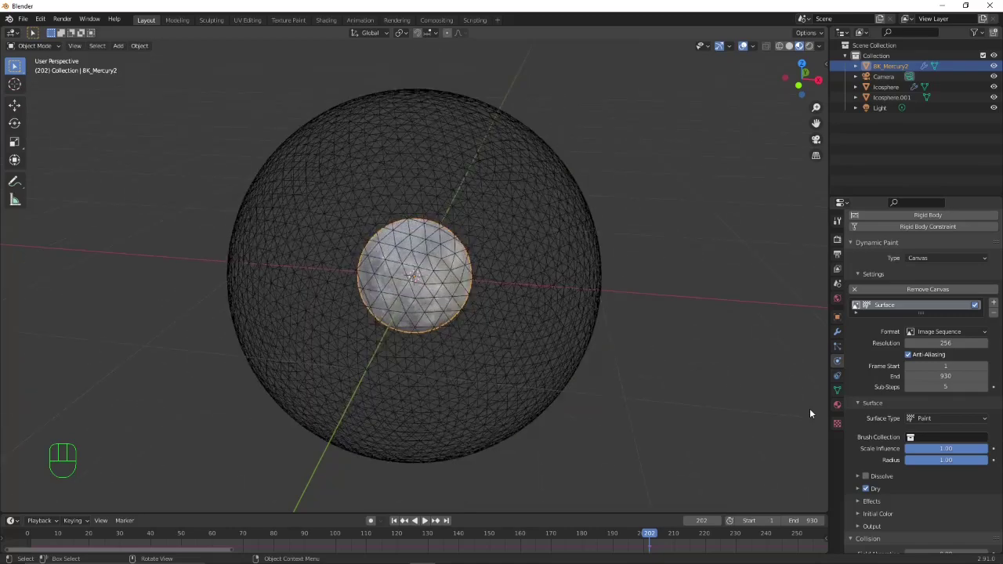
scroll(889, 414, "down", 3)
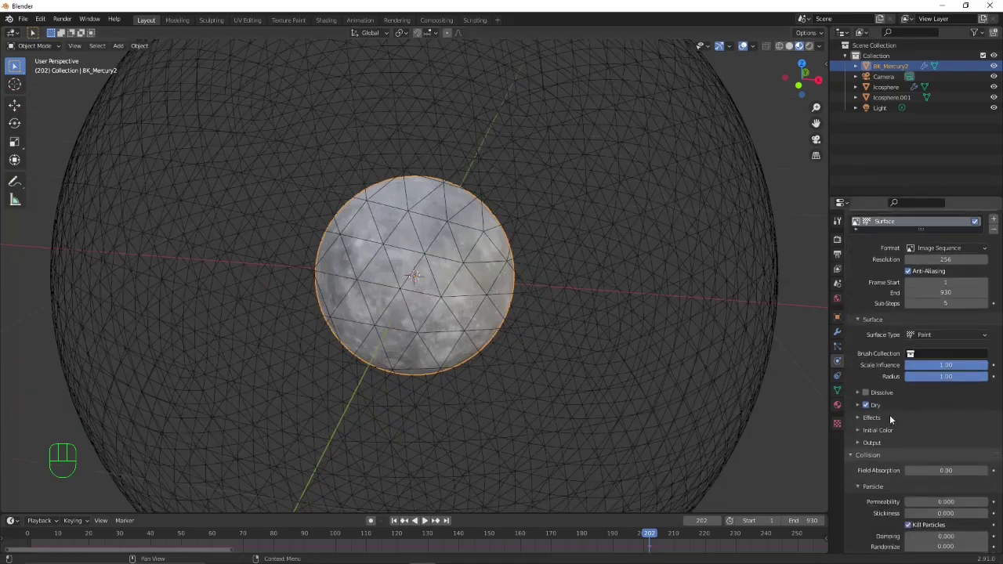
left_click(857, 392)
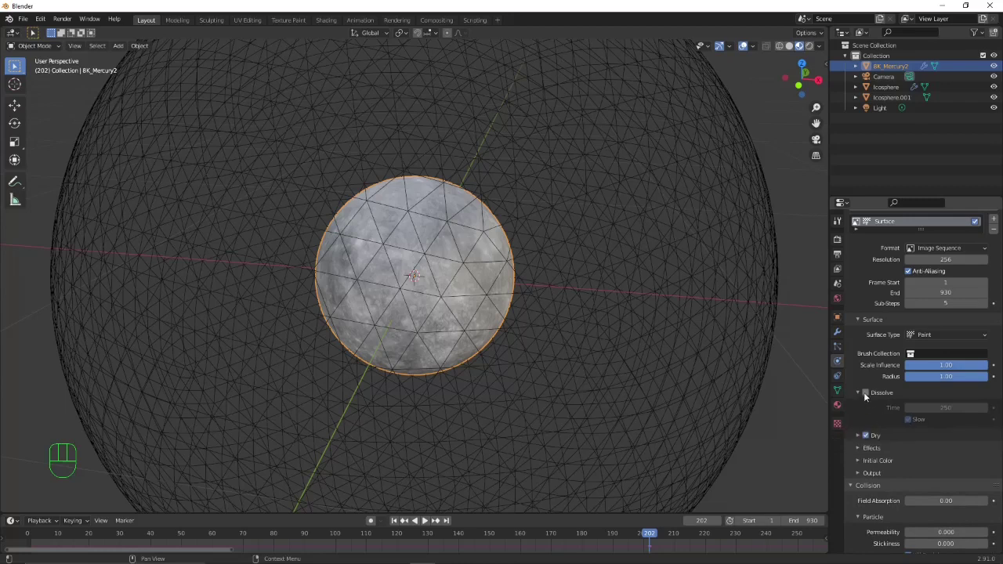
left_click(865, 392)
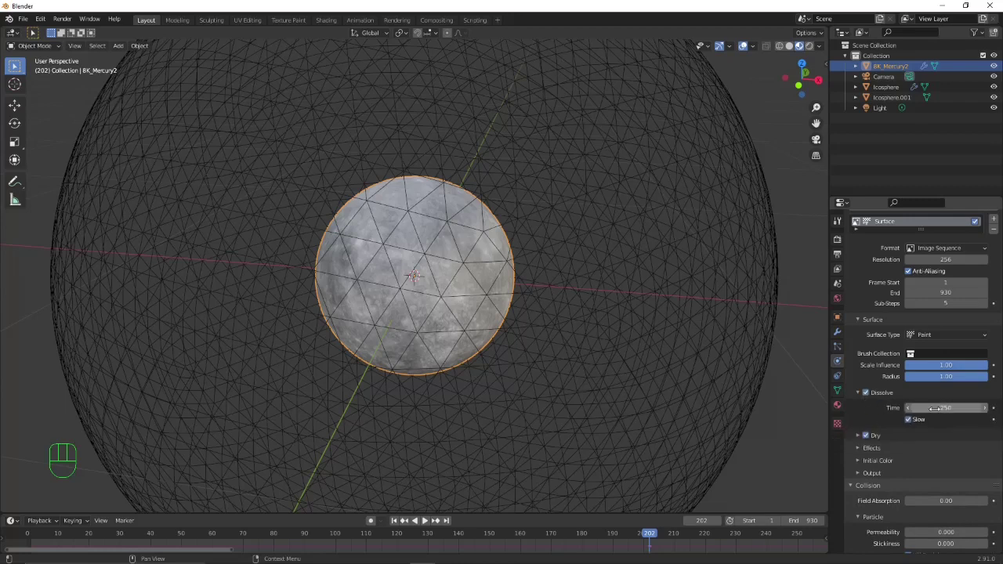
left_click(942, 408)
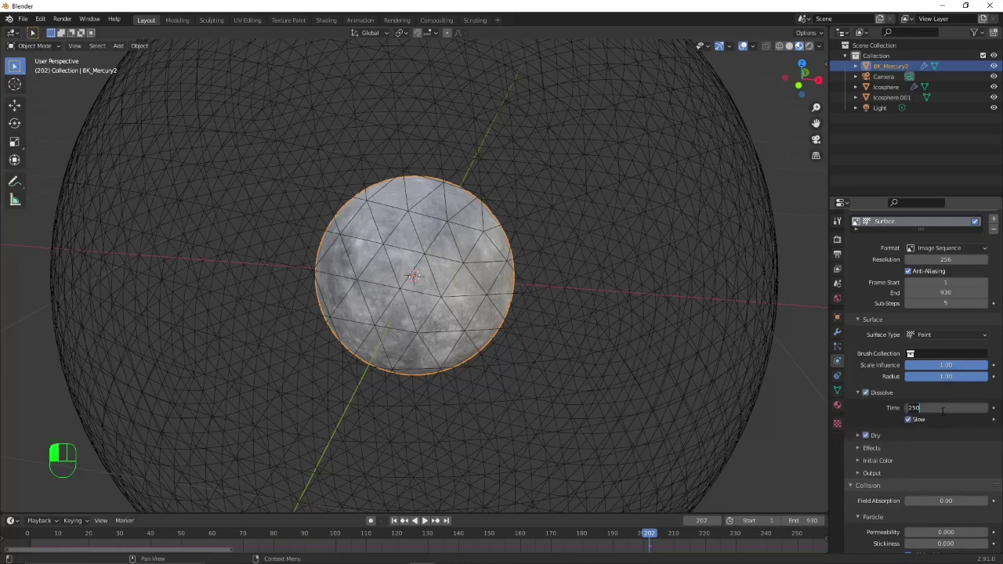
type("150")
key("Return")
Step: Set the canvas Dry time to 150
left_click(859, 436)
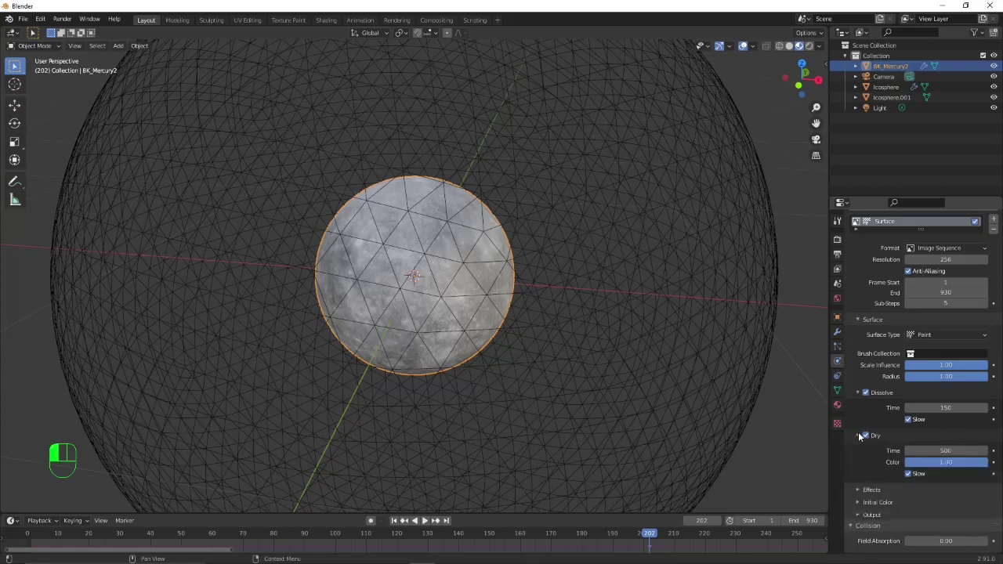
left_click(948, 449)
type("150")
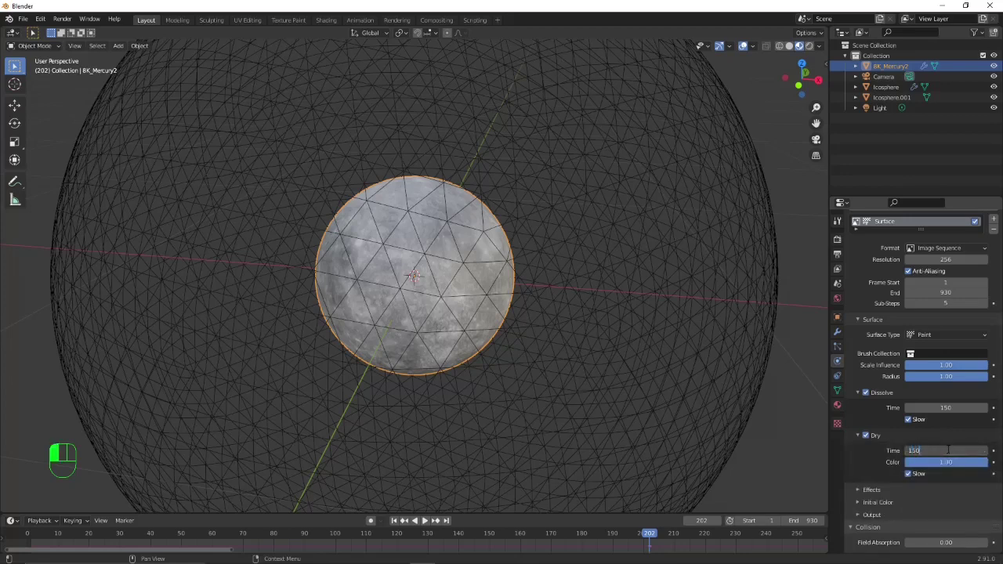
key("Return")
Step: Expand Initial Color and open its Type options
left_click(873, 502)
scroll(906, 479, "down", 3)
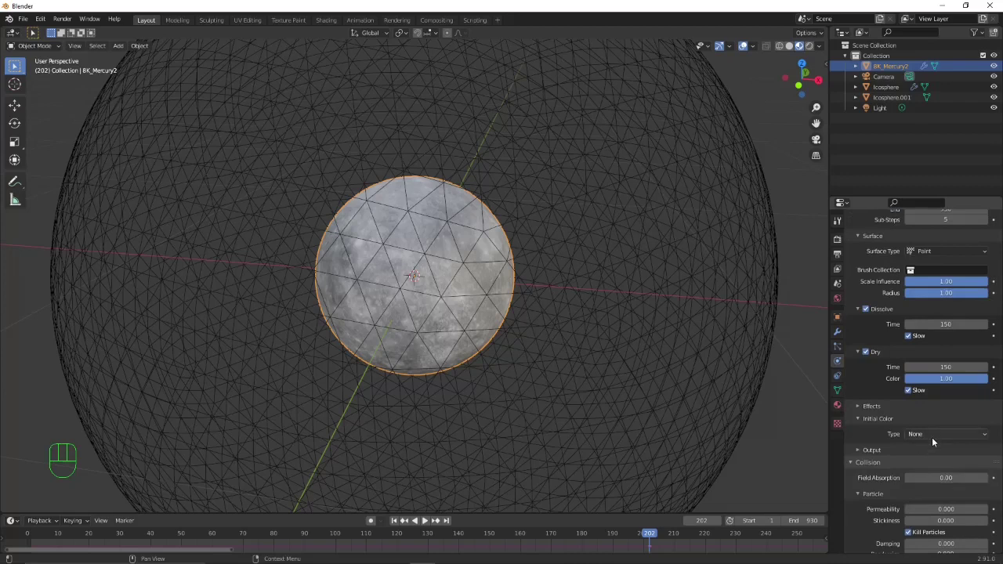
left_click(932, 436)
Step: Set the canvas Initial Color type to Color and make it black
left_click(936, 460)
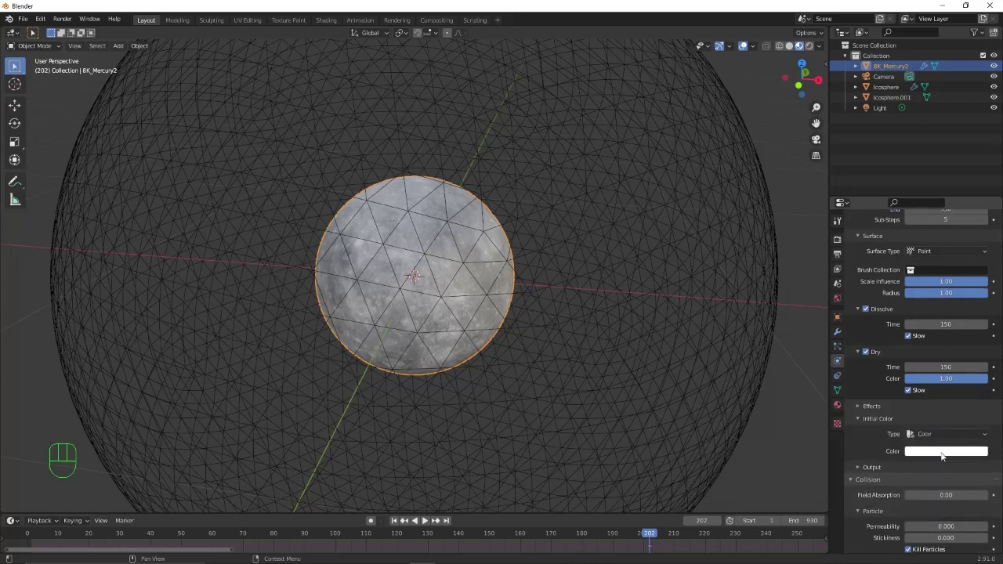
left_click(940, 452)
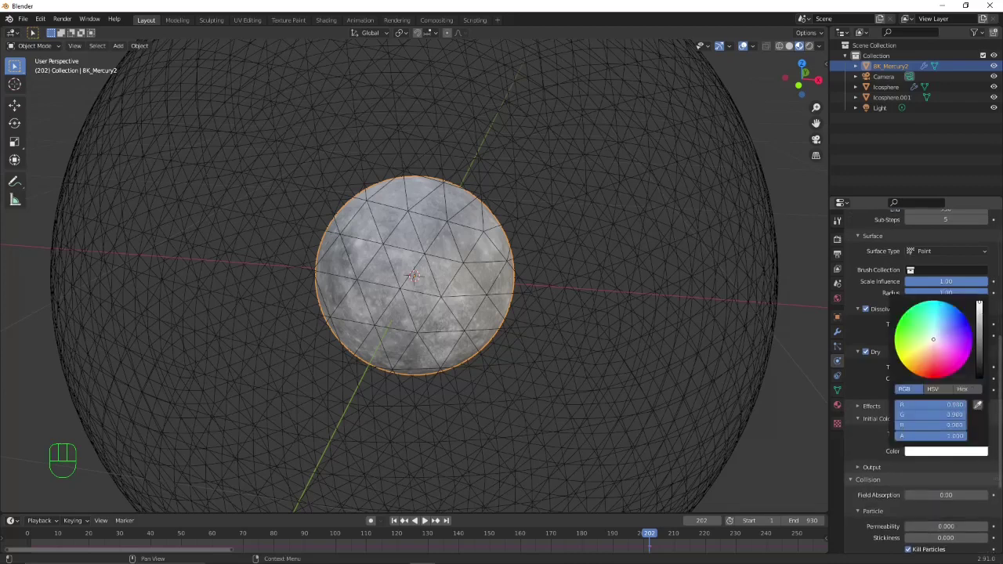
left_click_drag(978, 314, 978, 380)
scroll(860, 462, "down", 5)
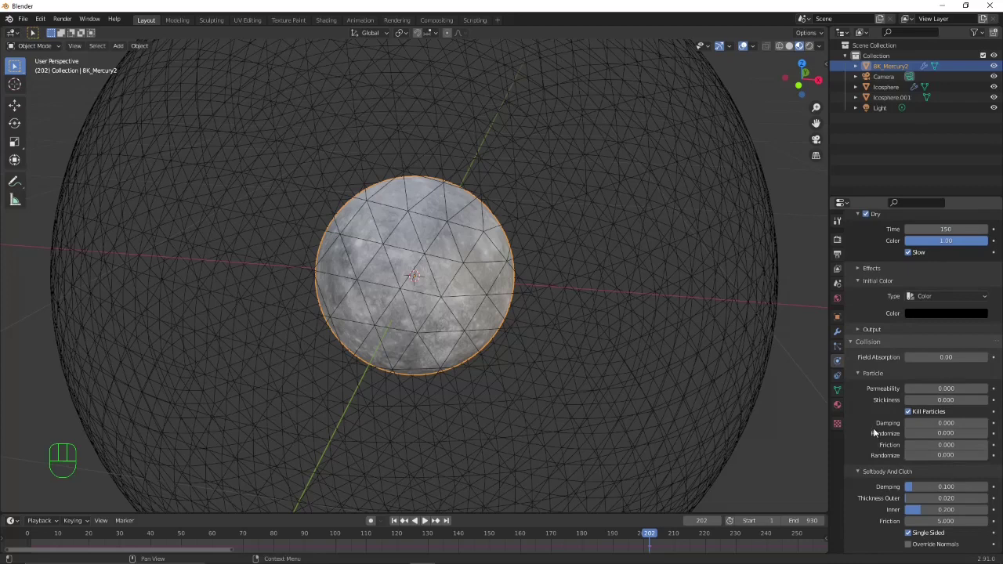
Step: Output only wetmaps to the Impacts cache folder using UVMap, then select the outer icosphere
left_click(859, 330)
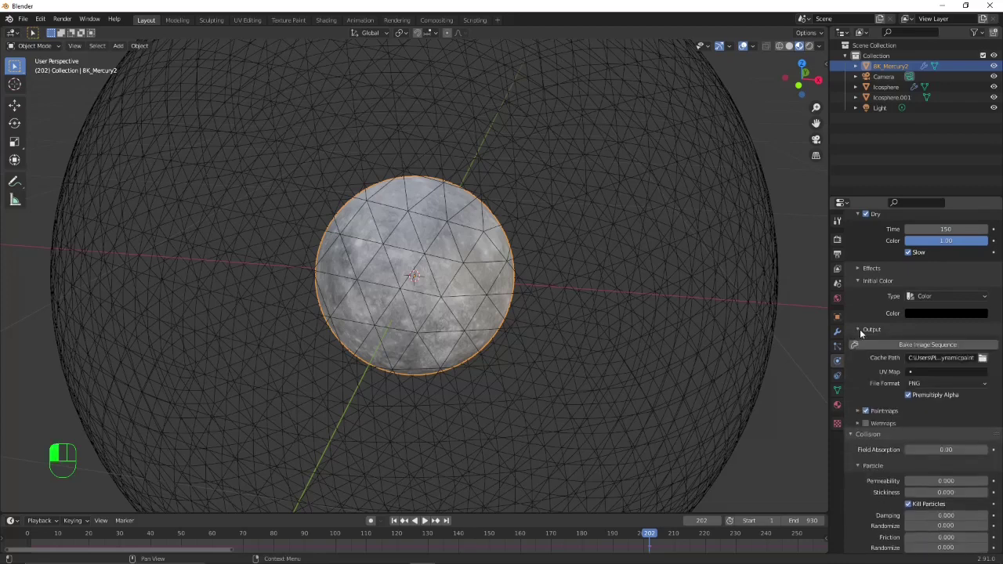
left_click(865, 411)
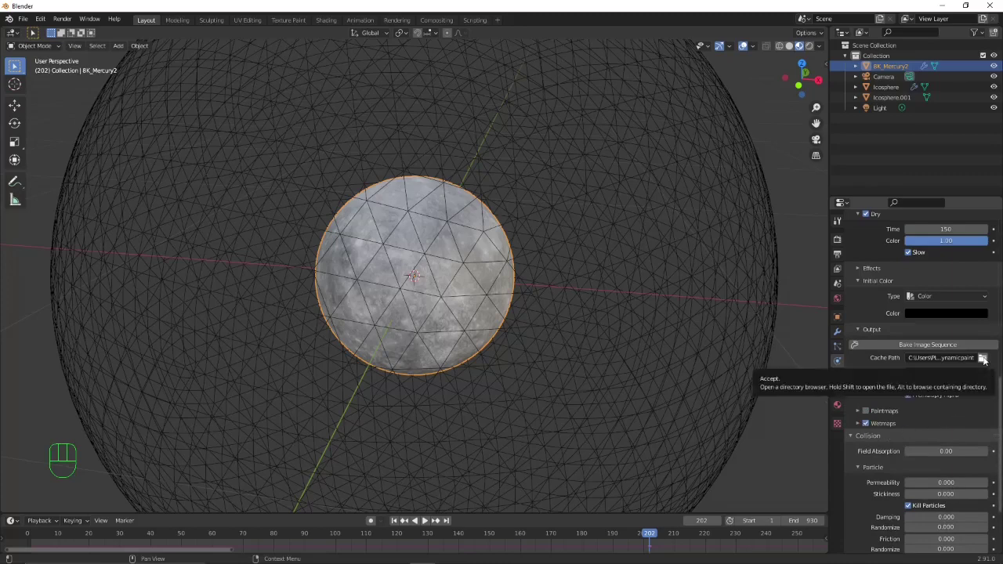
left_click(983, 358)
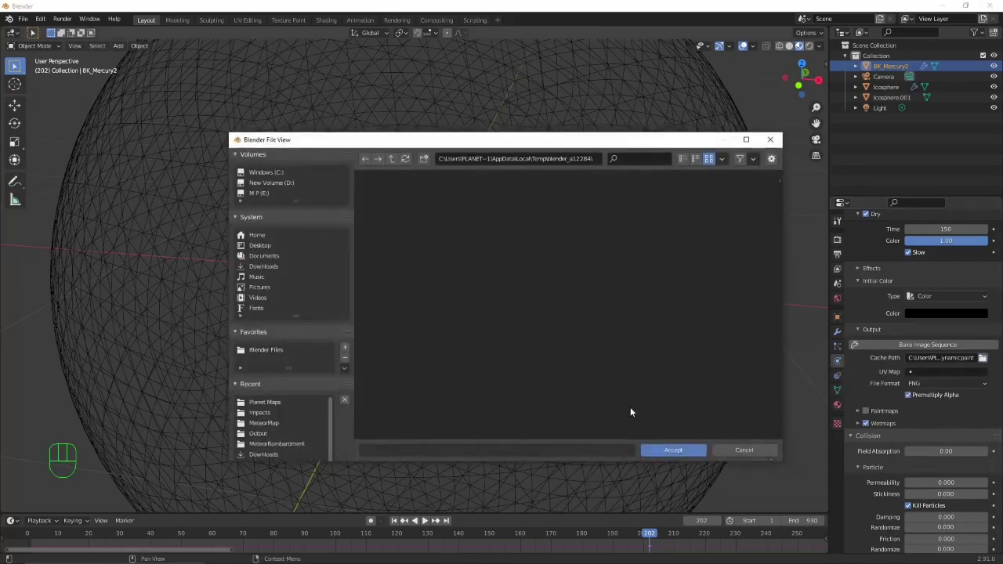
left_click(260, 412)
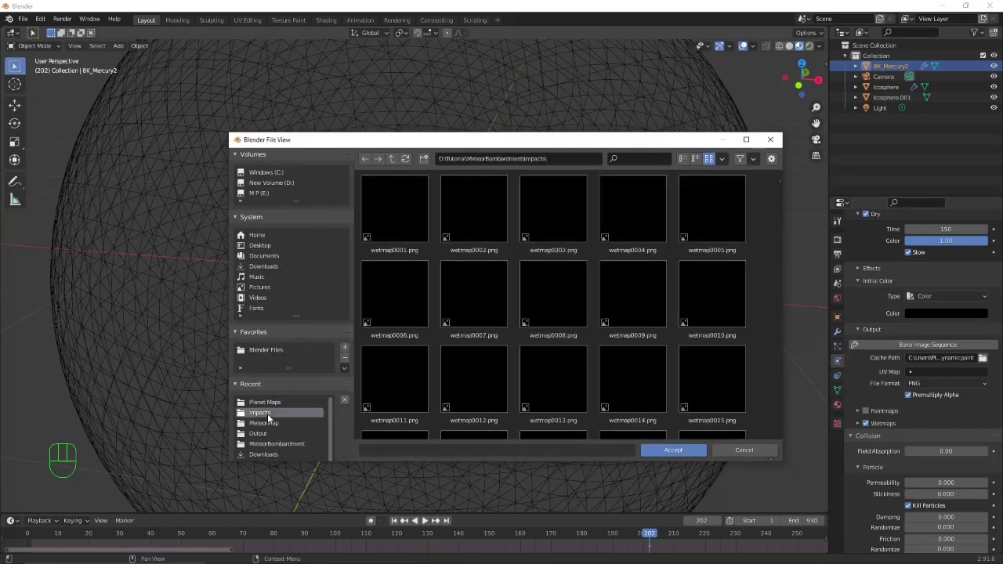
left_click(675, 450)
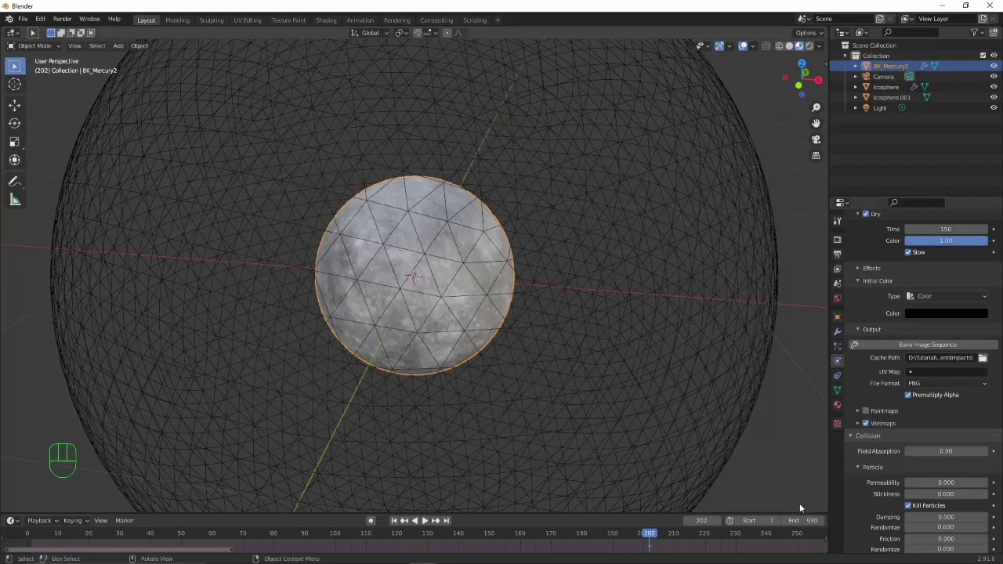
left_click(915, 372)
left_click(896, 386)
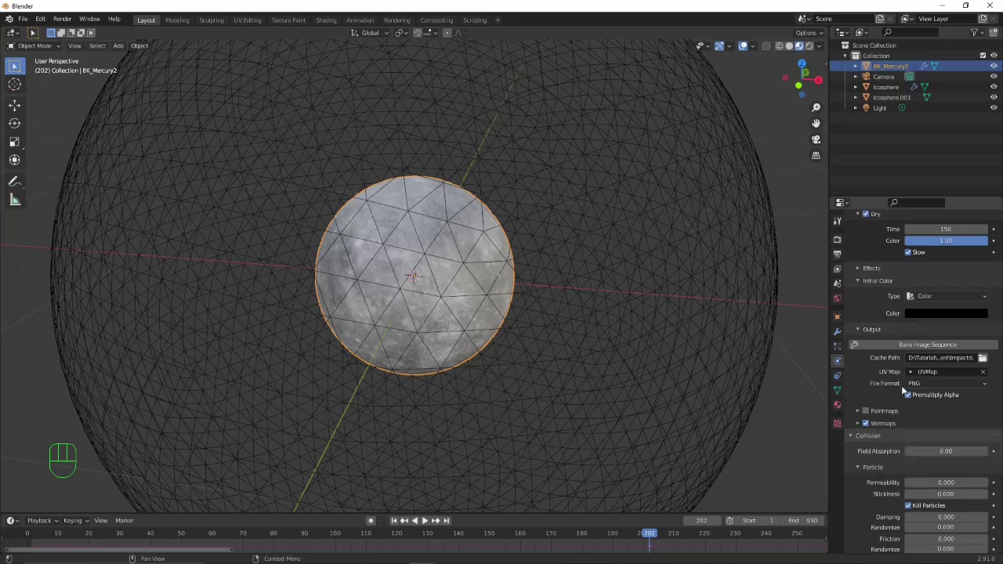
scroll(712, 329, "down", 3)
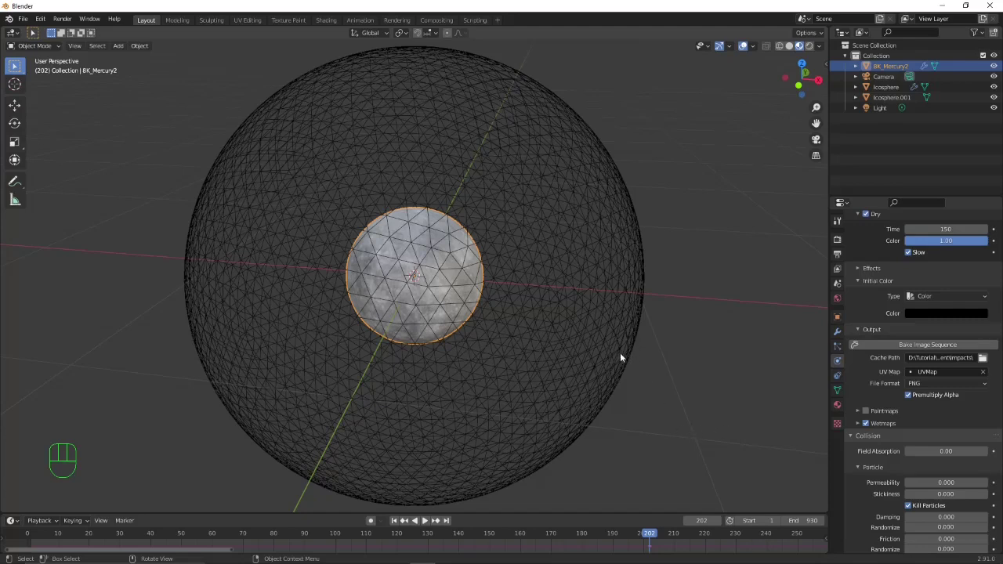
left_click(587, 263)
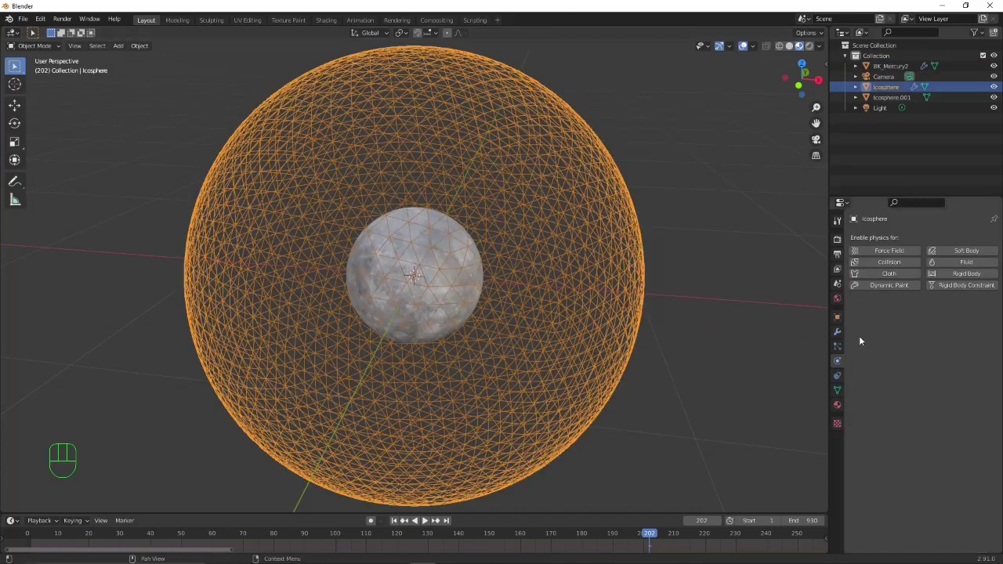
Step: Make the icosphere a Dynamic Paint brush with a near-white paint colour
left_click(885, 285)
left_click(929, 363)
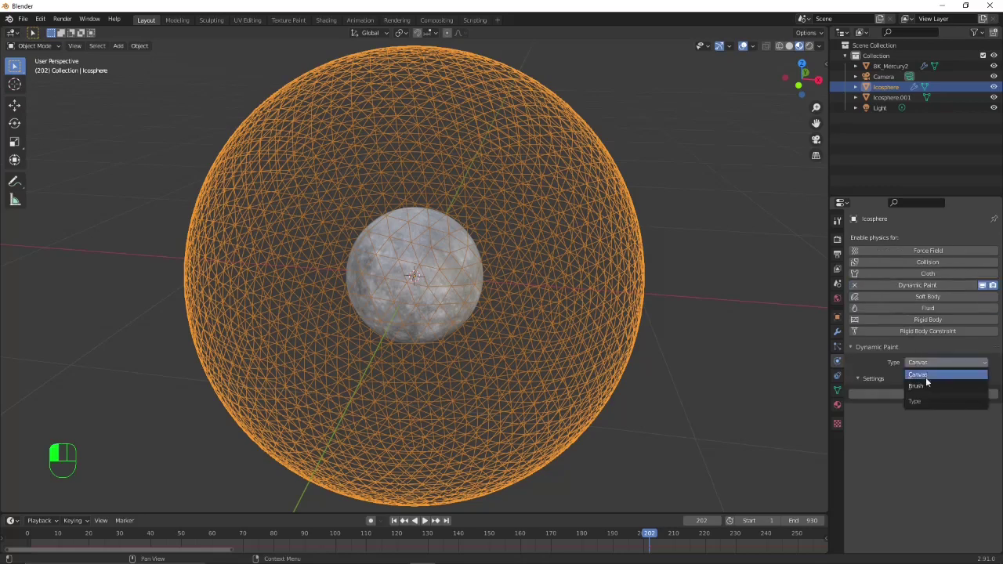
left_click(924, 386)
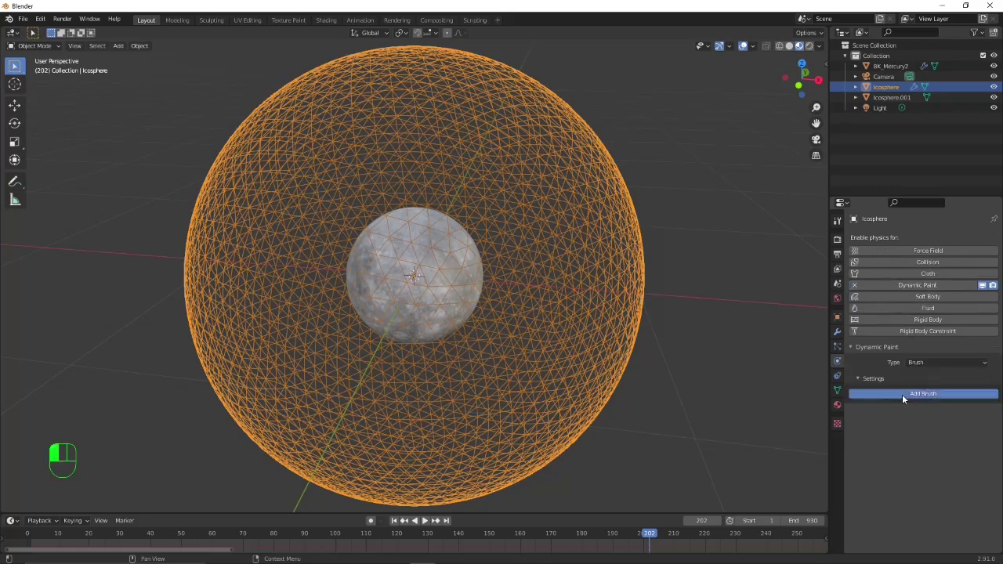
left_click(902, 394)
left_click(927, 406)
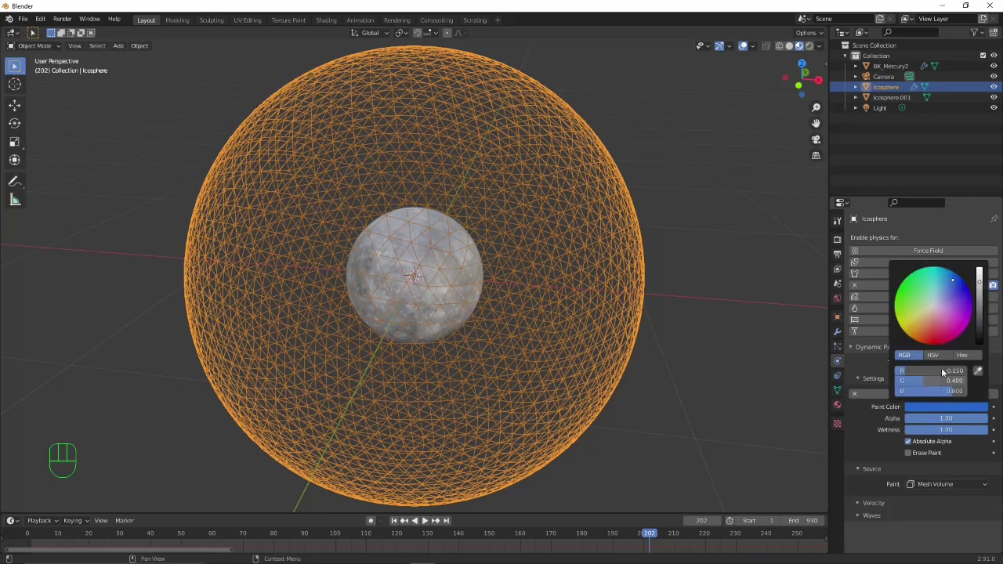
mouse_move(924, 370)
left_mouse_down()
mouse_move(971, 370)
mouse_move(971, 391)
left_mouse_up()
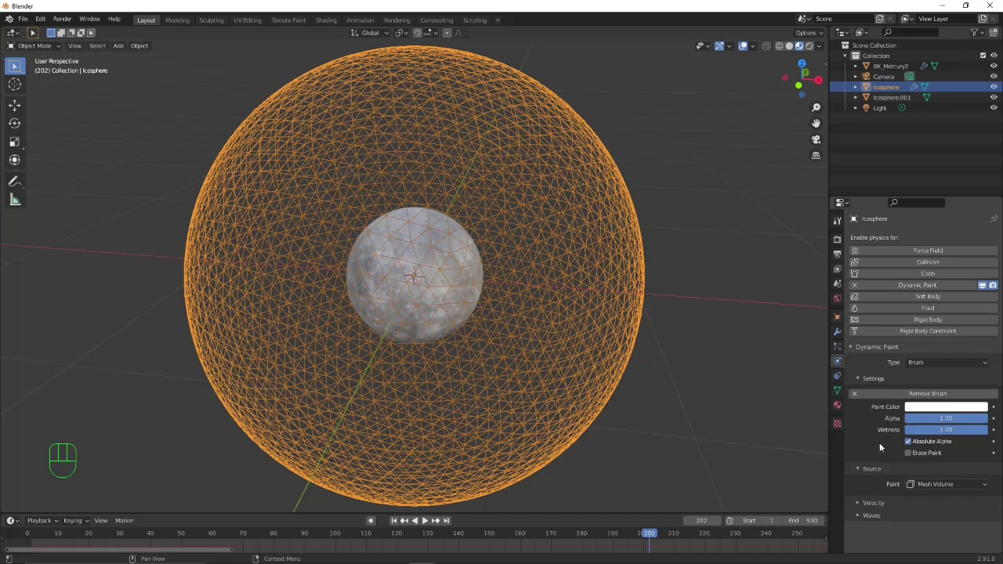
Step: Paint from the ParticleSettings particle system, sized by each particle's radius
left_click(934, 485)
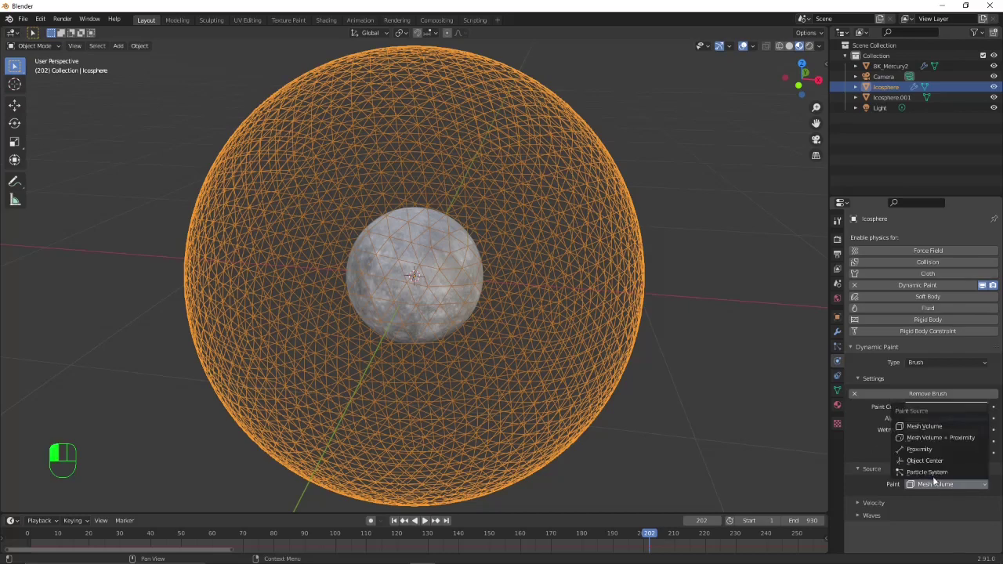
left_click(931, 470)
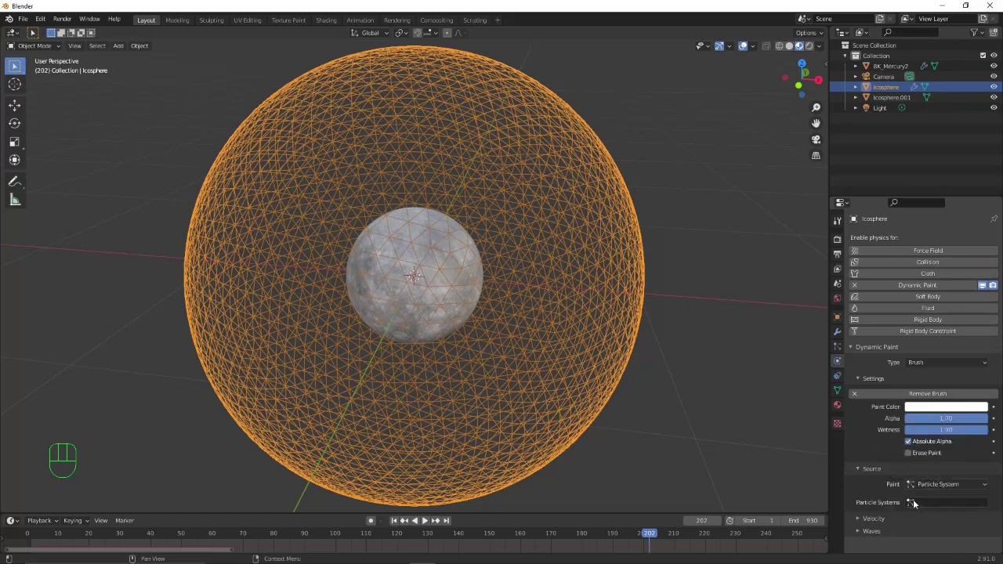
left_click(912, 501)
left_click(901, 395)
scroll(876, 436, "down", 1)
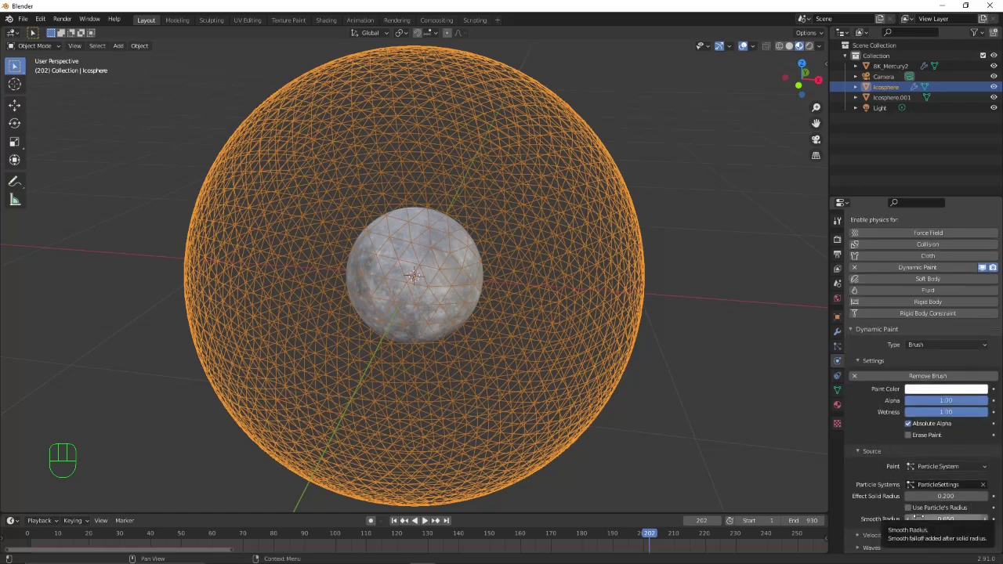
left_click(907, 509)
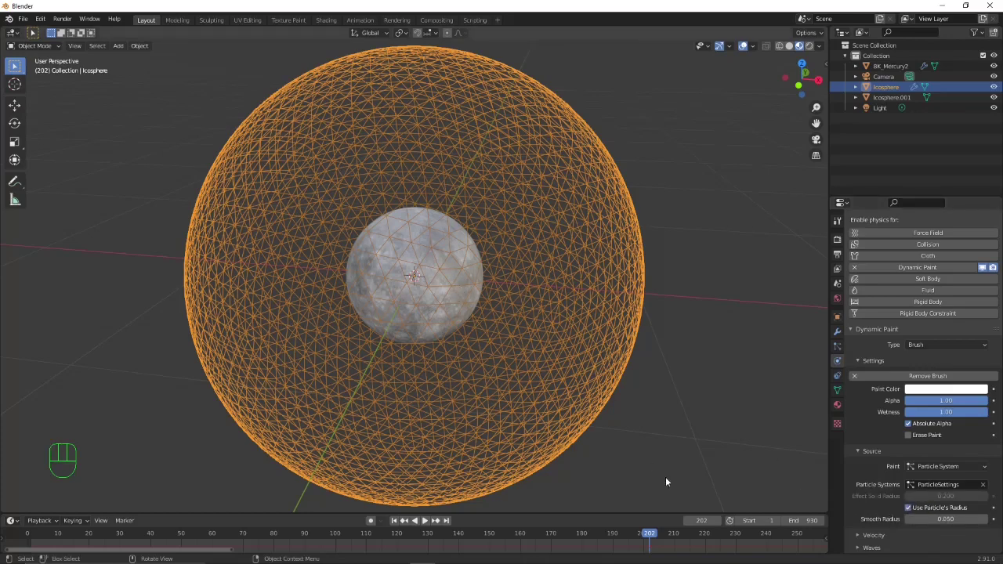
Step: Set the brush Smooth Radius to 0.025 and reselect the Mercury sphere
left_click(938, 519)
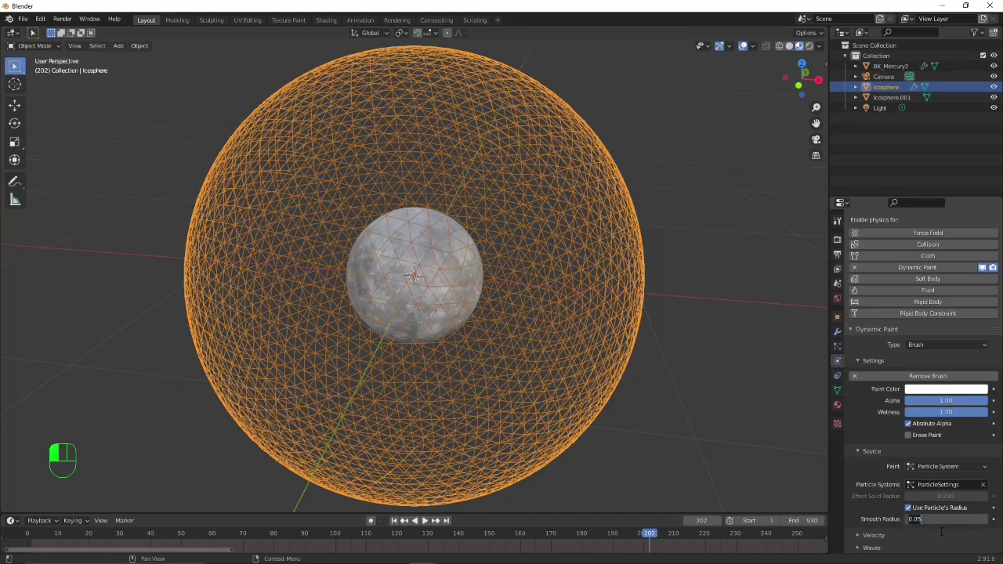
type(".025")
key("Return")
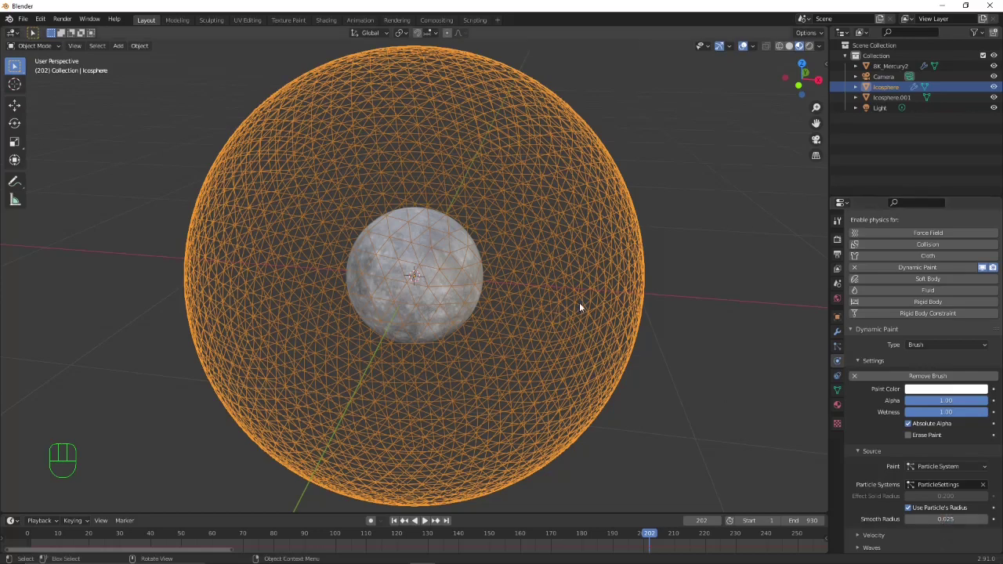
left_click(436, 263)
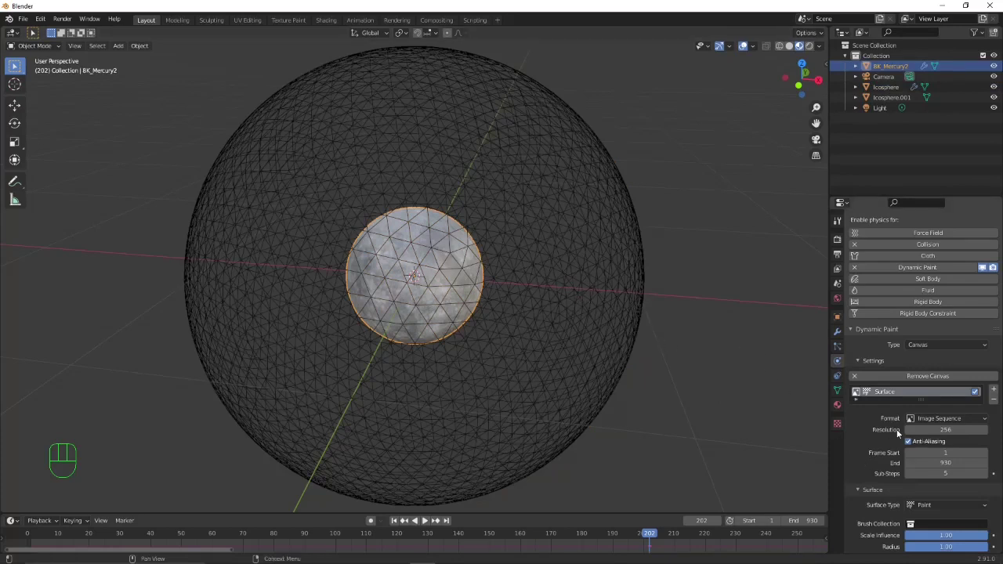
Step: Return to the first frame and set the Mercury canvas resolution to 1024
scroll(897, 429, "down", 8)
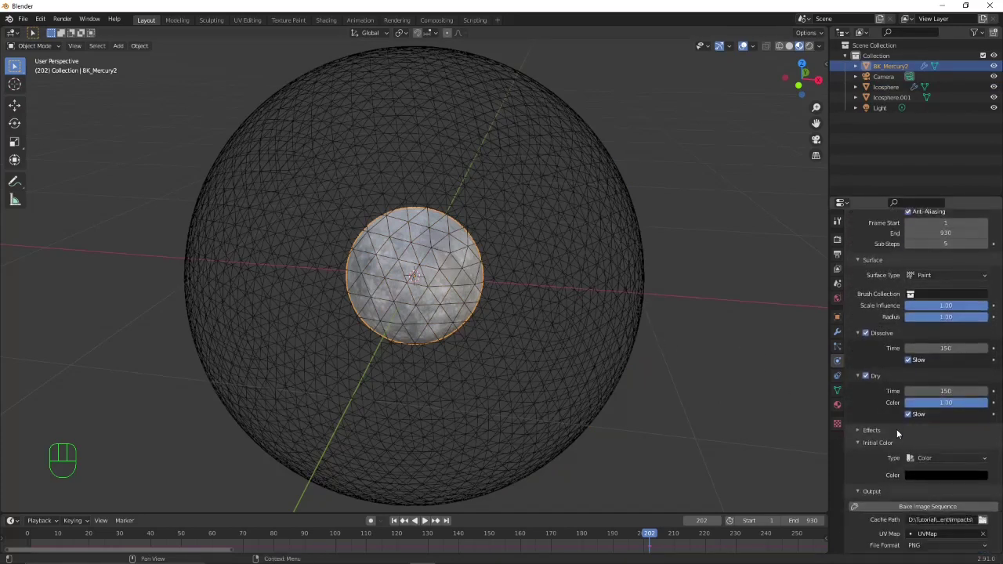
scroll(896, 428, "down", 5)
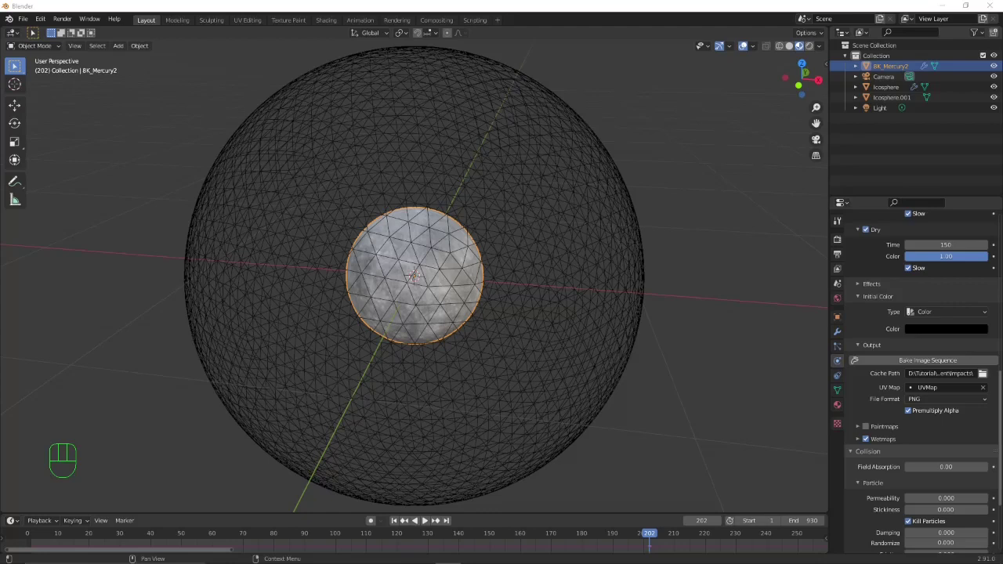
scroll(923, 451, "up", 3)
key("shift+Left")
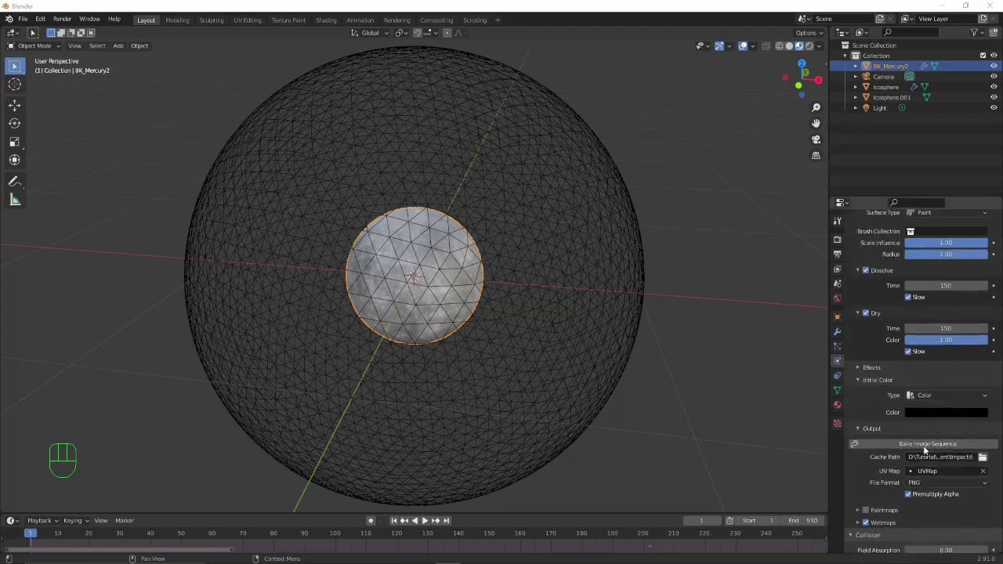
scroll(925, 449, "up", 5)
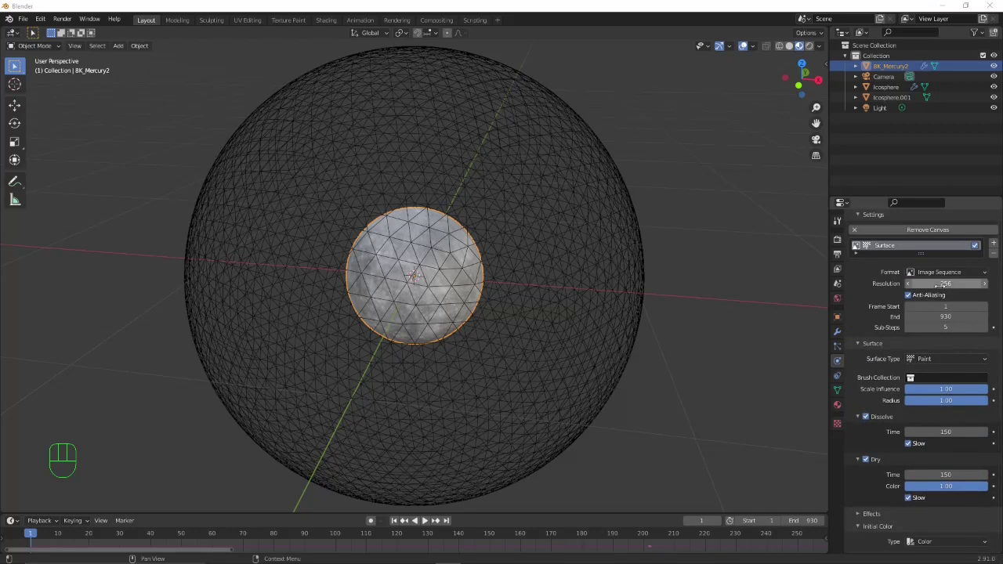
left_click(940, 284)
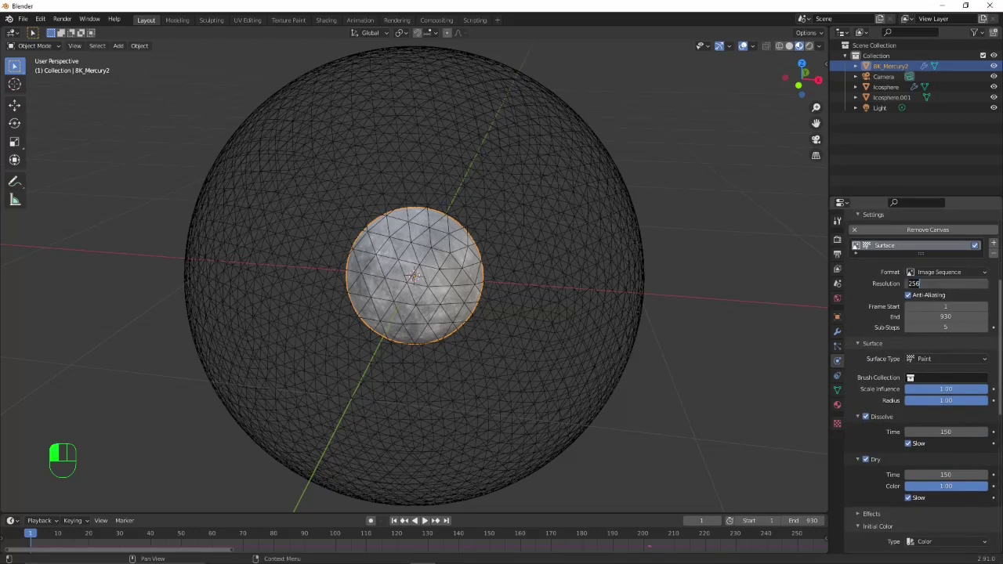
type("1024")
key("Return")
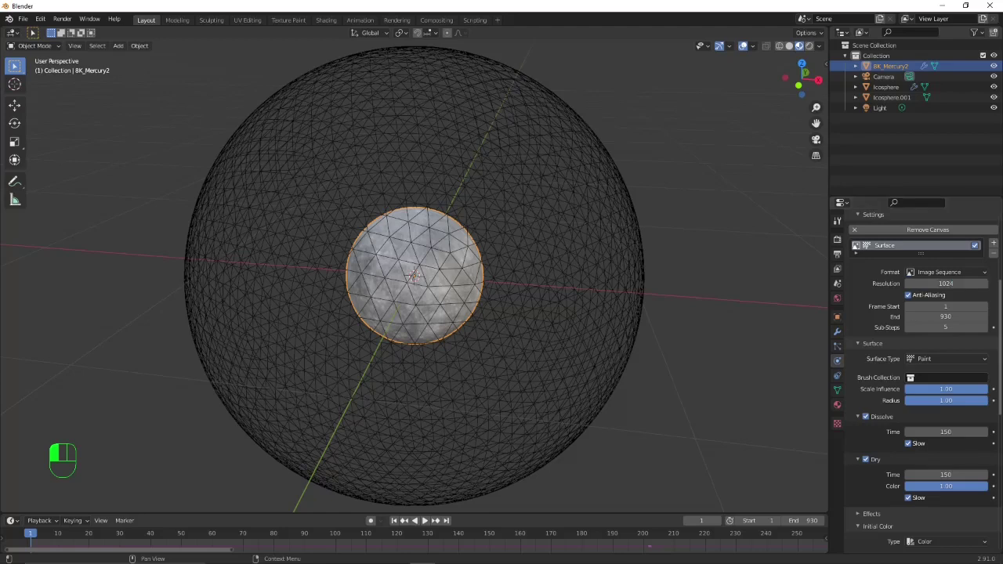
Step: Bake the wetmap image sequence, then bring up the Area Options menu on the viewport border
scroll(939, 373, "down", 5)
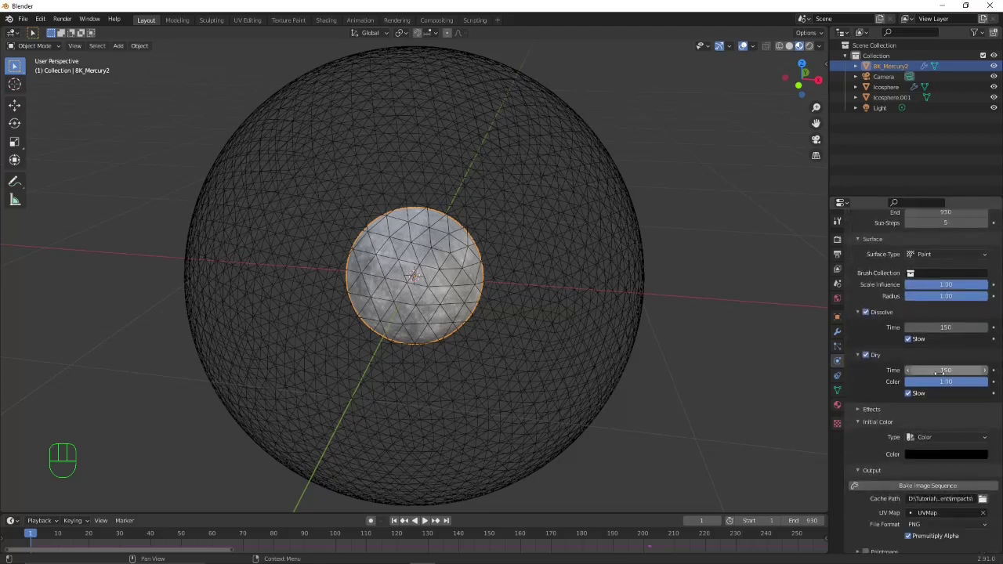
scroll(938, 373, "down", 6)
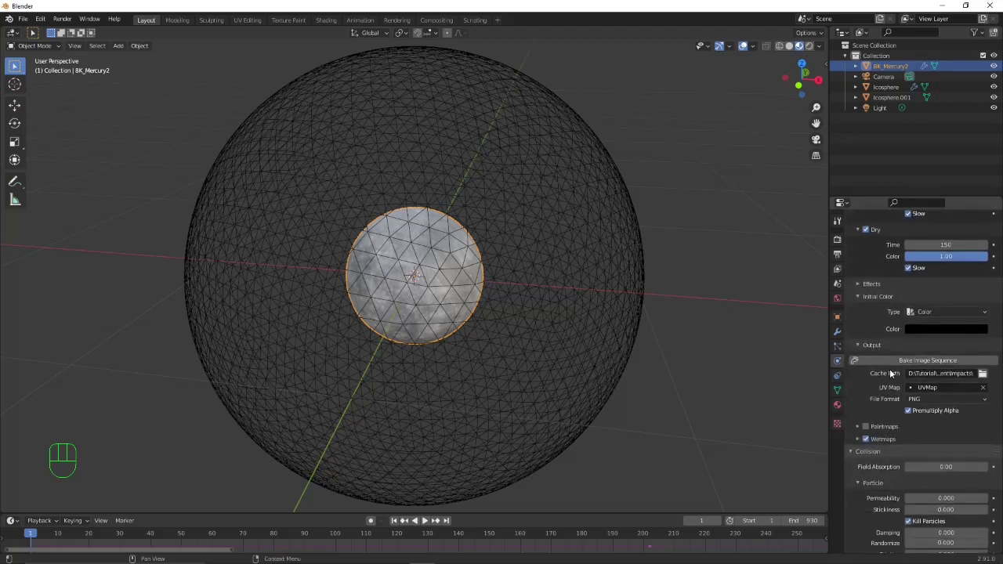
left_click(903, 362)
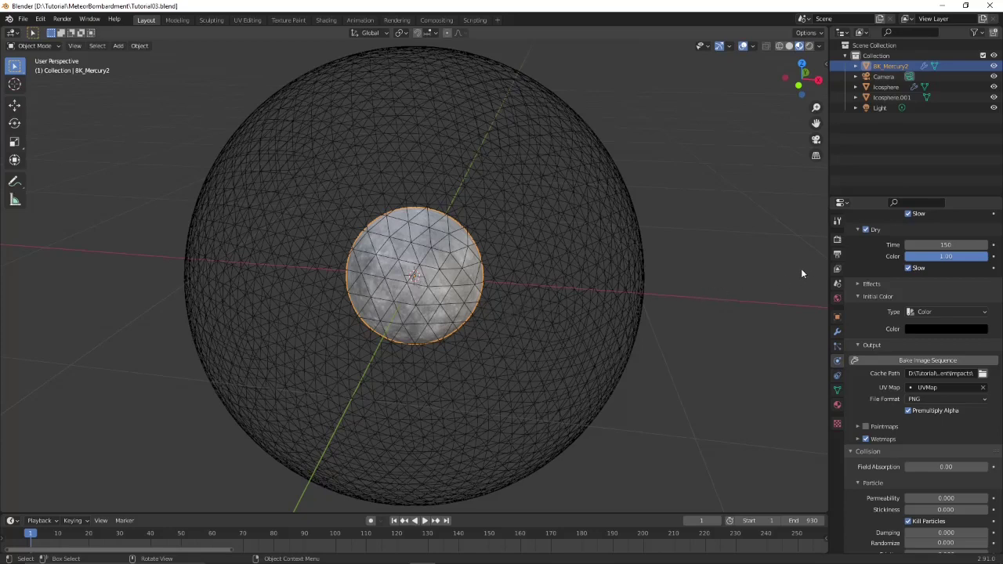
right_click(827, 258)
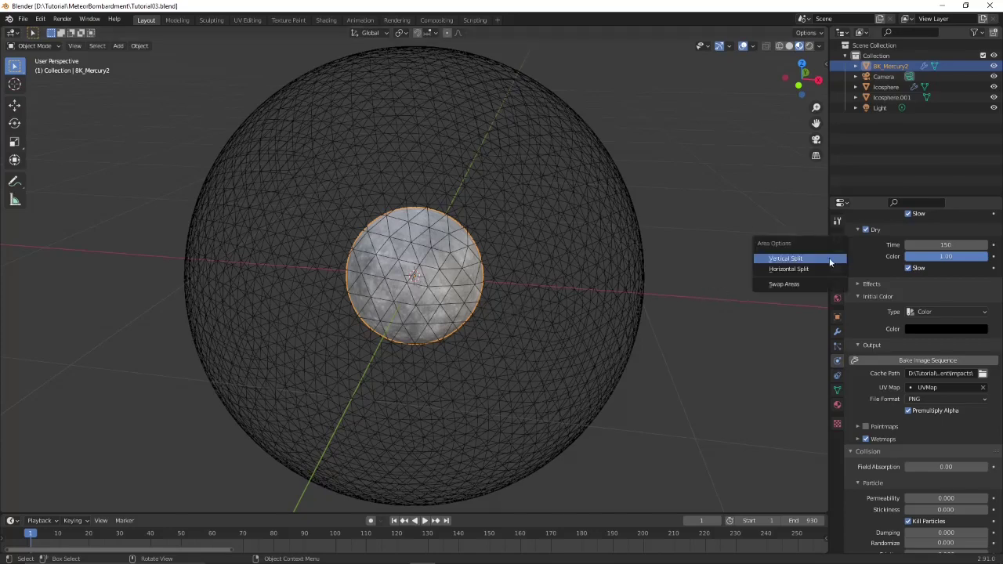
Step: Split the viewport vertically into two side-by-side views
left_click(829, 258)
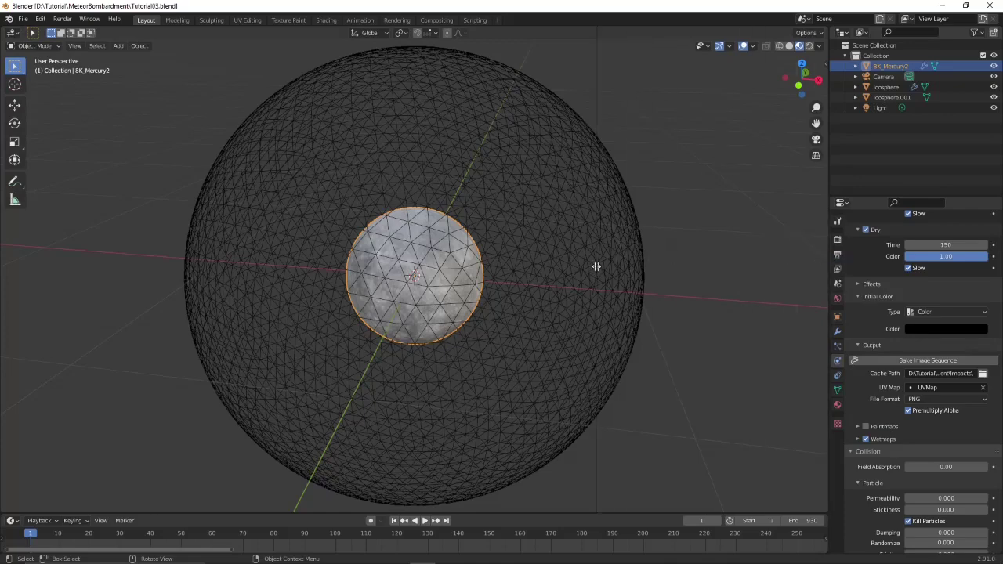
left_click(394, 282)
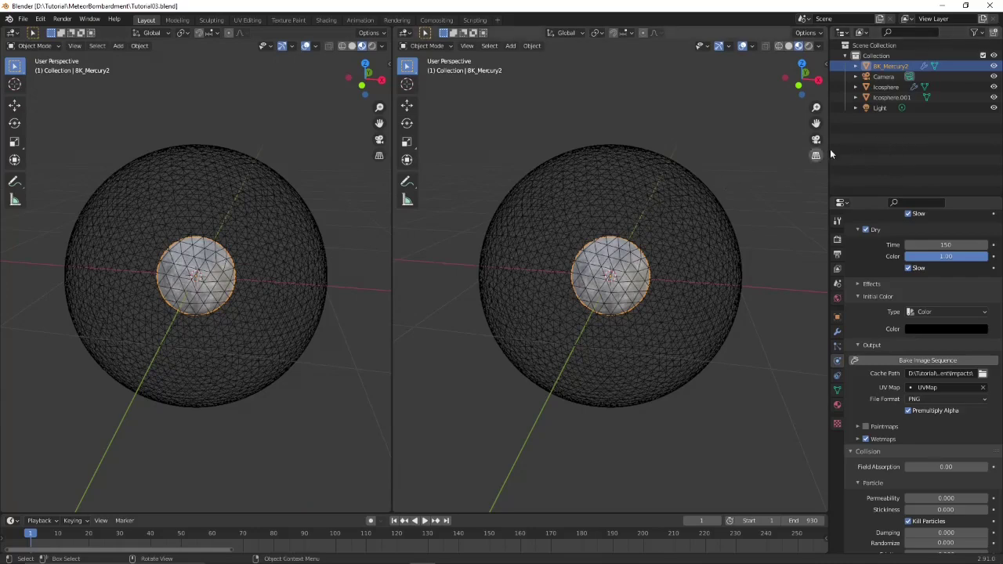
left_click(885, 87)
left_click(886, 99)
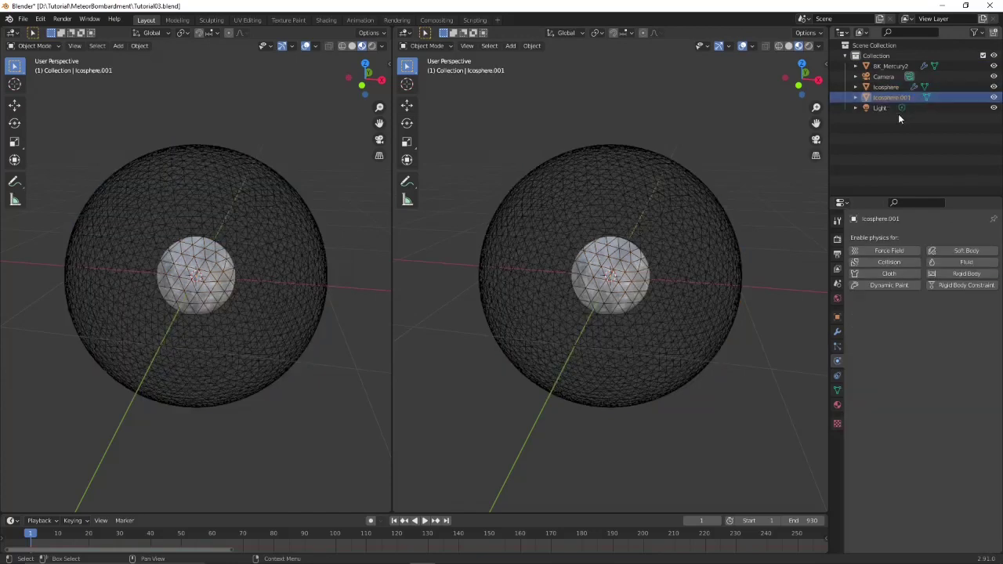
Step: Add a new collection in the Outliner and name it Impactors
left_click(994, 34)
left_click(913, 119)
double_click(914, 119)
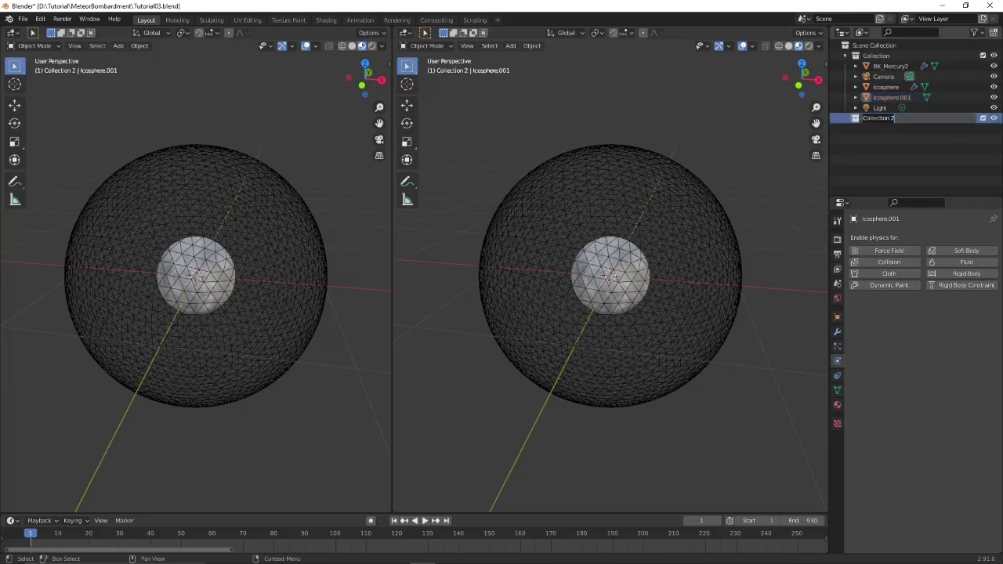
type("Impactors")
key("Return")
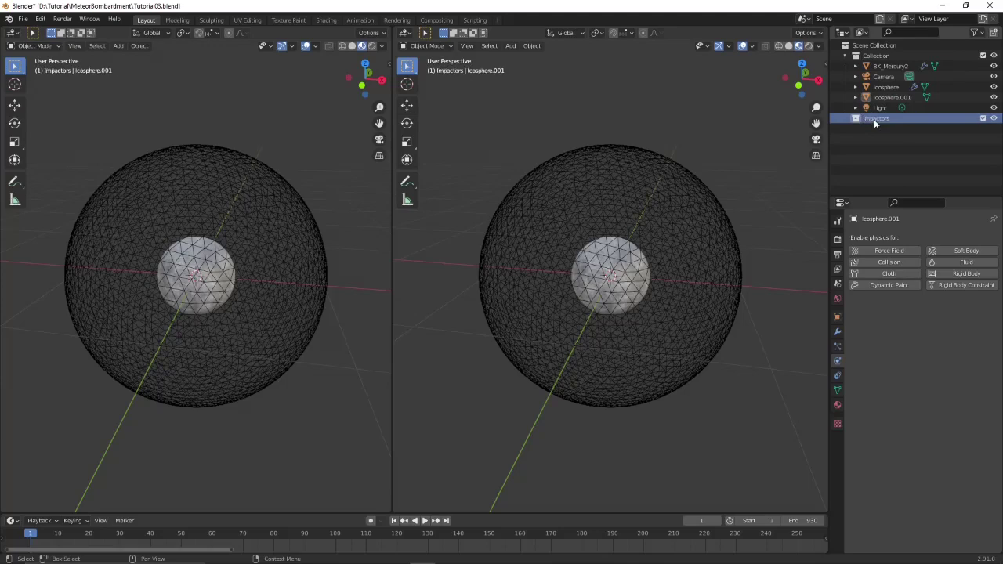
Step: Move Icosphere and Icosphere.001 into Impactors and exclude it from the view layer
left_click(885, 88)
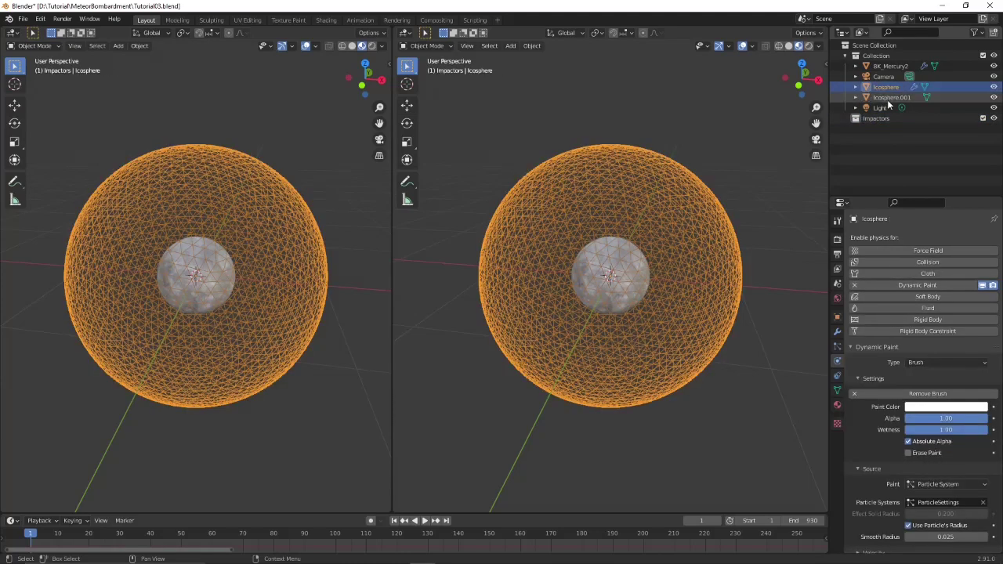
left_click(888, 98, "ctrl")
left_click_drag(888, 100, 874, 118)
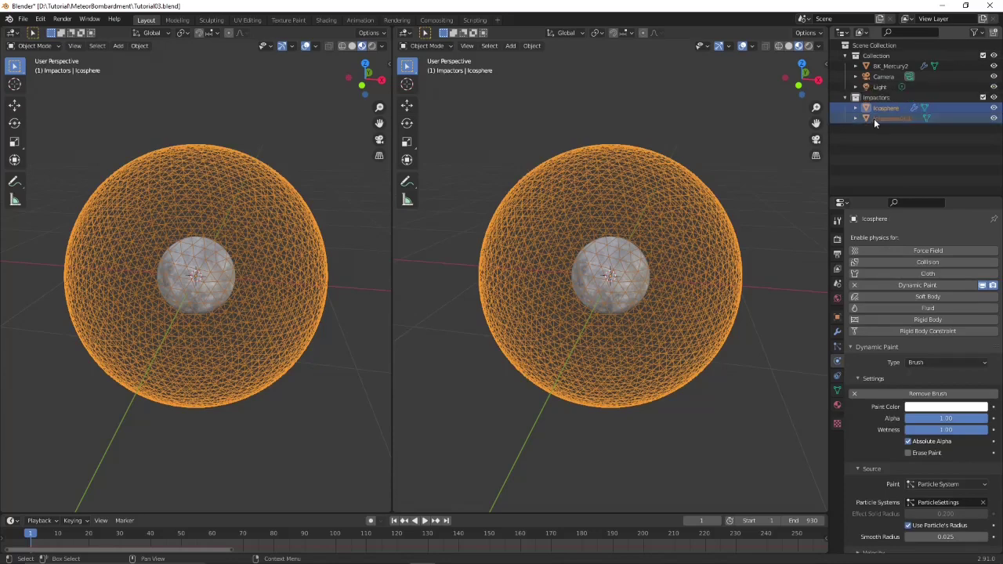
left_click(984, 98)
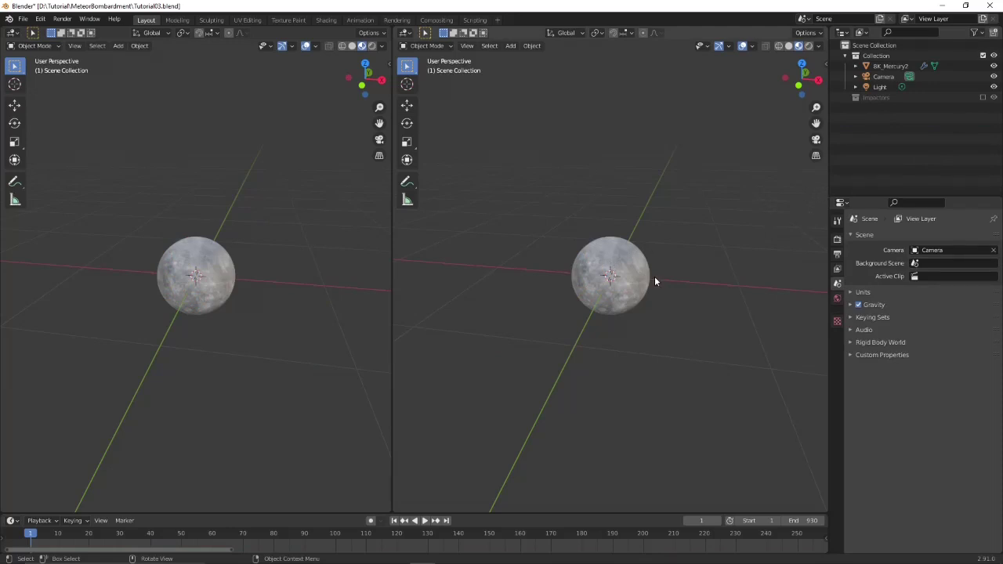
Step: Switch the left viewport to Rendered shading and make the world background black
left_click(213, 270)
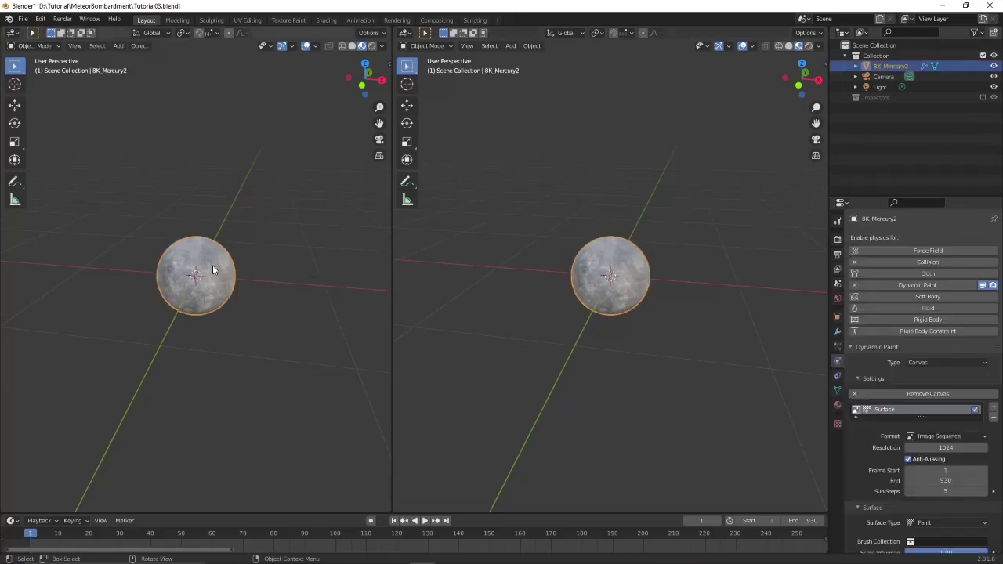
scroll(213, 266, "up", 7)
scroll(213, 266, "down", 2)
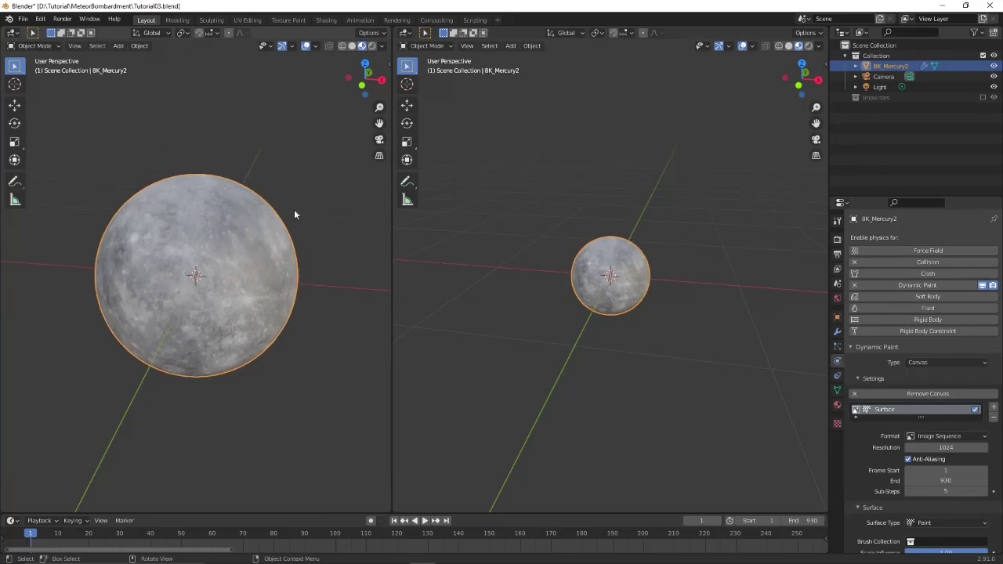
left_click(372, 45)
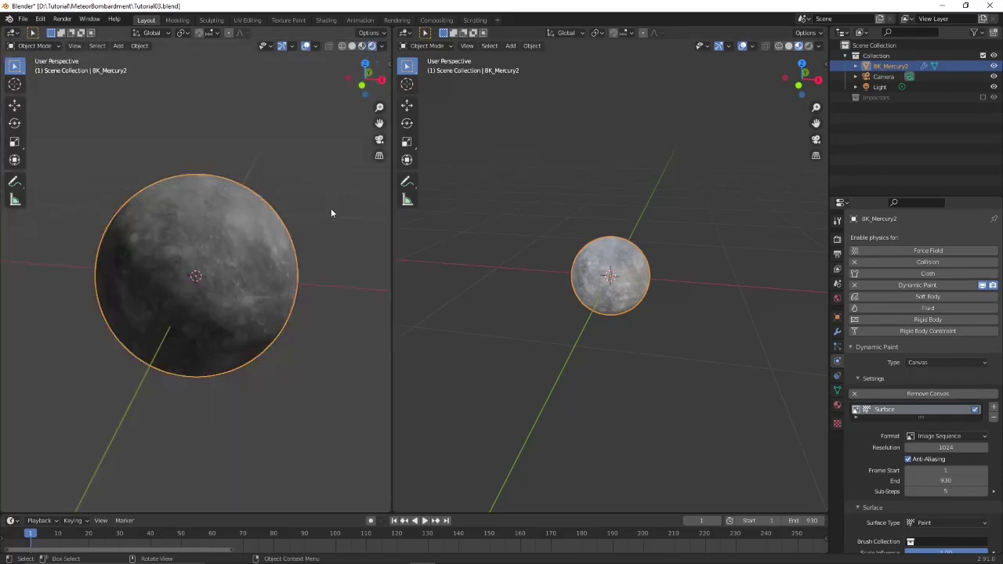
left_click(837, 300)
left_click(926, 307)
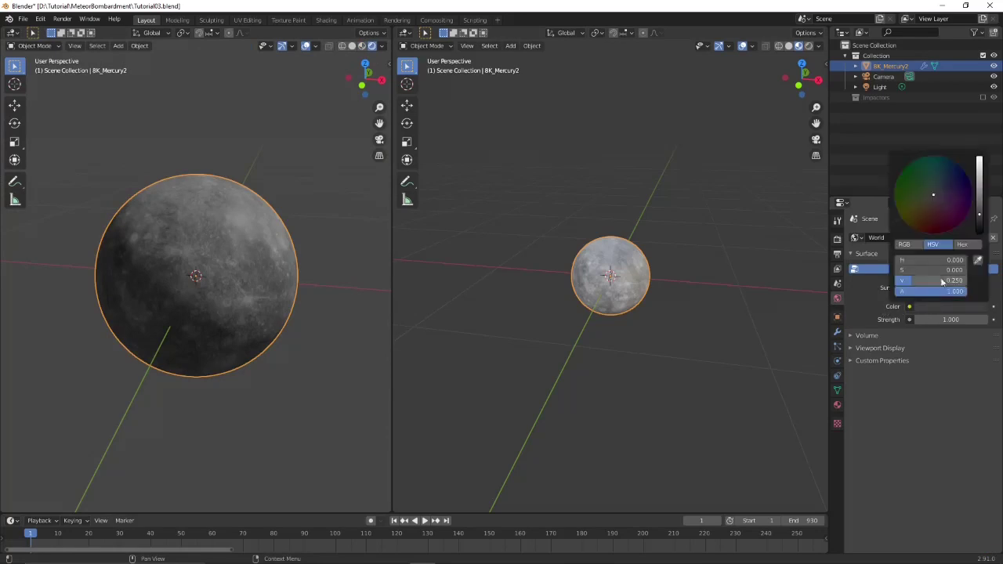
left_click_drag(978, 220, 979, 233)
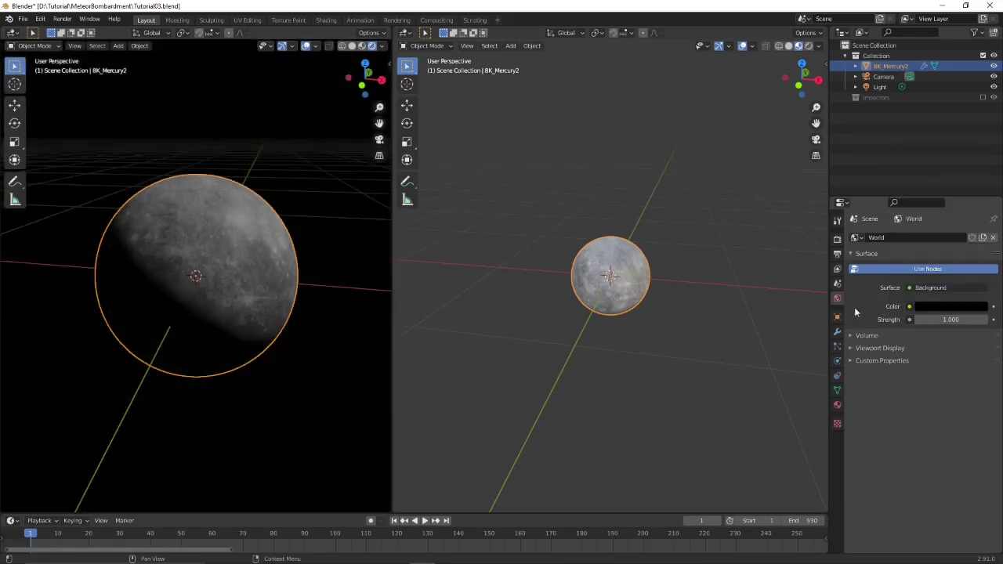
Step: Turn the Light into a Sun of strength 4 and clear its location and rotation
left_click(879, 87)
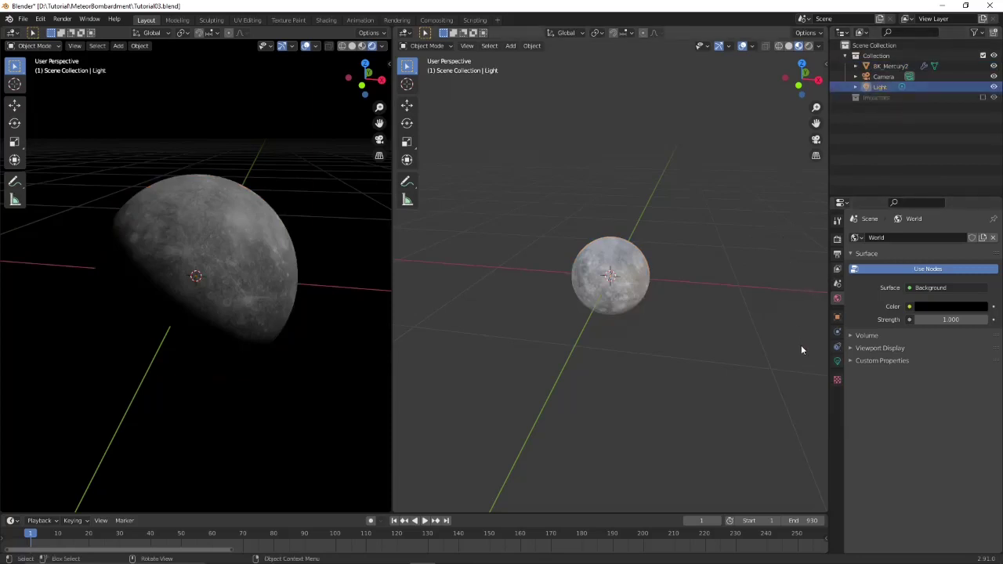
left_click(837, 362)
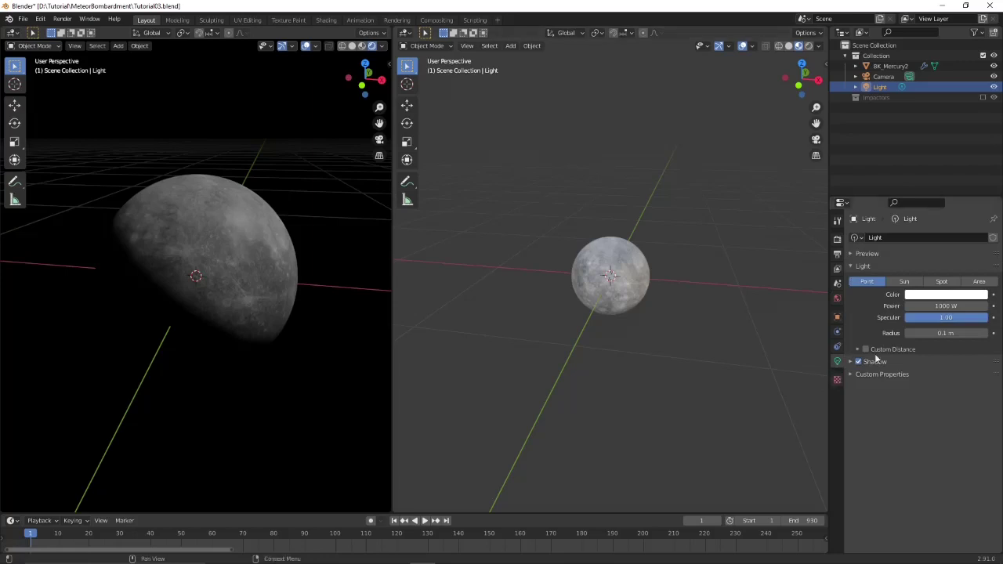
left_click(904, 281)
left_click(940, 307)
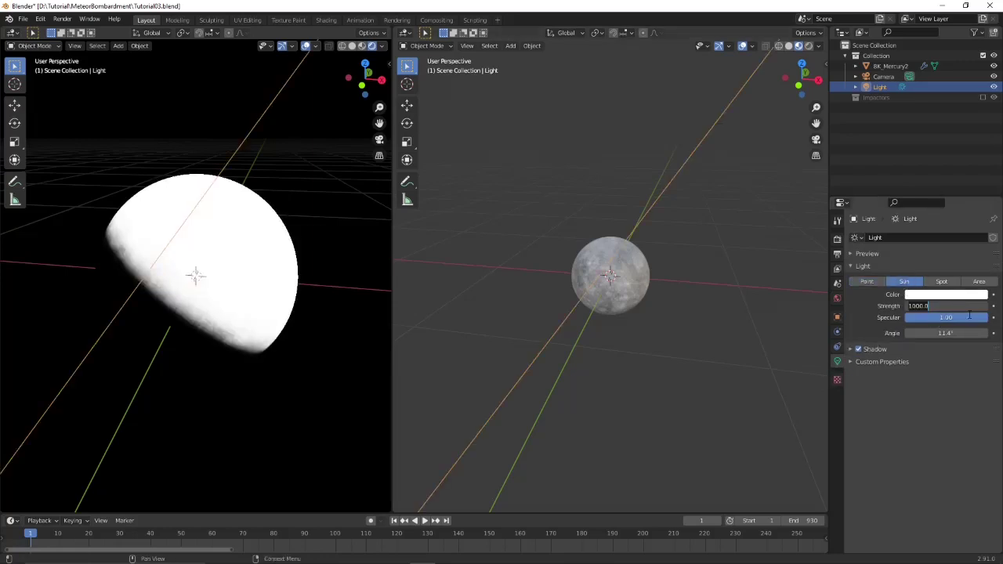
type("4")
key("Return")
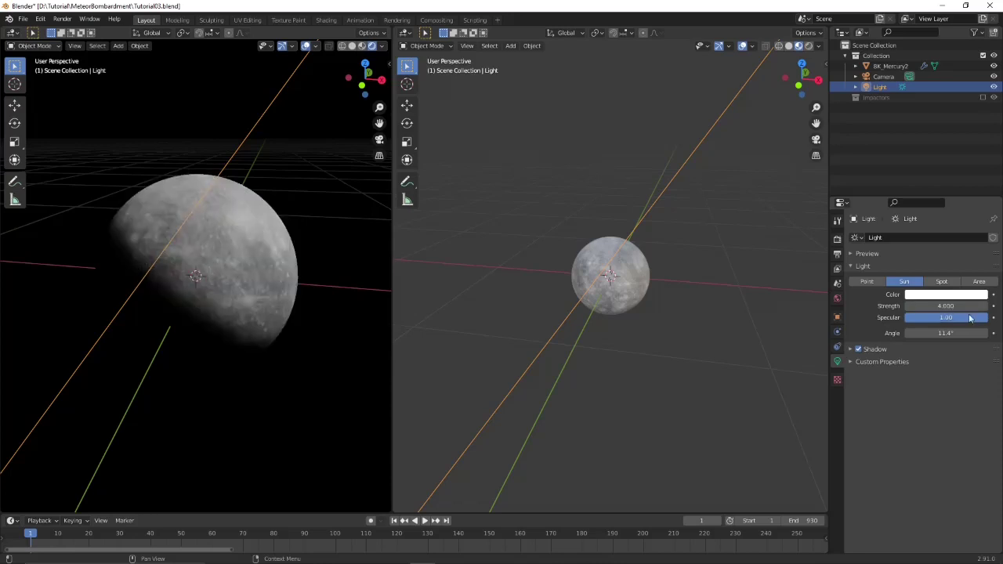
scroll(746, 251, "down", 5)
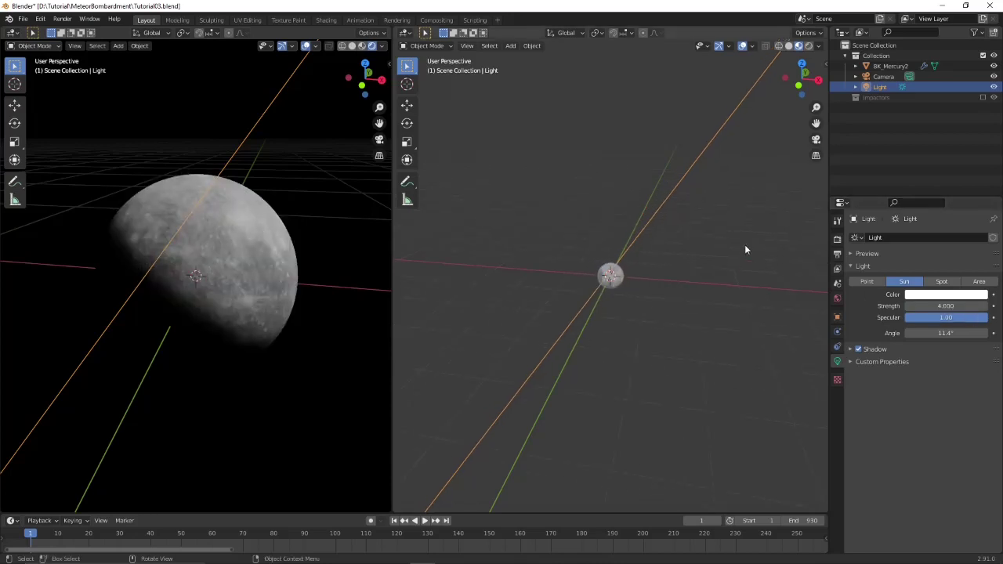
key("alt+g")
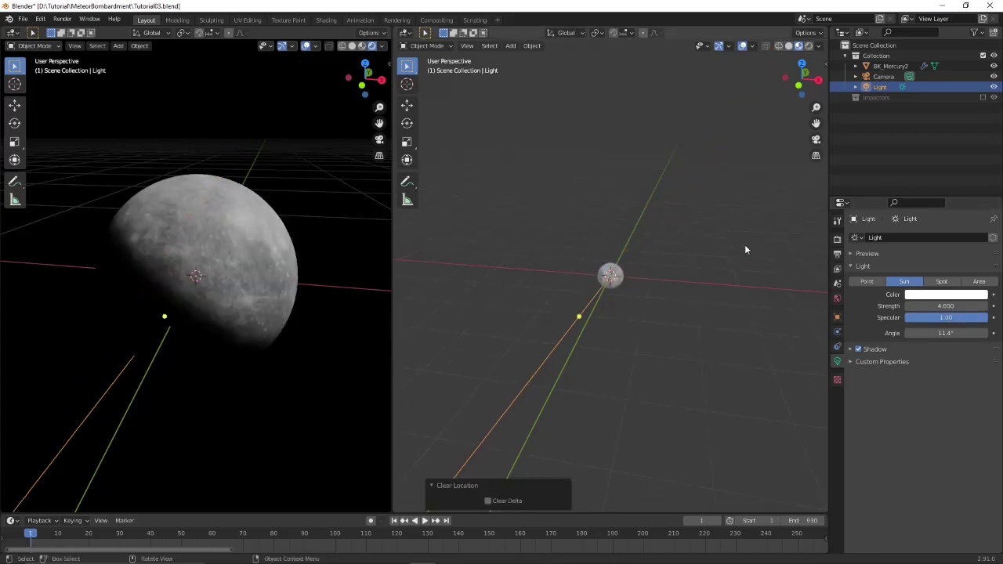
key("alt+r")
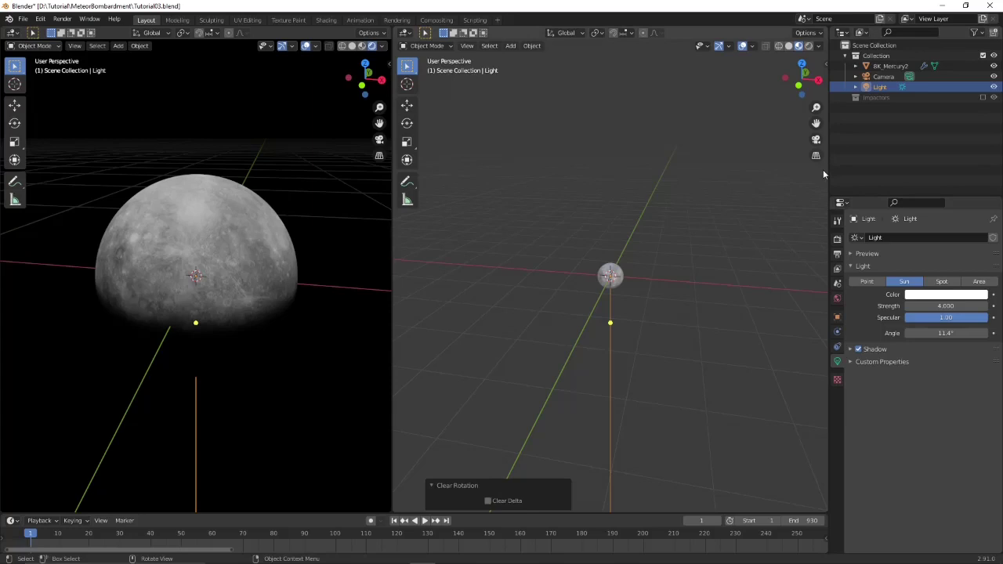
Step: Turn on the on-screen key display from the right viewport's side panel, then reselect the light
key("n")
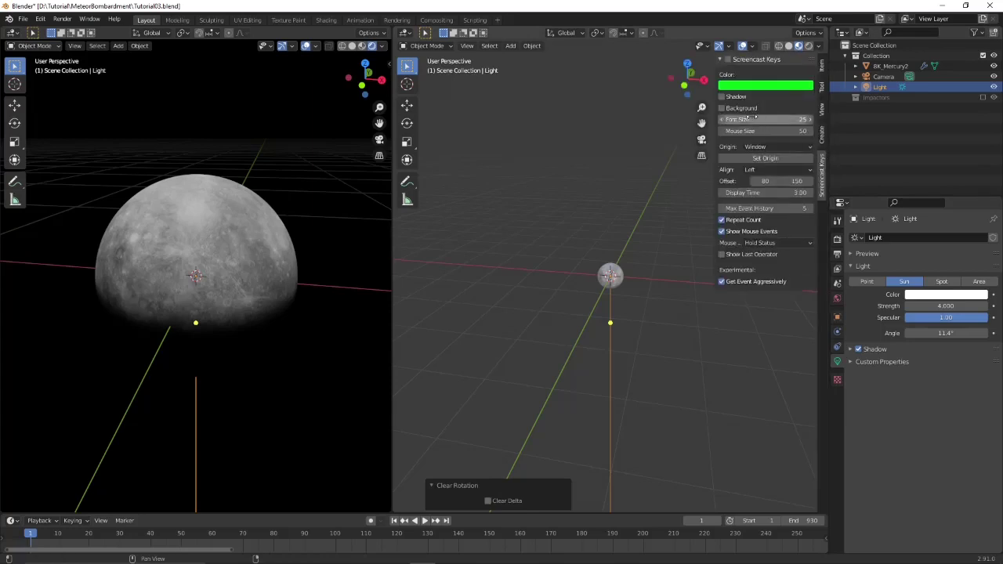
left_click(726, 60)
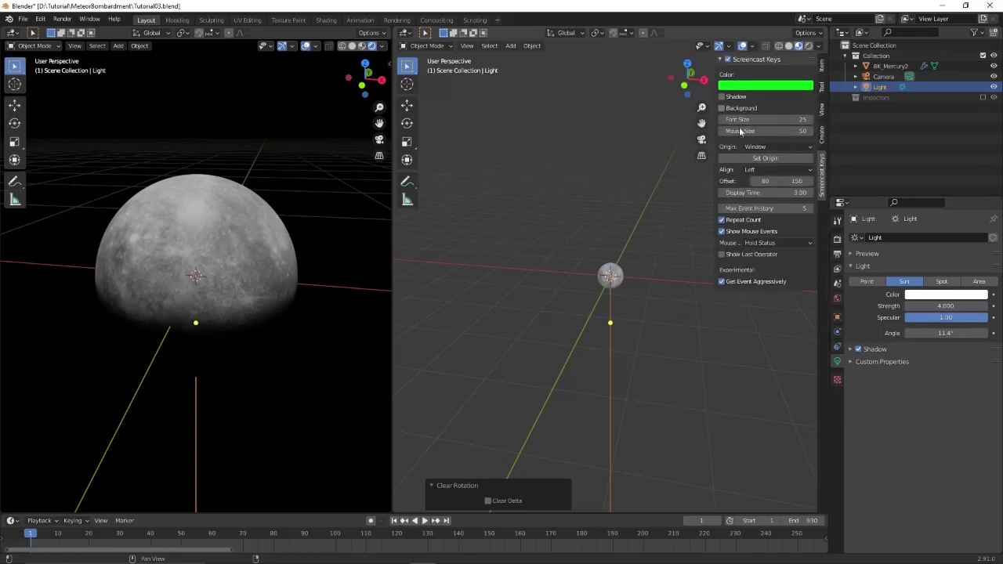
left_click(721, 332)
key("n")
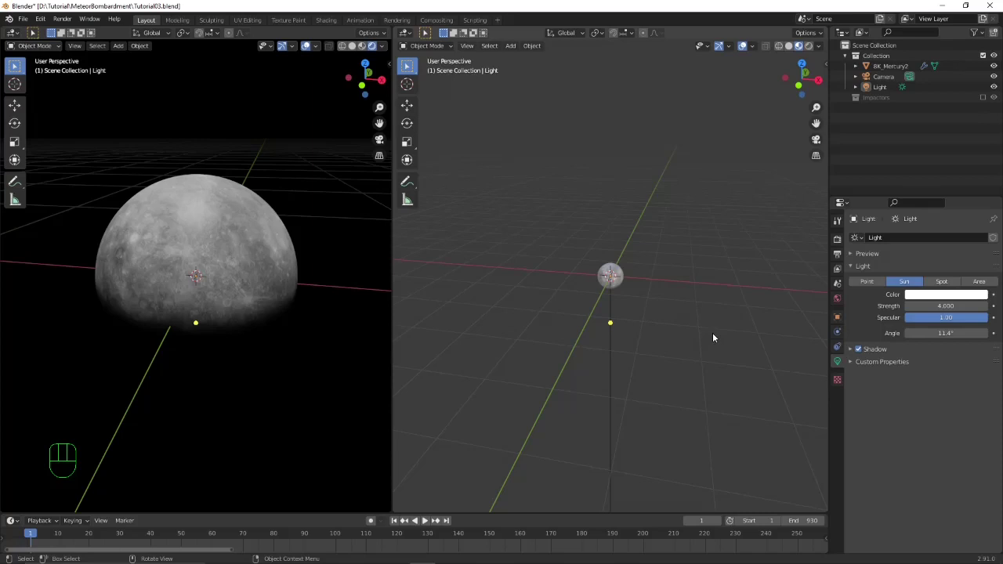
left_click(611, 334)
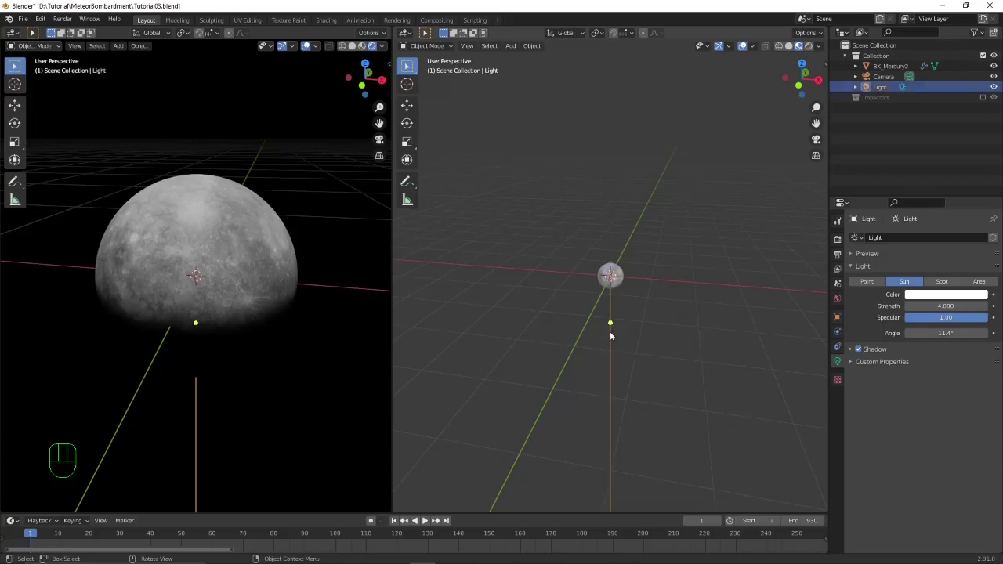
Step: Rotate the Sun 90° about X, view through the camera in the left viewport, and select the camera
key("r")
key("x")
key("KP_9")
key("KP_0")
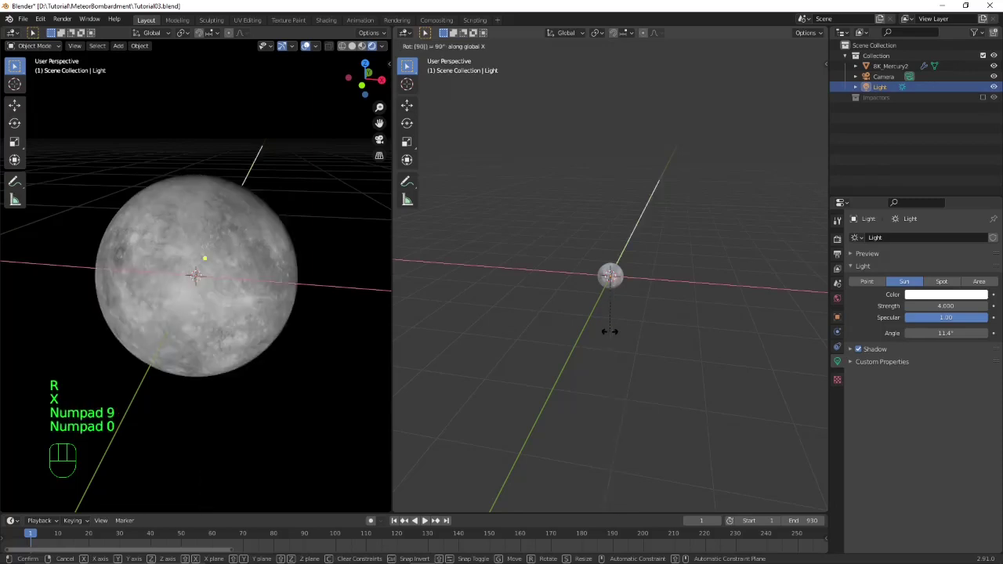
key("KP_Enter")
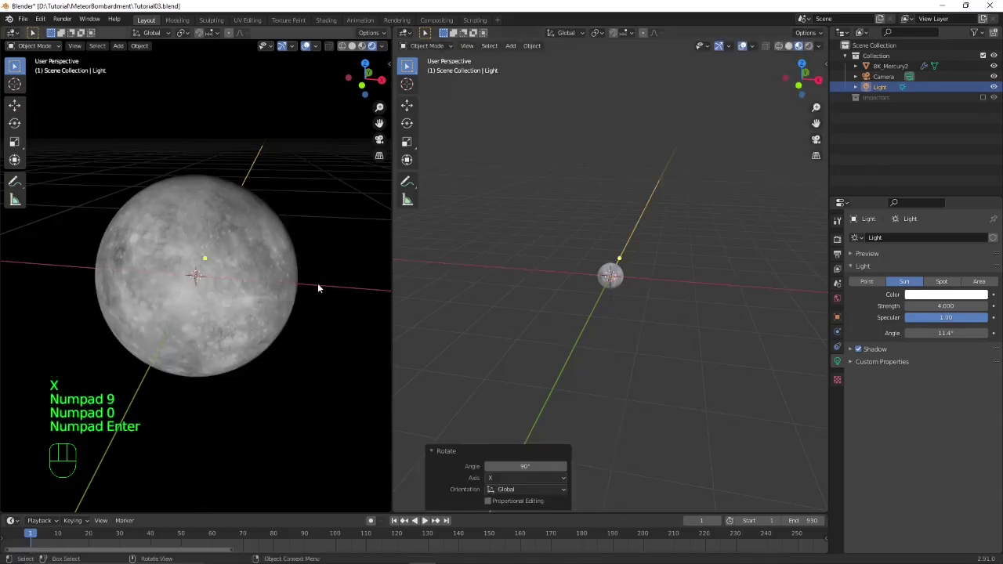
key("KP_0")
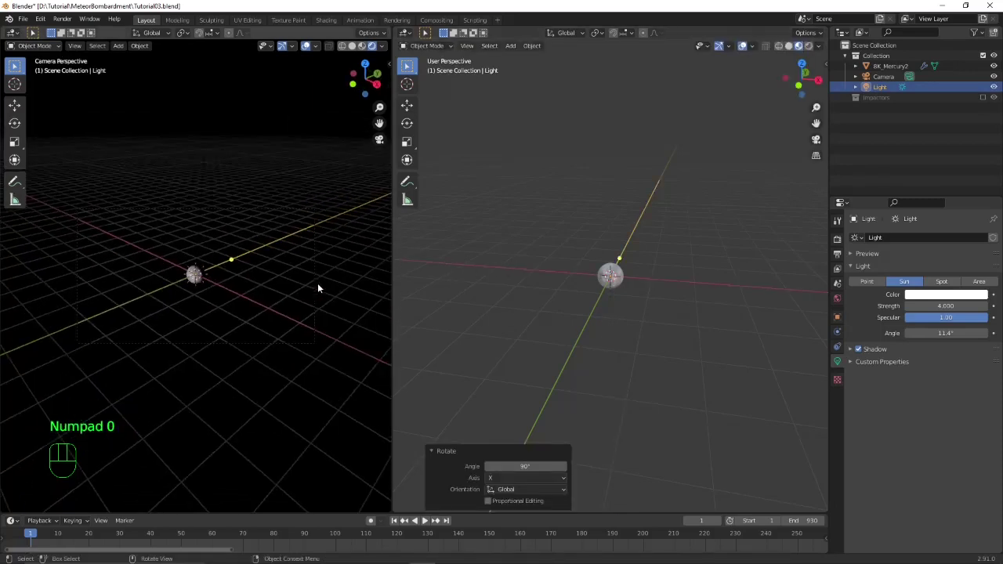
left_click(877, 77)
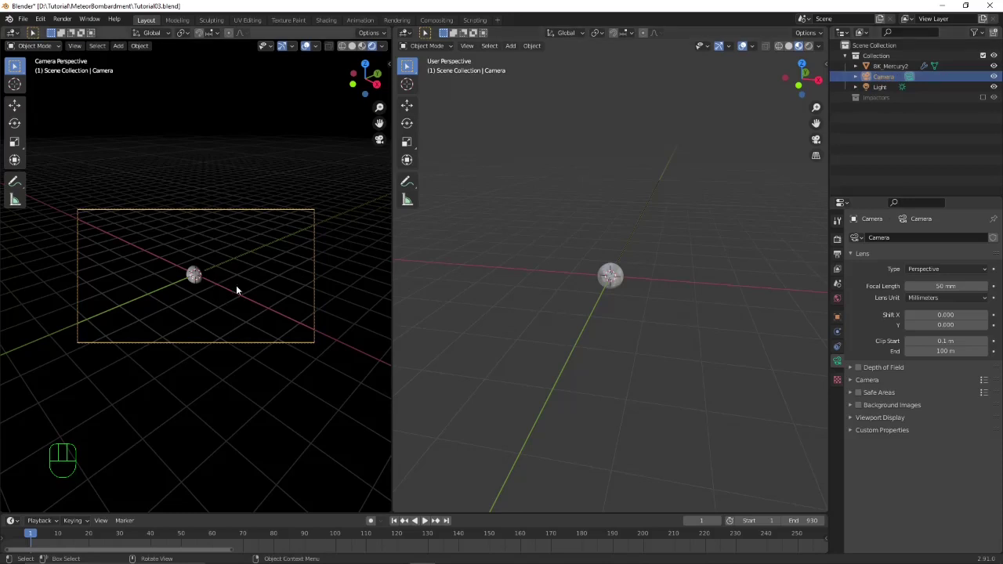
Step: Move the camera -0.3861 m along its local Z and check the framing with an F12 render
key("g")
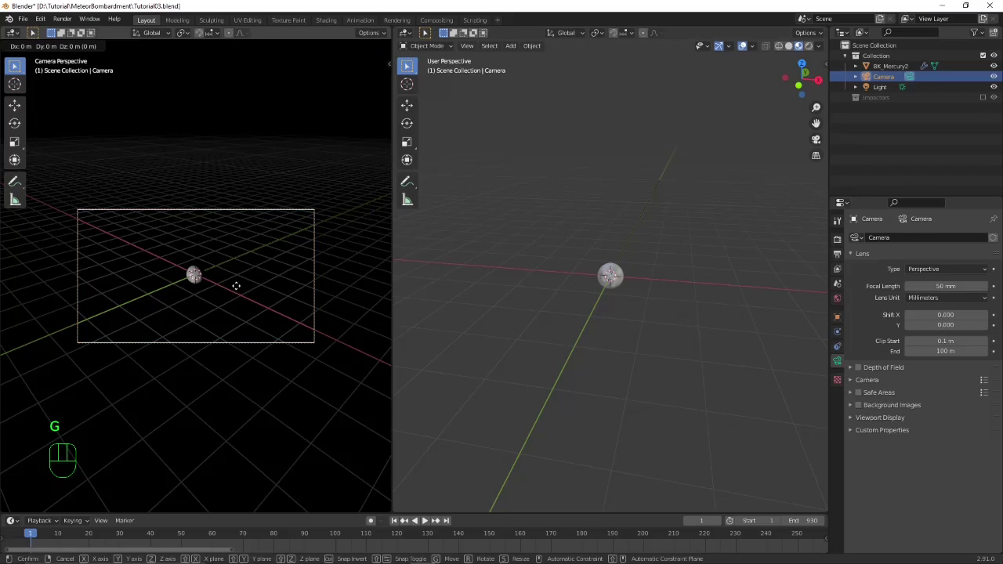
key("z")
key("z")
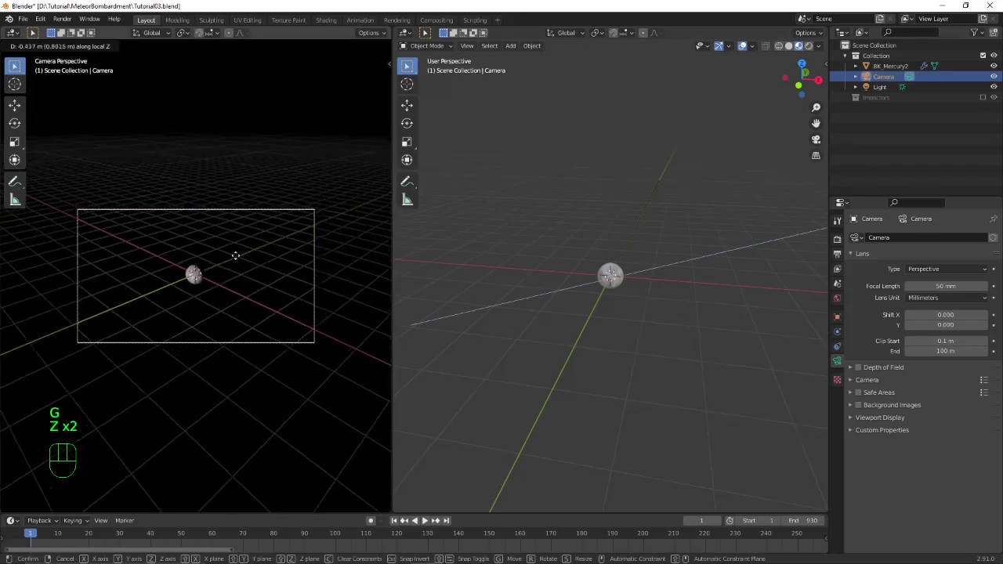
left_click(245, 208)
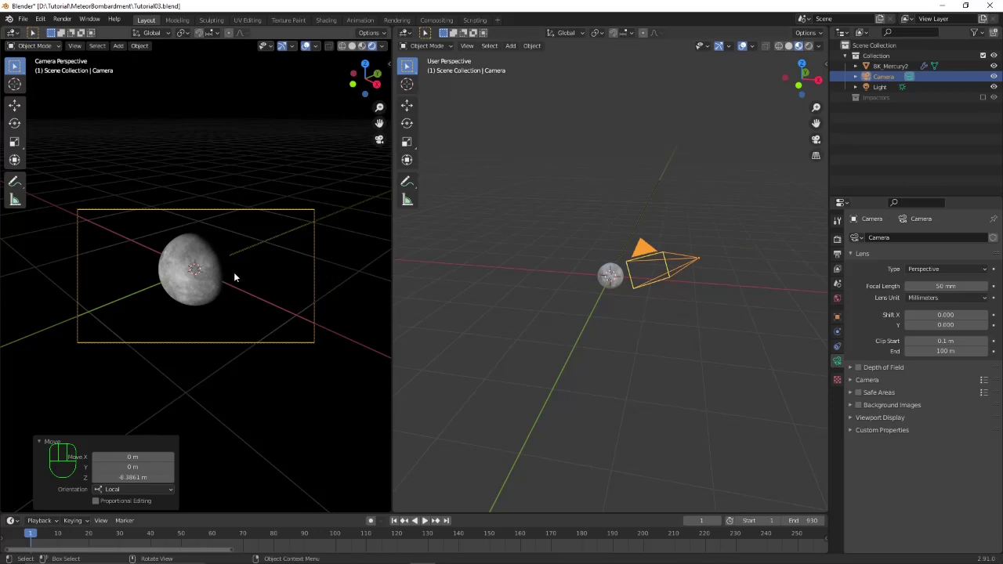
key("F12")
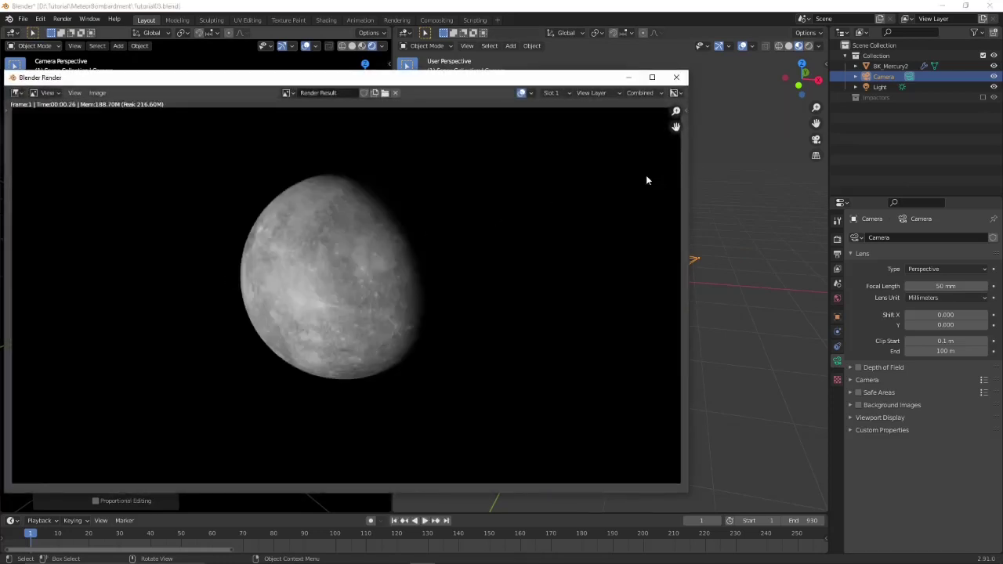
left_click(676, 76)
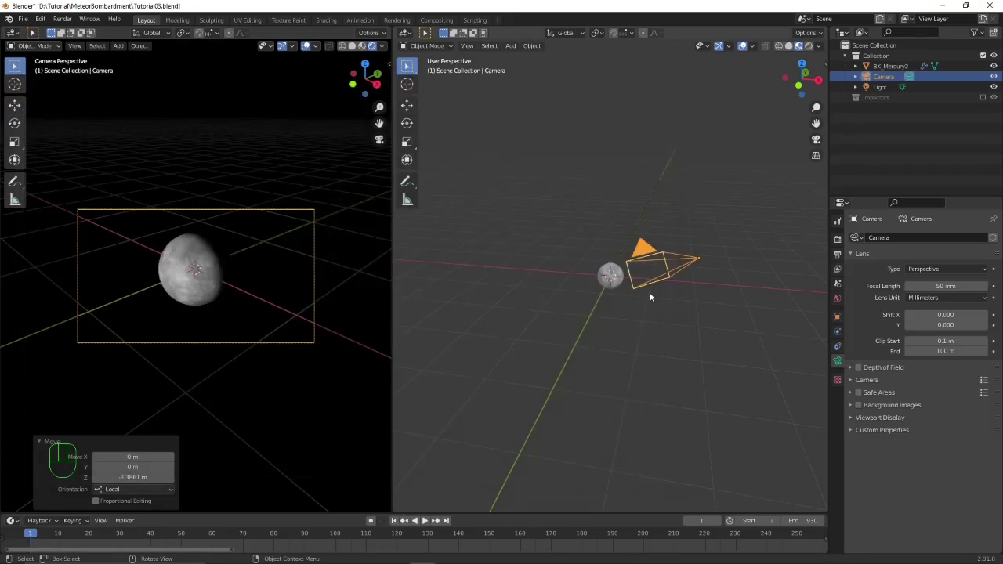
left_click(611, 276)
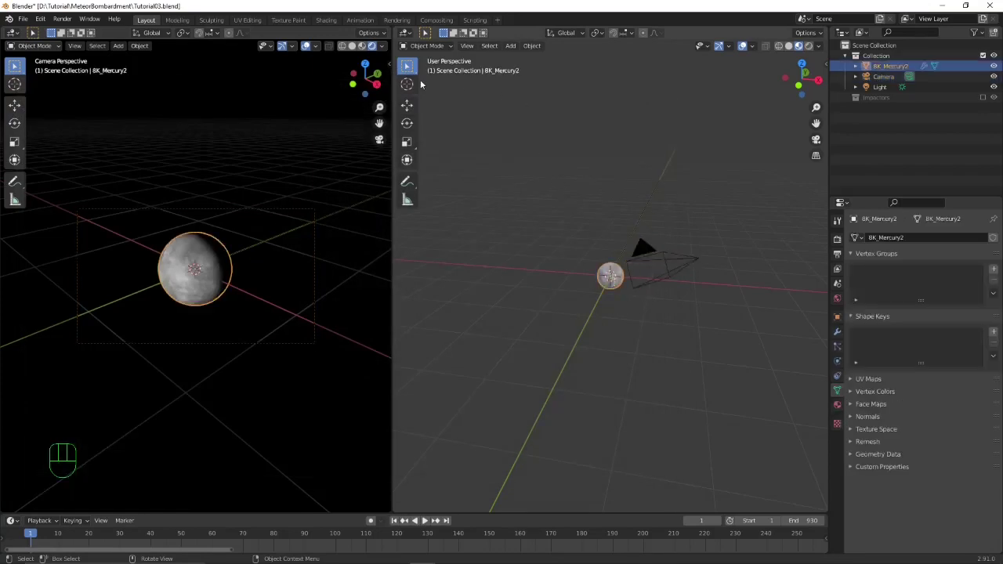
Step: Show Mercury's material in a Shader Editor and disconnect the texture's Alpha link
left_click(406, 33)
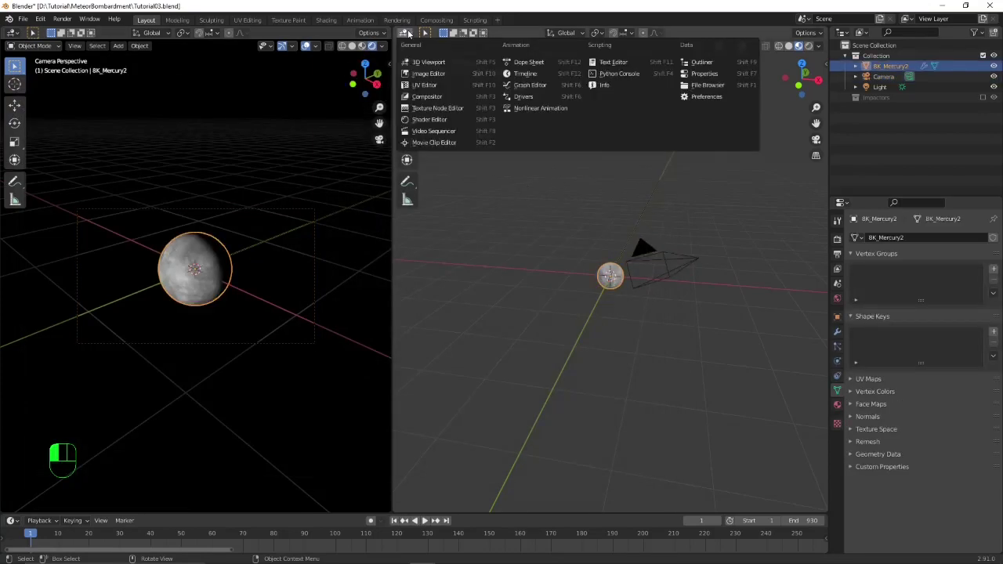
left_click(425, 119)
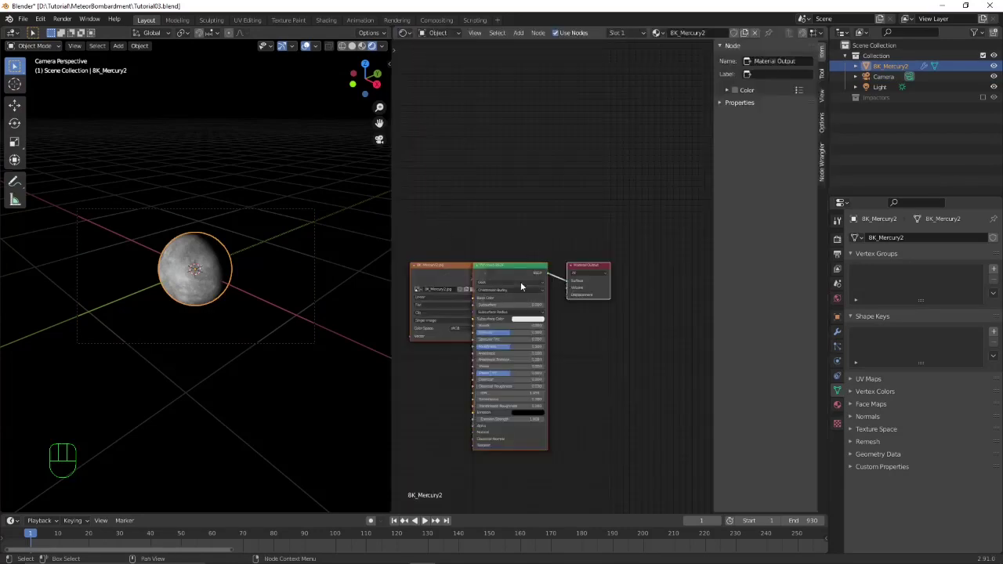
middle_click_drag(530, 217, 555, 214)
left_click(528, 246)
left_click_drag(528, 246, 471, 233)
left_click_drag(547, 394, 513, 380)
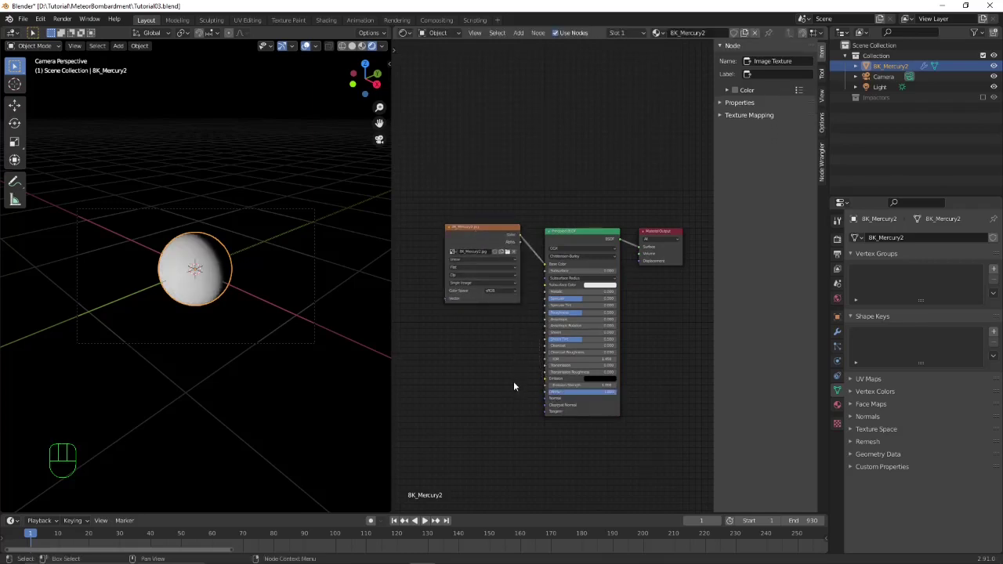
Step: Duplicate the Image Texture node and place the copy above the original
left_click(480, 237)
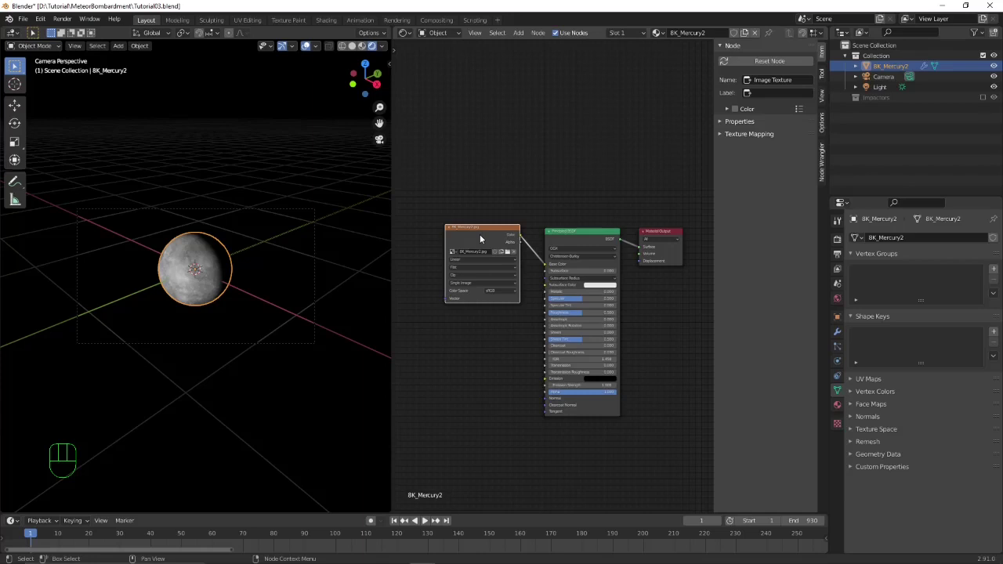
key("shift+d")
left_click(478, 100)
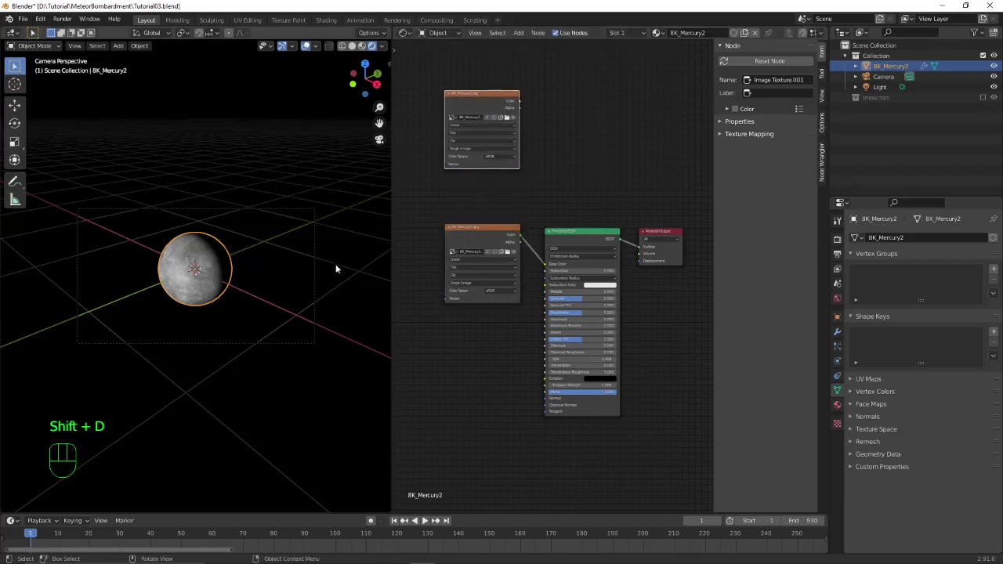
scroll(174, 273, "up", 5)
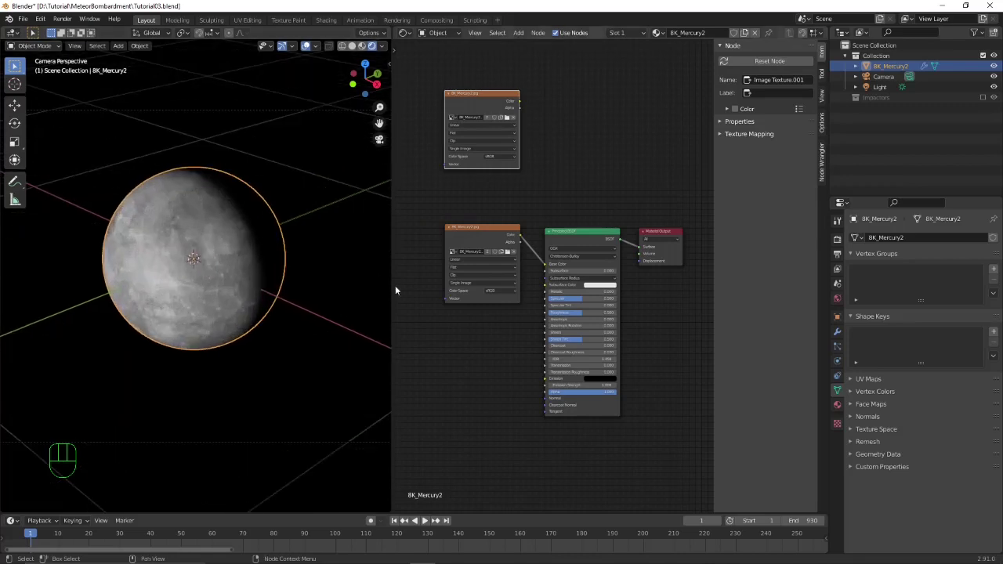
middle_click_drag(407, 340, 456, 310)
Step: Add Texture Coordinate and Mapping nodes to the original Image Texture with Ctrl+T
left_click(525, 212)
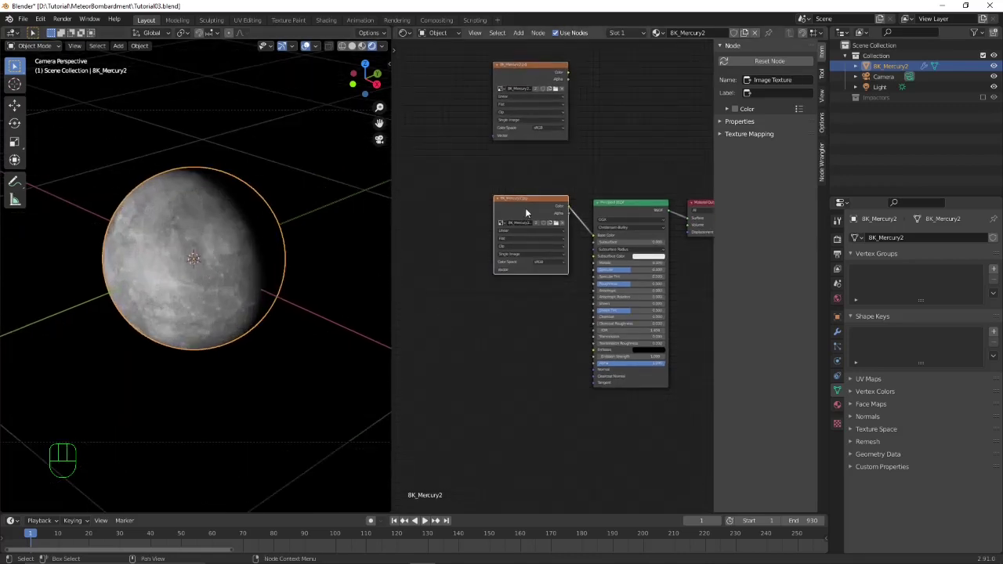
key("ctrl")
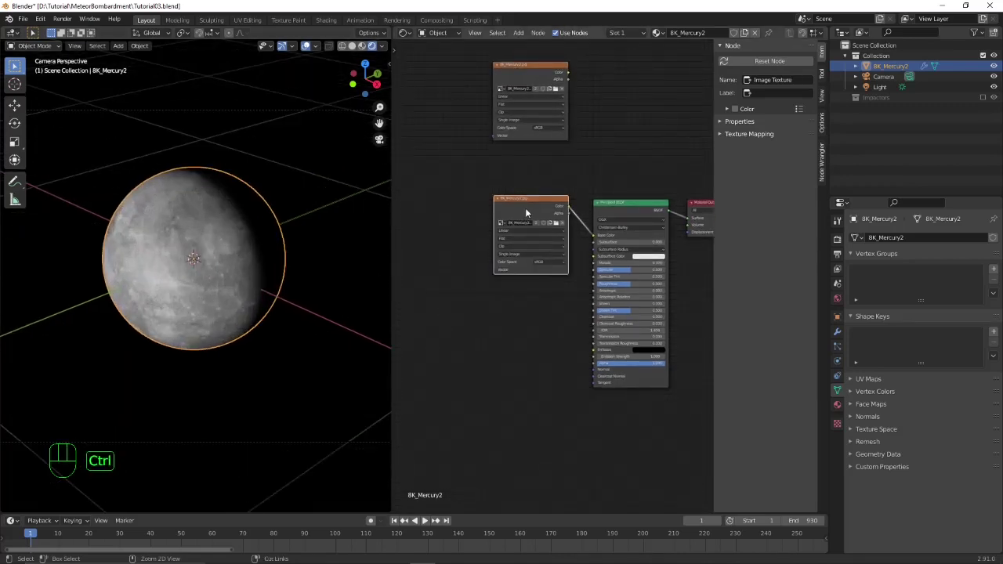
key("ctrl+t")
middle_click_drag(475, 352, 541, 307)
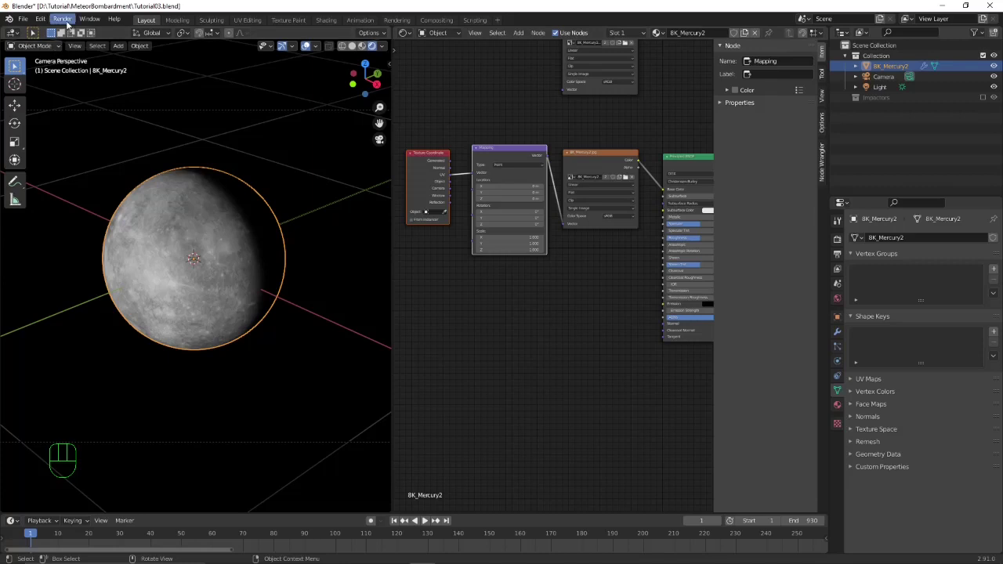
Step: Drag the Principled BSDF Roughness up to 1.000 for a matte Mercury surface
left_click(40, 18)
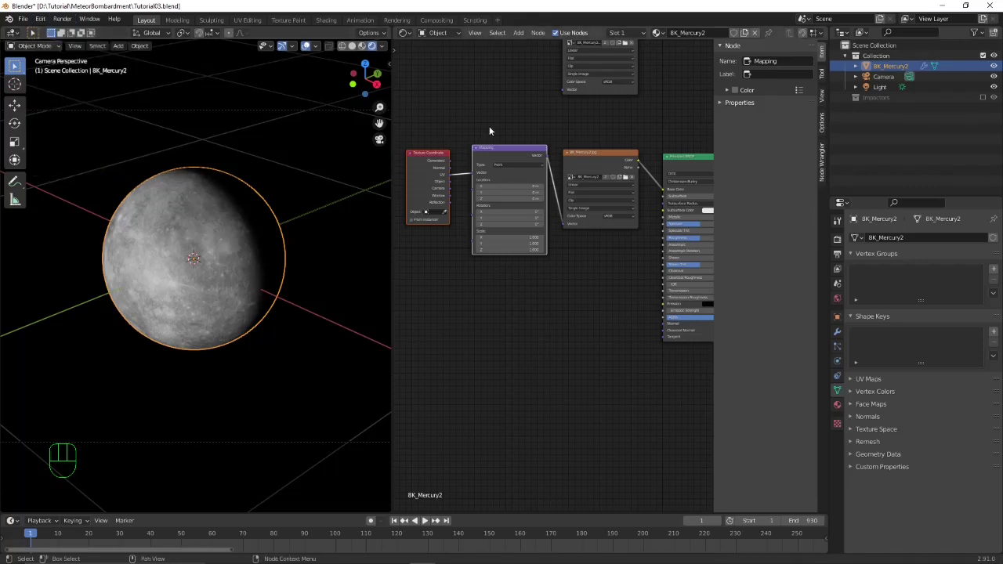
middle_click_drag(521, 128, 470, 117)
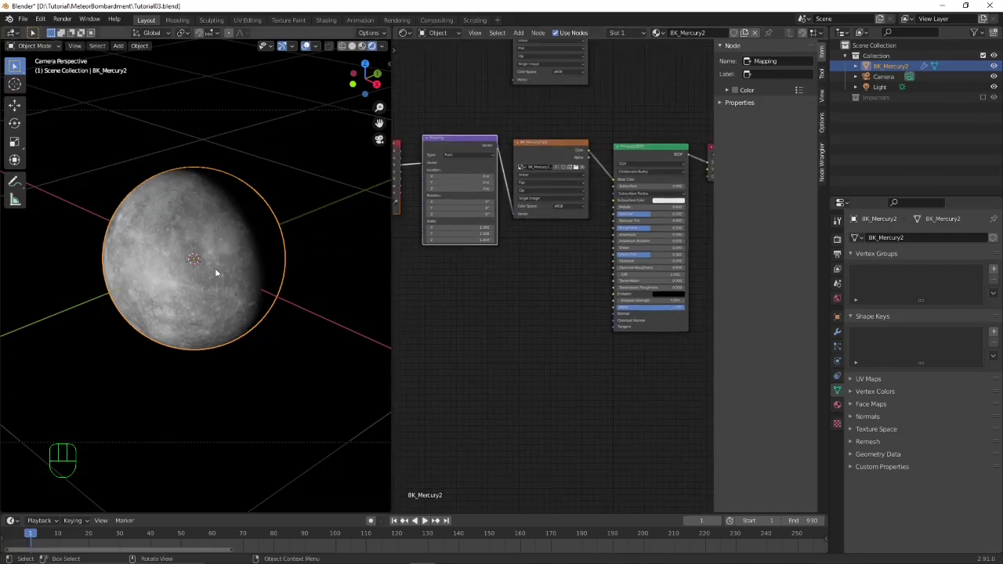
scroll(215, 268, "up", 4)
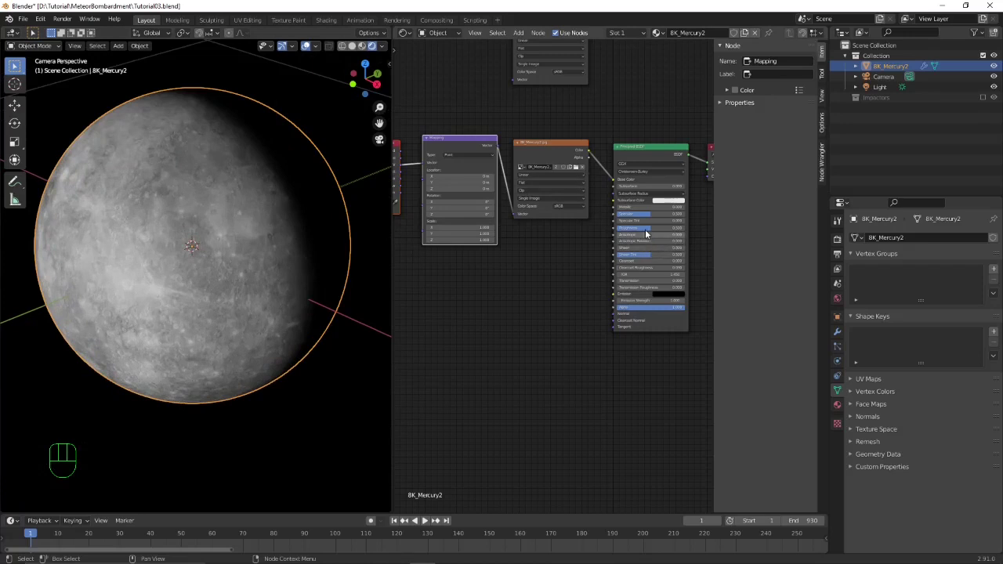
left_click_drag(645, 243, 683, 230)
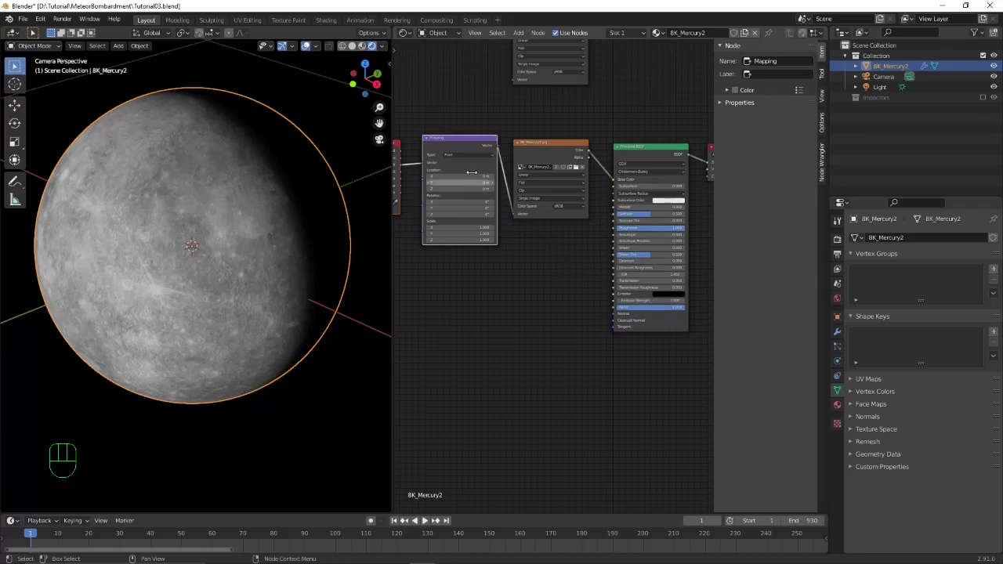
scroll(533, 160, "up", 3)
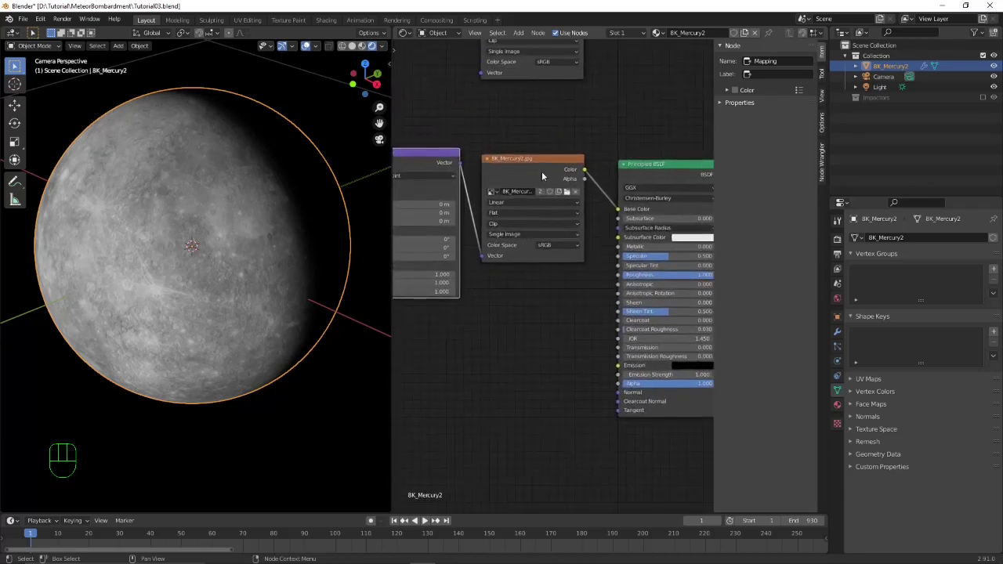
Step: Load all wetmap frames from the Impacts folder as the Image Texture node's image sequence
left_click(566, 191)
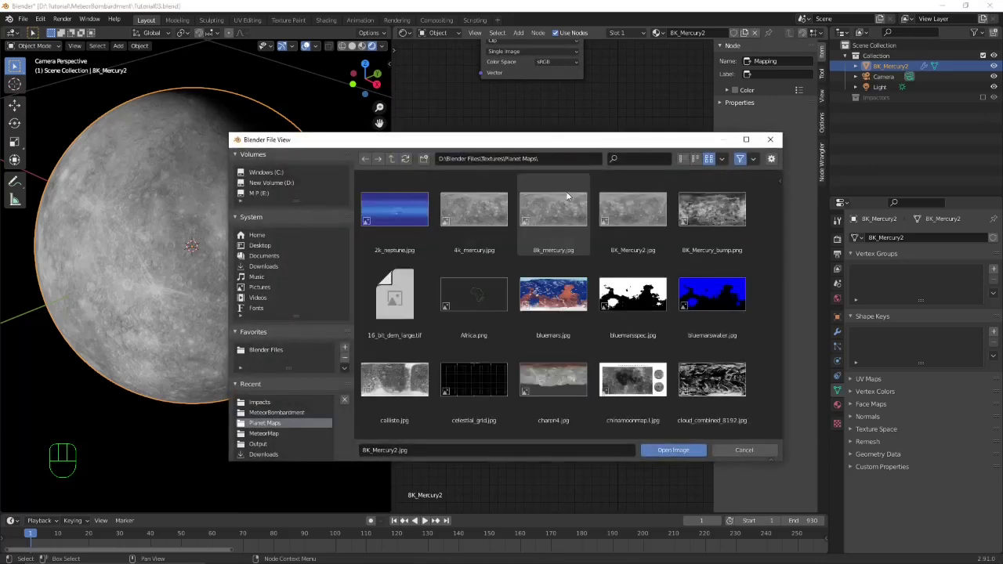
left_click(261, 402)
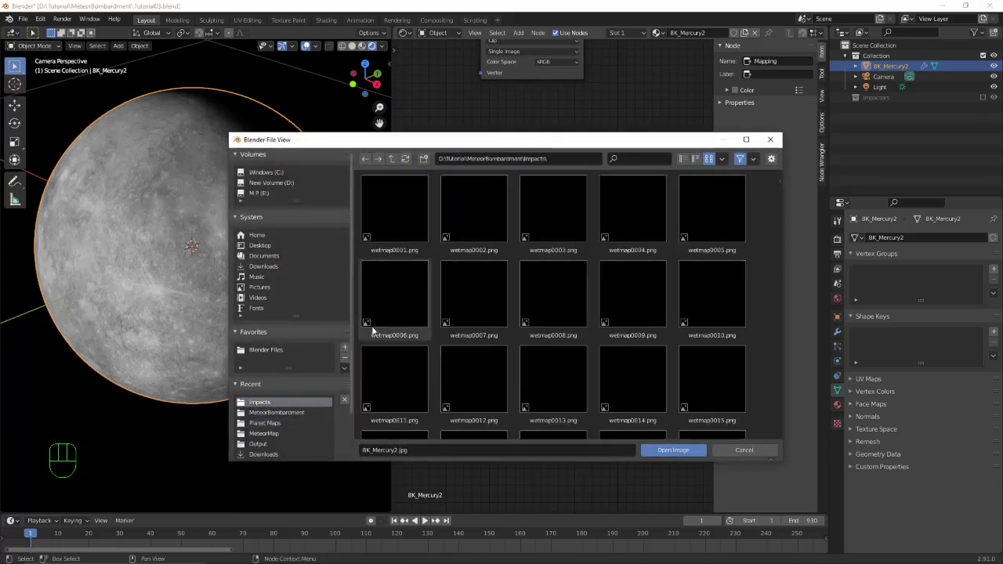
left_click(407, 209)
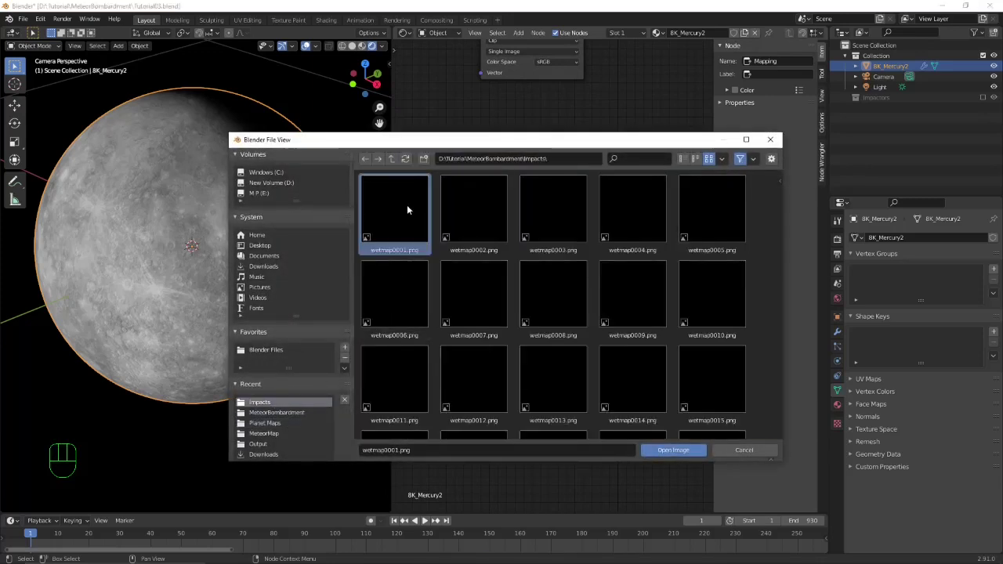
key("a")
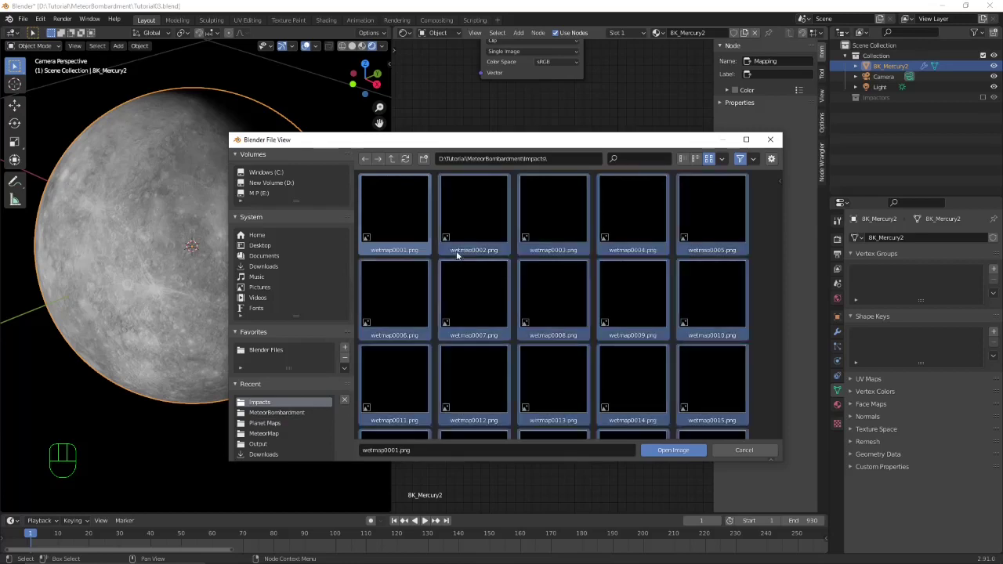
left_click(671, 450)
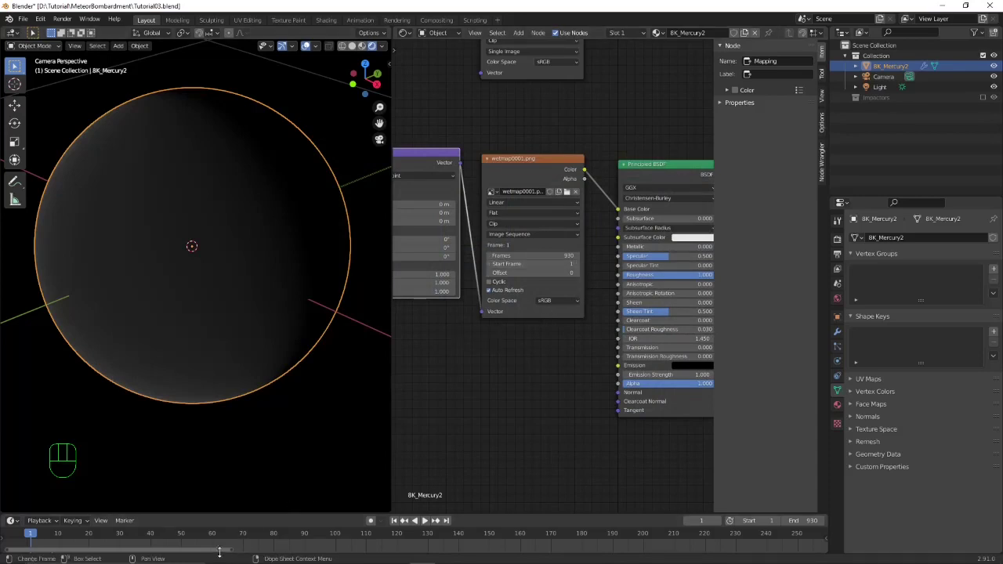
Step: Scrub and play the timeline to preview the wetmap impact spots on the sphere
middle_click_drag(399, 535, 238, 532, "ctrl")
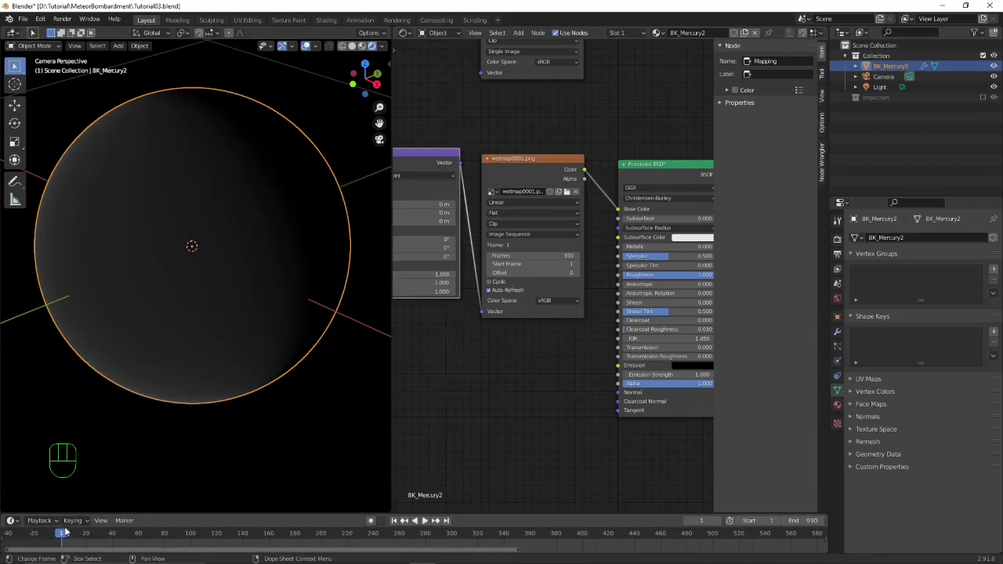
left_click_drag(65, 532, 196, 534)
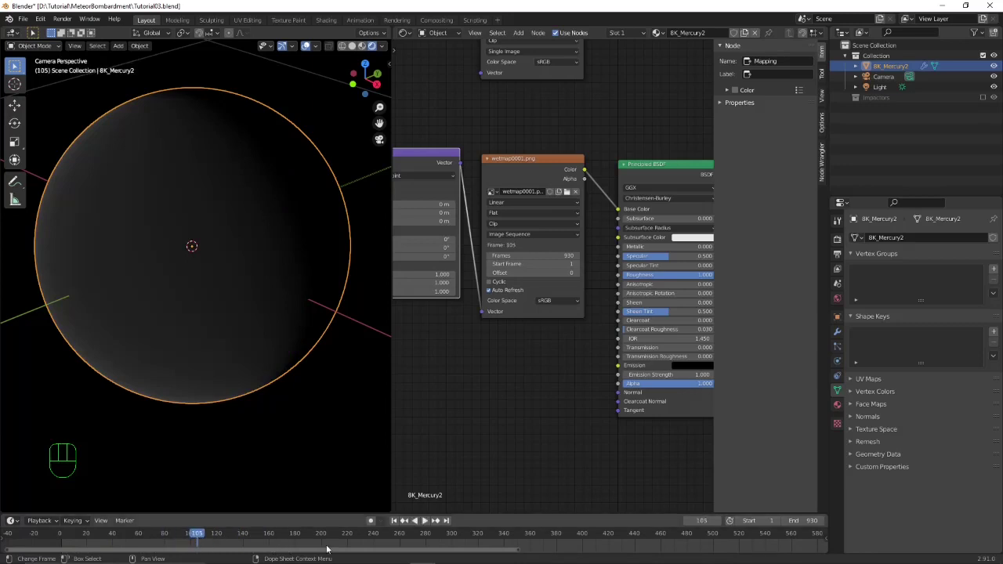
left_click(424, 520)
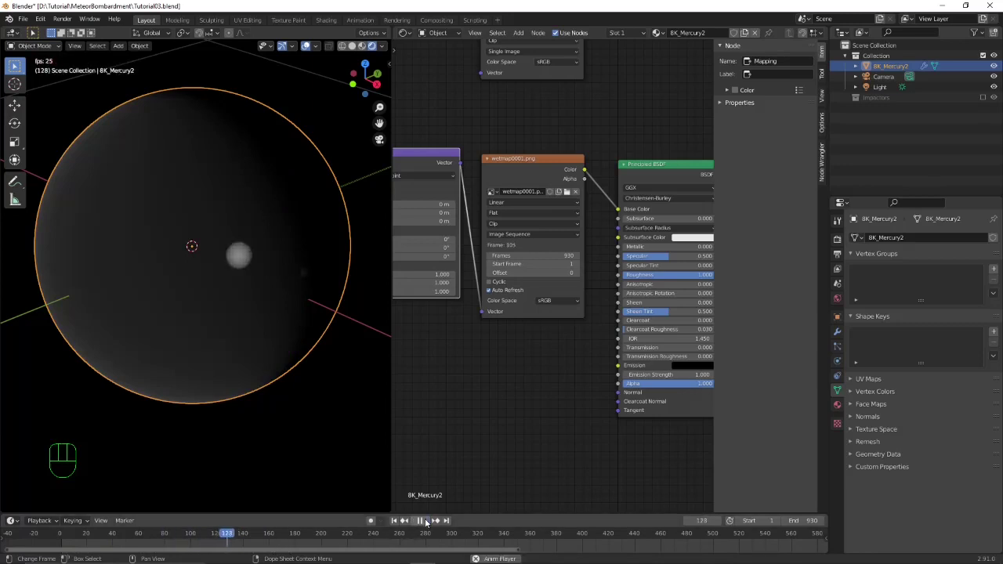
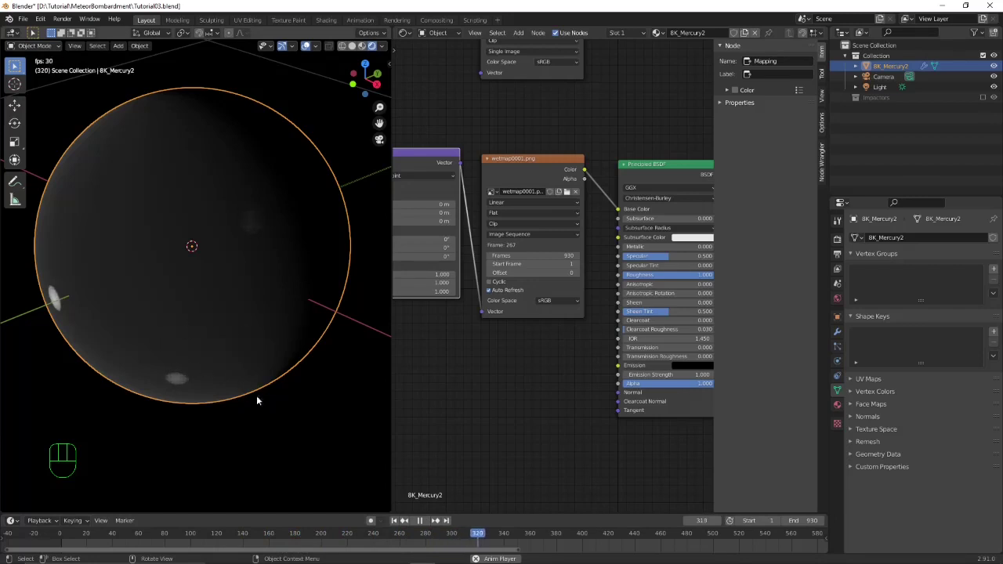
Step: Stop playback and move the mapping and wetmap image texture nodes left to make room
left_click(419, 521)
scroll(460, 430, "down", 3)
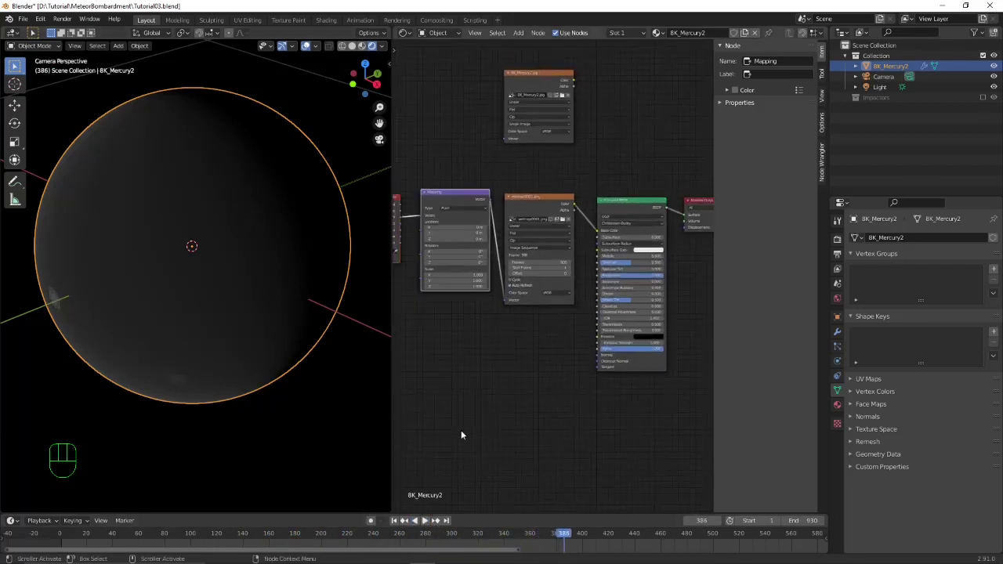
middle_click_drag(407, 403, 520, 338)
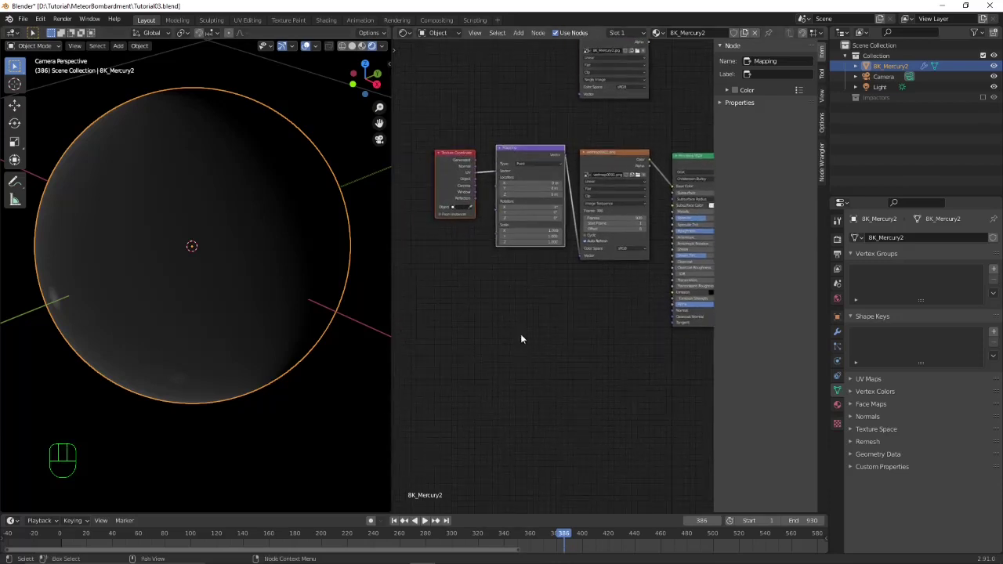
left_click_drag(470, 160, 382, 163)
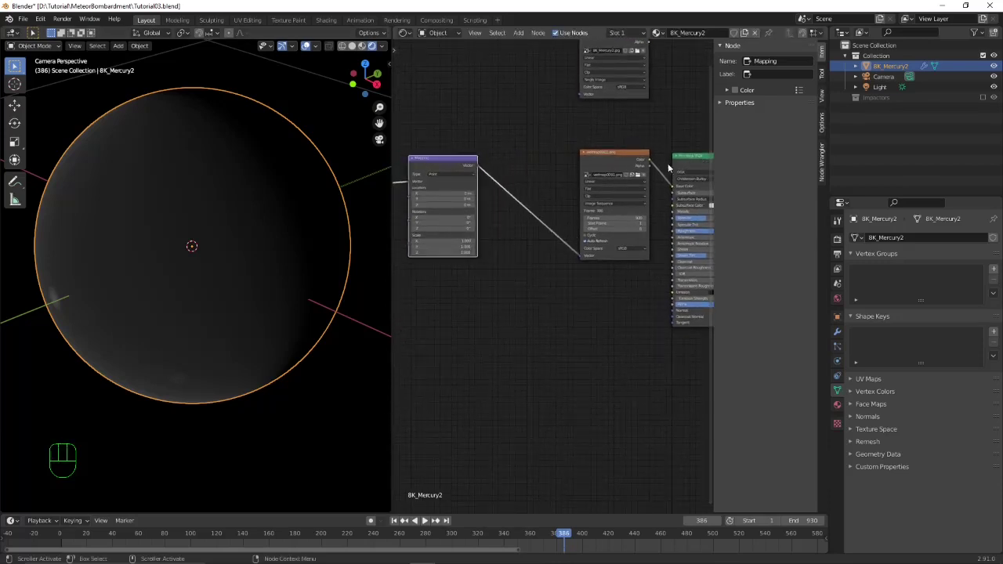
left_click_drag(610, 154, 535, 140)
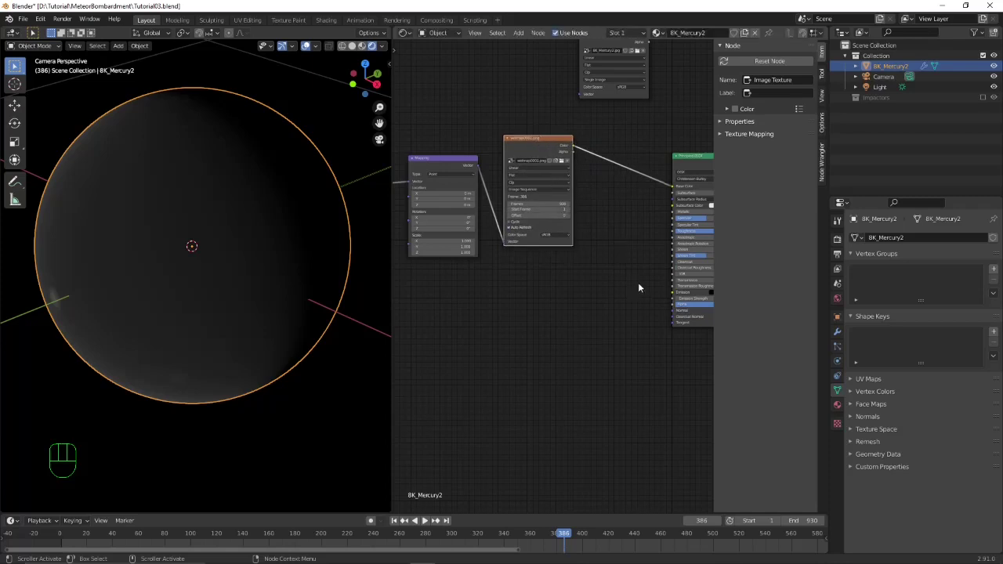
Step: Insert a ColorRamp node on the link between the wetmap texture and the Principled BSDF
key("shift+a")
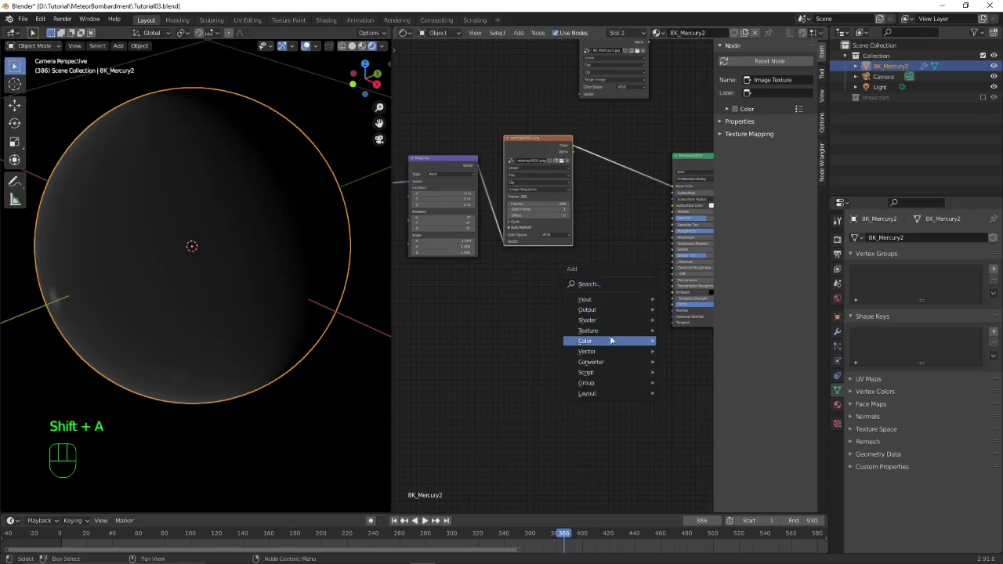
mouse_move(605, 362)
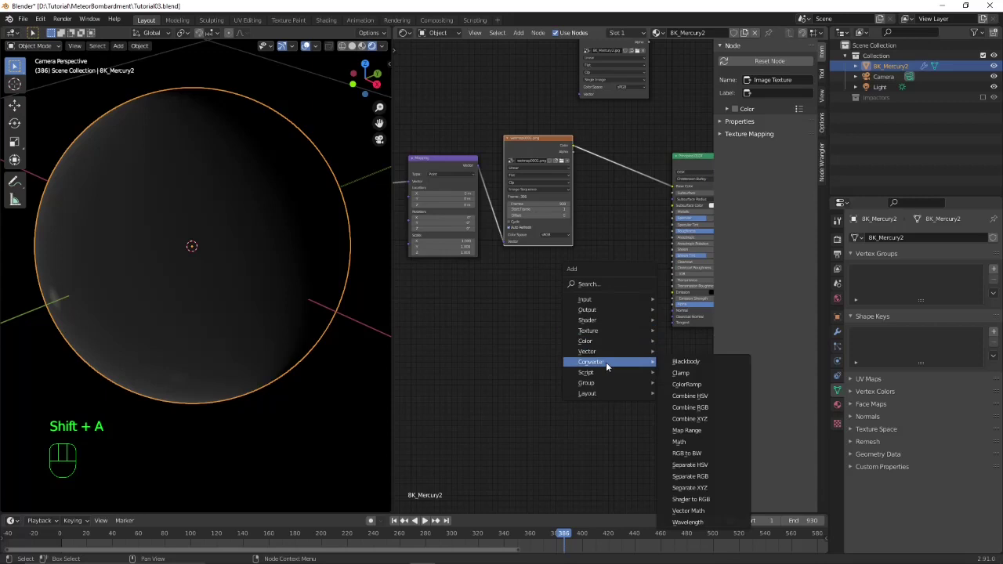
left_click(687, 385)
left_click(631, 153)
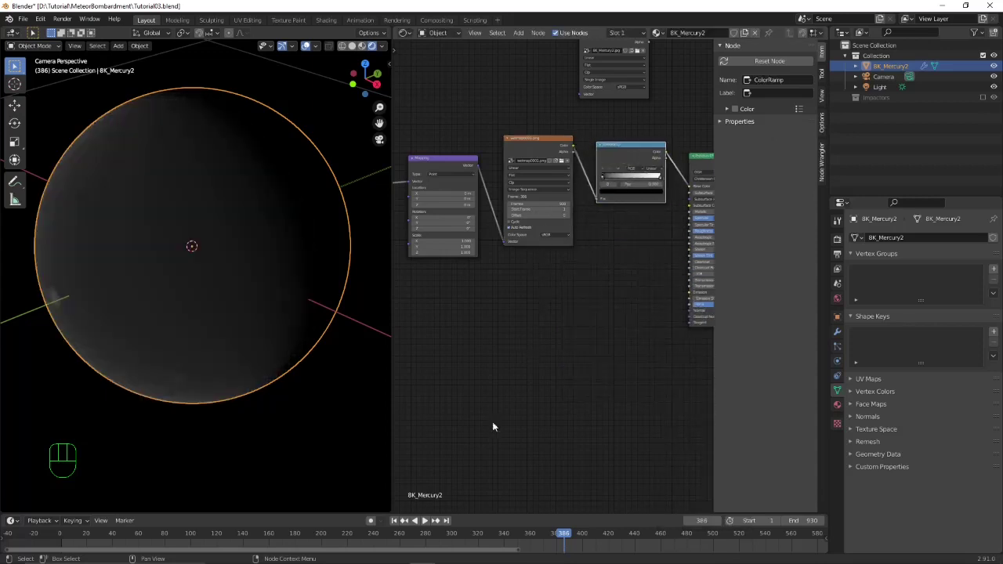
Step: Go to frame 211 and center the ColorRamp and shader nodes in view
left_click_drag(563, 533, 343, 546)
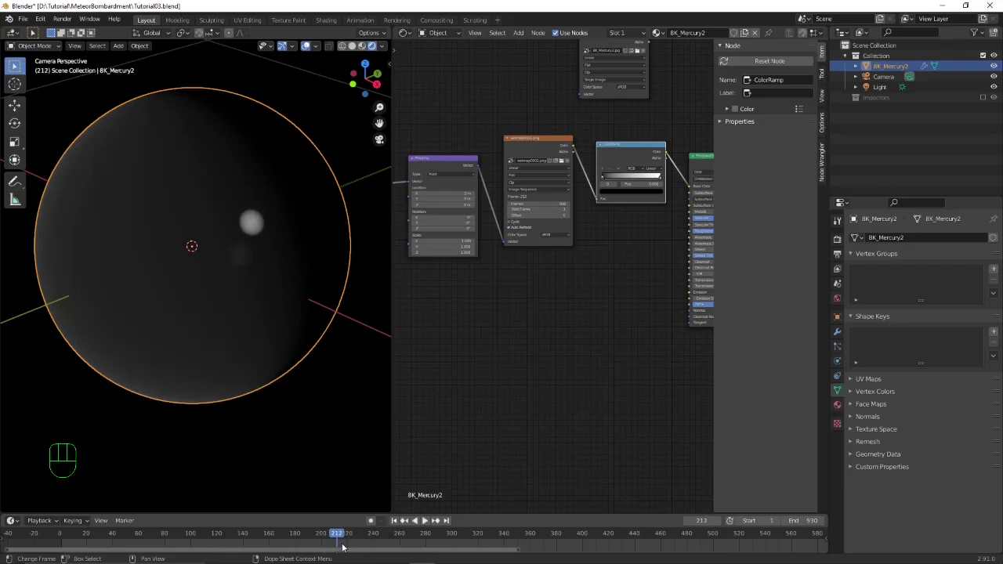
key("Left")
key("Left")
key("Right")
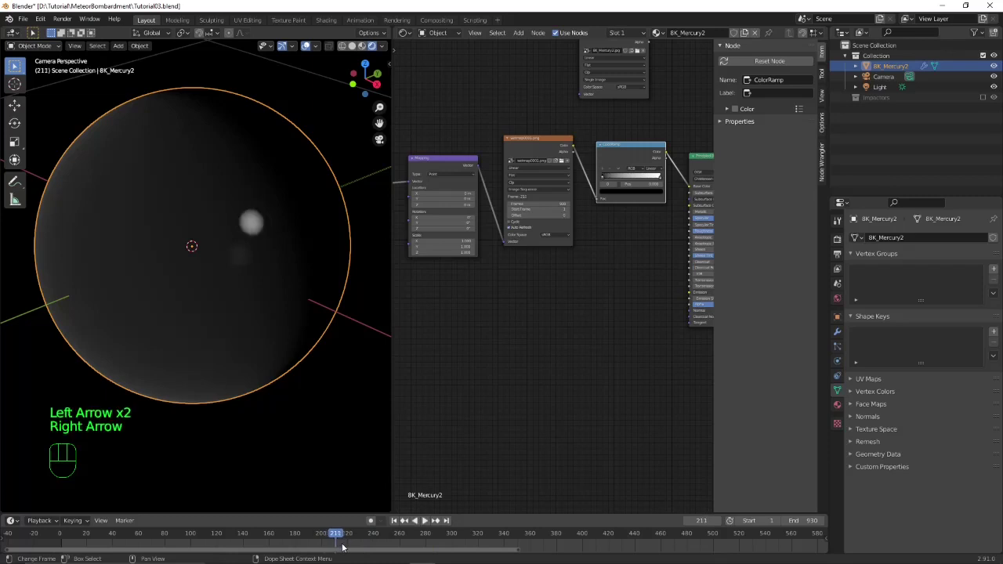
scroll(608, 372, "up", 3)
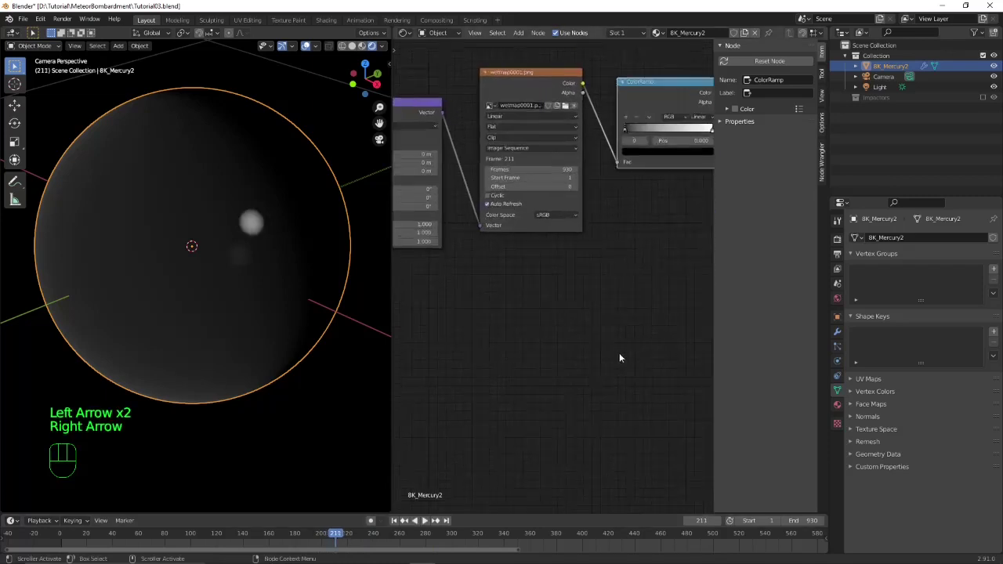
scroll(619, 353, "up", 2)
middle_click_drag(630, 291, 544, 376)
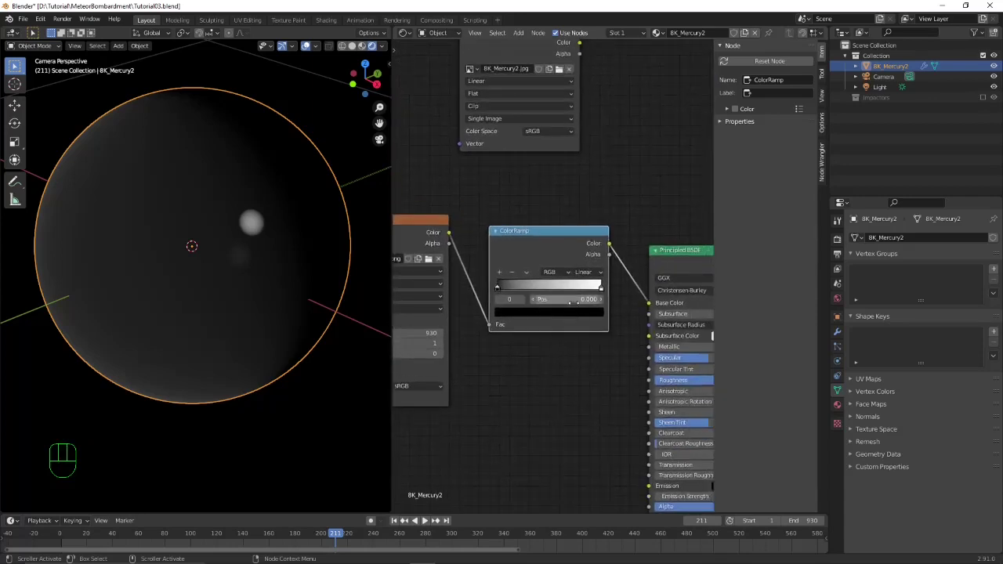
Step: Add a red colour stop to the ramp and move it toward the dark end
left_click(500, 273)
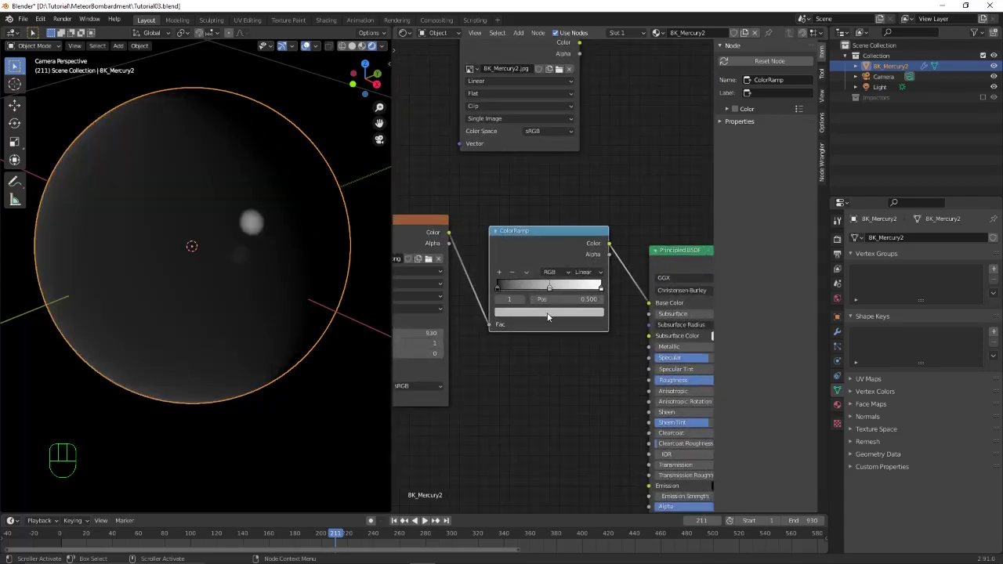
left_click(548, 315)
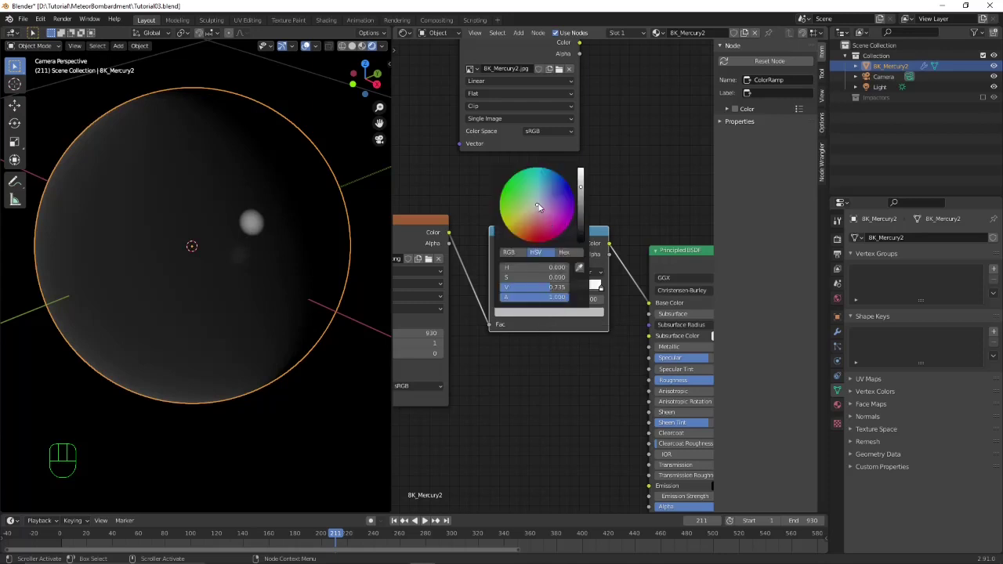
left_click_drag(536, 207, 565, 208)
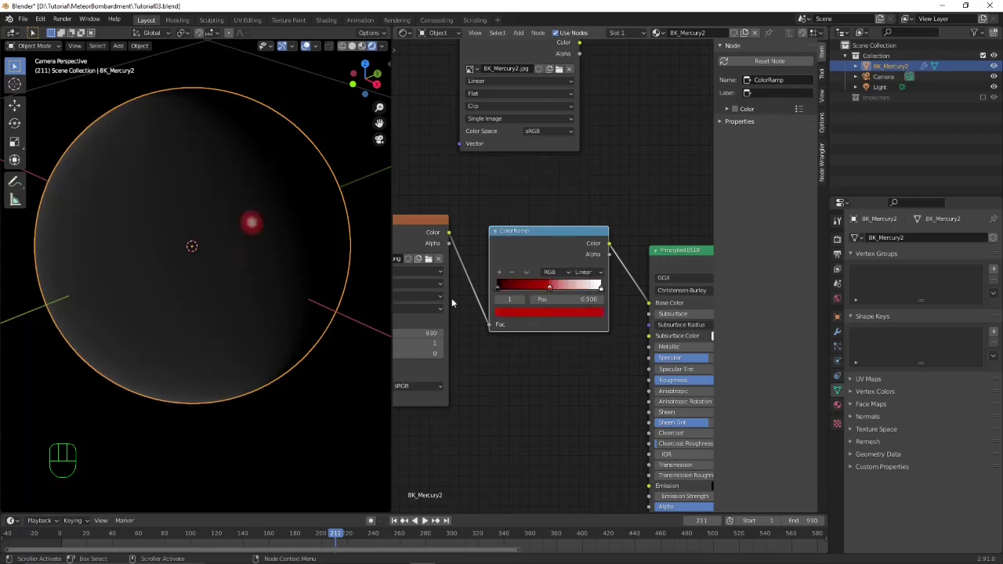
scroll(287, 278, "up", 2)
scroll(286, 274, "up", 3)
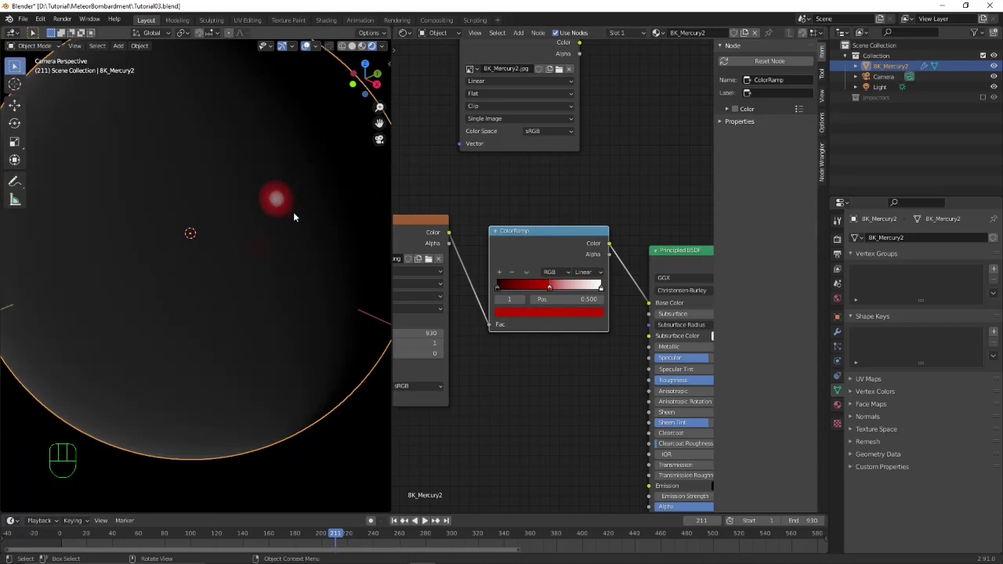
left_click_drag(549, 288, 517, 300)
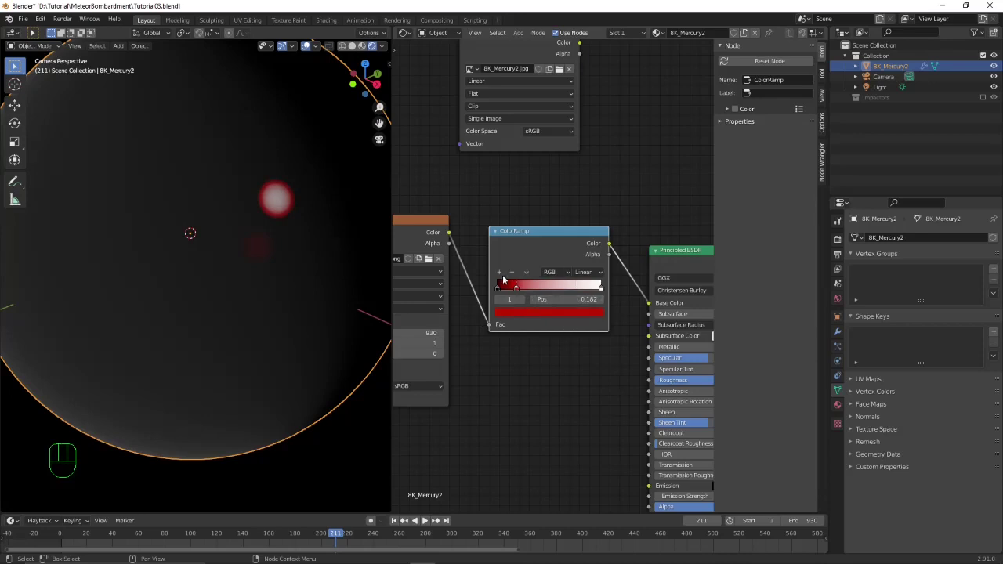
Step: Add a second stop at about 0.382 and give it full-strength red in RGB
left_click(499, 274)
left_click_drag(506, 290, 537, 291)
left_click(545, 313)
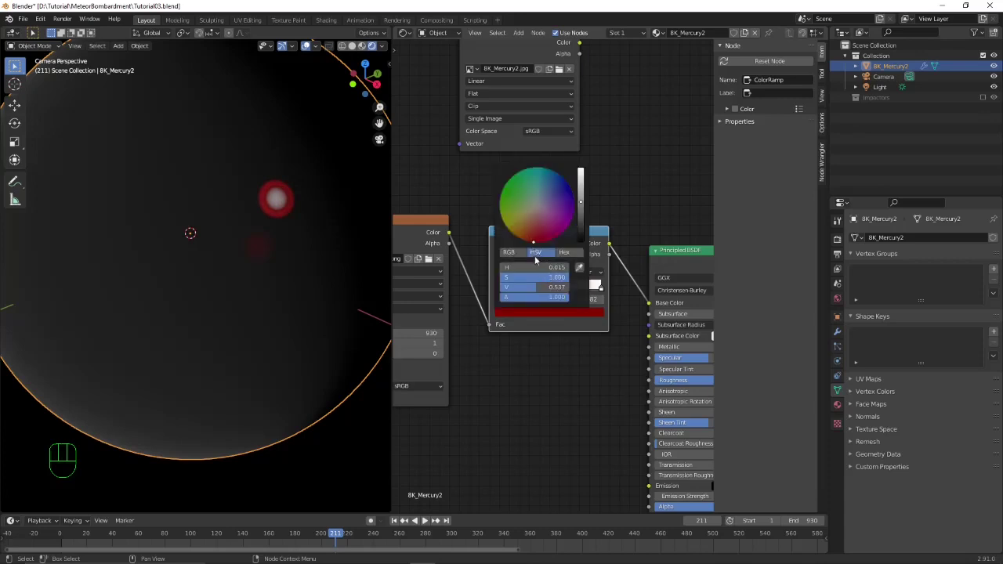
left_click(509, 251)
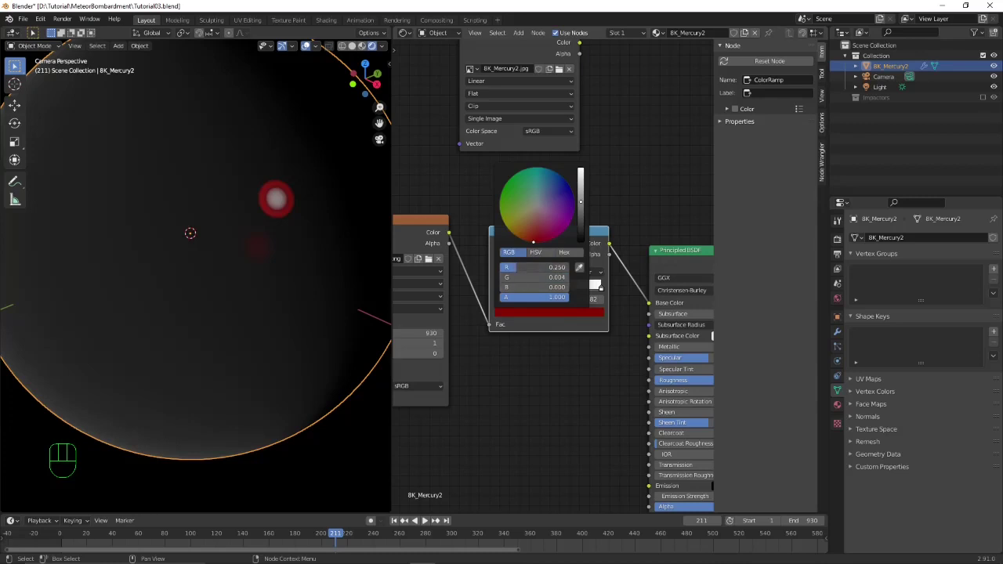
left_click_drag(539, 267, 575, 277)
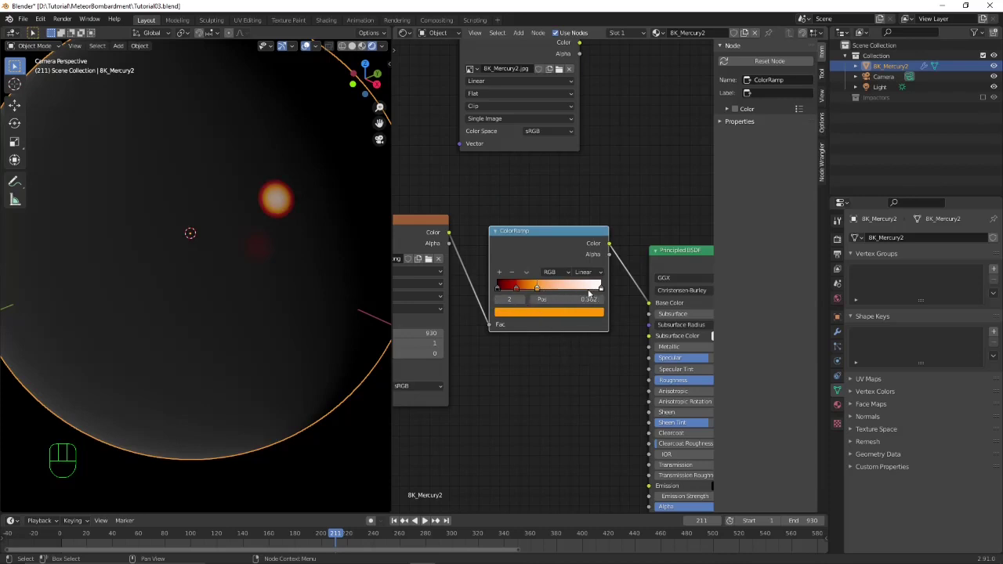
Step: Add a pale yellow stop between the orange and white stops
left_click(600, 290)
left_click(499, 273)
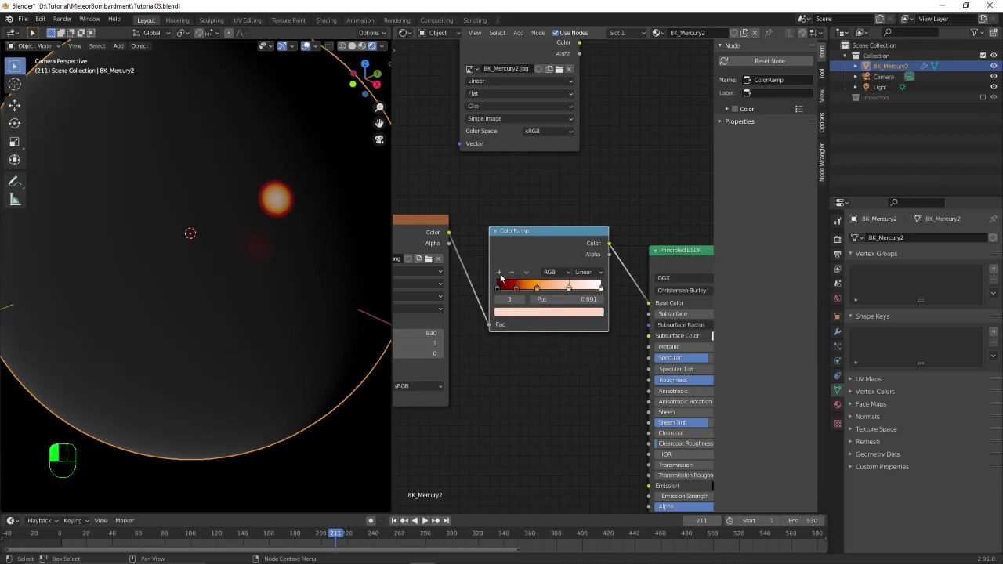
left_click(520, 313)
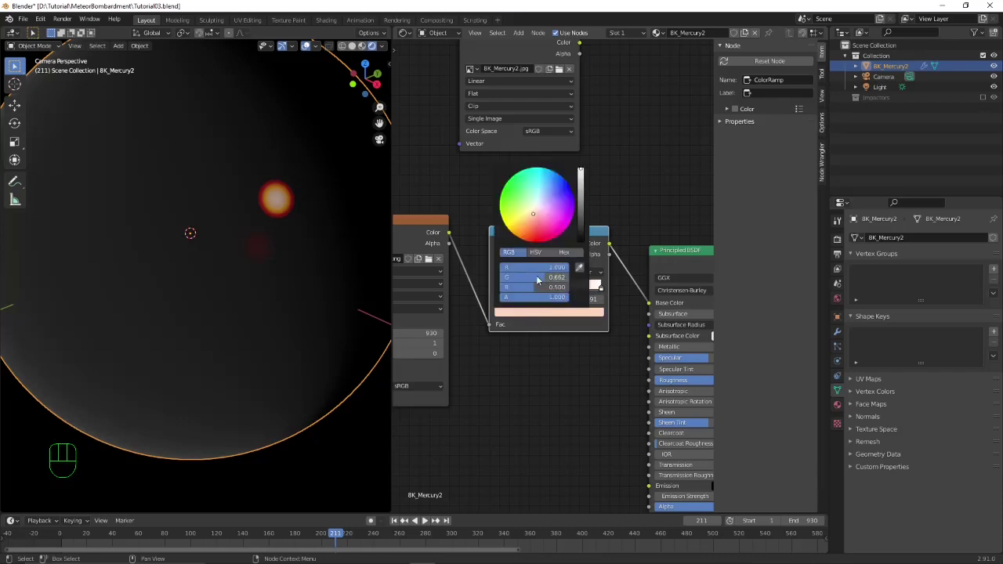
left_click_drag(540, 278, 509, 287)
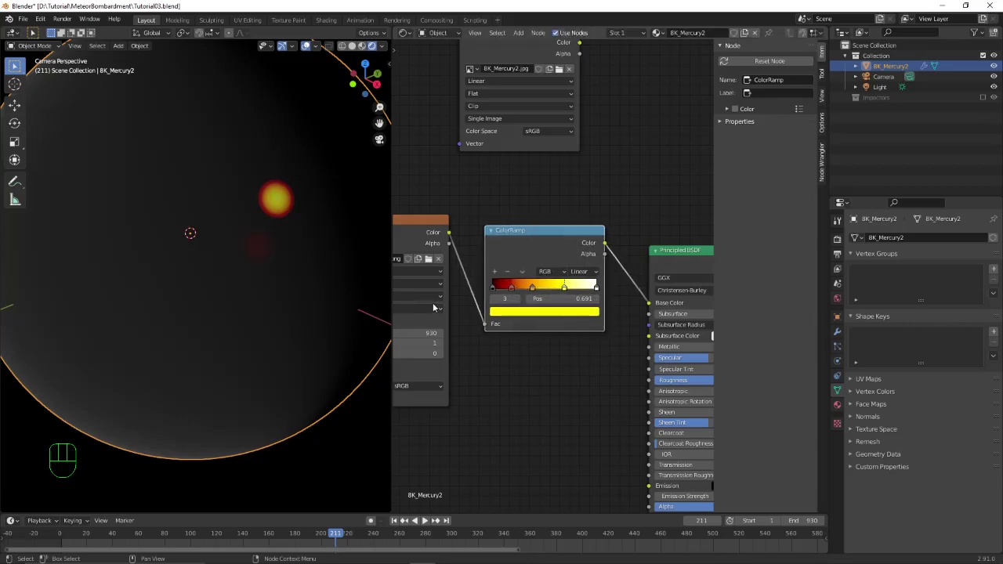
Step: Reposition the dark red stop along the ramp and inspect the glowing planet
scroll(296, 248, "up", 2)
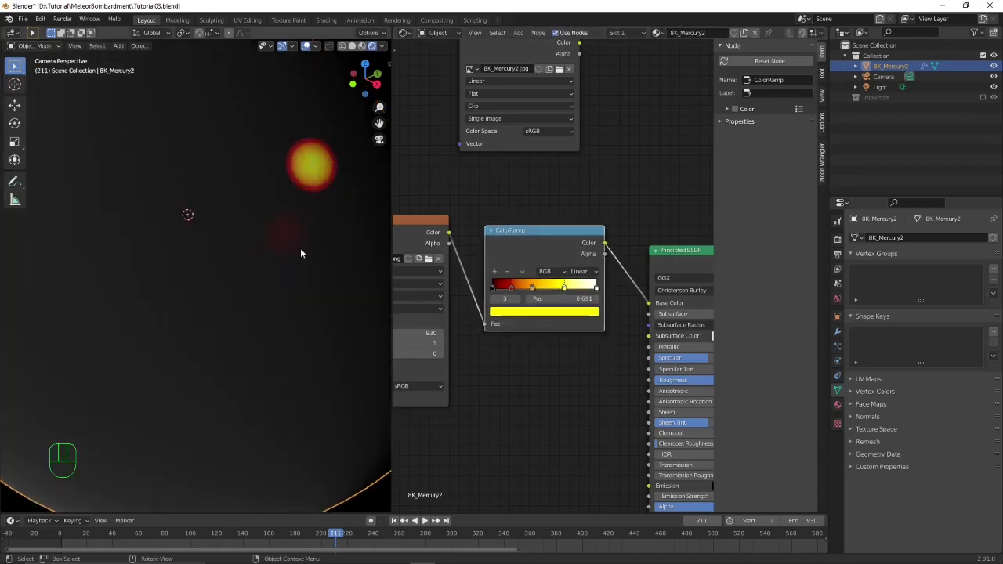
left_click(501, 291)
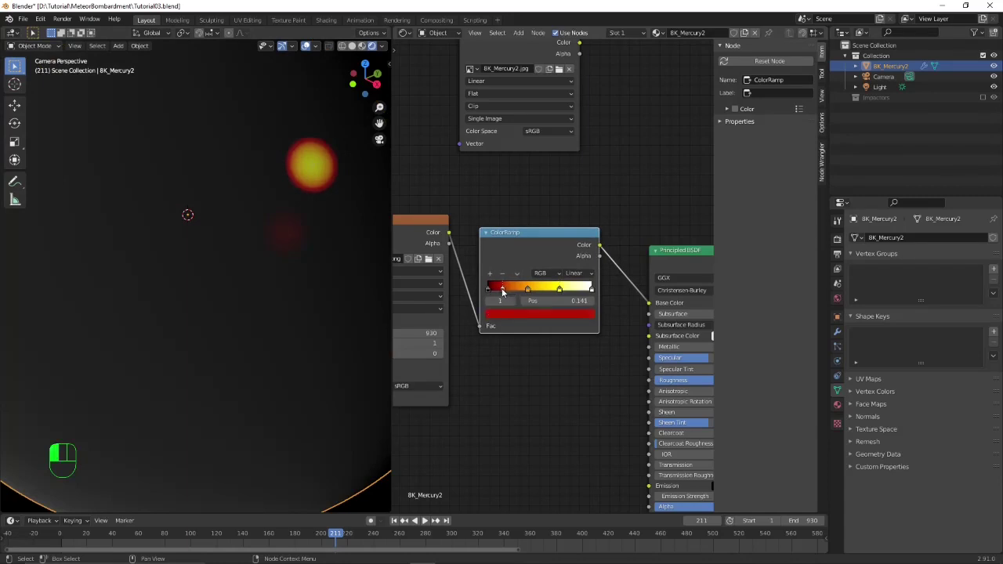
left_click_drag(527, 291, 550, 294)
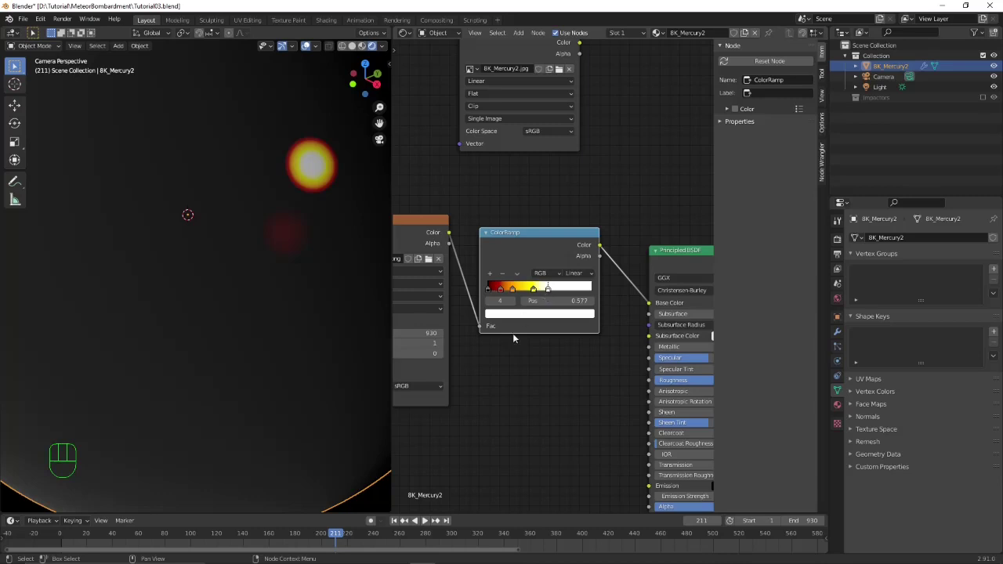
scroll(513, 333, "down", 3)
mouse_move(322, 318)
middle_mouse_down()
mouse_move(297, 334)
mouse_move(334, 309)
middle_mouse_up()
Step: Connect the wetmap image texture's colour output to the Principled BSDF Emission input
key("KP_0")
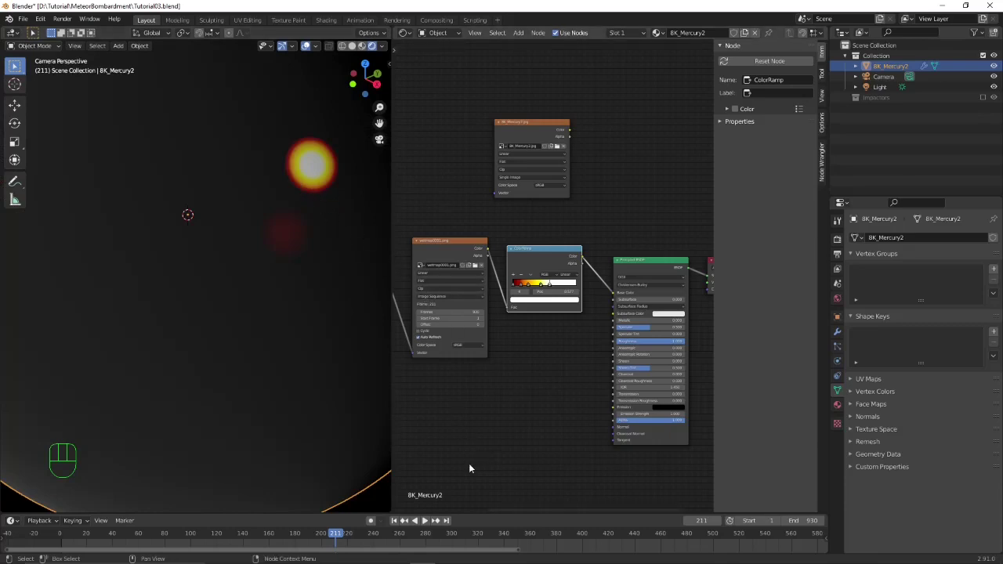
middle_click_drag(506, 447, 542, 320)
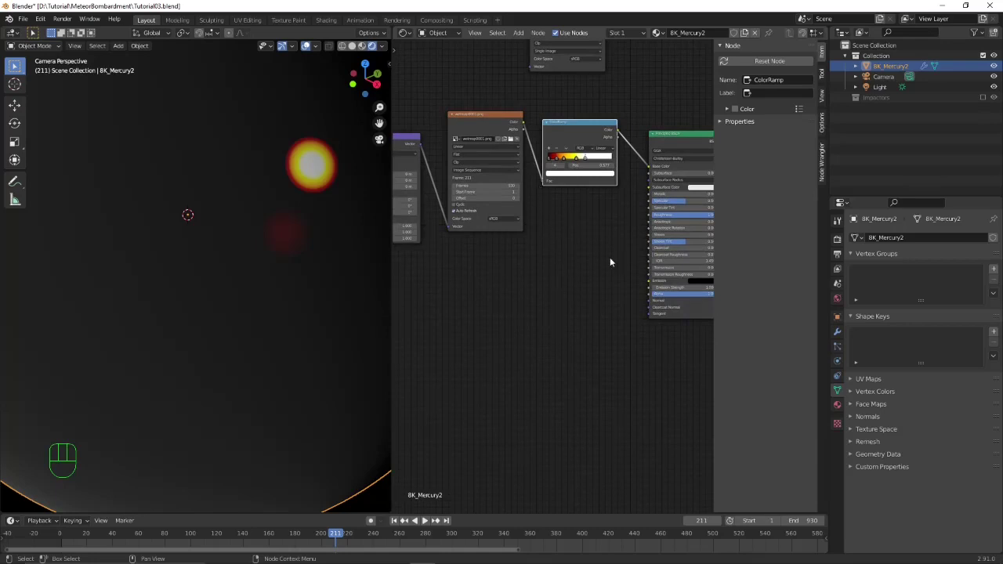
scroll(653, 305, "up", 2)
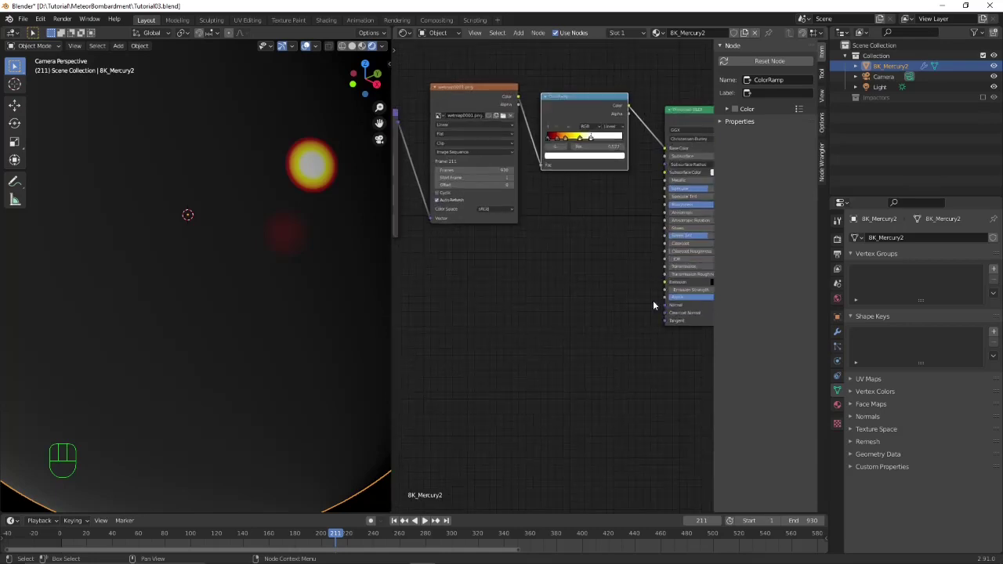
left_click(518, 99)
left_click_drag(518, 99, 523, 110)
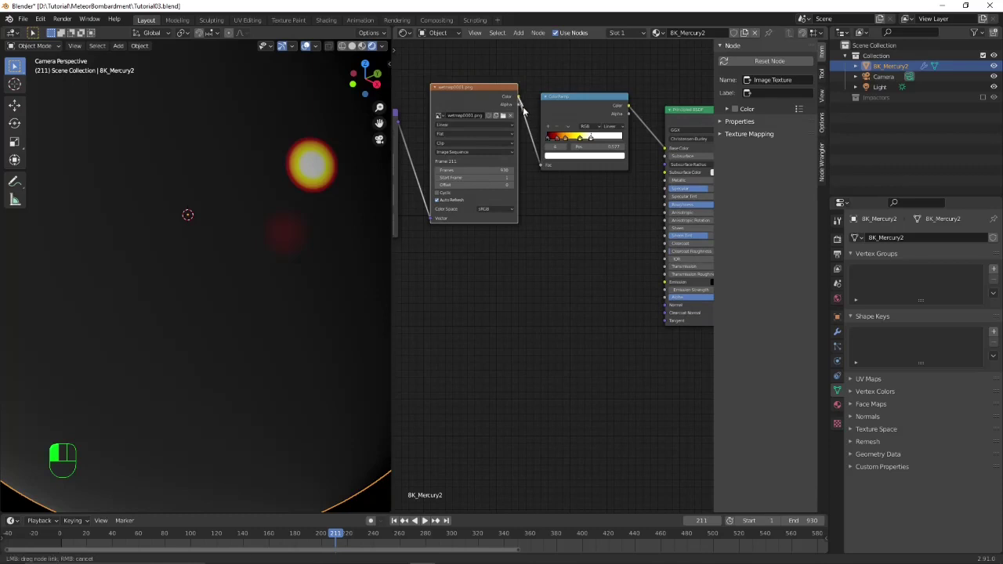
left_click_drag(531, 174, 664, 283)
middle_click_drag(608, 264, 558, 249)
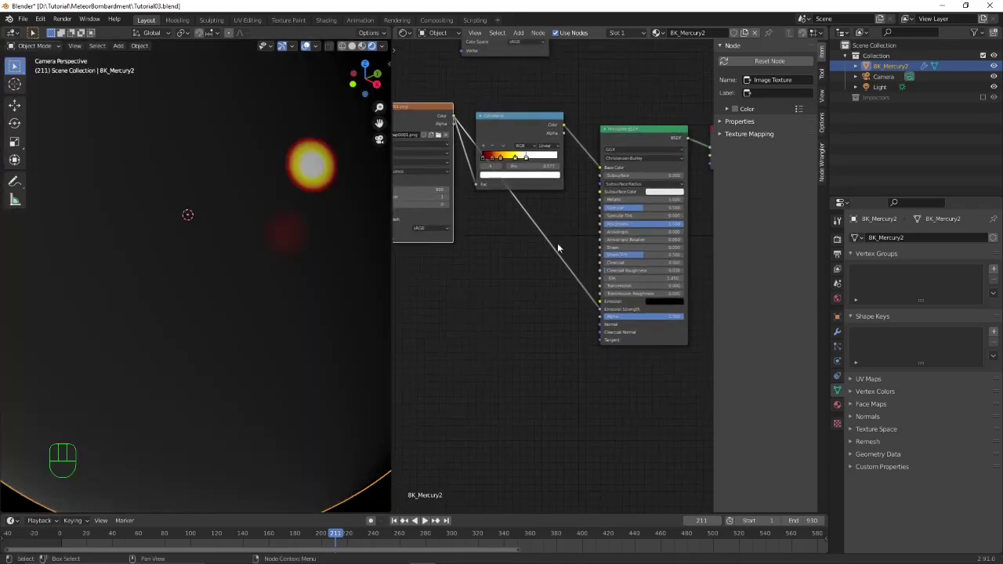
Step: Link the ColorRamp colour into Emission and leave camera view to see the glowing sphere
left_click_drag(564, 126, 598, 301)
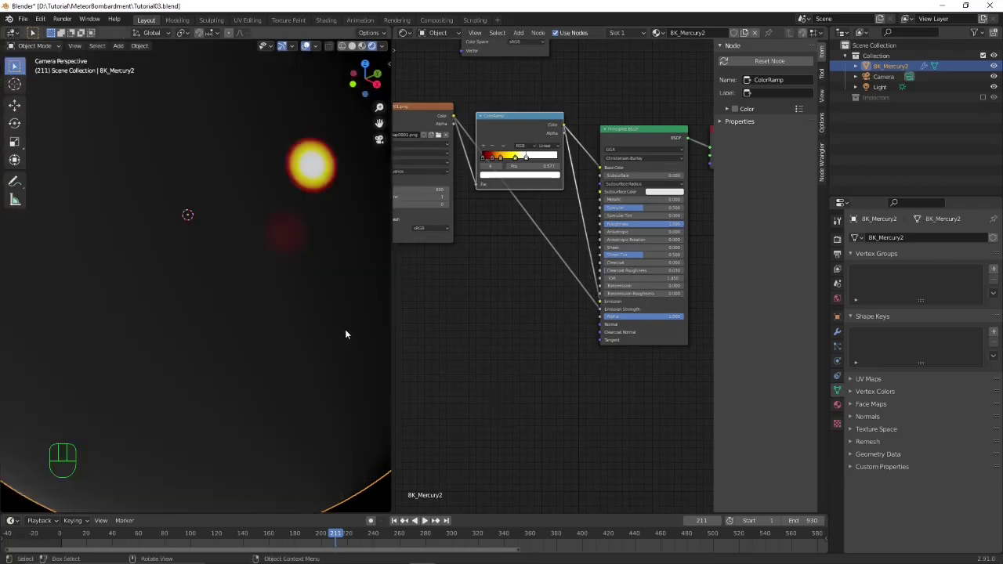
scroll(338, 311, "down", 5)
middle_click_drag(338, 312, 362, 300)
scroll(325, 311, "up", 6)
middle_click_drag(449, 219, 543, 241)
scroll(550, 316, "down", 2)
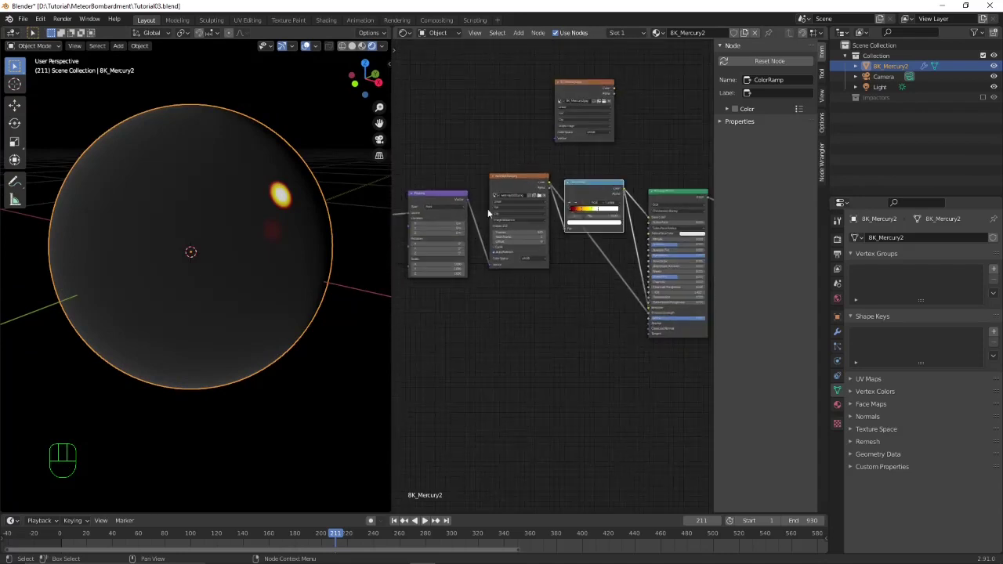
Step: Rearrange the Mapping, 8K_Mercury2 image and ColorRamp nodes to free up space
left_click(576, 81)
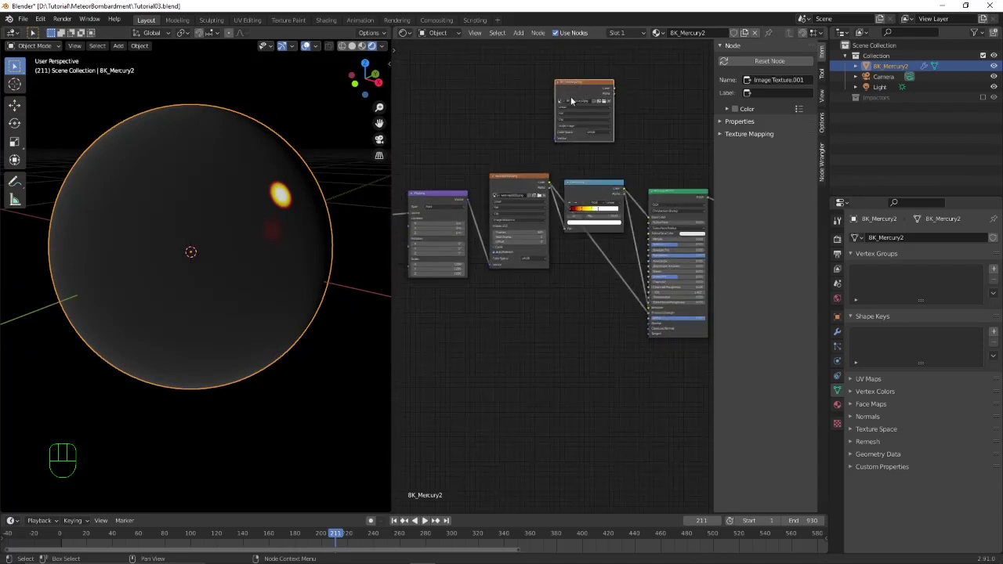
left_click_drag(444, 198, 394, 210)
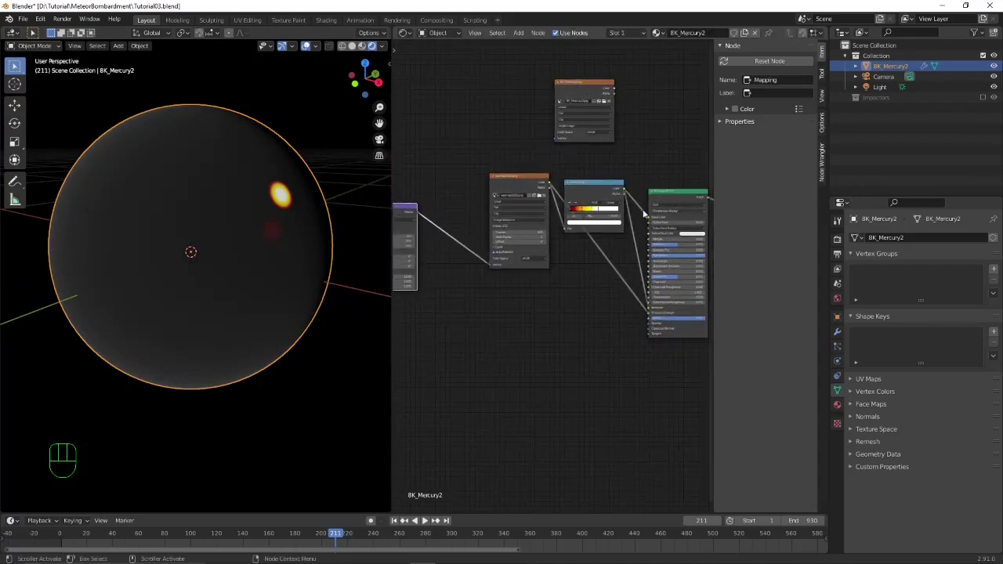
left_click_drag(529, 191, 482, 238)
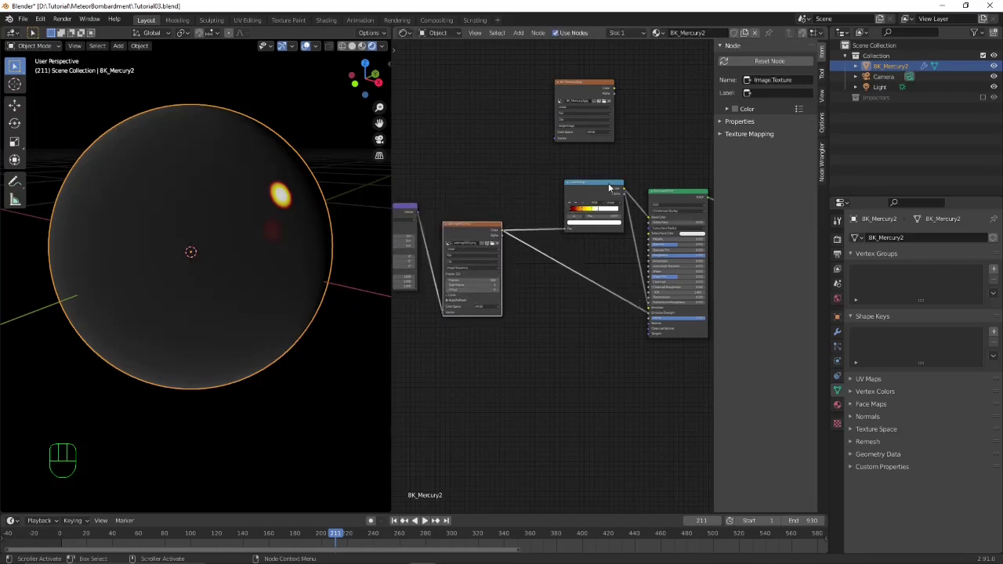
left_click_drag(600, 187, 551, 192)
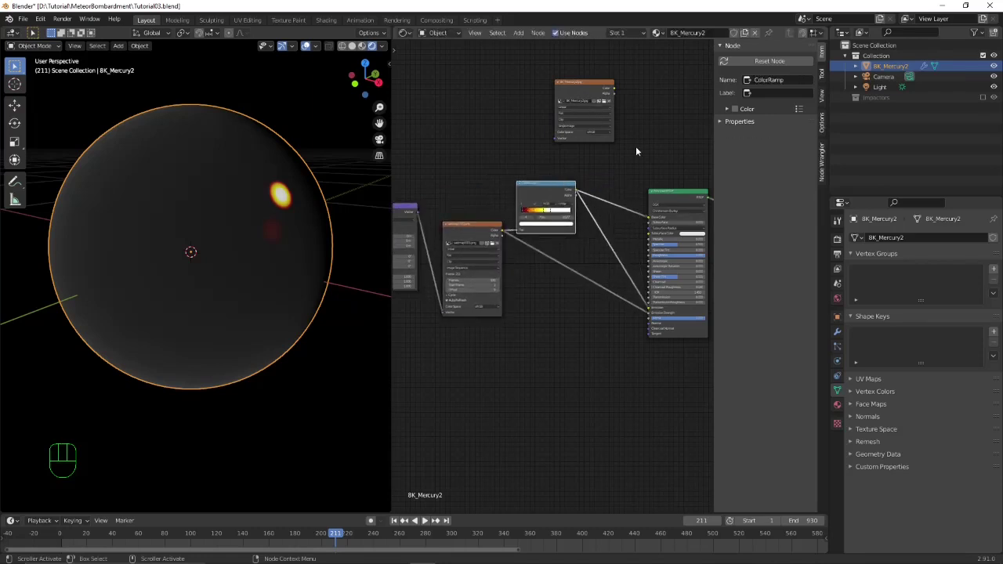
scroll(633, 153, "up", 2)
middle_click_drag(631, 157, 565, 211)
left_click_drag(515, 107, 474, 121)
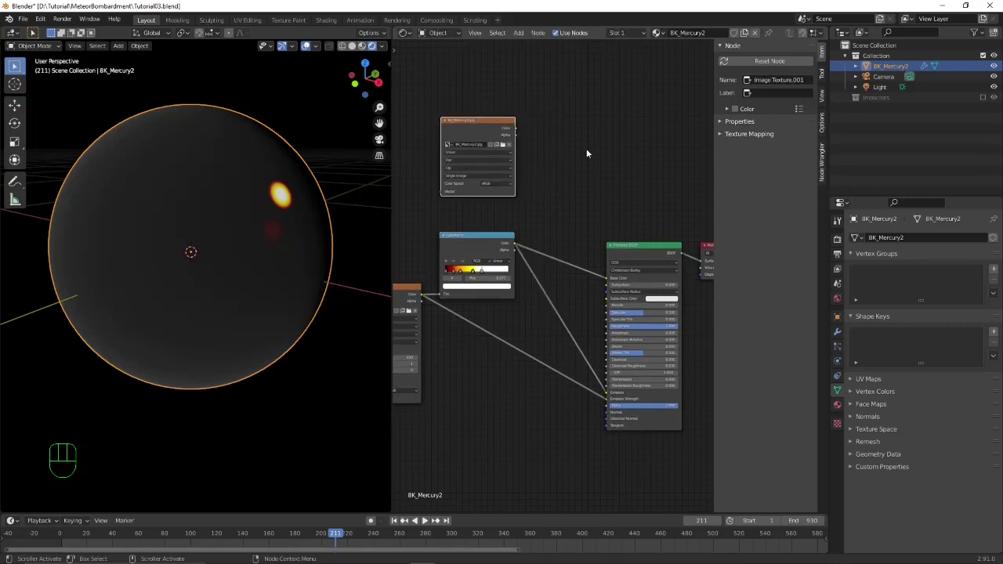
Step: Add a Mix RGB node and connect the ColorRamp and 8K_Mercury2 colours into it
key("shift+a")
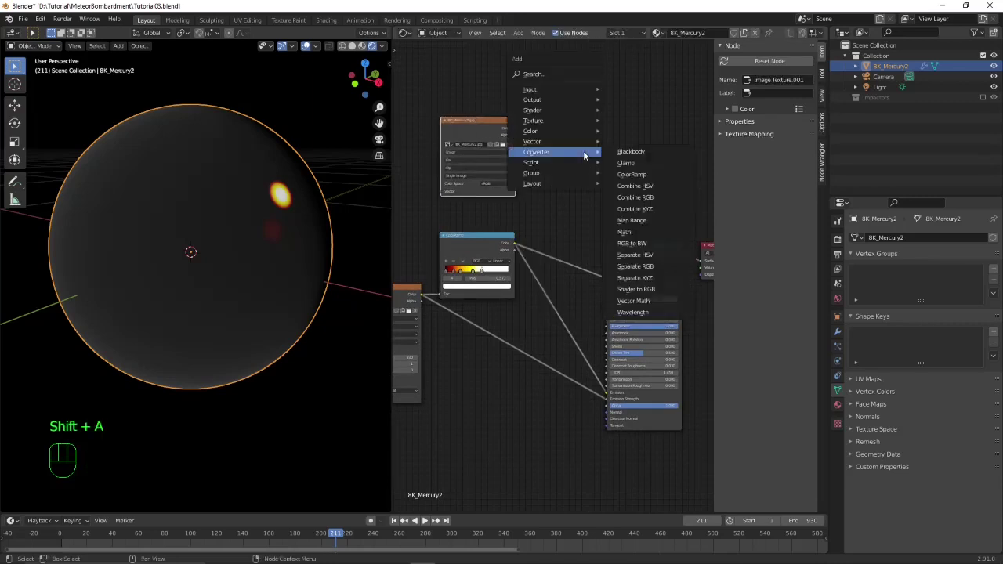
mouse_move(564, 135)
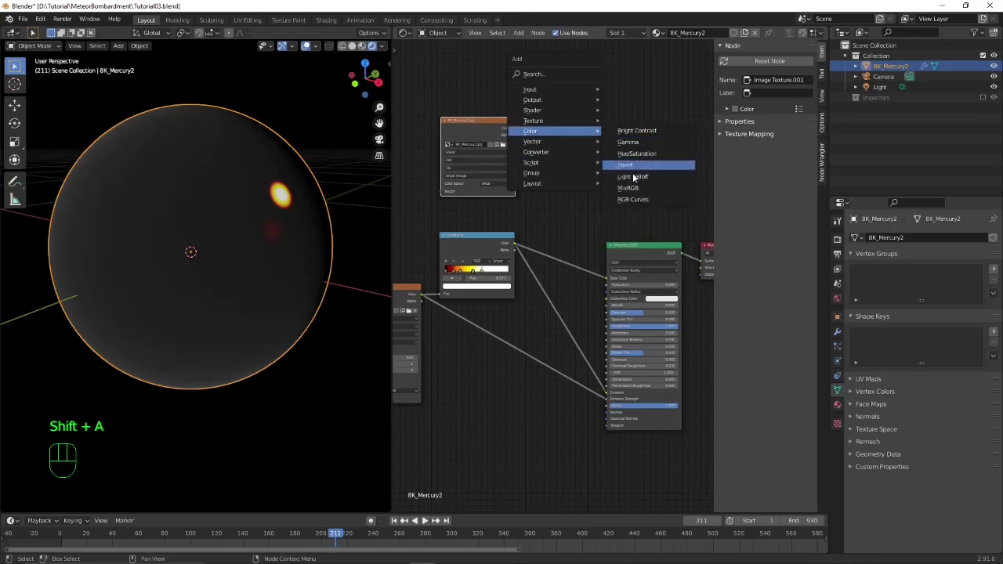
left_click(633, 190)
left_click(562, 173)
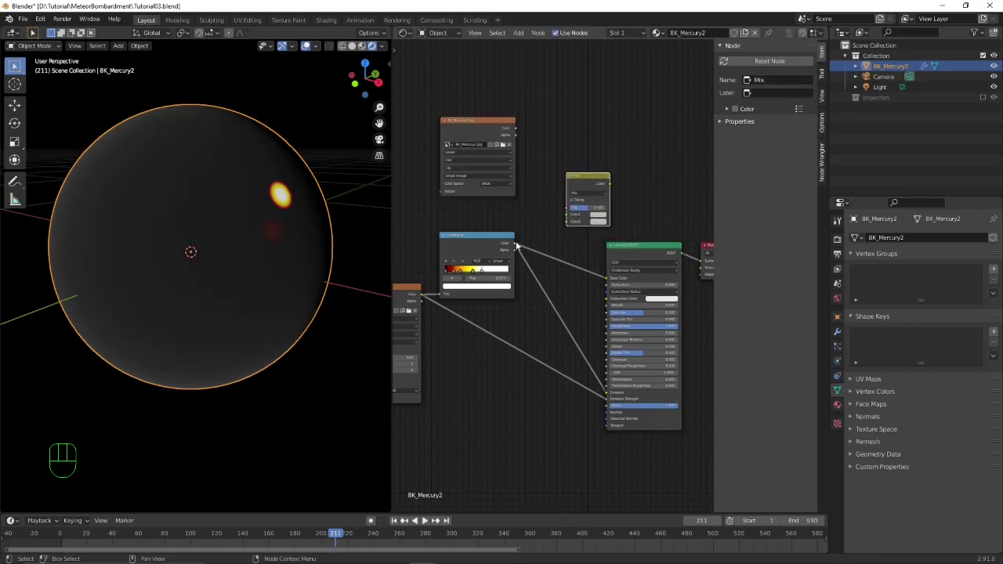
left_click_drag(591, 183, 560, 185)
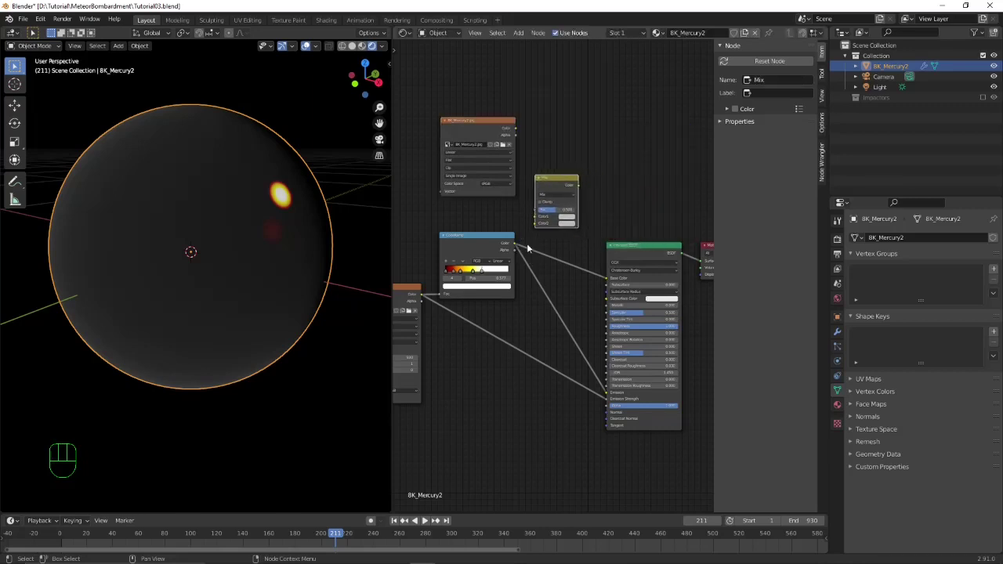
left_click_drag(515, 247, 538, 224)
left_click_drag(481, 133, 536, 224)
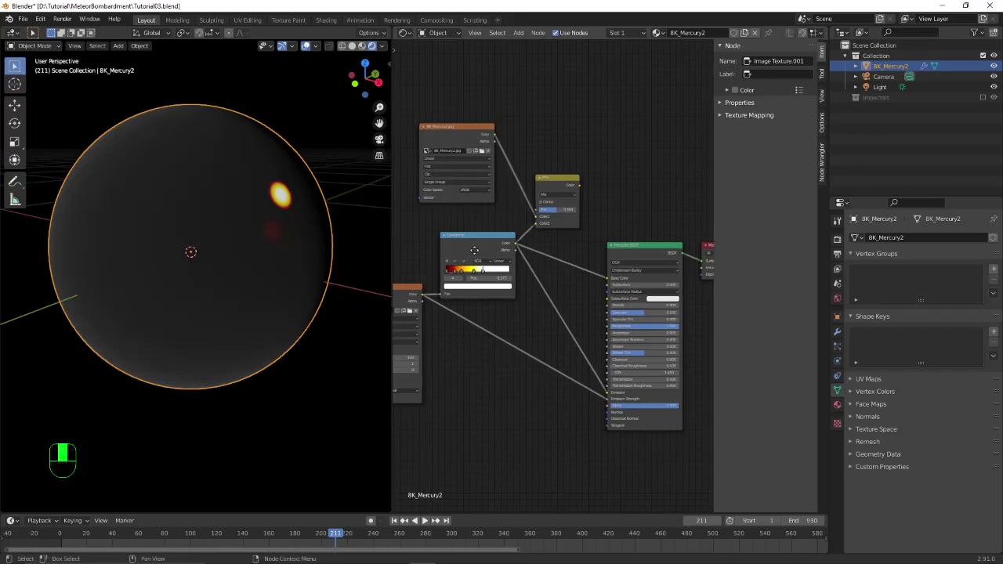
Step: Connect the impact image colour into the Mix node and inspect the textured sphere
middle_click_drag(474, 250, 496, 249)
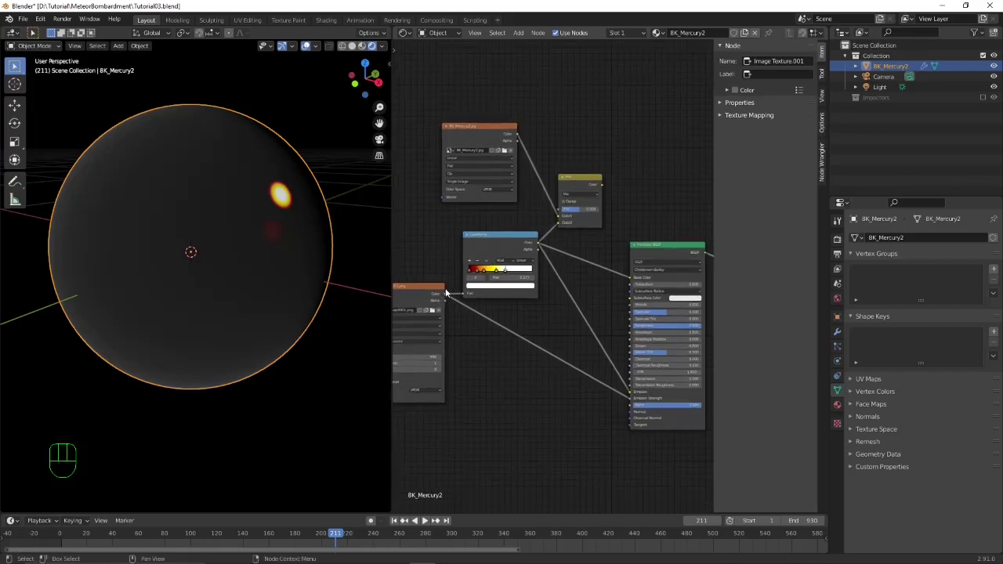
middle_click_drag(446, 293, 474, 282)
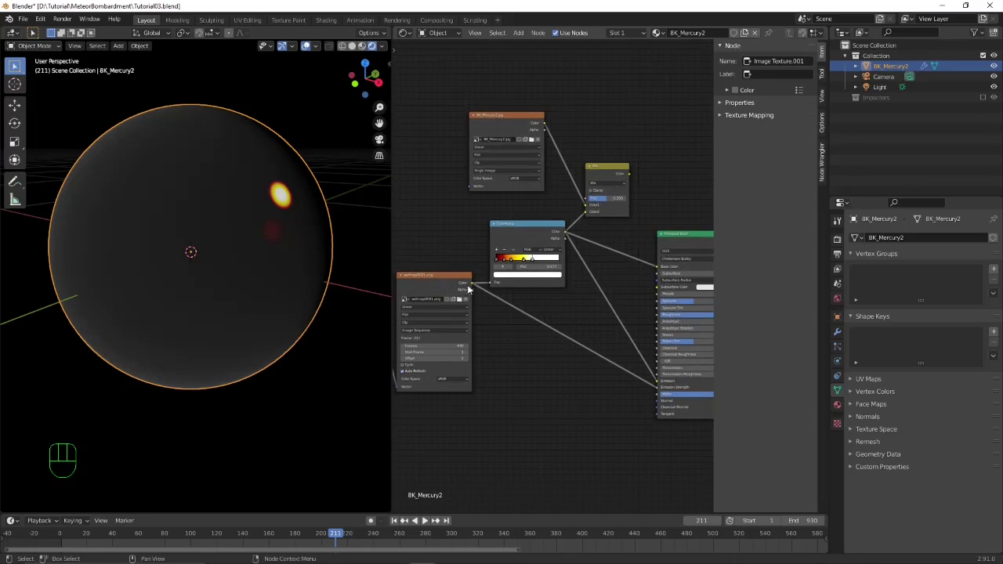
left_click_drag(472, 288, 653, 272)
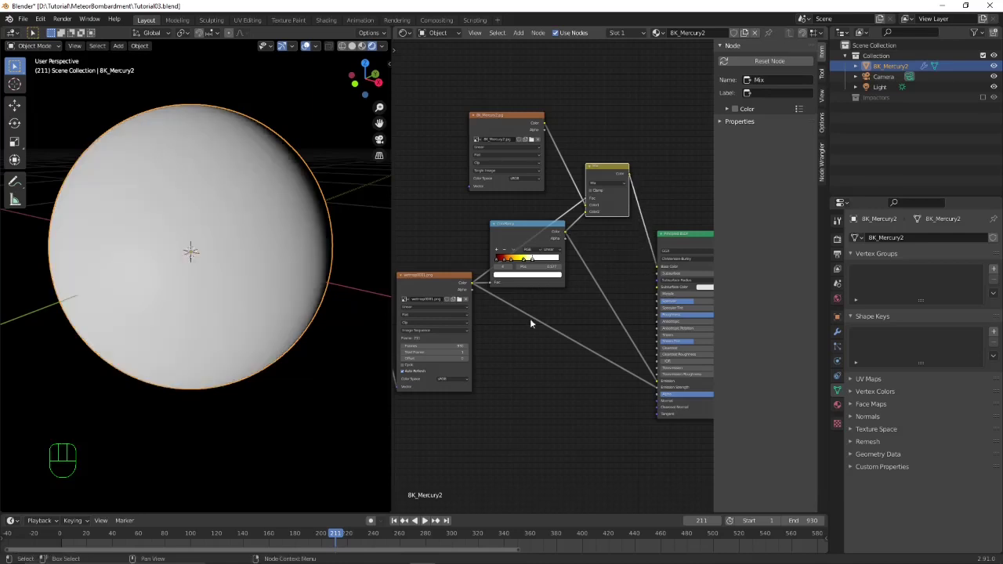
mouse_move(258, 318)
middle_mouse_down()
mouse_move(198, 333)
mouse_move(179, 302)
mouse_move(254, 306)
mouse_move(251, 321)
mouse_move(243, 309)
middle_mouse_up()
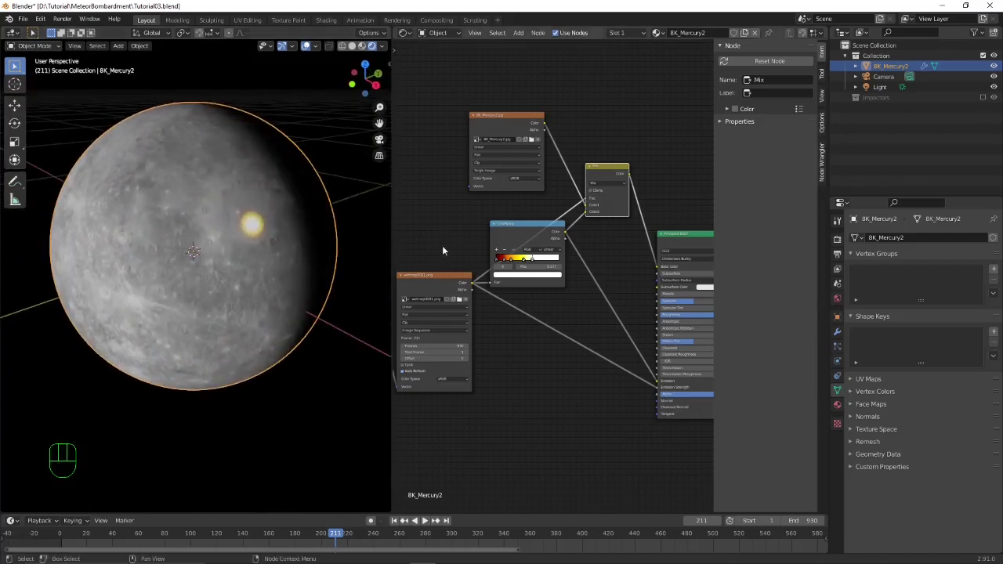
scroll(342, 250, "up", 2)
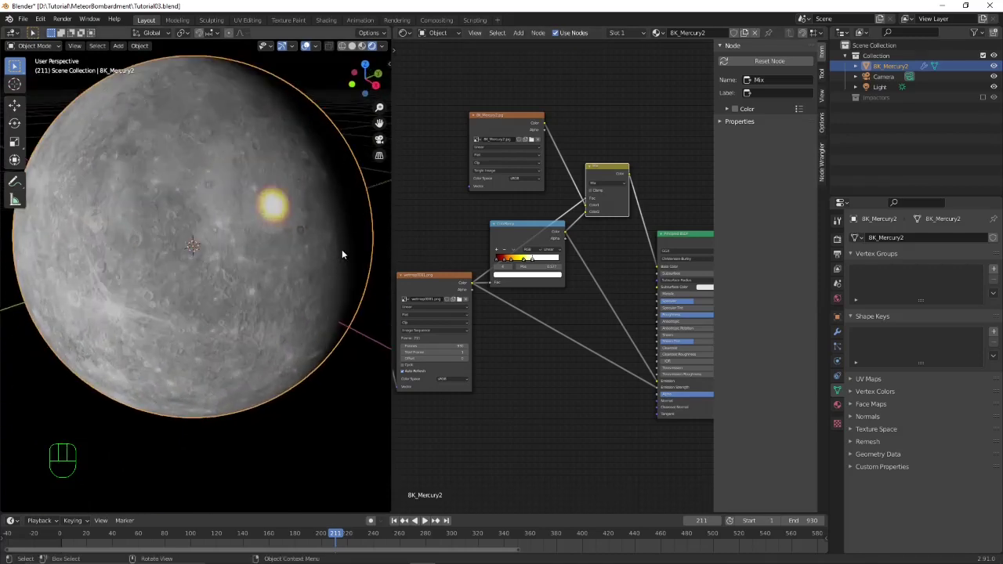
middle_click_drag(452, 224, 583, 206)
left_click_drag(625, 129, 449, 135)
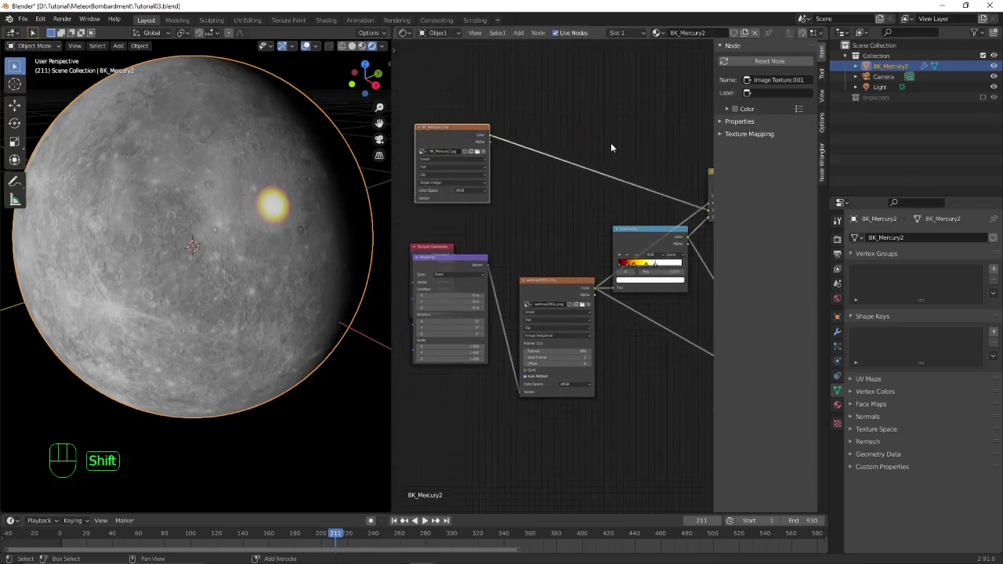
Step: Insert a ColorRamp on the link coming out of the Mercury surface image
key("shift+a")
mouse_move(612, 146)
mouse_move(595, 164)
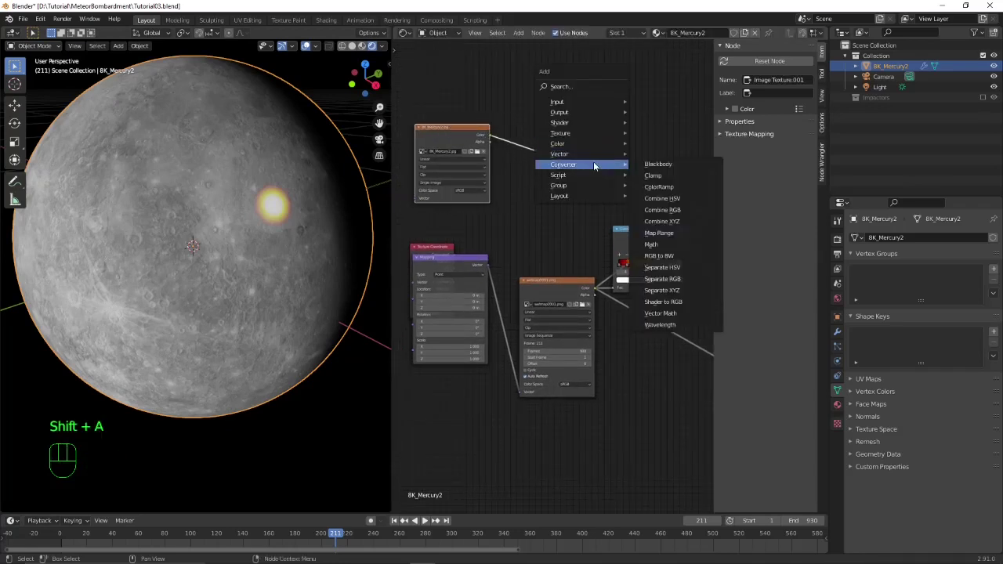
left_click(654, 165)
left_click(542, 132)
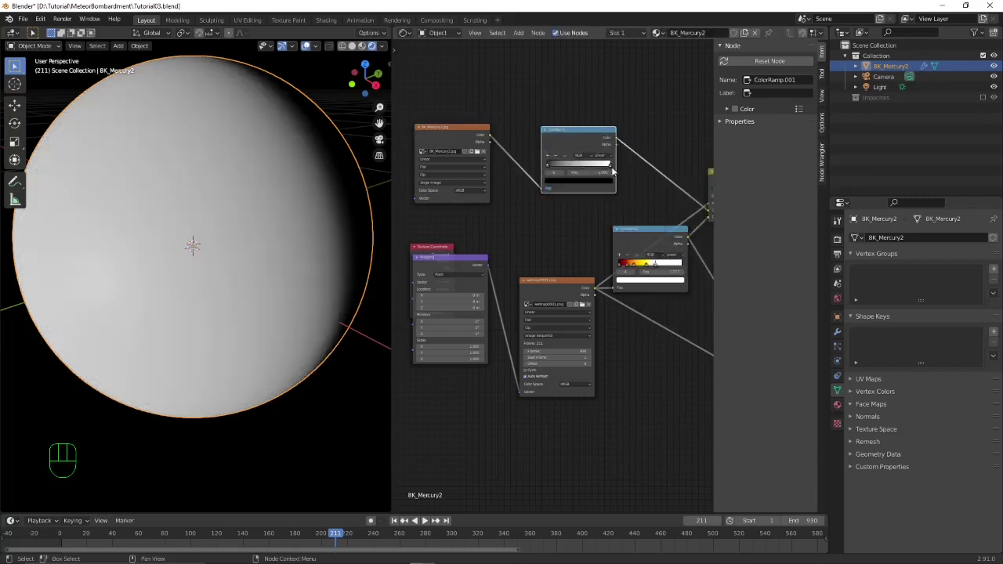
Step: Set the ramp's white end stop to orange, then darken it to brown
left_click(611, 166)
left_click(605, 183)
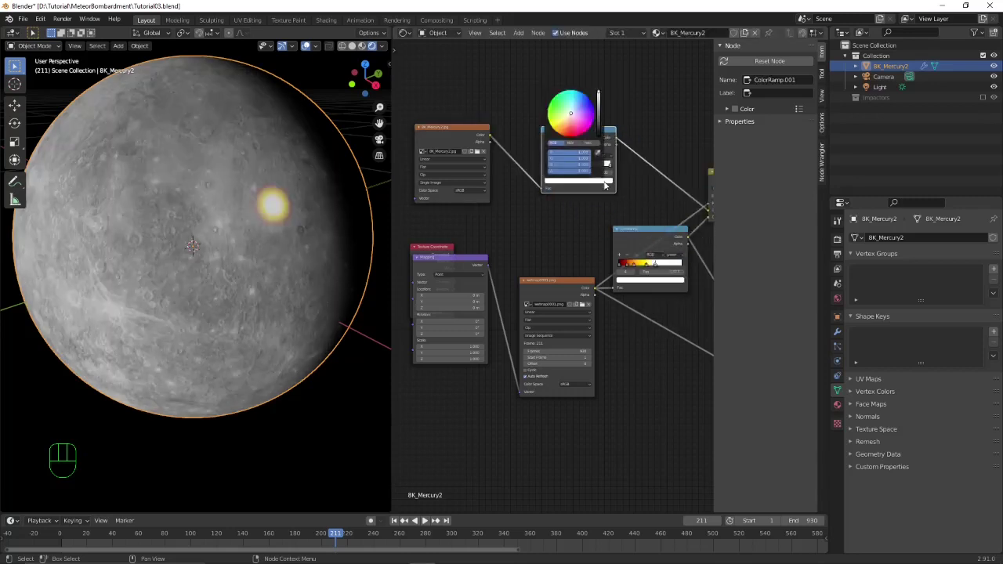
left_click(564, 130)
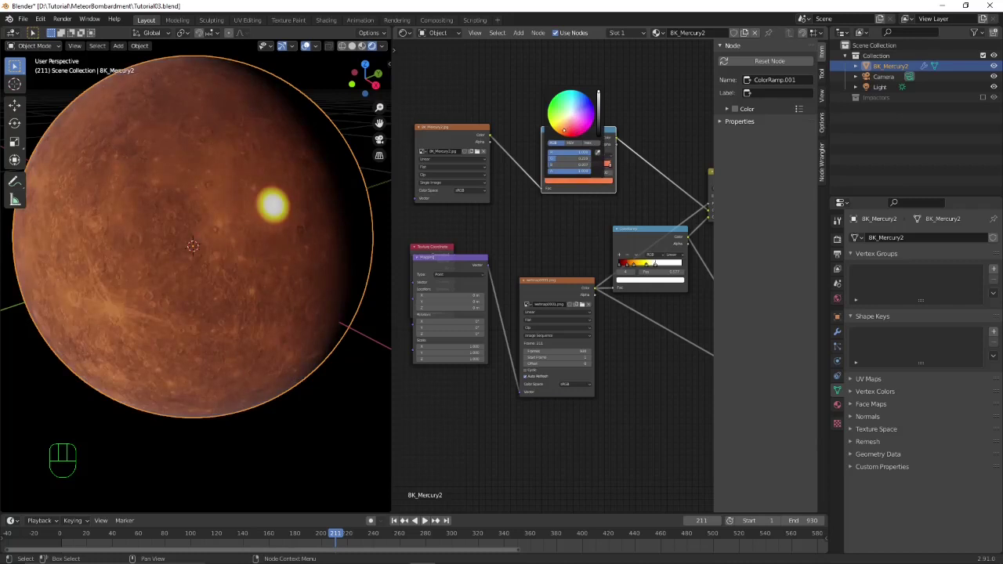
left_click(600, 123)
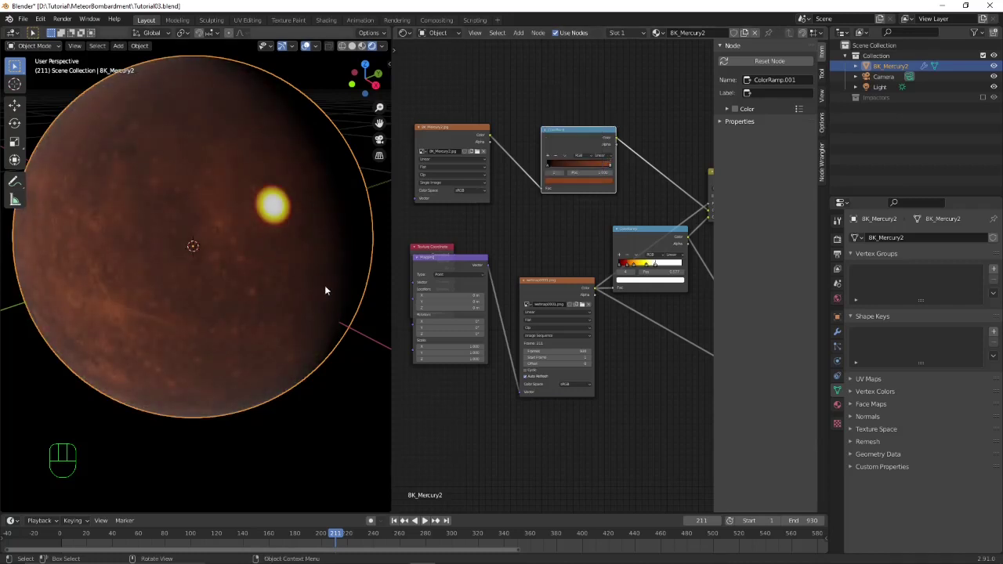
middle_click_drag(327, 287, 300, 276)
scroll(493, 270, "down", 1)
scroll(289, 293, "down", 5)
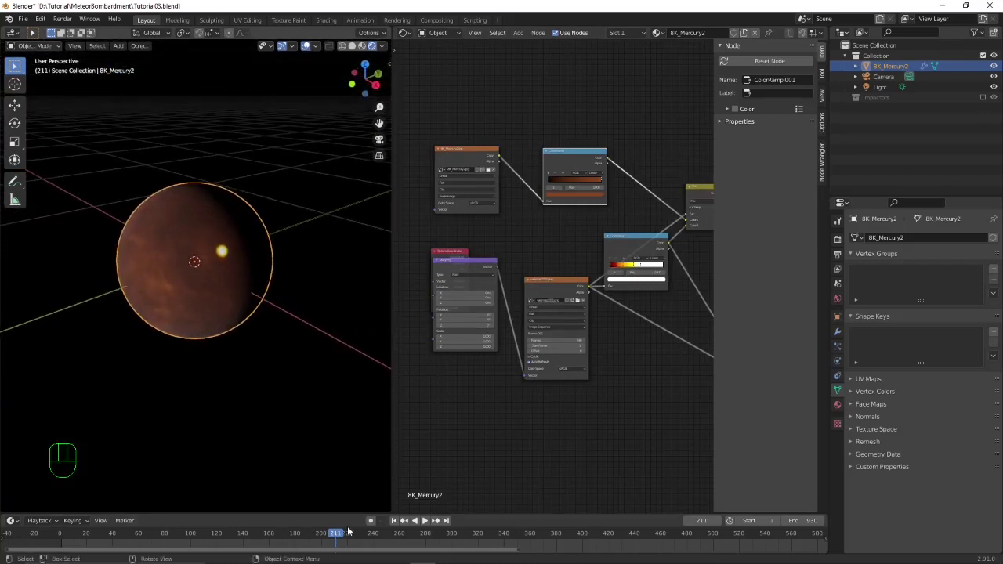
Step: Play the animation and orbit until the planet's lit side shows
left_click(424, 520)
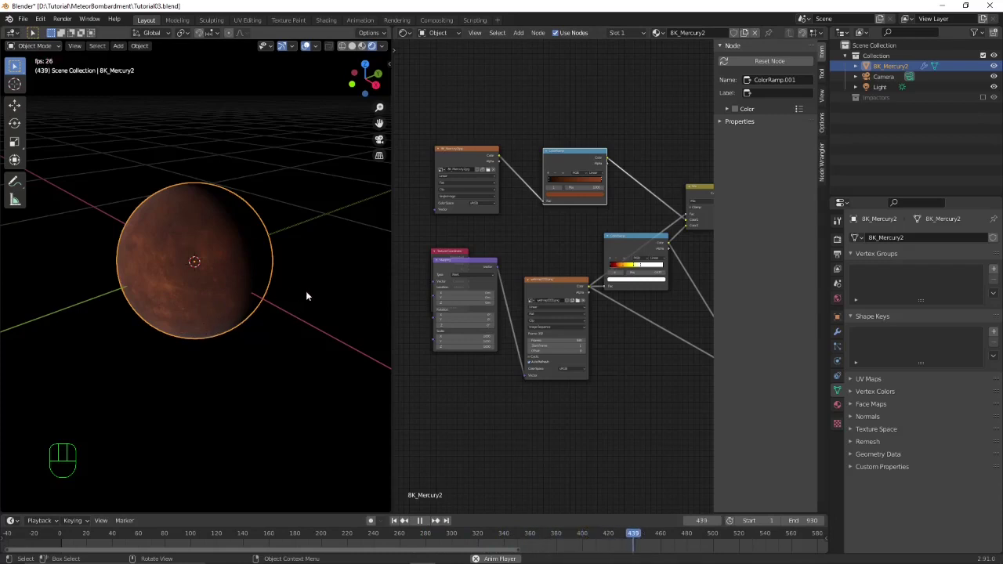
middle_click_drag(327, 290, 207, 285)
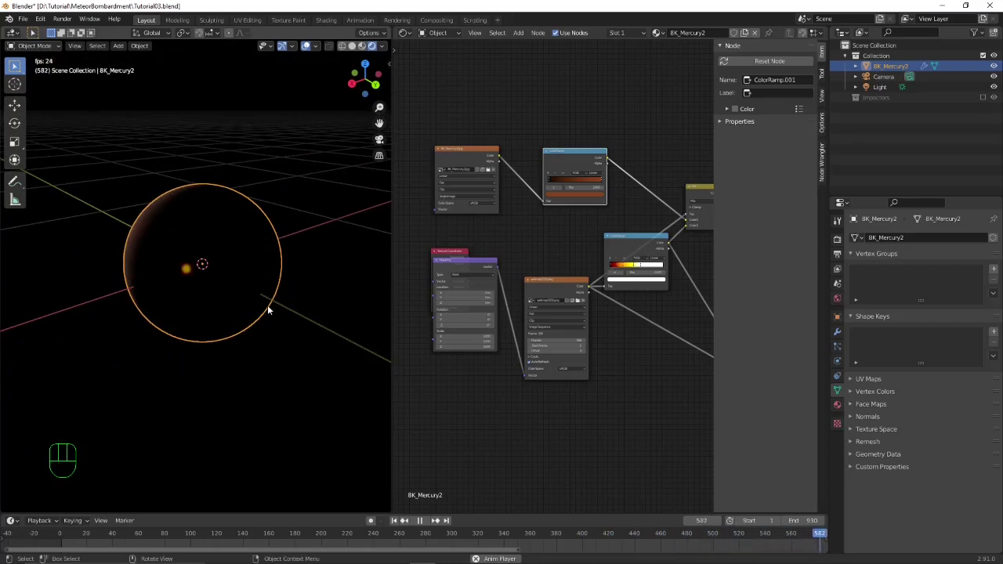
middle_click_drag(191, 311, 224, 325)
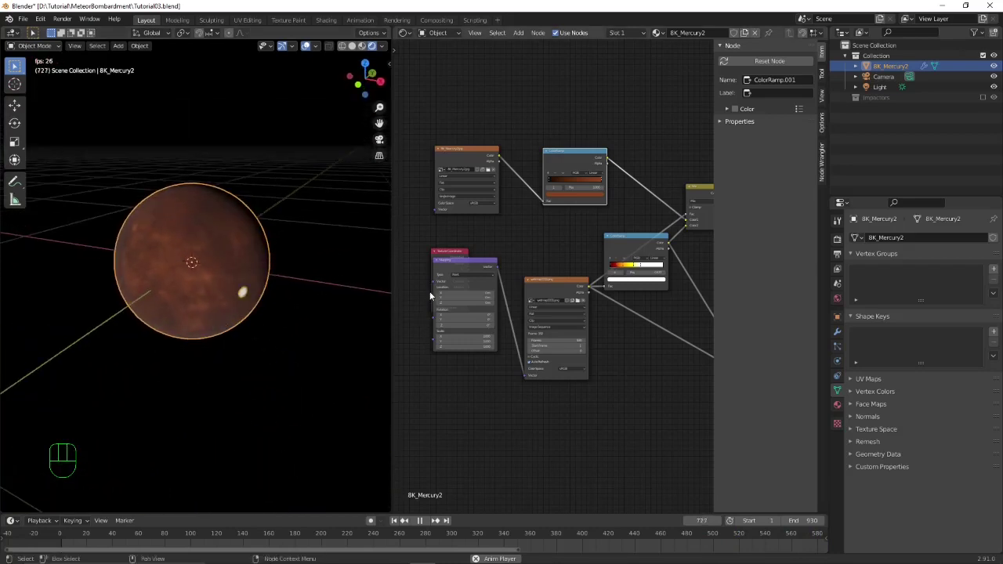
Step: Move the Texture Coordinate node left, hide the N sidebar, and frame the whole node tree
left_click(449, 258)
left_click_drag(449, 259, 387, 259)
scroll(519, 384, "down", 2)
middle_click_drag(539, 396, 570, 270)
scroll(517, 285, "up", 1)
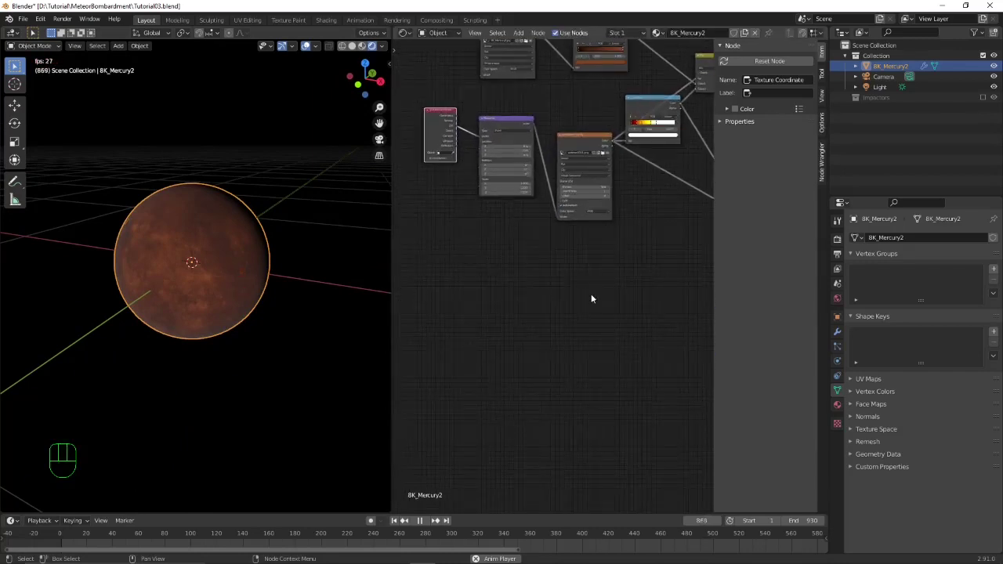
key("n")
middle_click_drag(707, 292, 667, 340)
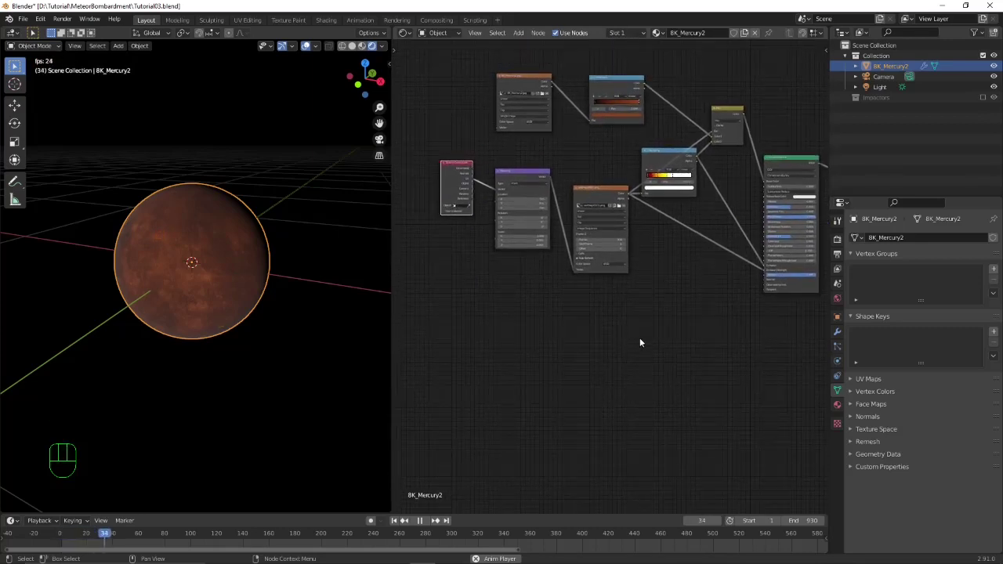
Step: Add a new Texture Coordinate node below the existing node graph
key("shift")
key("shift+a")
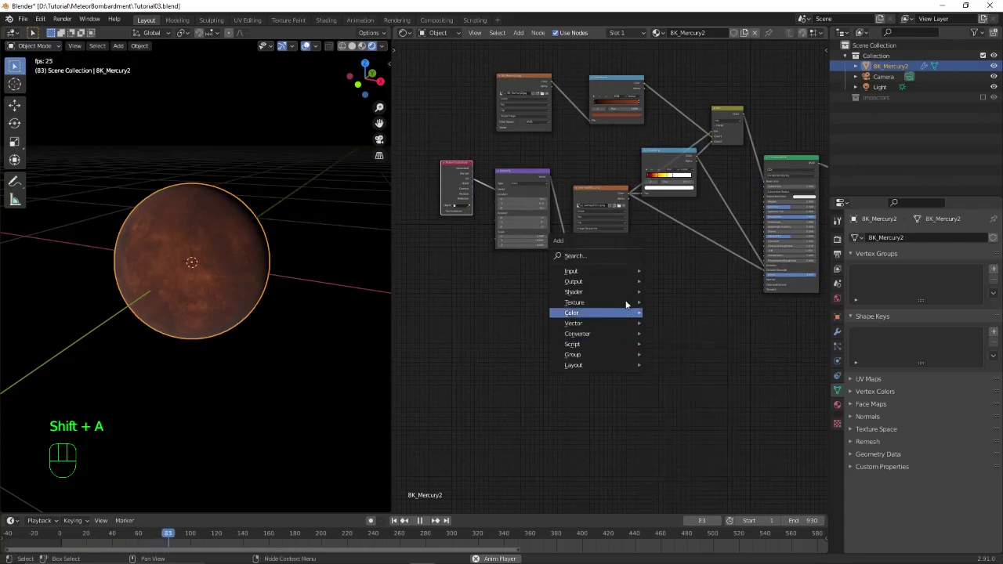
mouse_move(618, 271)
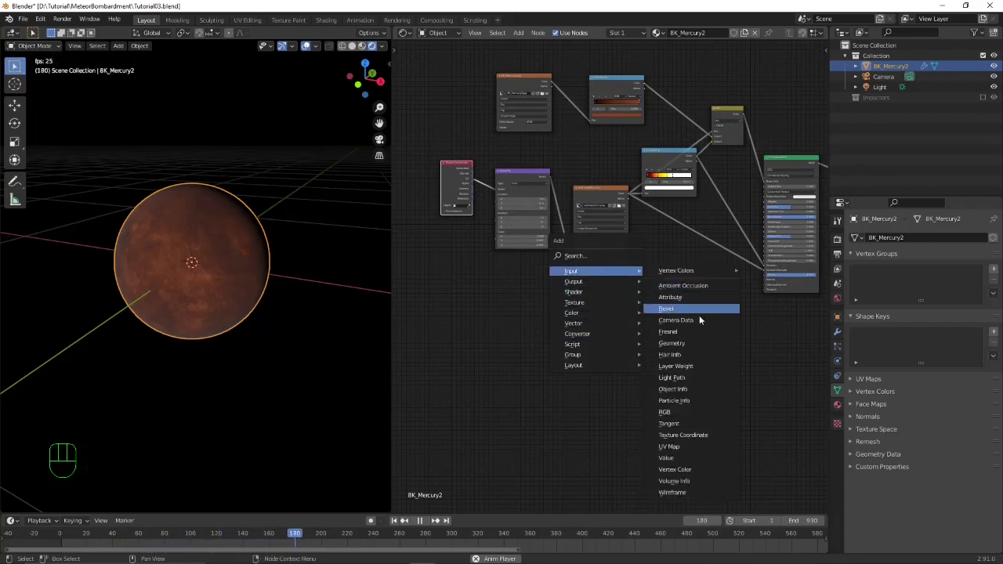
left_click(685, 434)
left_click(435, 327)
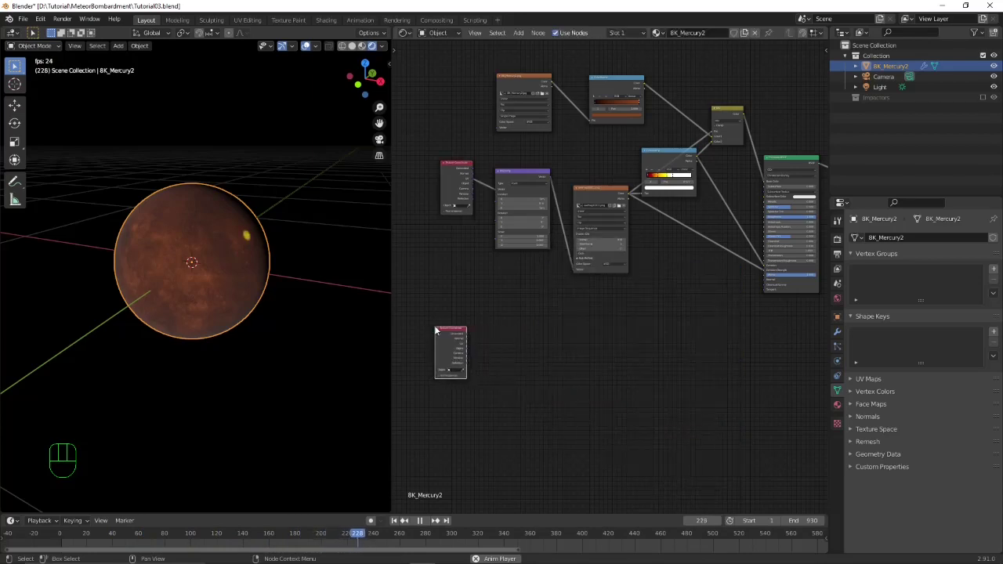
scroll(568, 346, "up", 2)
middle_click_drag(547, 350, 585, 301)
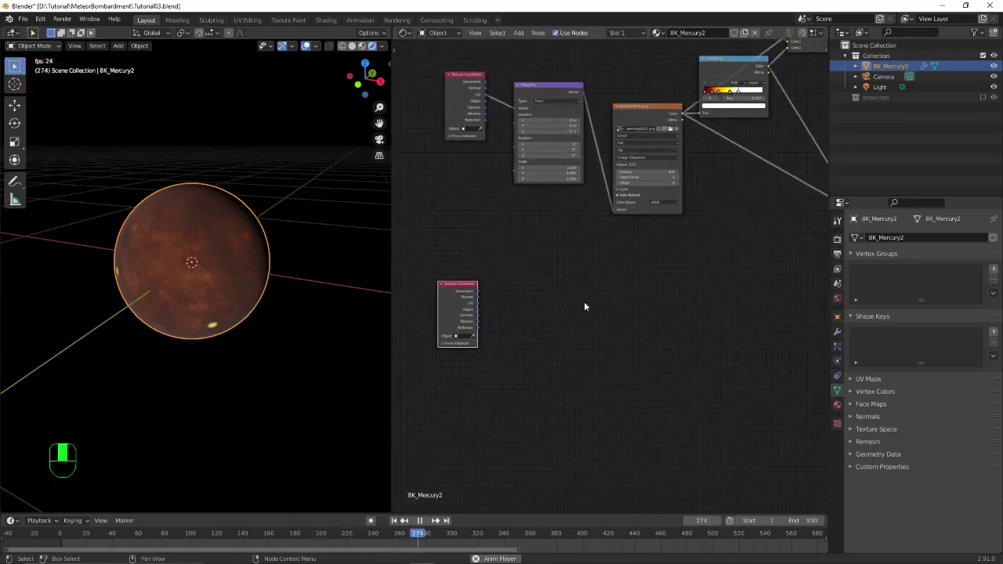
Step: Duplicate the Mapping node, feed it from the new Texture Coordinate, and stop playback
left_click(546, 88)
key("shift+d")
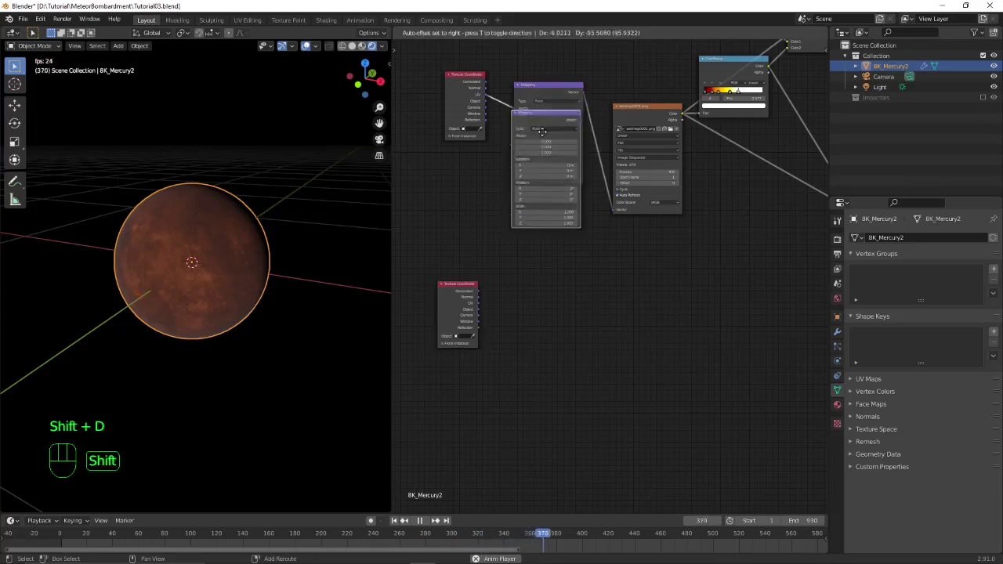
left_click(526, 281)
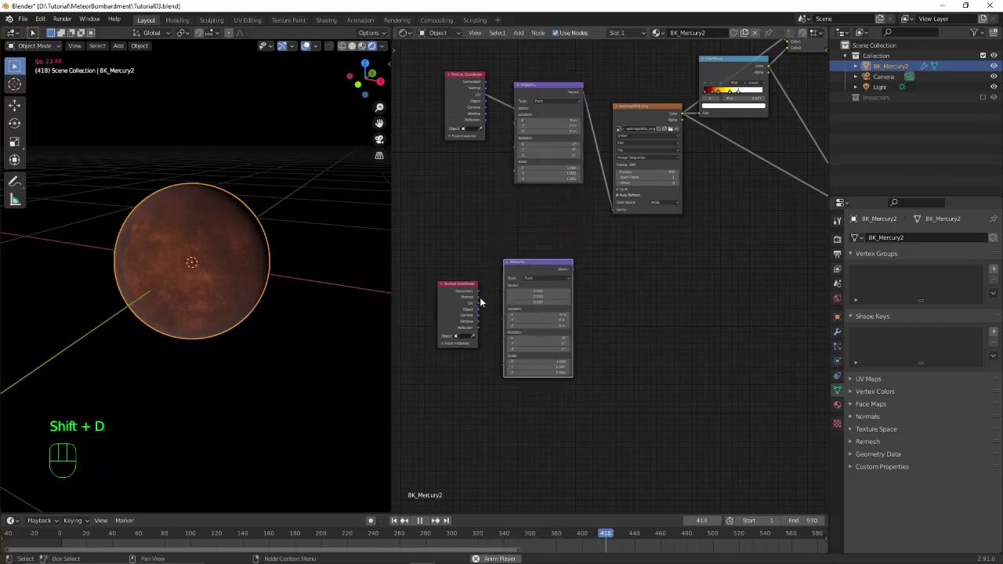
left_click_drag(479, 298, 502, 294)
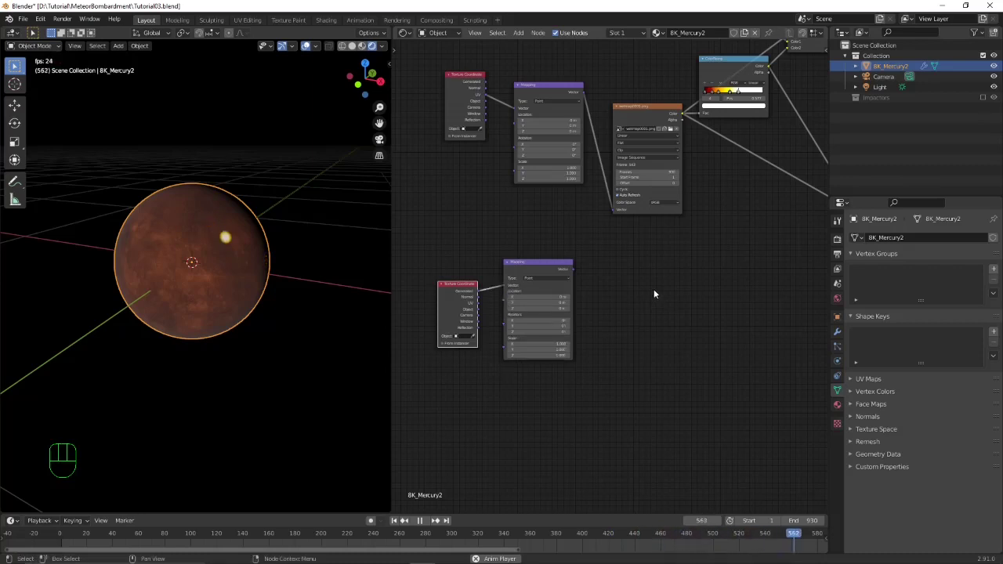
left_click(419, 521)
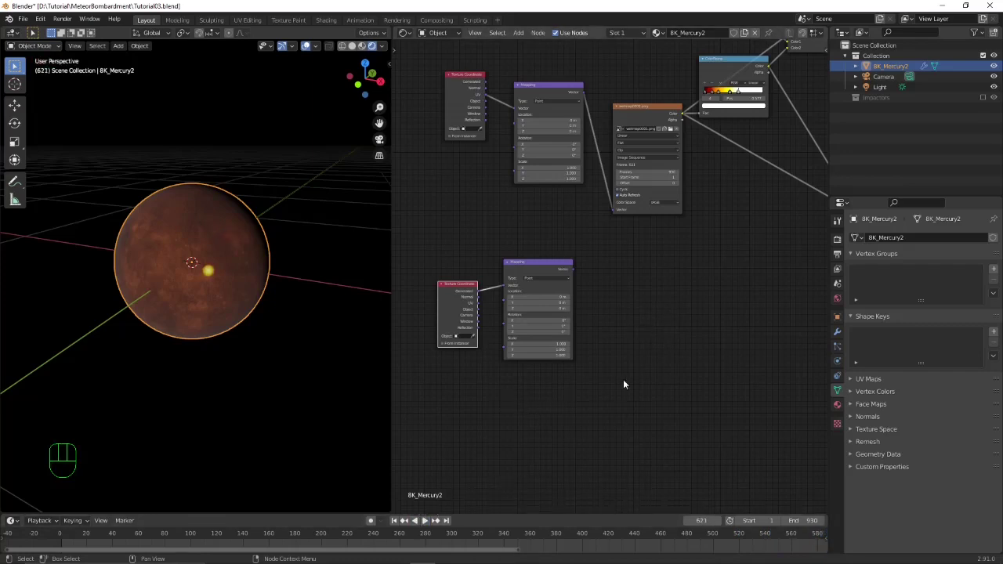
Step: Add a Voronoi Texture node beside the Mapping copy, set to Distance To Edge
key("shift+a")
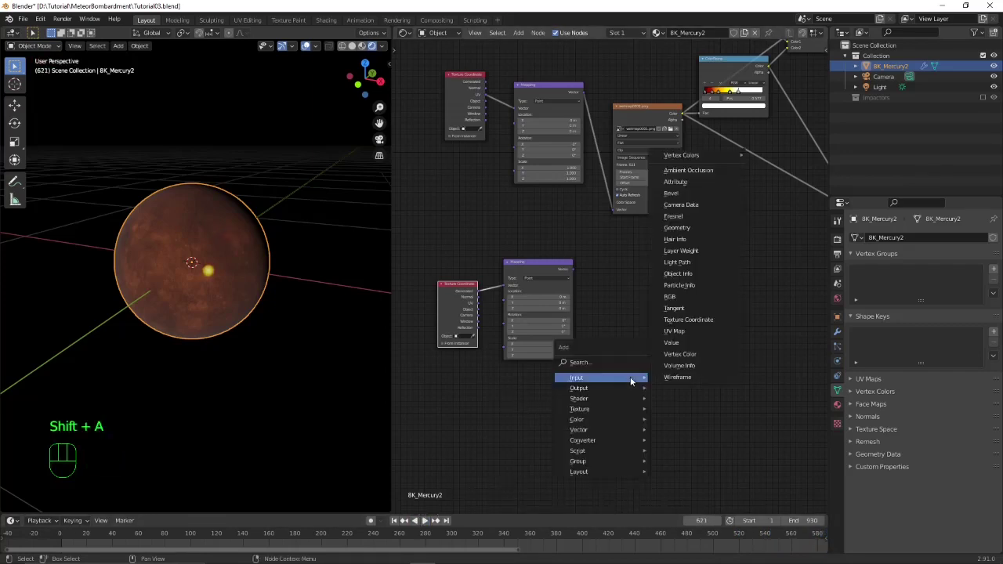
mouse_move(601, 408)
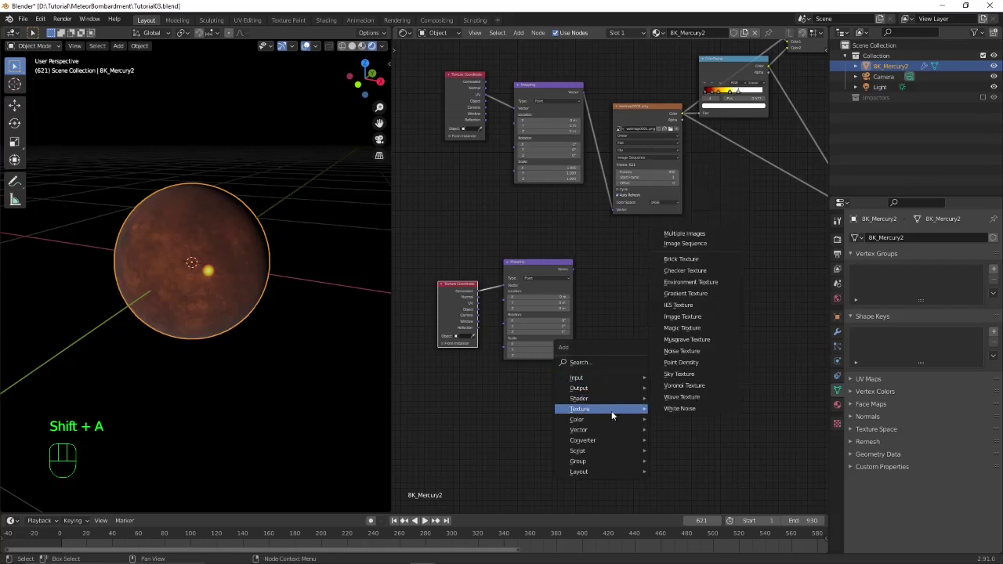
left_click(680, 385)
left_click(634, 267)
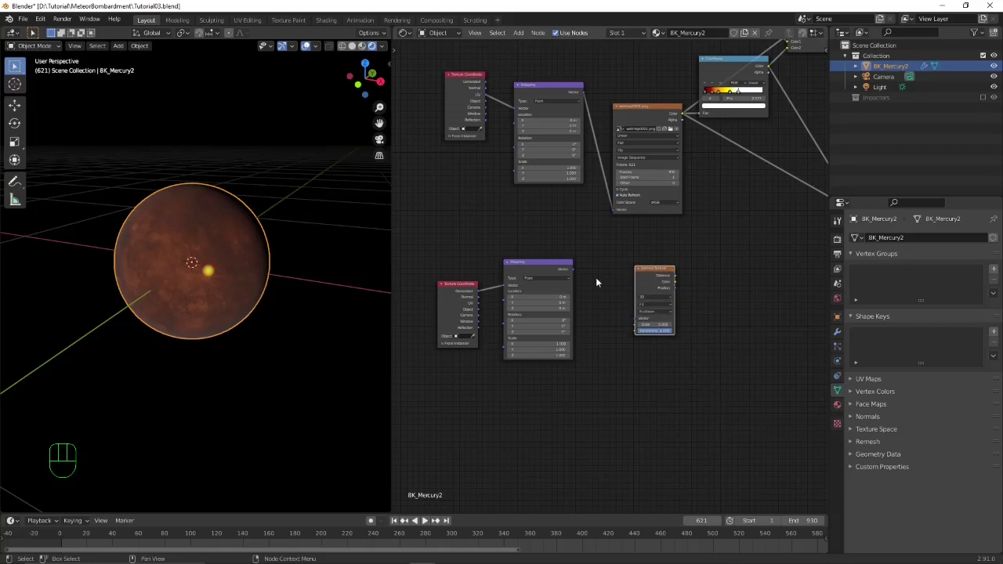
scroll(616, 336, "up", 3)
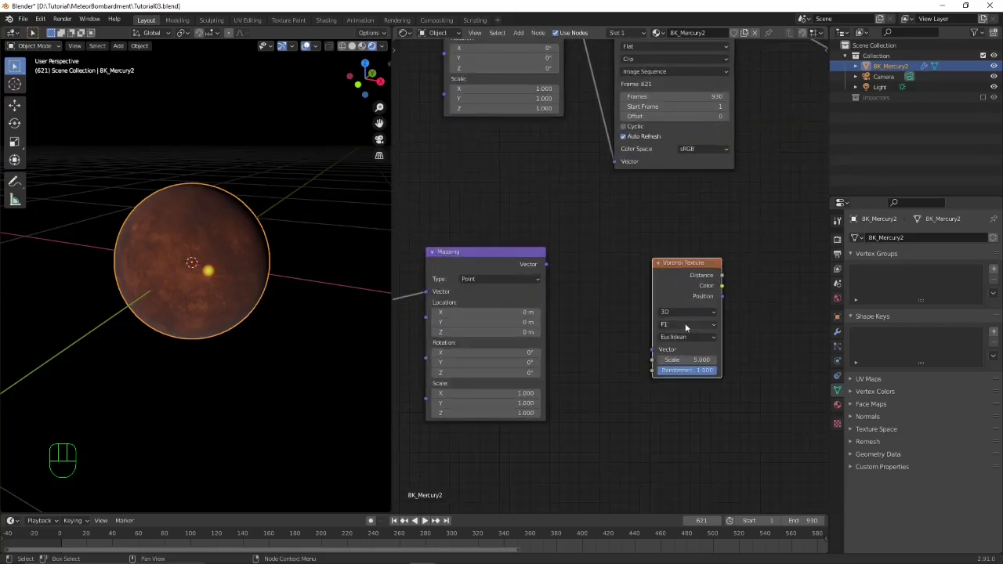
left_click(684, 324)
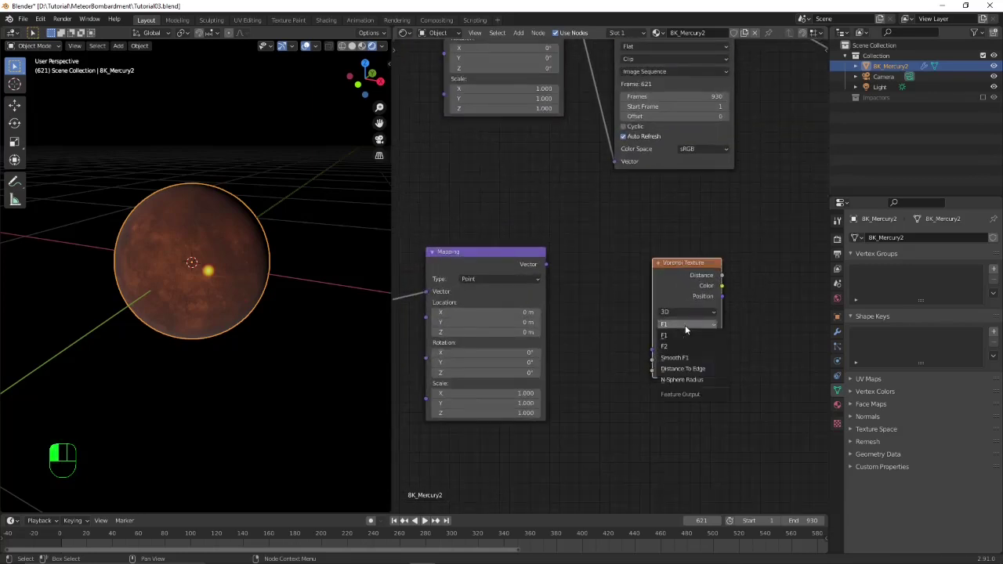
left_click(691, 370)
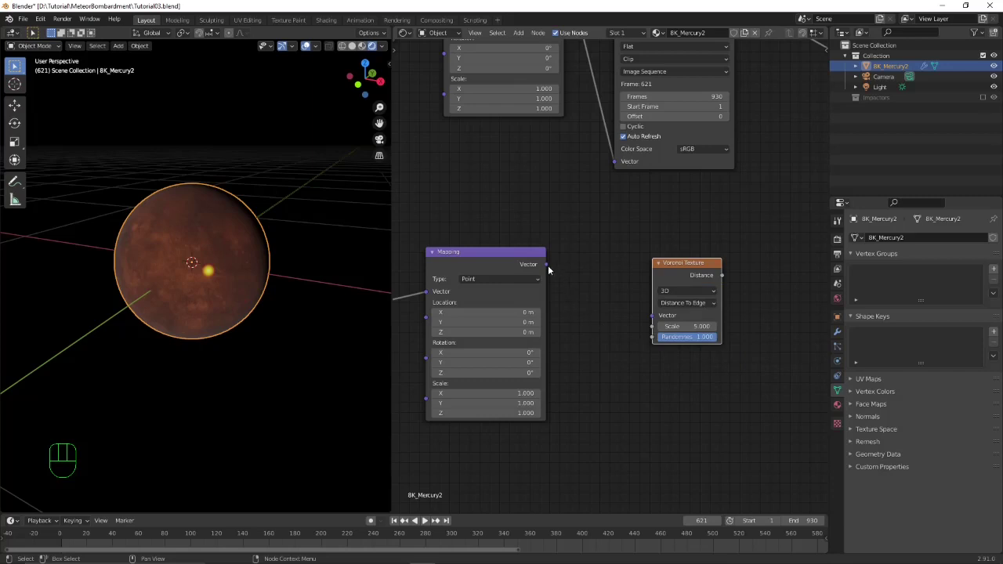
Step: Feed the duplicate Mapping's Vector into the Voronoi Vector input and center the Voronoi node
left_click_drag(546, 265, 570, 279)
left_click_drag(626, 311, 651, 315)
middle_click_drag(705, 325, 541, 353)
middle_click_drag(611, 319, 542, 296)
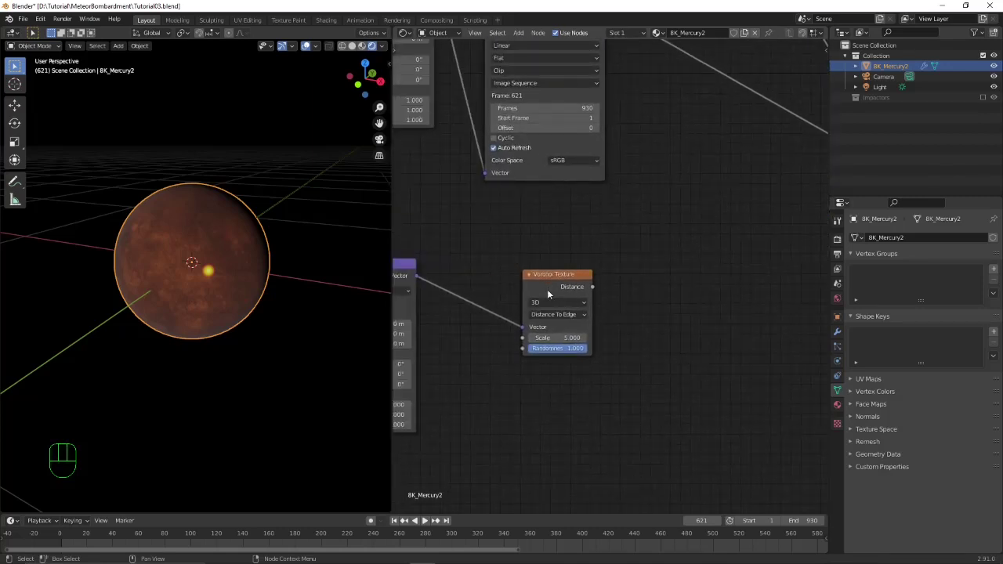
left_click(547, 292)
key("ctrl")
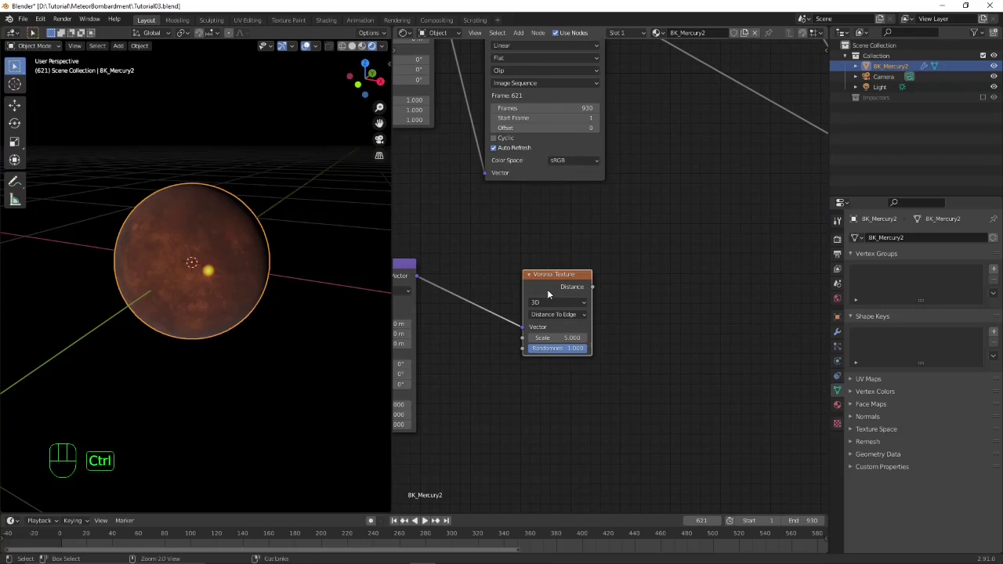
key("shift")
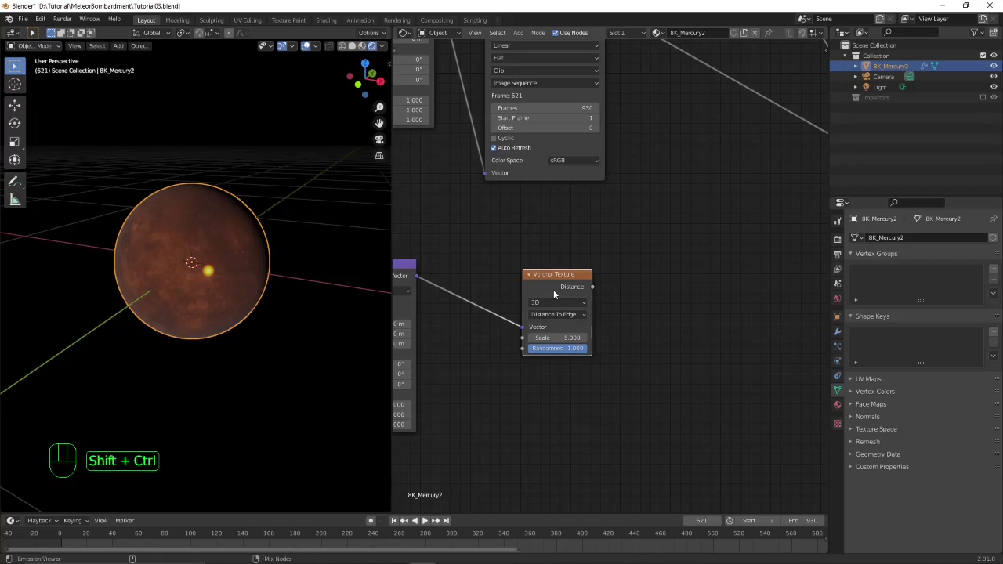
Step: Preview the Voronoi distance on the sphere via Node Wrangler, showing grey cells with dark edges
left_click(553, 289, "ctrl+shift")
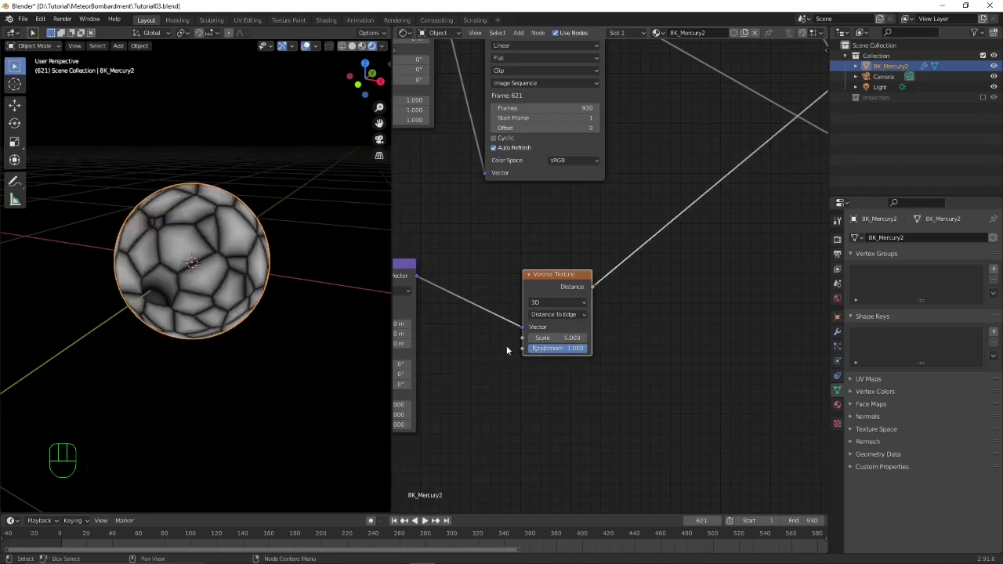
middle_click_drag(216, 274, 257, 289)
scroll(257, 290, "up", 3)
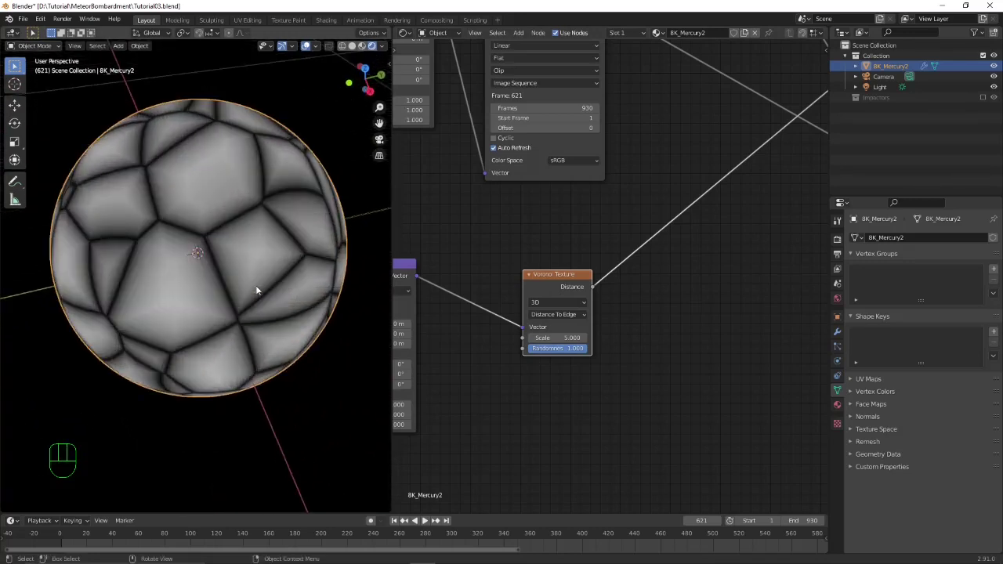
left_click_drag(567, 280, 514, 268)
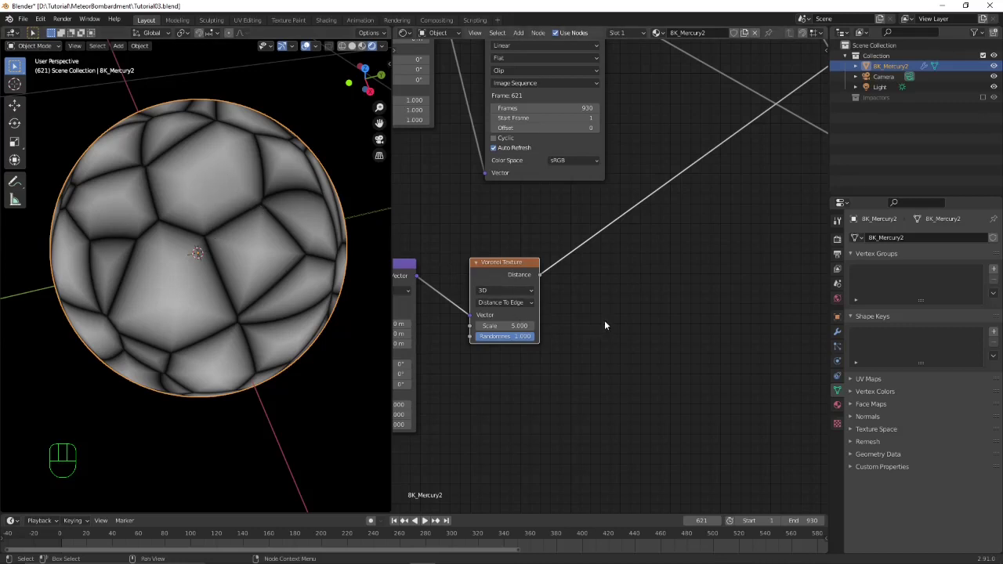
key("shift")
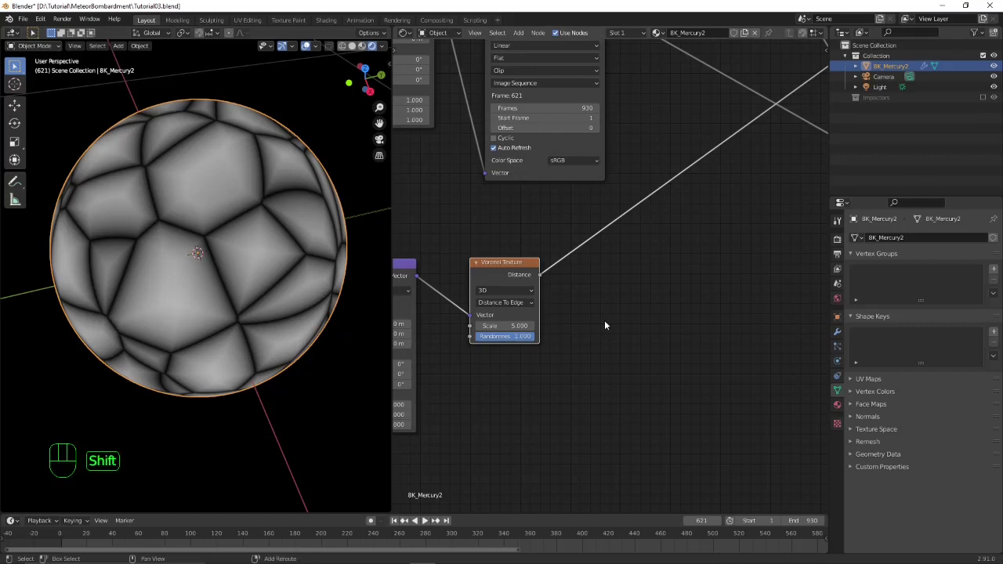
Step: Insert a ColorRamp after the Voronoi and adjust its stops into thin white cracks on black
key("shift+a")
mouse_move(605, 322)
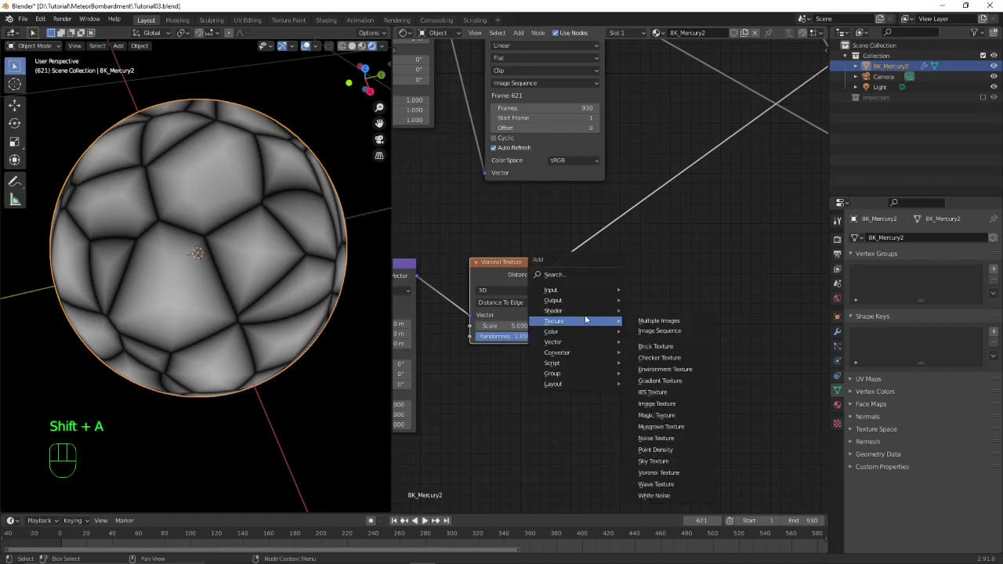
mouse_move(570, 352)
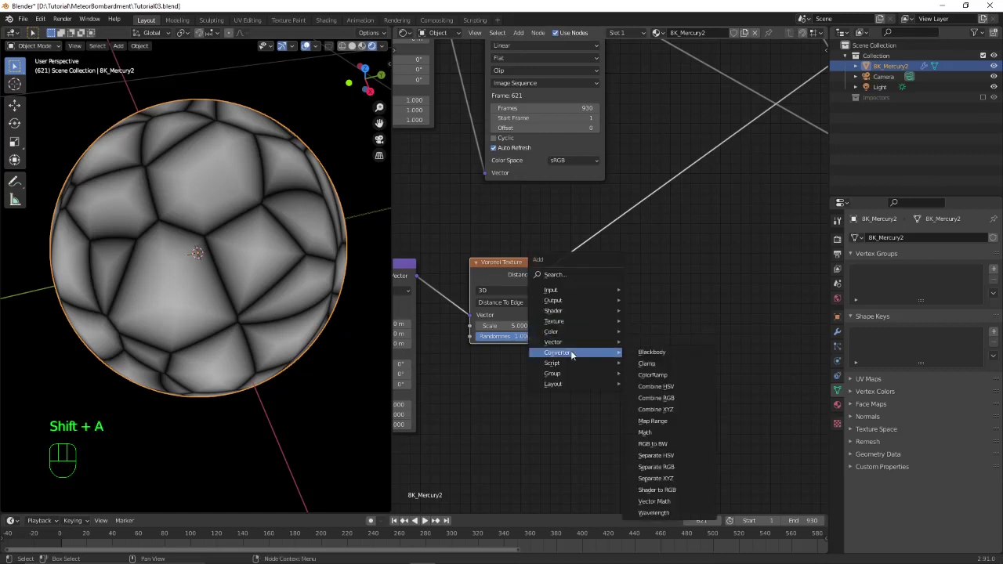
left_click(673, 374)
left_click(638, 213)
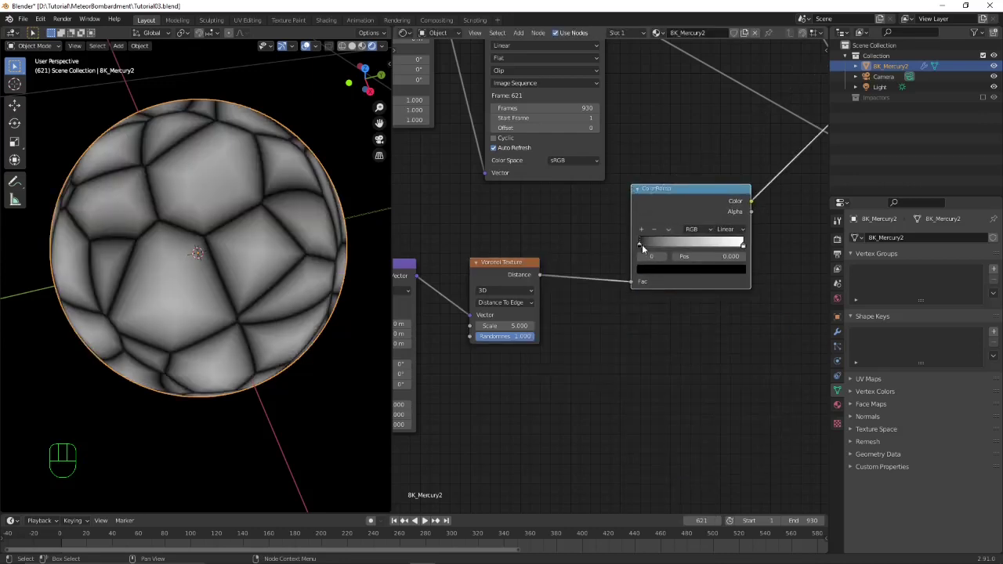
left_click_drag(640, 245, 658, 245)
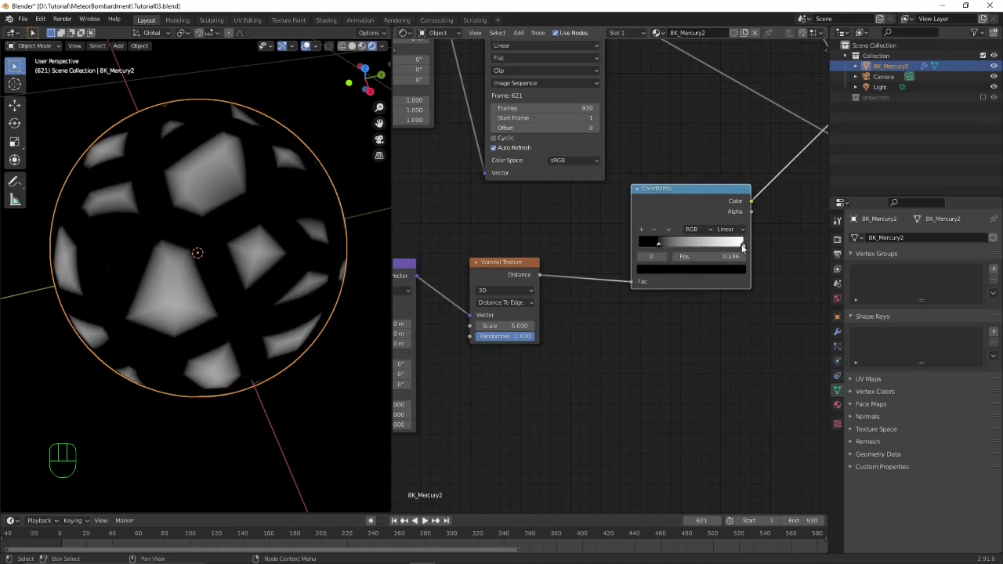
left_click_drag(743, 244, 643, 254)
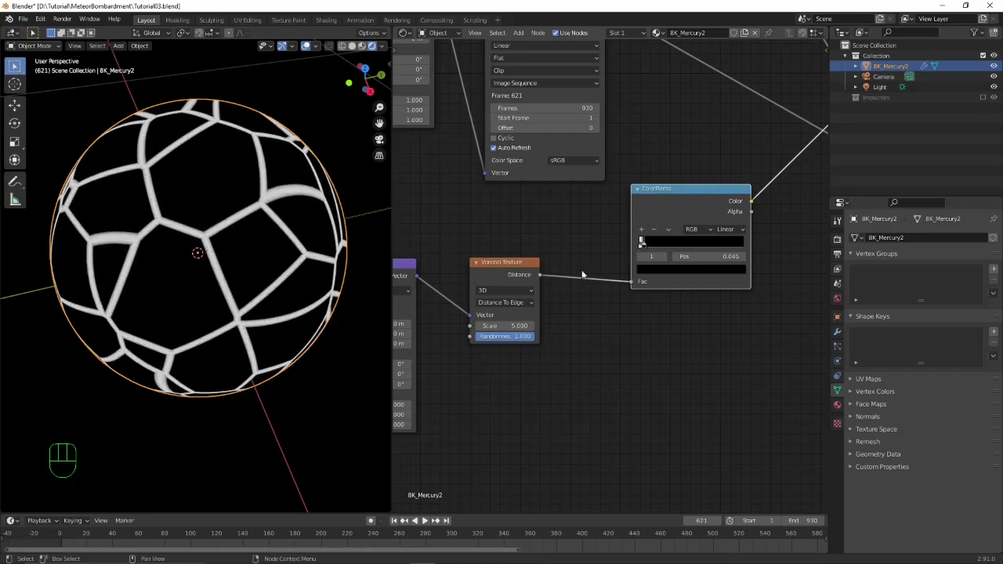
middle_click_drag(250, 259, 273, 318)
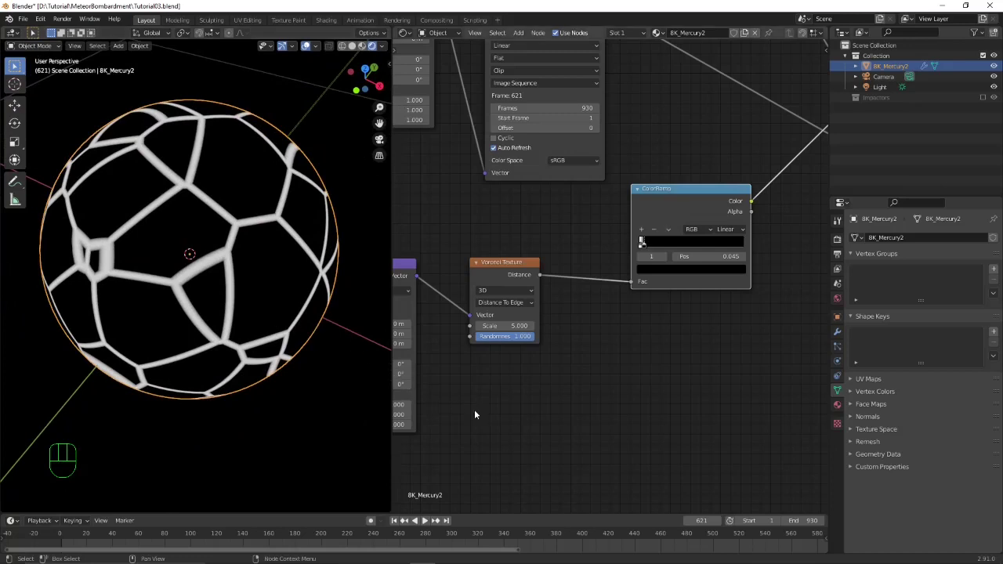
Step: Set the Voronoi Scale to 6 and pan to the Texture Coordinate and Mapping nodes
left_click(503, 328)
type("6")
key("Return")
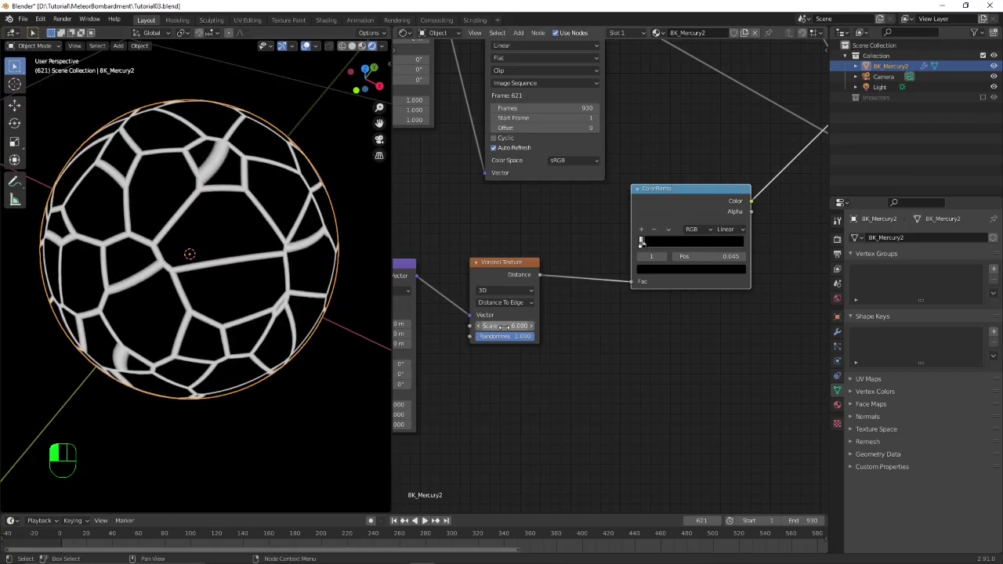
middle_click_drag(427, 347, 666, 220)
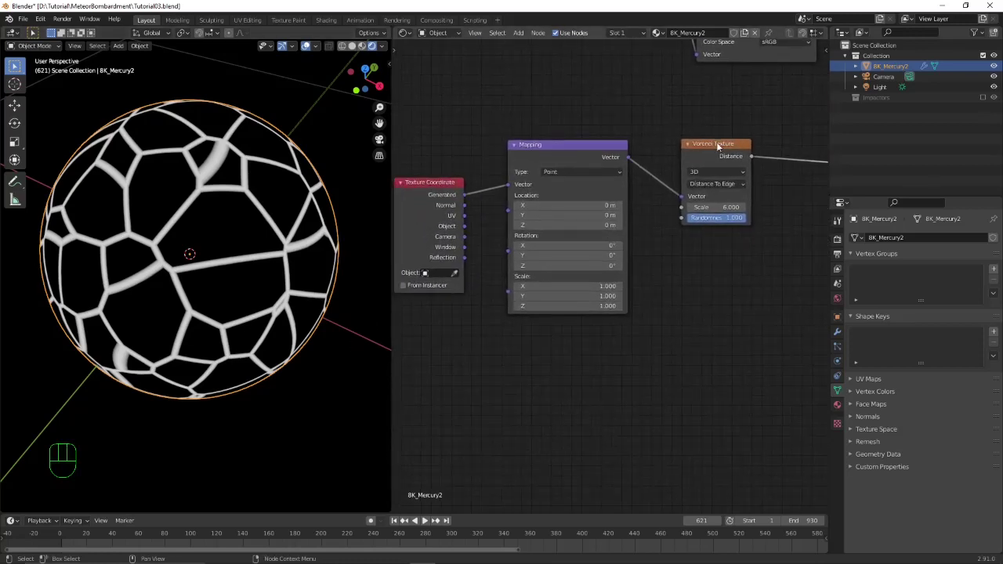
Step: Shift the Voronoi and Mapping nodes aside and add a Noise Texture below Mapping with Detail 16
left_click_drag(719, 148, 752, 139)
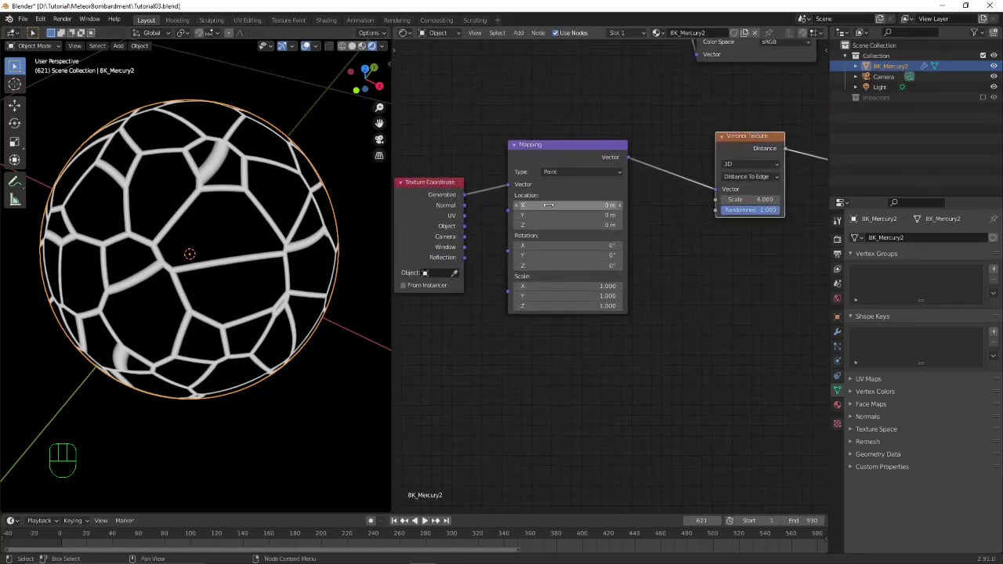
left_click_drag(544, 156, 531, 137)
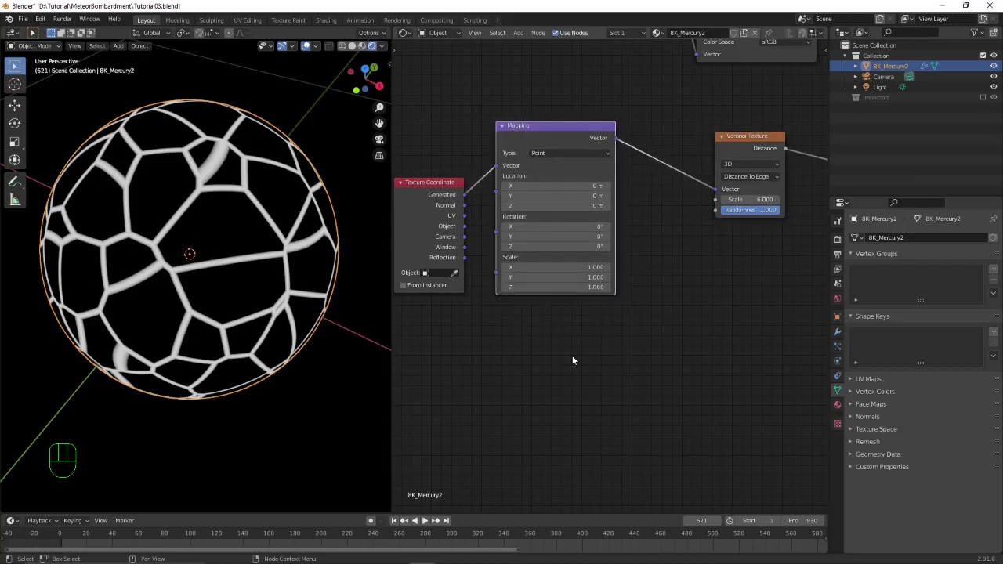
key("shift")
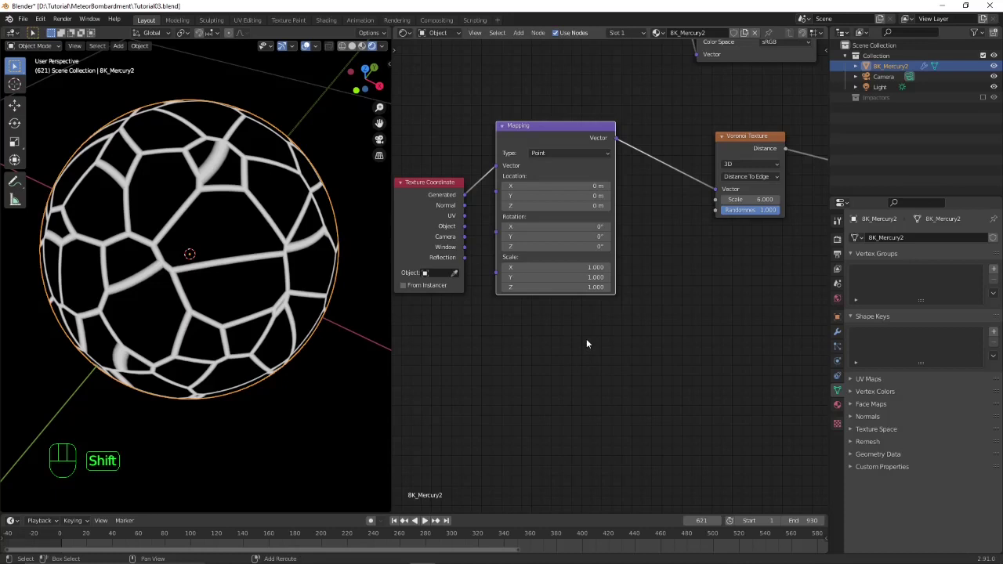
key("shift+a")
mouse_move(586, 339)
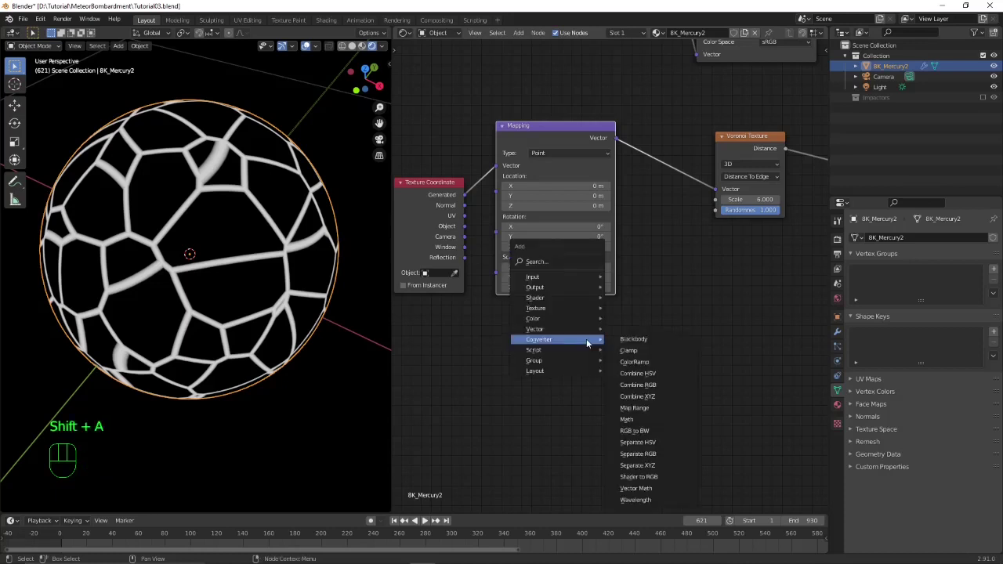
mouse_move(576, 299)
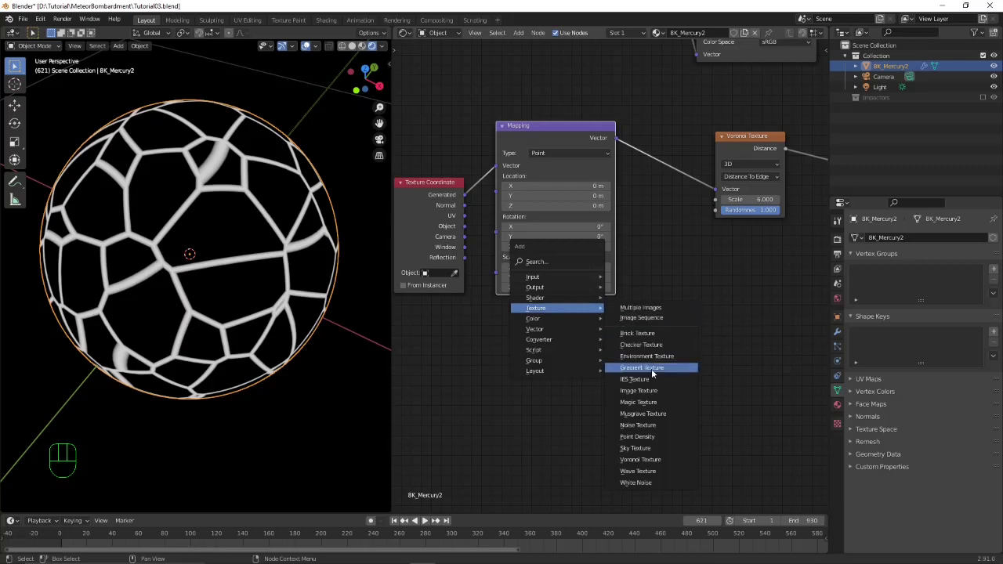
left_click(639, 425)
left_click(519, 314)
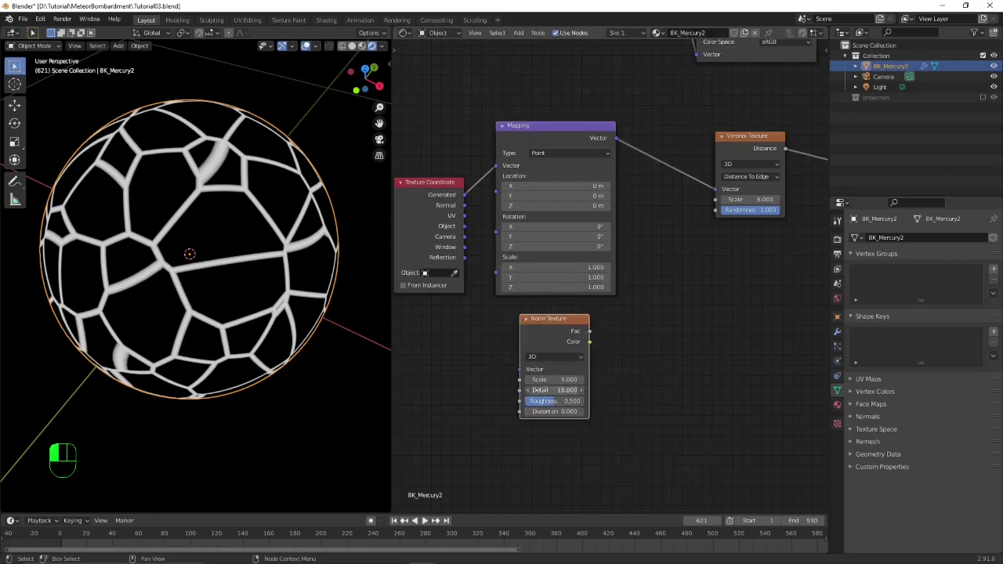
left_click_drag(554, 389, 555, 390)
left_click_drag(437, 194, 420, 190)
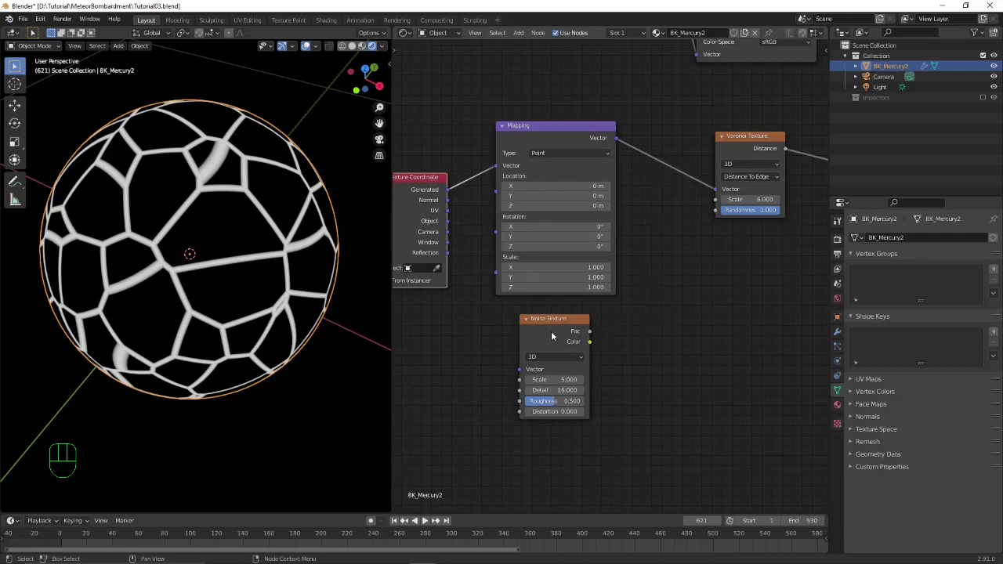
Step: Insert a MixRGB node between Mapping and Voronoi and plug the Noise Color into its Color2
key("shift+a")
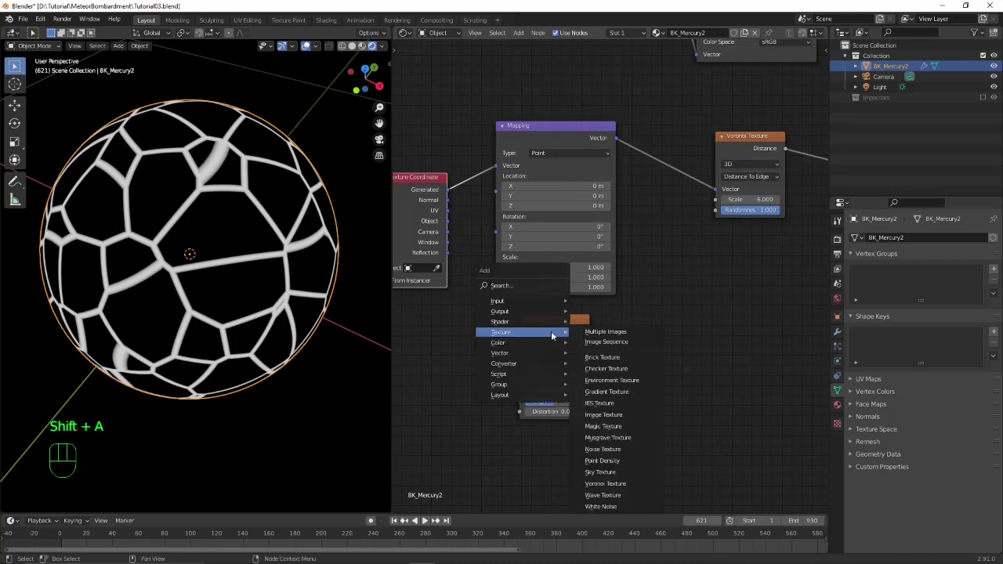
mouse_move(548, 345)
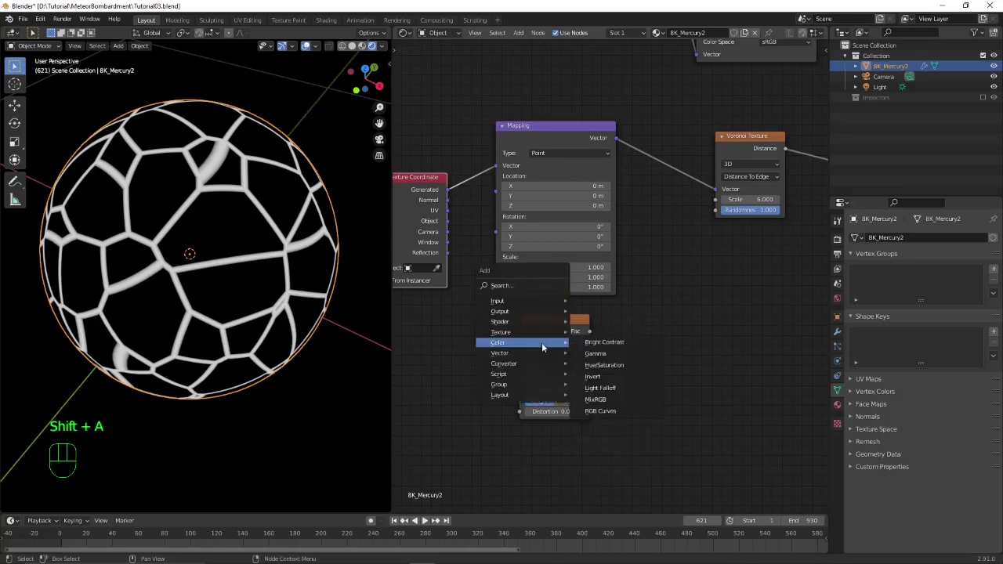
left_click(596, 400)
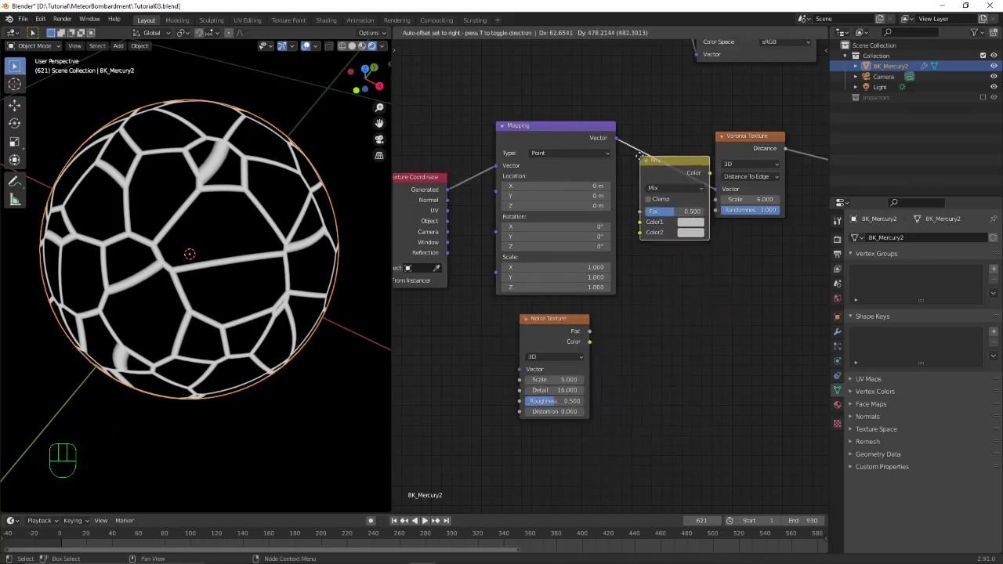
left_click(654, 174)
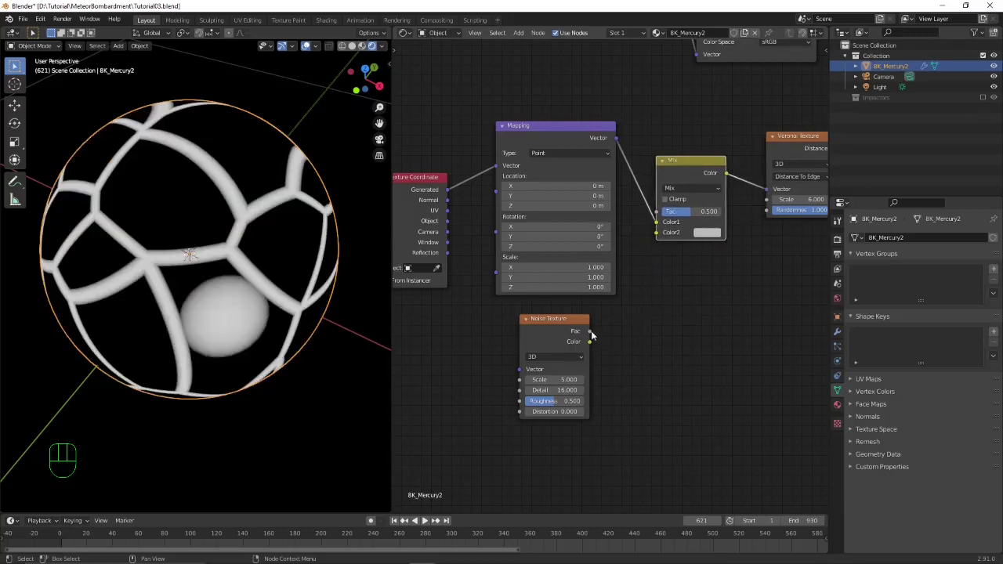
left_click_drag(590, 341, 656, 233)
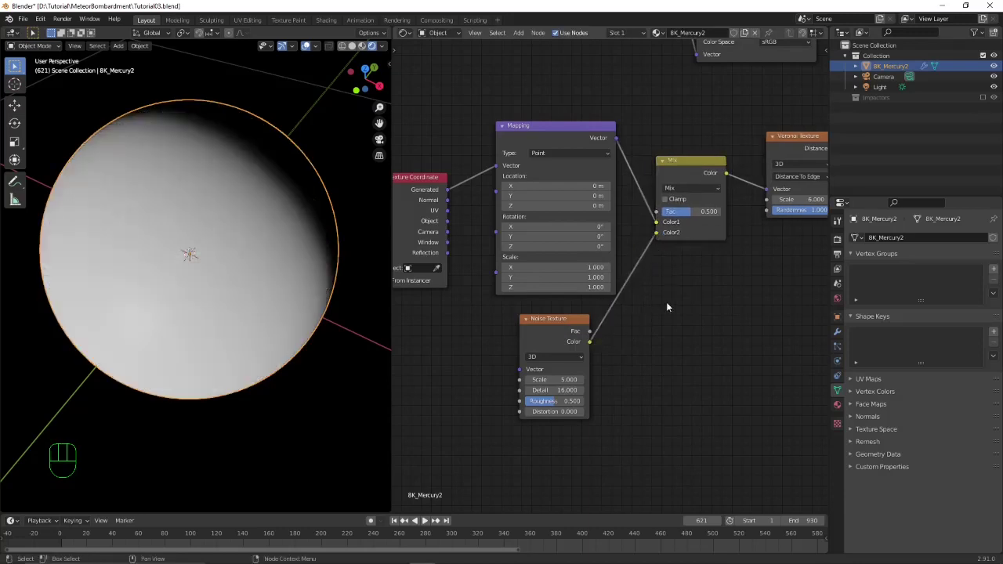
Step: Lower the Noise Texture Scale to 3.5 for larger, wavier cracks
middle_click_drag(344, 282, 354, 259)
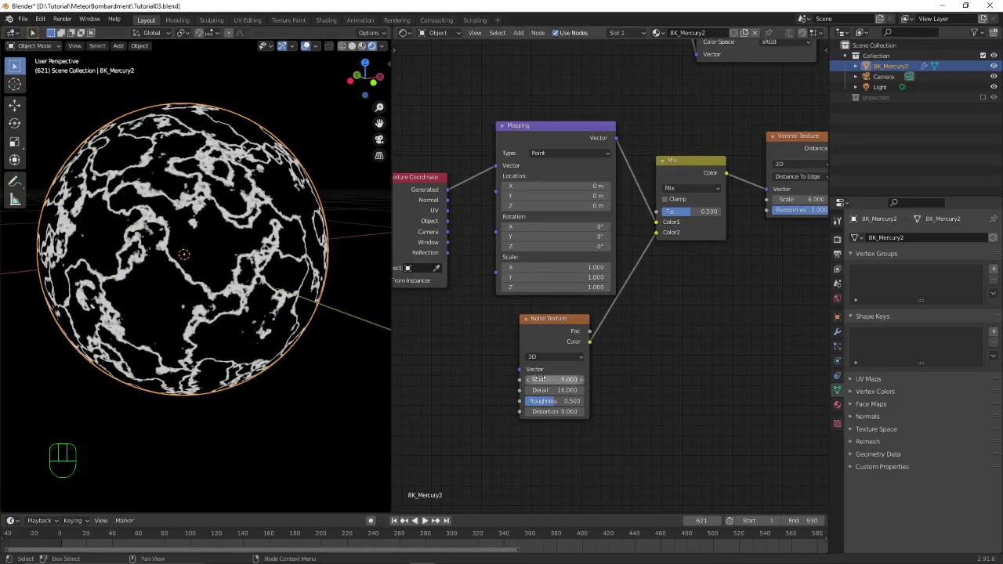
left_click_drag(553, 379, 496, 379)
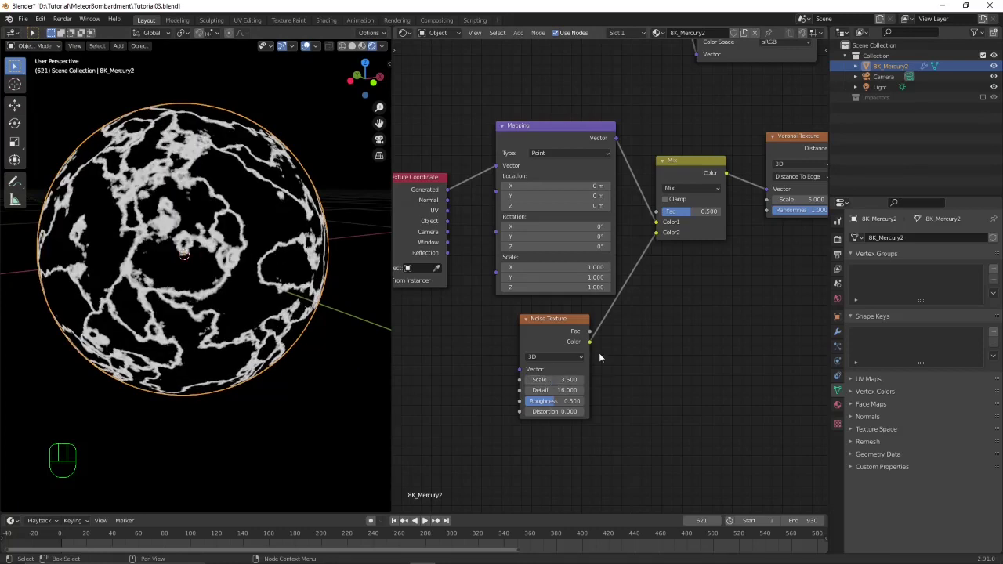
middle_click_drag(668, 337, 522, 351)
middle_click_drag(658, 298, 589, 320)
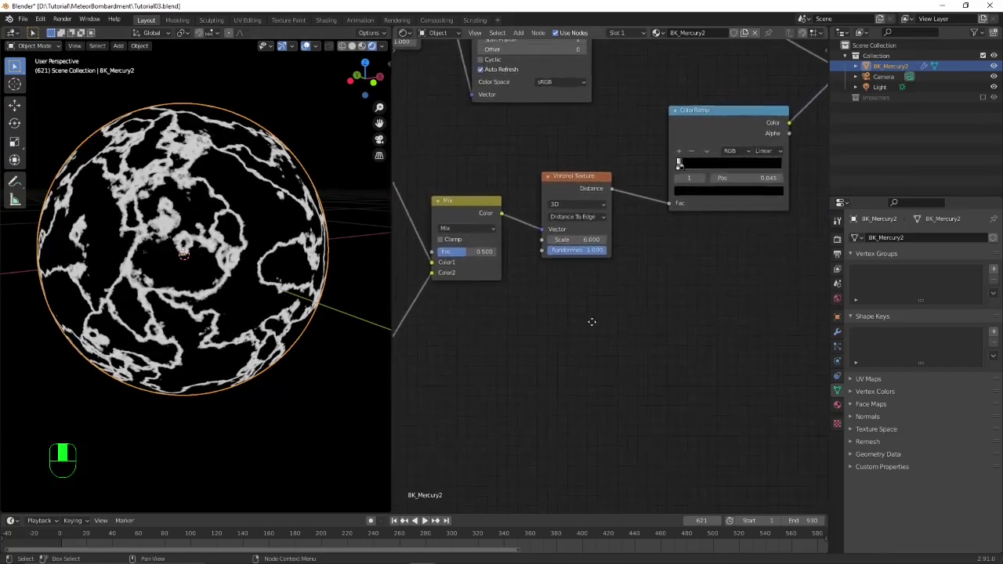
Step: Duplicate the ColorRamp with its input link and place the copy below the original
left_click(678, 124)
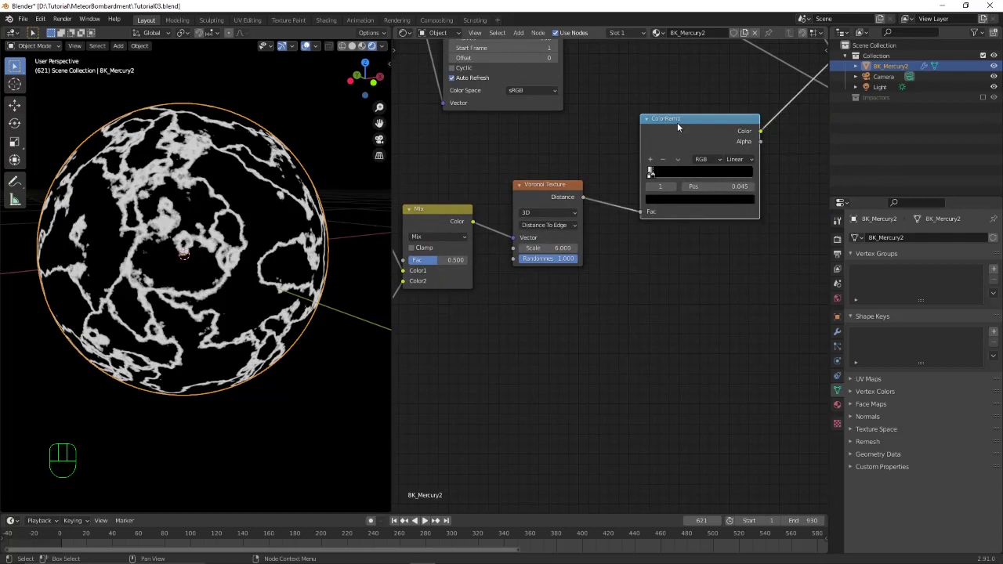
key("ctrl")
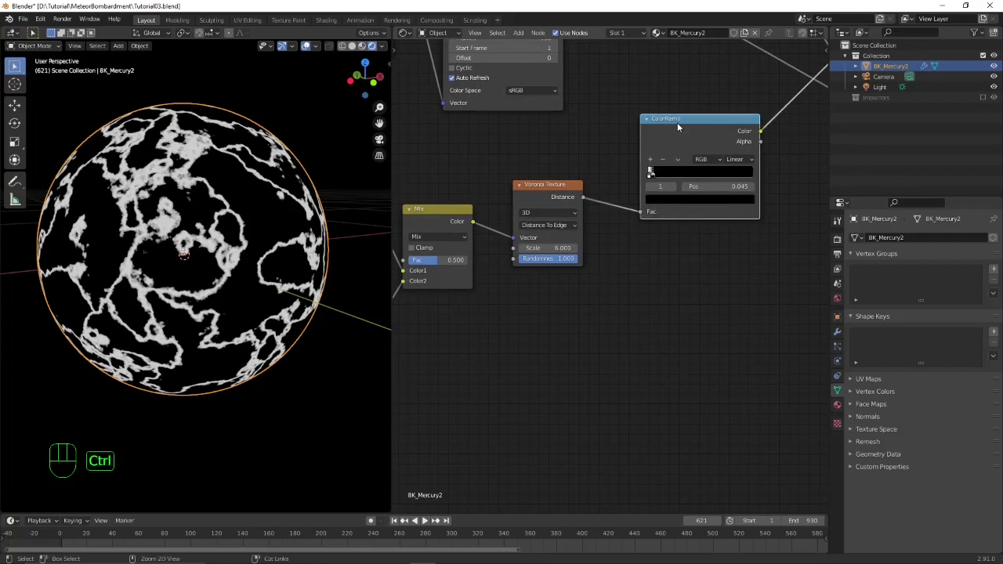
key("ctrl+shift+d")
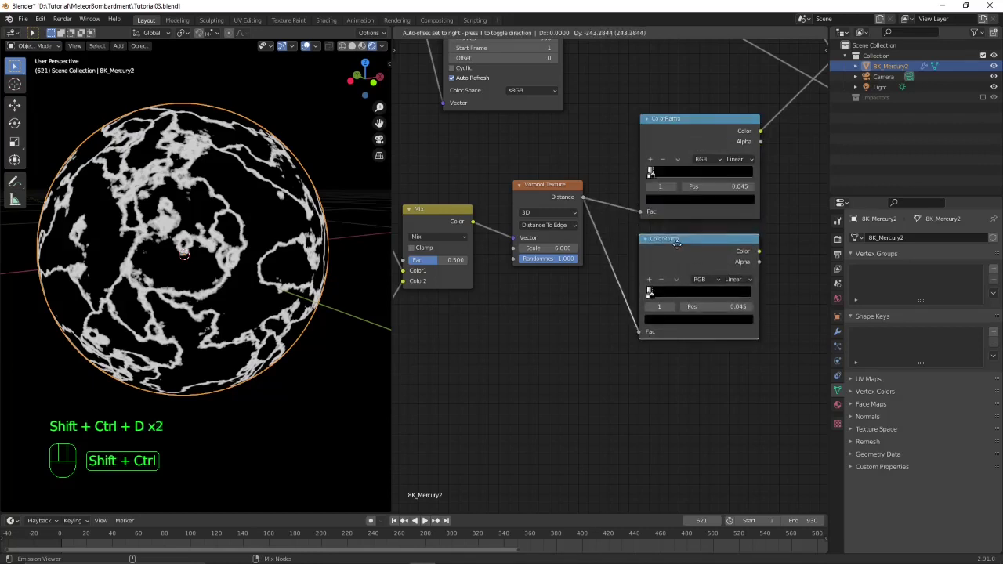
left_click(676, 244)
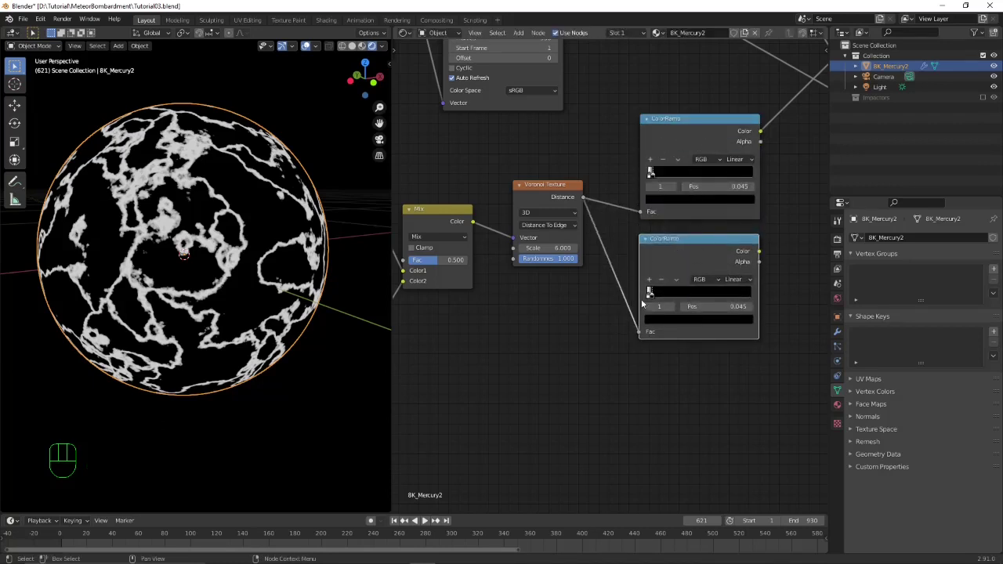
scroll(707, 228, "up", 3)
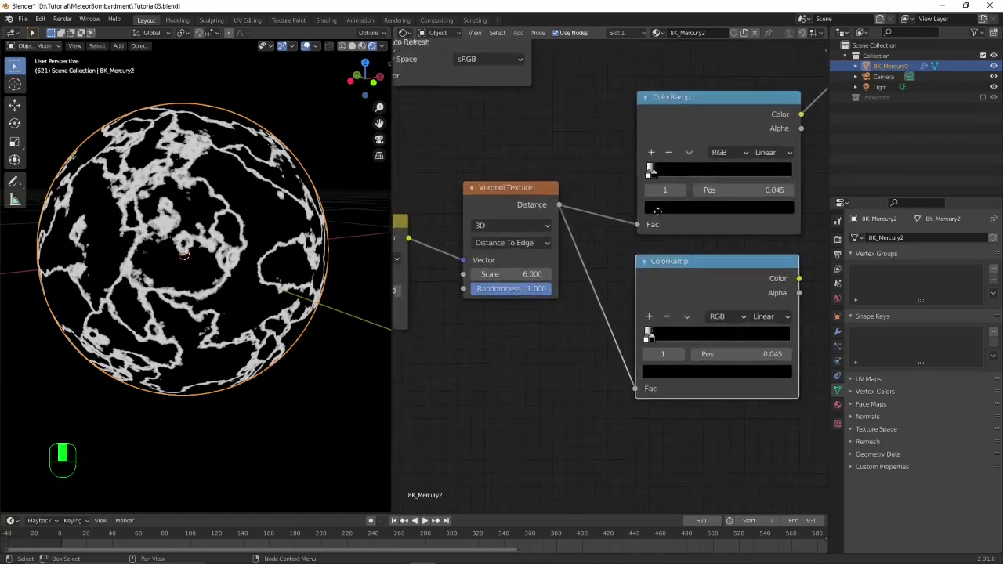
middle_click_drag(666, 239, 632, 239)
scroll(631, 234, "up", 3)
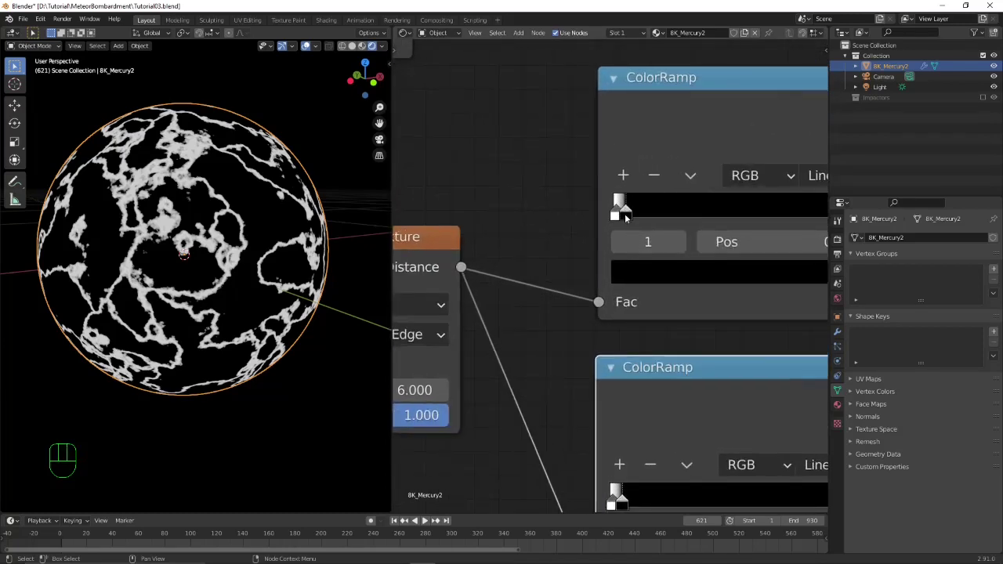
Step: Add a new dark red stop to the upper ColorRamp
left_click(622, 176)
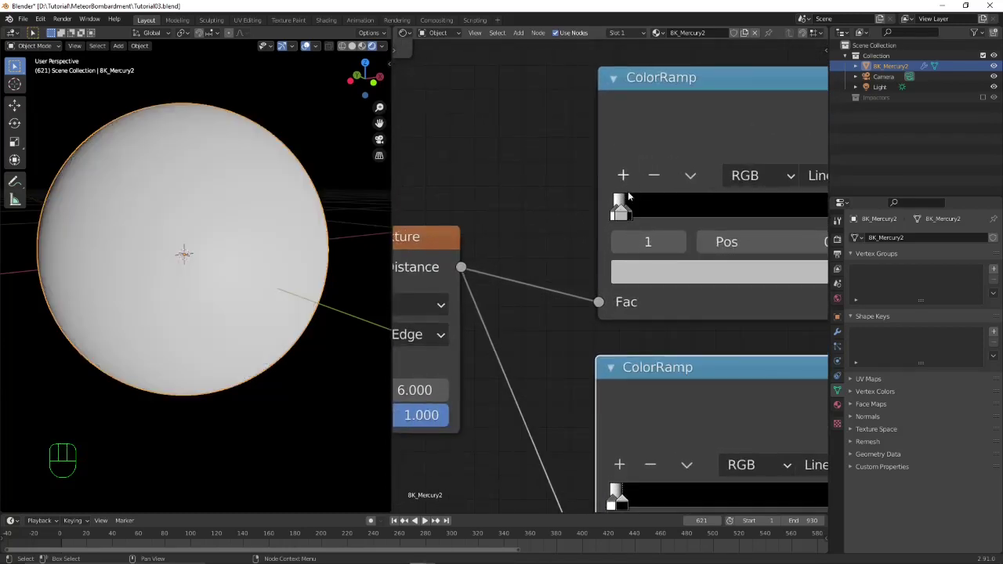
left_click(647, 273)
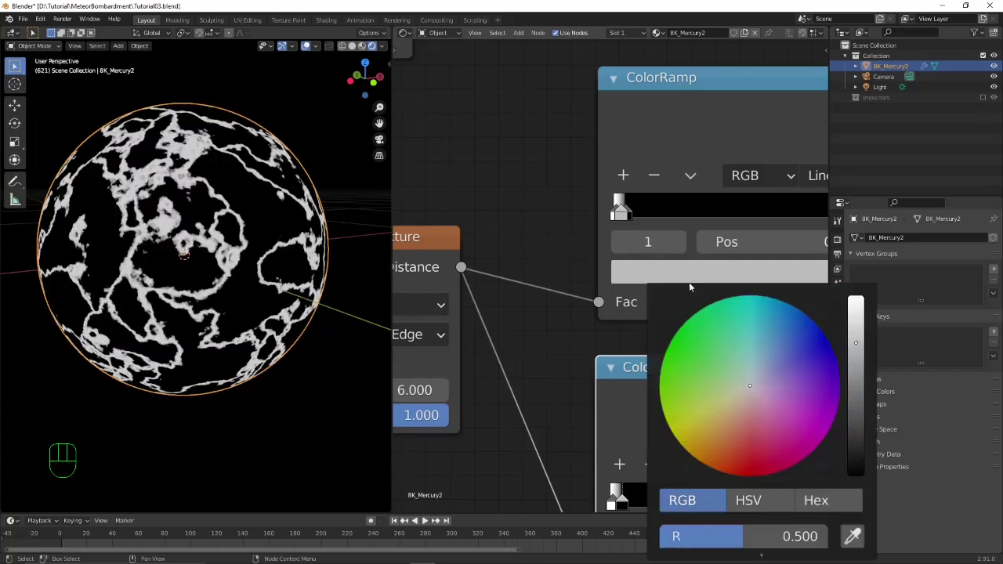
left_click(751, 472)
left_click_drag(751, 473, 742, 477)
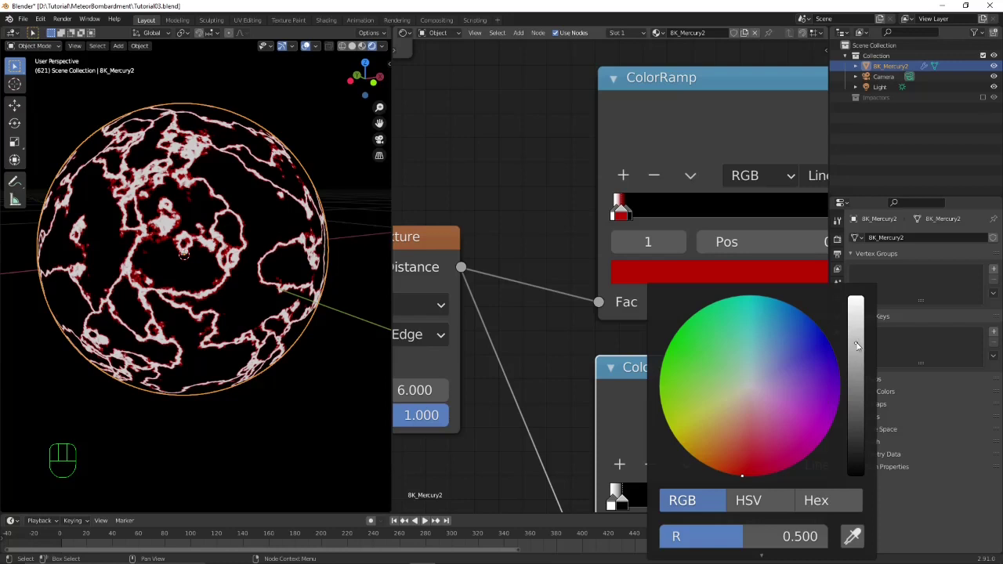
left_click_drag(857, 346, 855, 362)
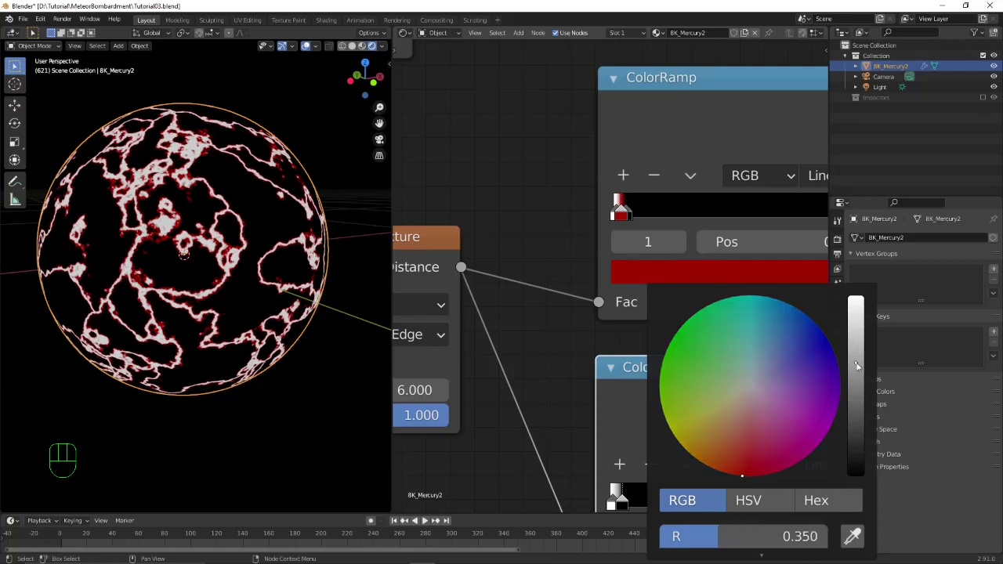
Step: Turn the upper ramp's stop 0 orange
left_click(615, 215)
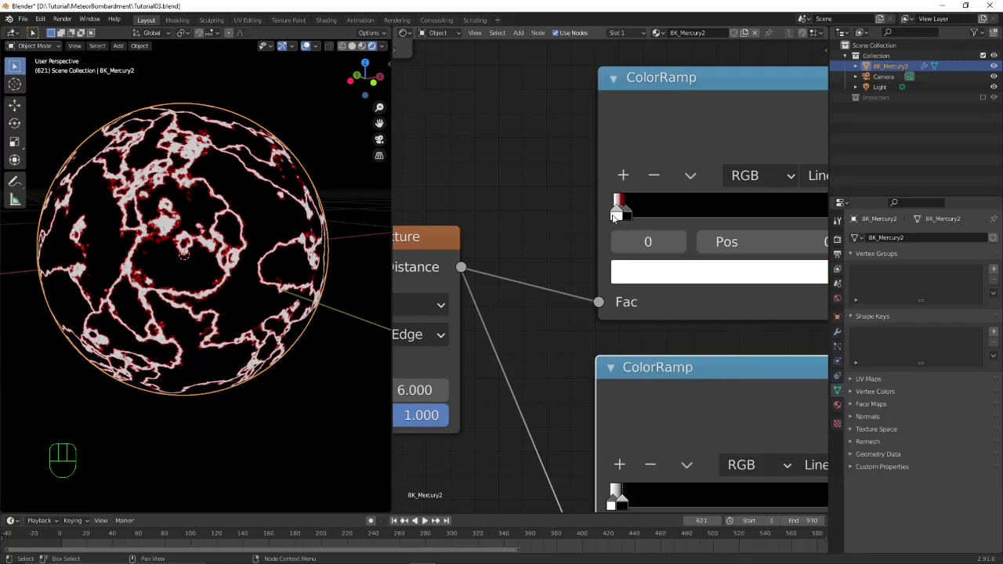
left_click(636, 274)
left_click_drag(728, 442, 696, 458)
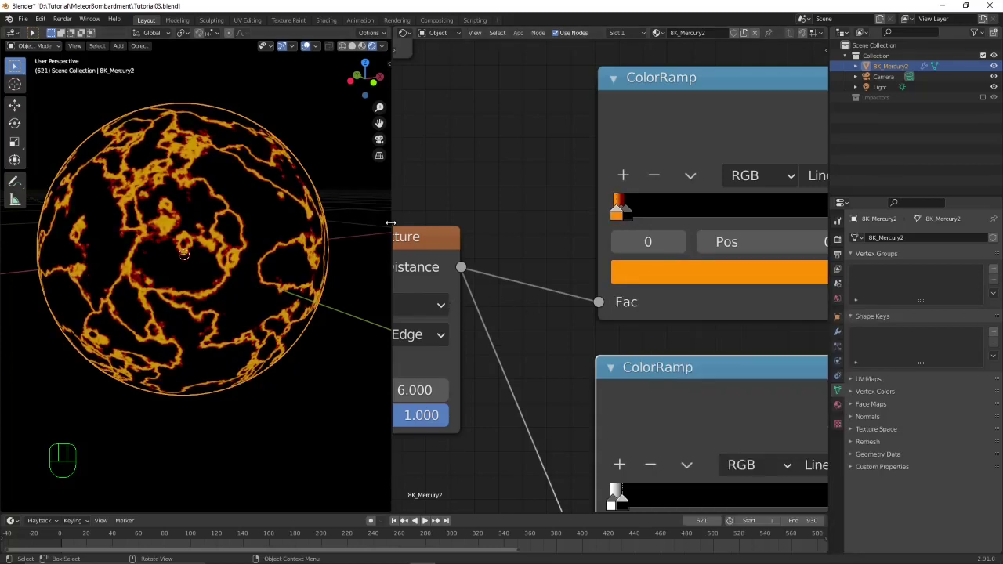
middle_click_drag(258, 161, 243, 134)
Step: Link the orange ramp to Emission and the black-and-white ramp to Emission Strength
scroll(508, 206, "down", 5)
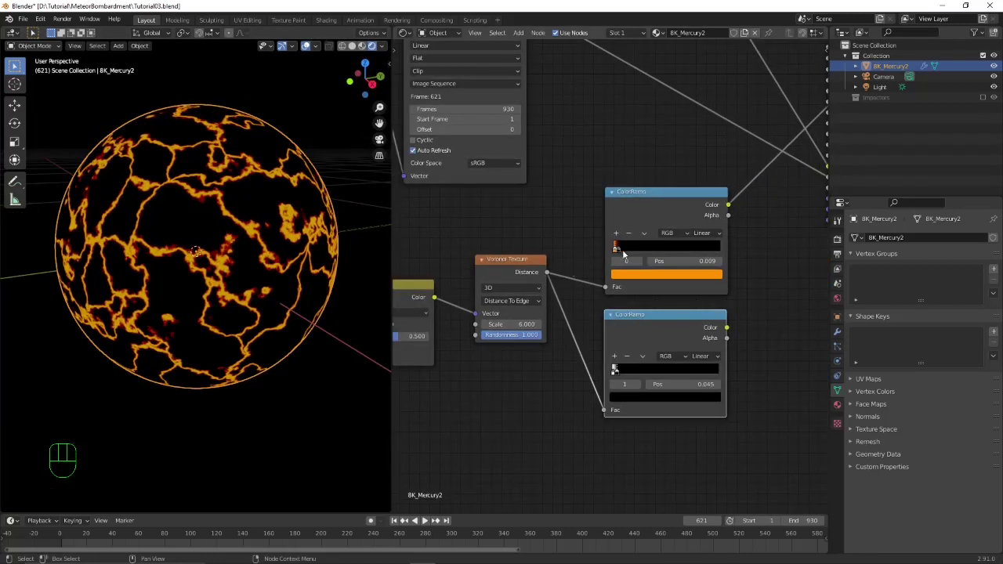
middle_click_drag(582, 253, 417, 305)
middle_click_drag(588, 260, 598, 296)
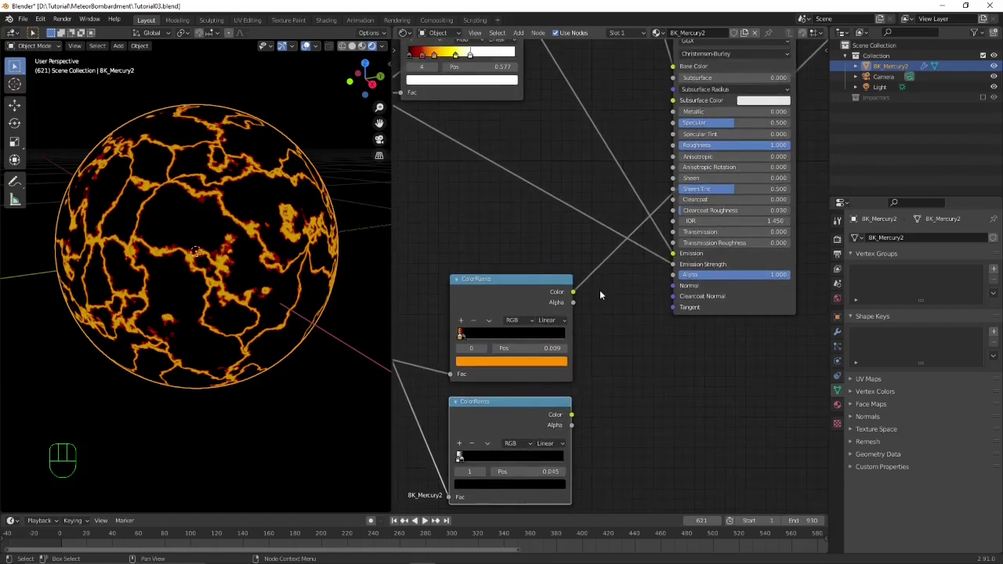
scroll(599, 295, "down", 1)
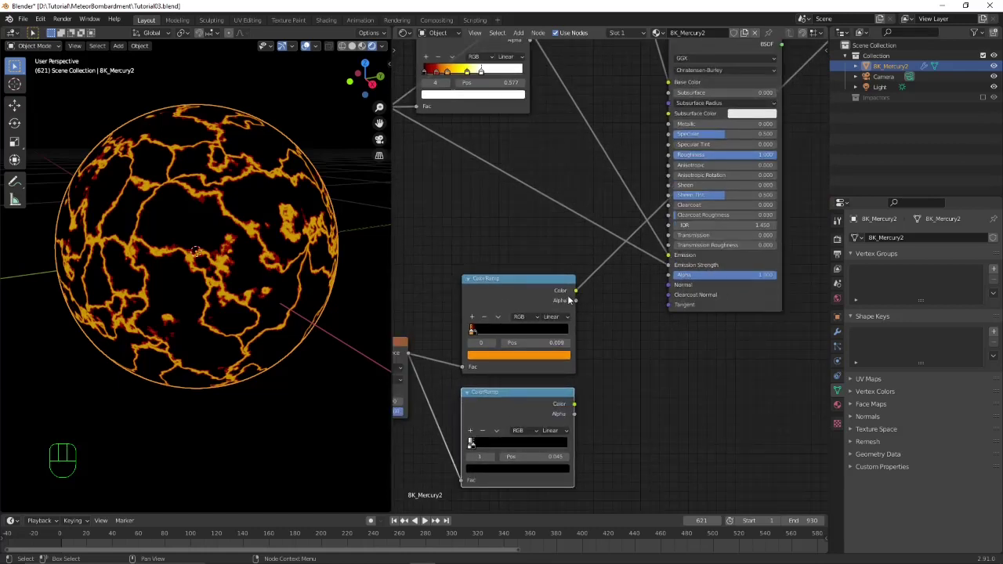
left_click_drag(575, 291, 667, 256)
left_click_drag(574, 405, 668, 265)
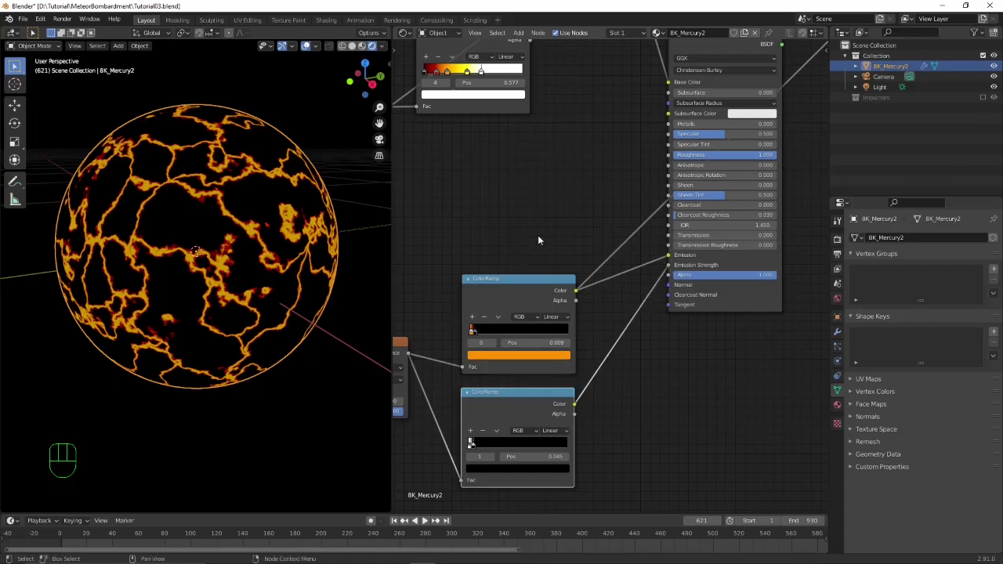
Step: Connect the Principled BSDF output to the Material Output Surface
scroll(549, 235, "down", 2)
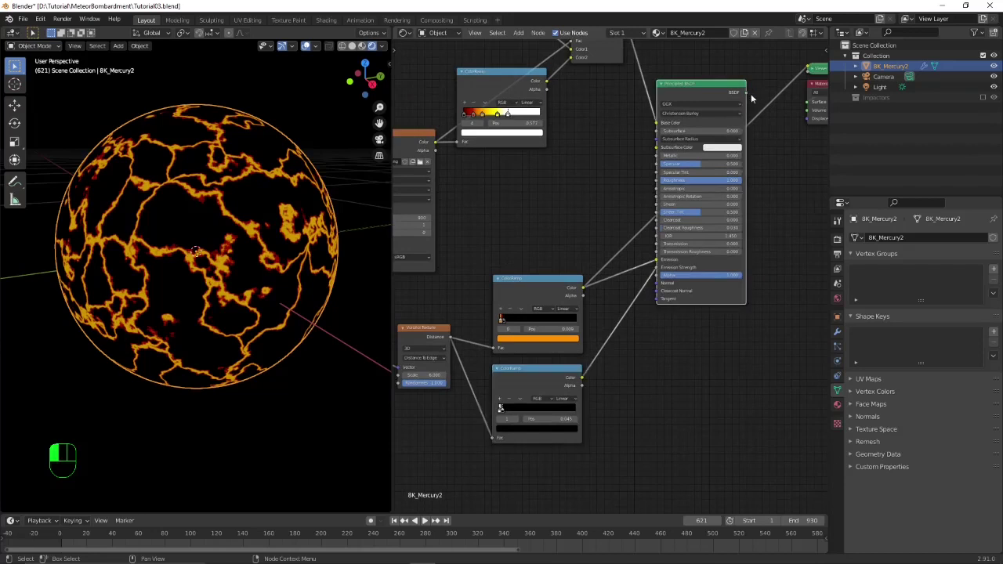
left_click_drag(751, 93, 807, 102)
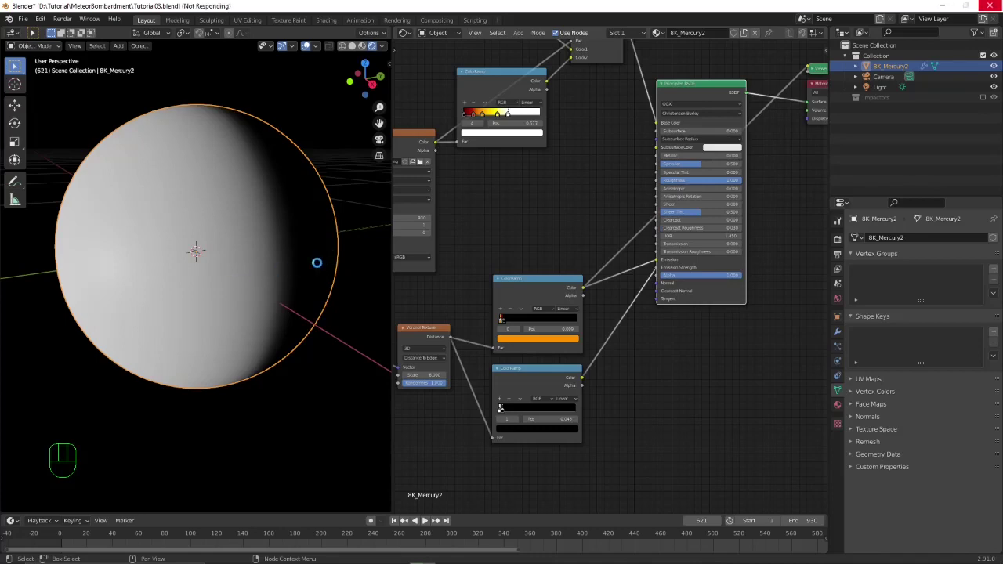
middle_click_drag(331, 255, 376, 235)
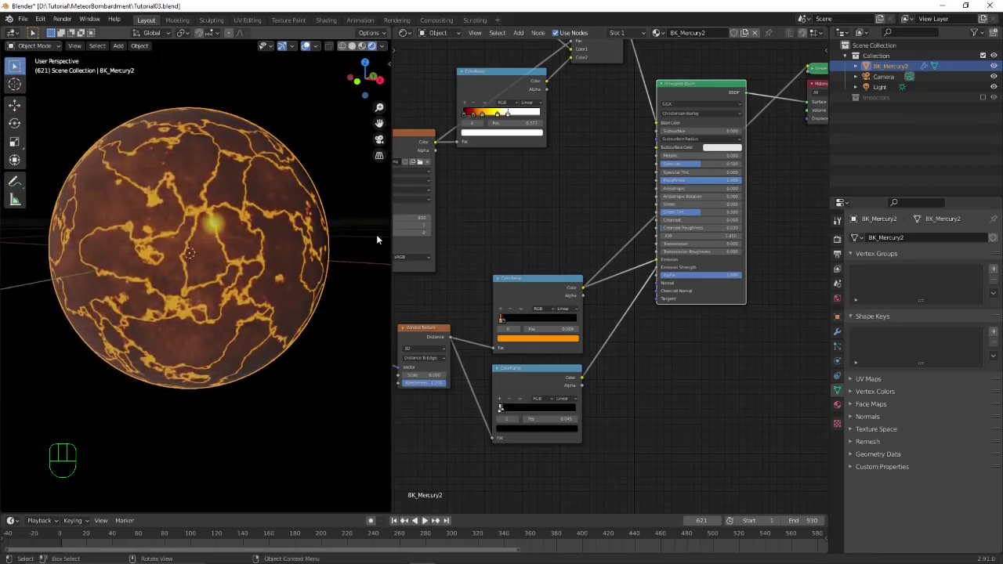
Step: Rearrange the Principled BSDF and ColorRamp nodes for a tidier layout
left_click_drag(709, 90, 765, 130)
left_click_drag(545, 284, 523, 242)
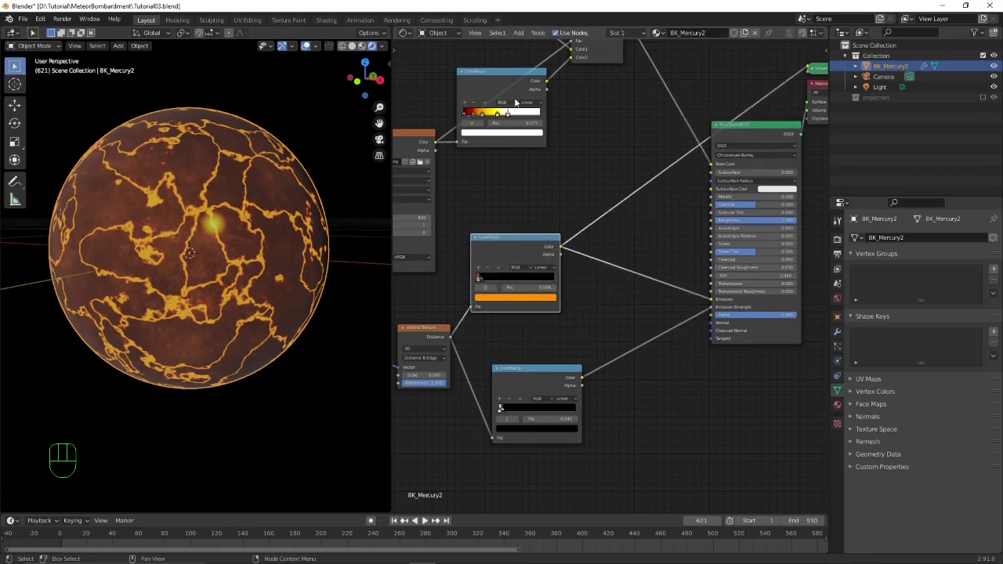
left_click_drag(524, 86, 534, 116)
middle_click_drag(548, 123, 567, 141)
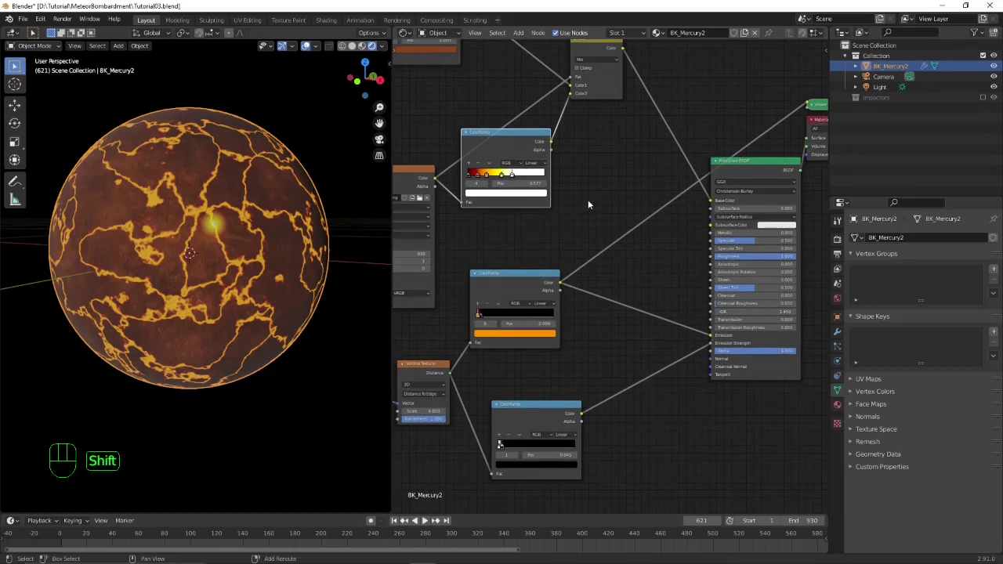
Step: Add a MixRGB node on the existing link and feed the ramp colour into it
key("shift+a")
mouse_move(588, 202)
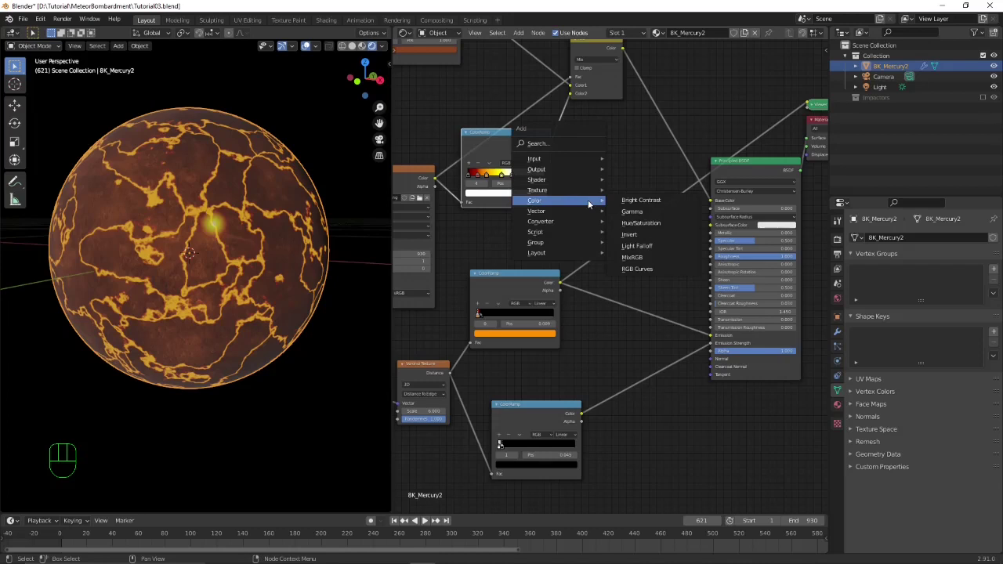
left_click(631, 257)
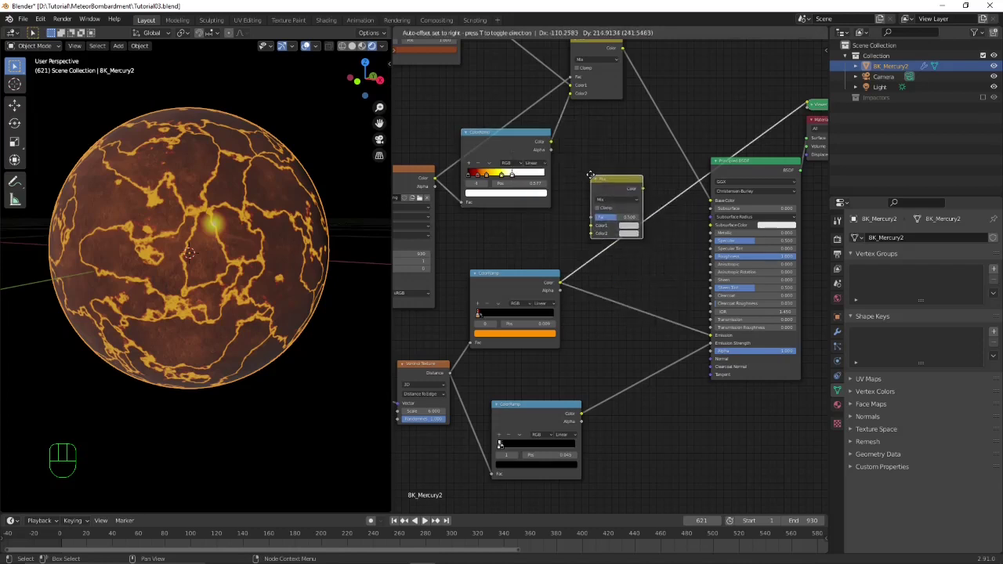
left_click(597, 171)
left_click_drag(551, 143, 595, 217)
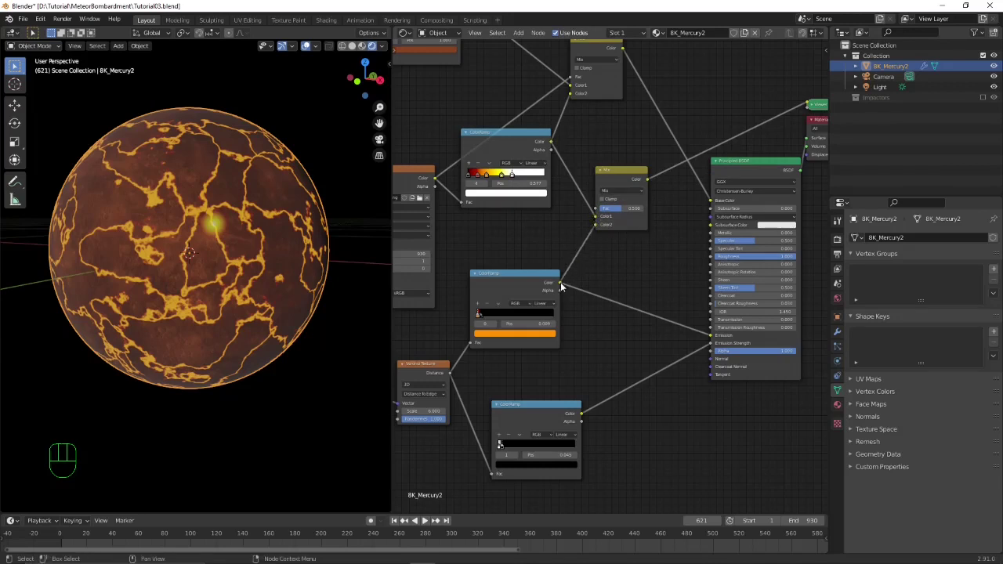
left_click_drag(626, 169, 620, 194)
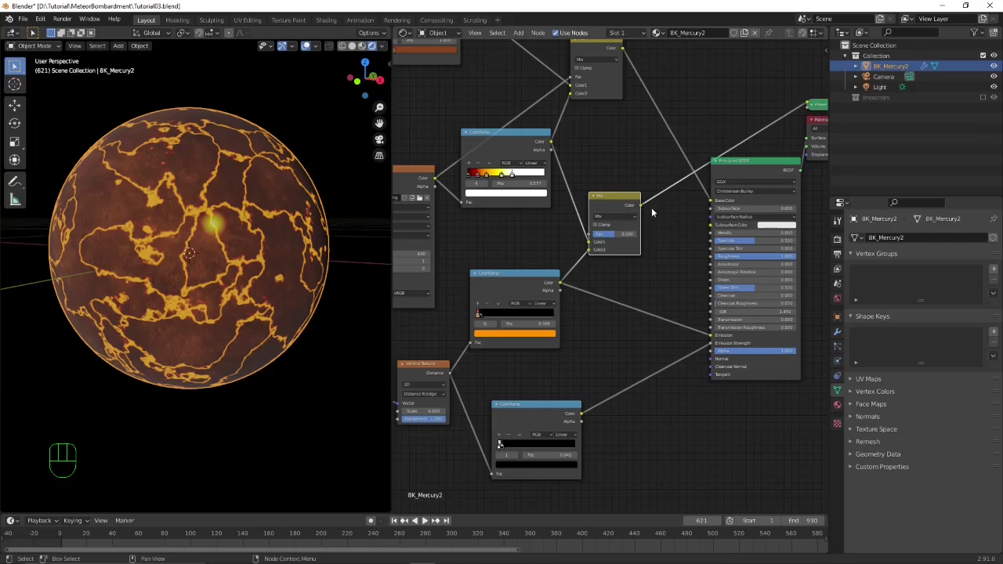
Step: Plug the Mix node's Color output into the Principled BSDF Emission
left_click(747, 140)
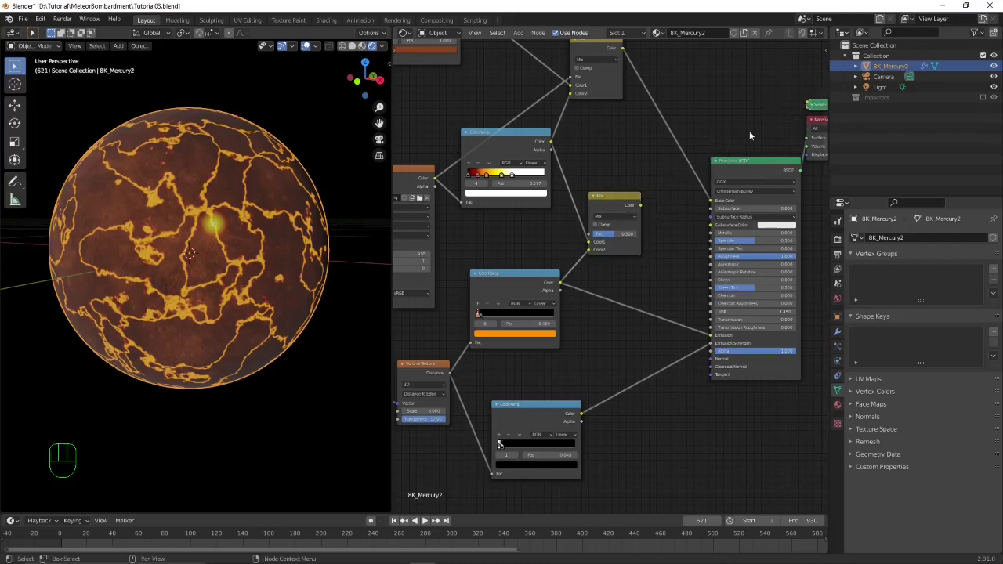
left_click(640, 205)
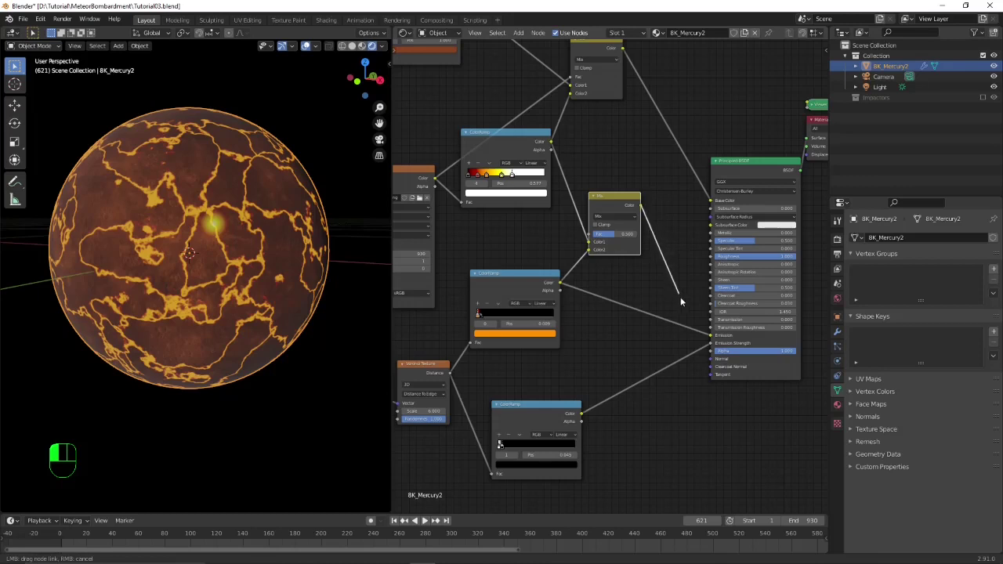
left_click_drag(680, 300, 711, 336)
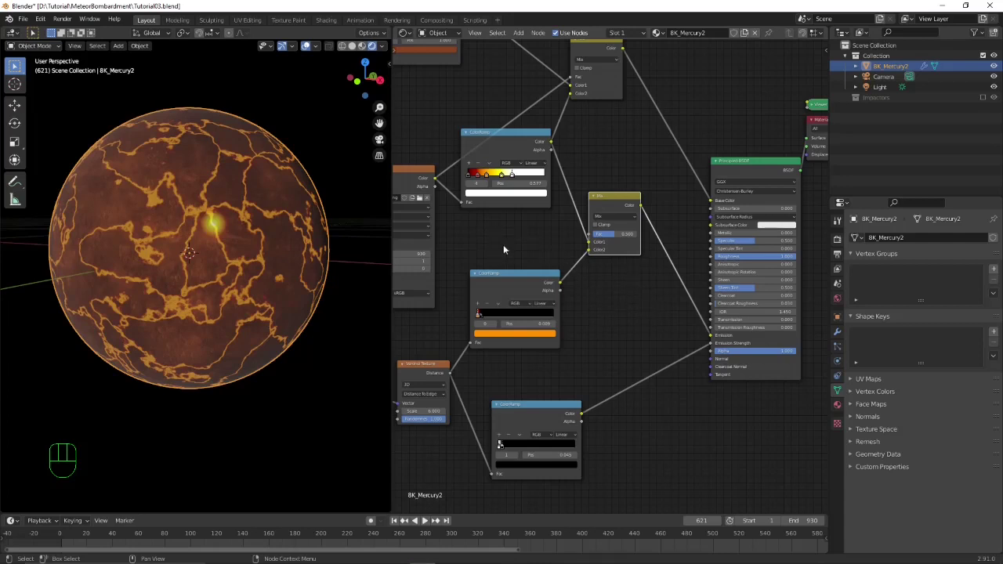
left_click(413, 182)
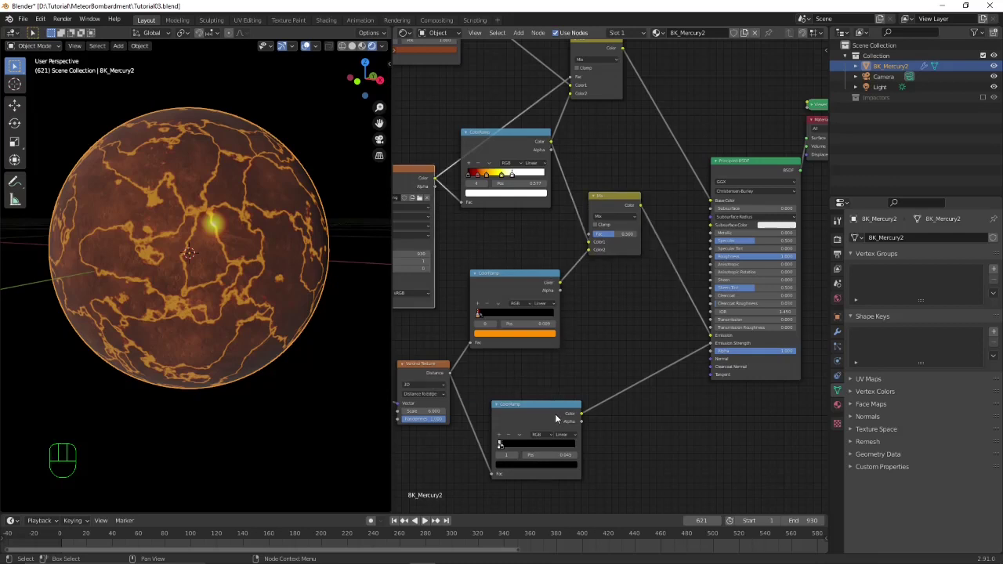
Step: Insert a second Mix node on the Emission Strength link, with the ramp in Color2
left_click_drag(554, 407, 524, 406)
key("shift+a")
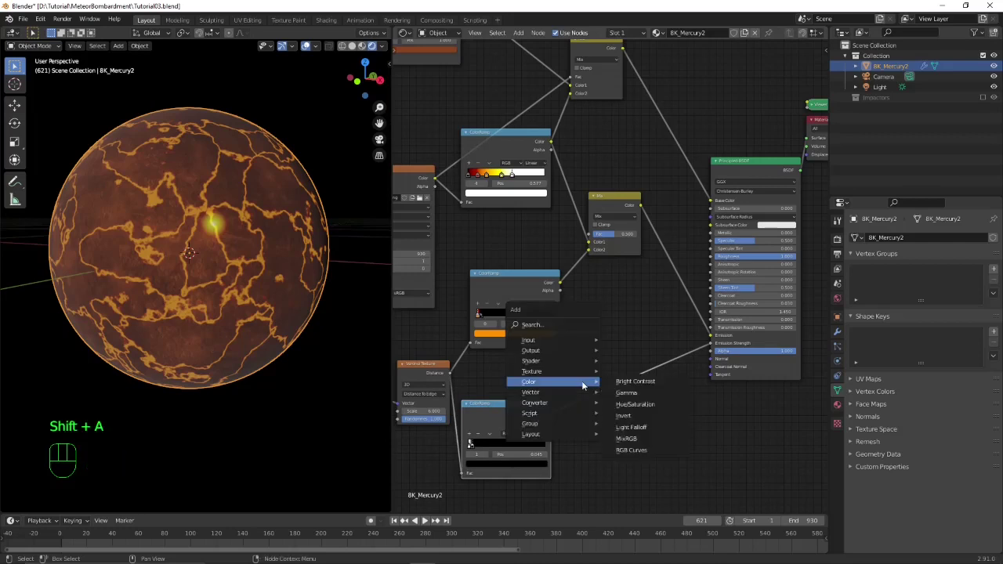
left_click(632, 438)
left_click(616, 338)
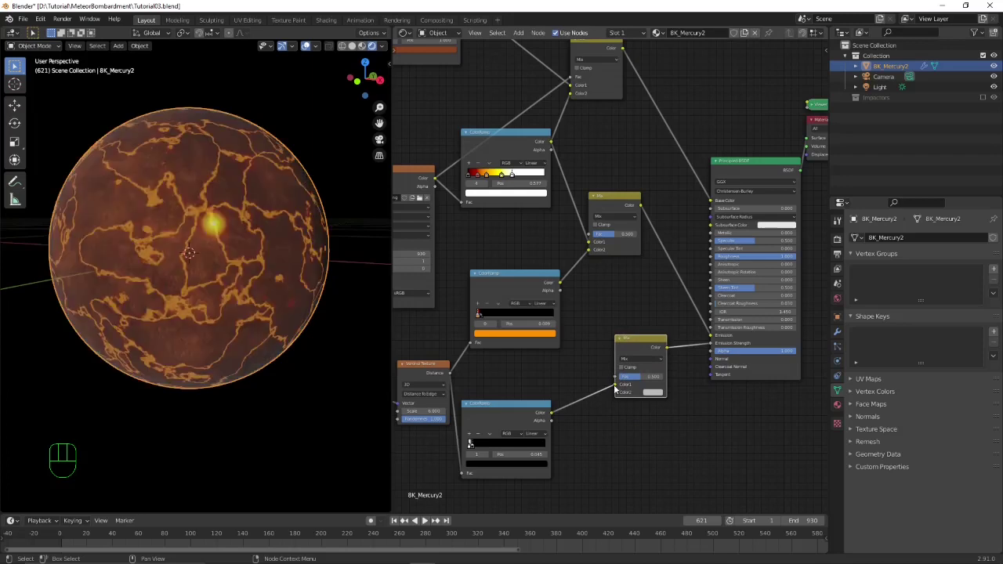
left_click_drag(616, 384, 616, 392)
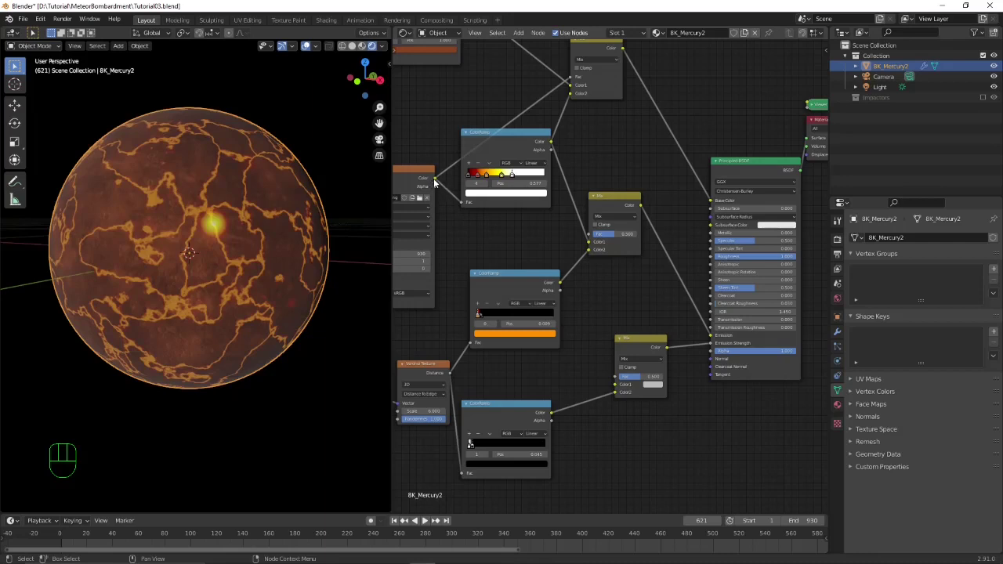
Step: Feed the planet Image Texture colour into the second Mix node's Color1
left_click_drag(435, 182, 615, 385)
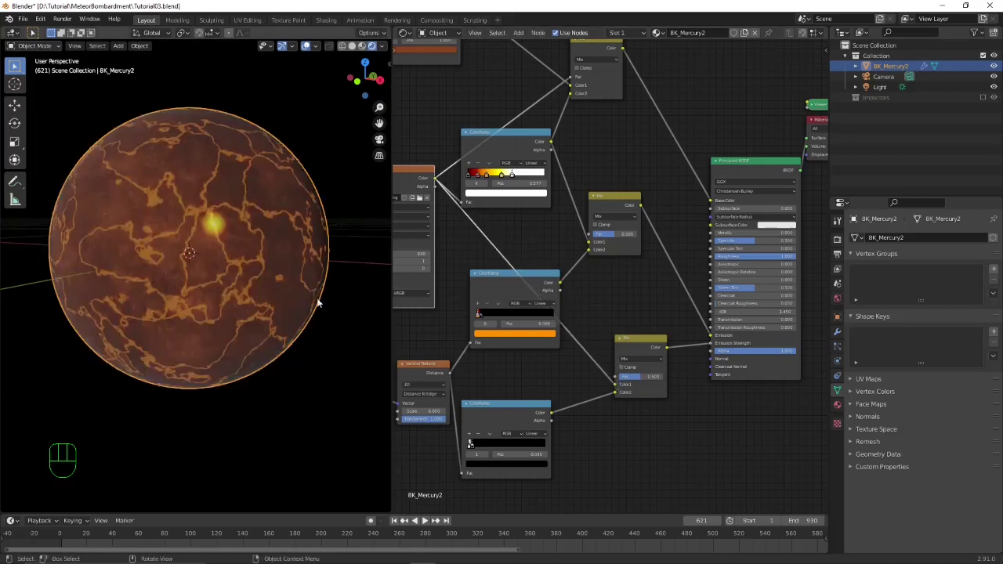
left_click_drag(522, 278, 517, 303)
scroll(195, 235, "up", 4)
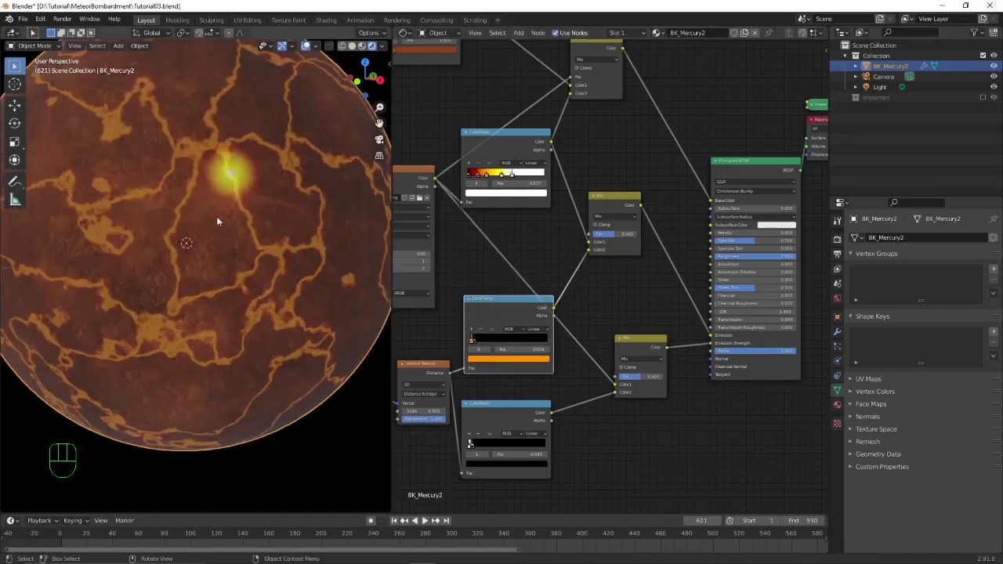
scroll(216, 216, "down", 3)
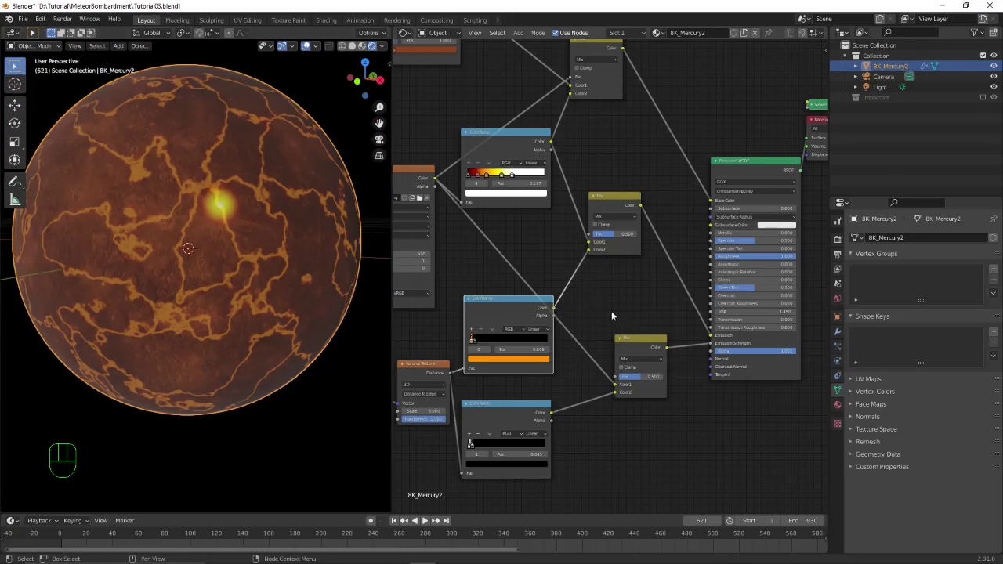
Step: Insert a Math node onto the image texture link and set it to Multiply
key("shift+a")
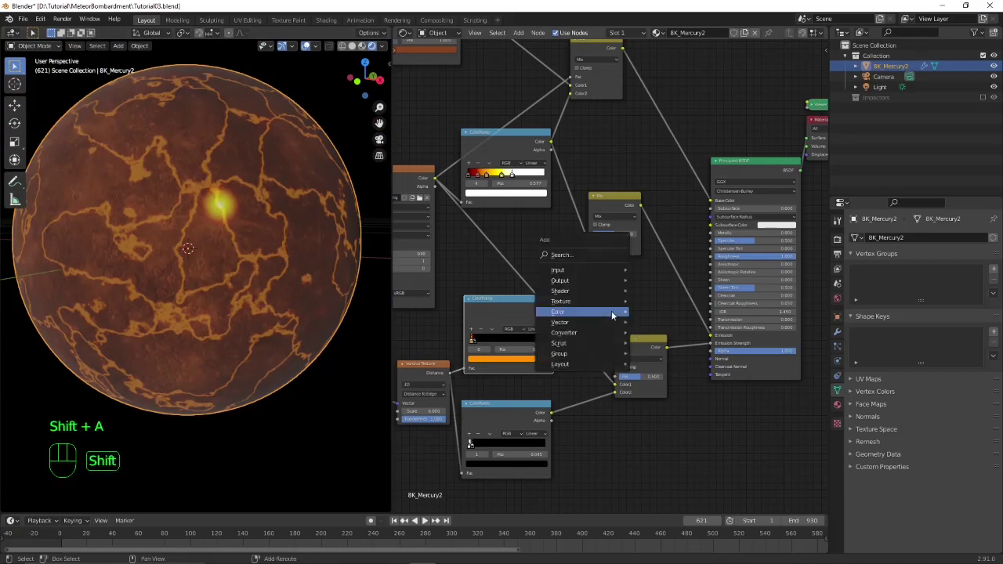
mouse_move(611, 315)
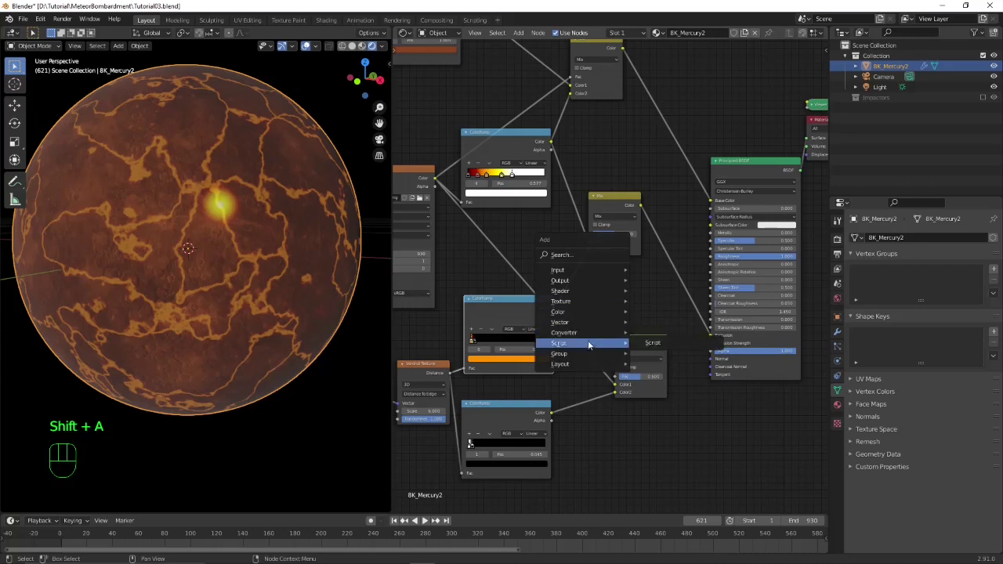
mouse_move(637, 335)
left_click(651, 412)
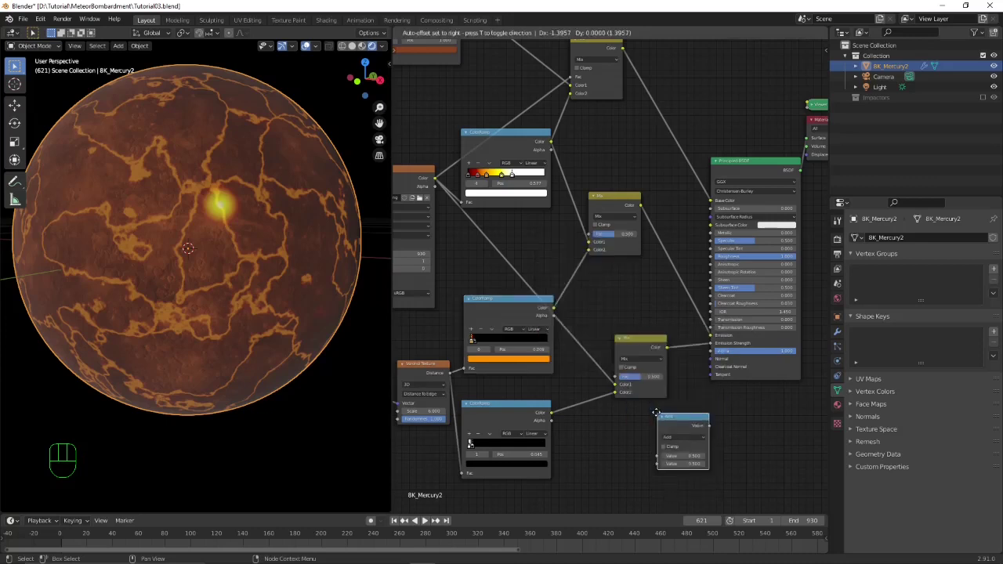
left_click(492, 232)
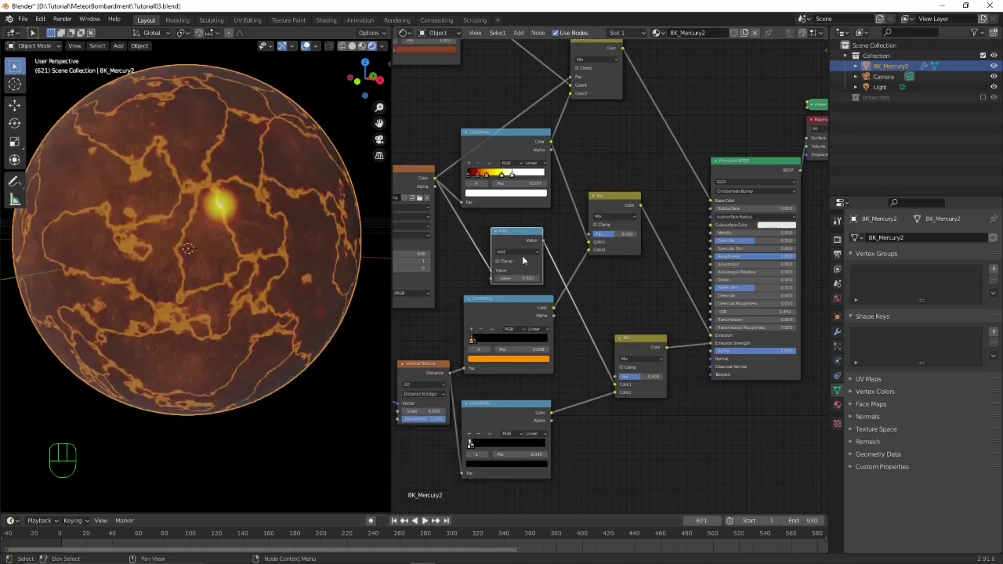
left_click(523, 252)
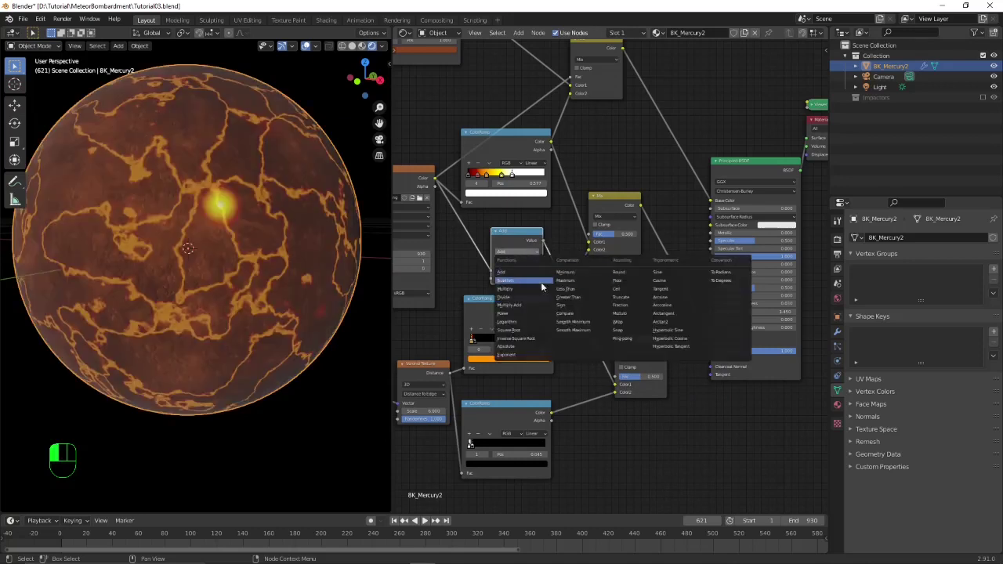
left_click(517, 289)
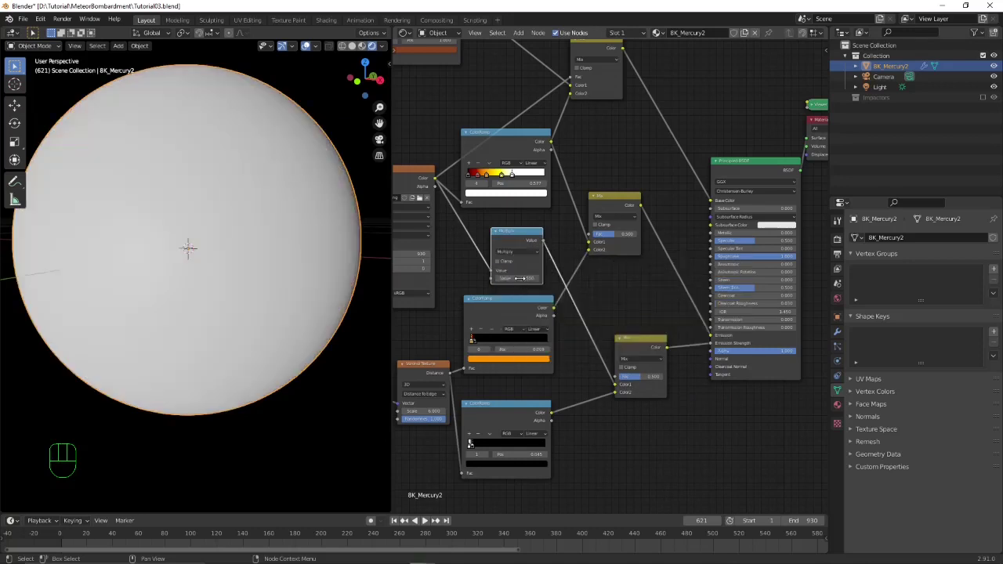
Step: Raise the Multiply value and drop the orange ColorRamp onto the link below
left_click(501, 278)
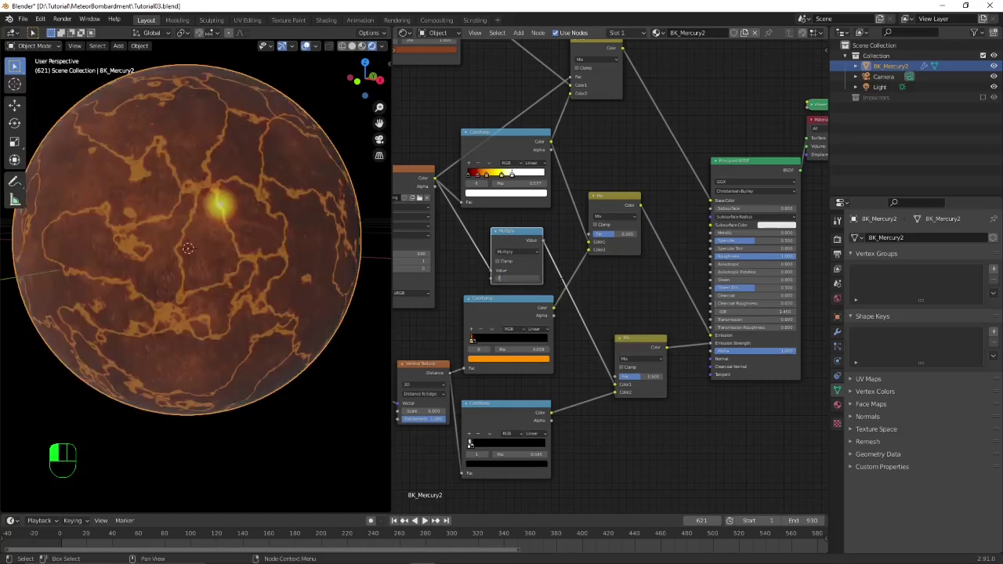
left_click_drag(502, 278, 560, 286)
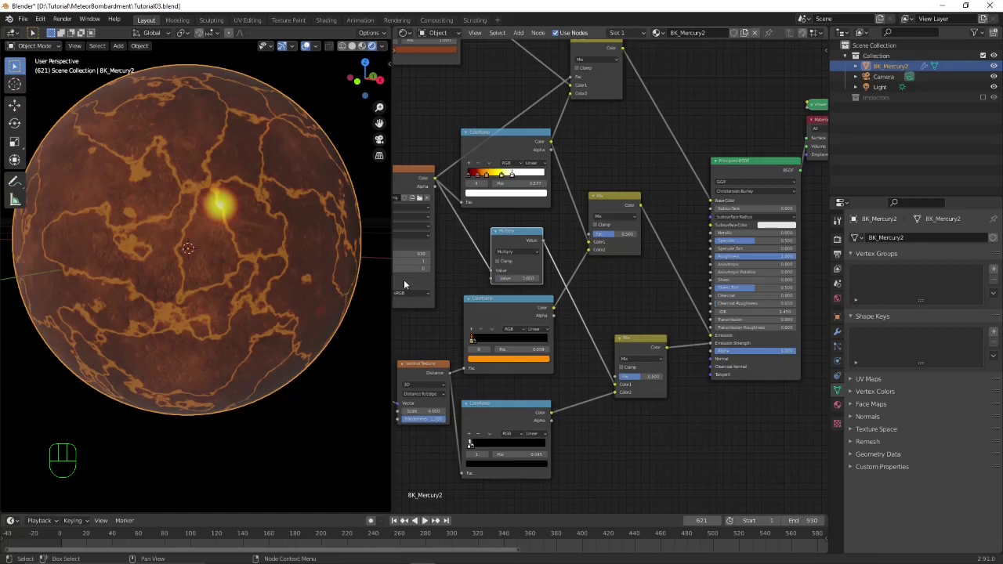
scroll(248, 235, "up", 2)
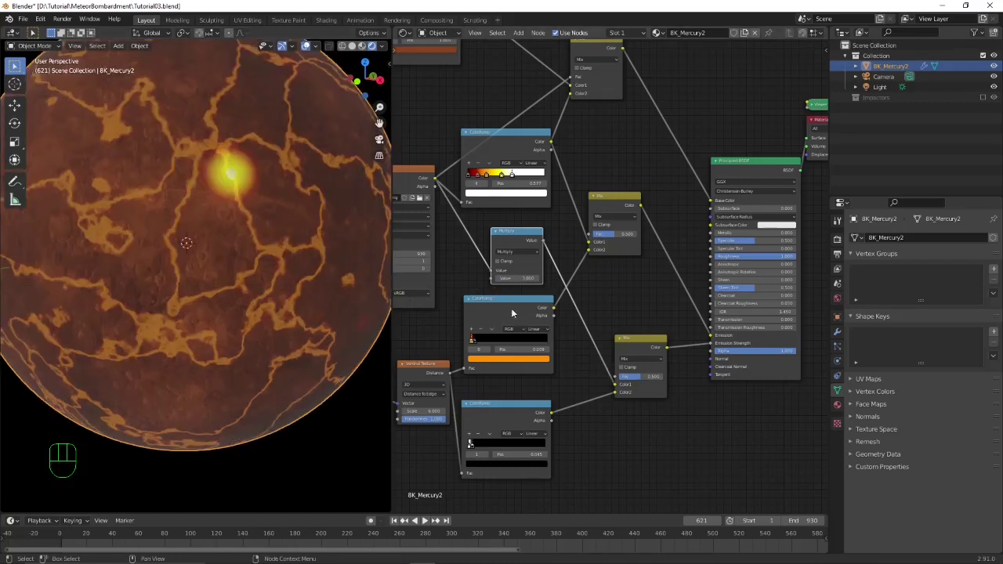
left_click_drag(511, 306, 518, 322)
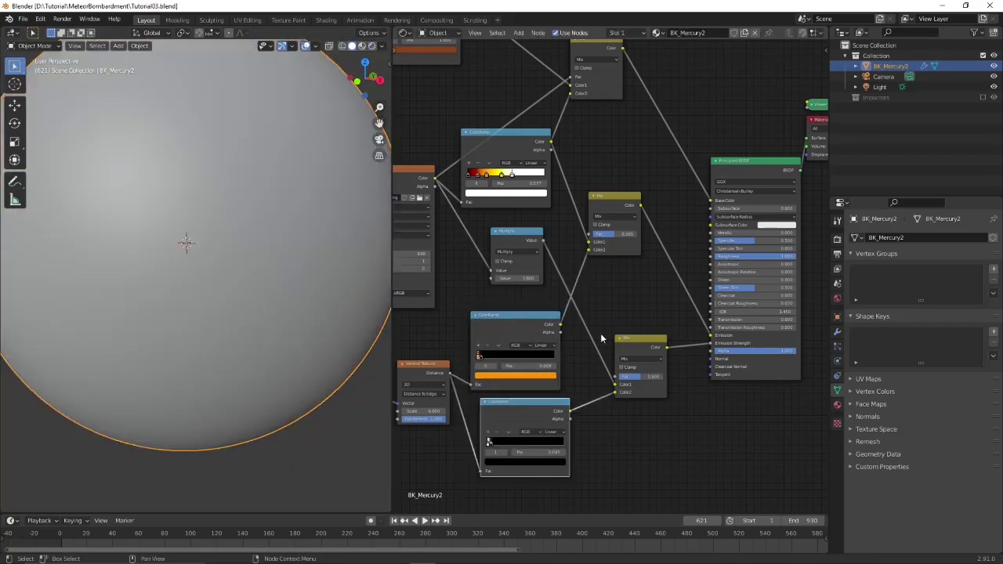
Step: Switch the upper and lower Mix nodes to Add, adjusting viewport shading along the way
left_click(619, 217)
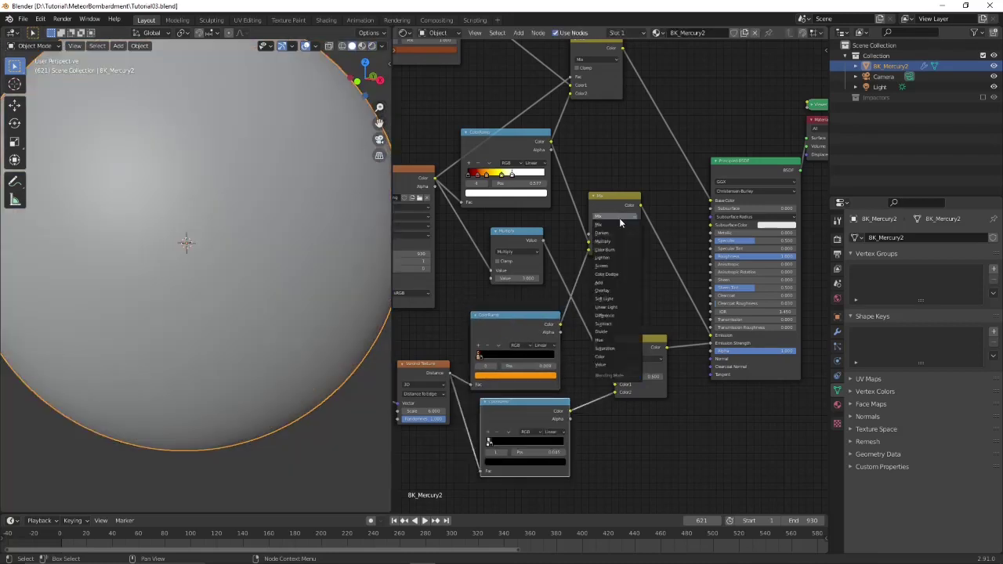
left_click(371, 46)
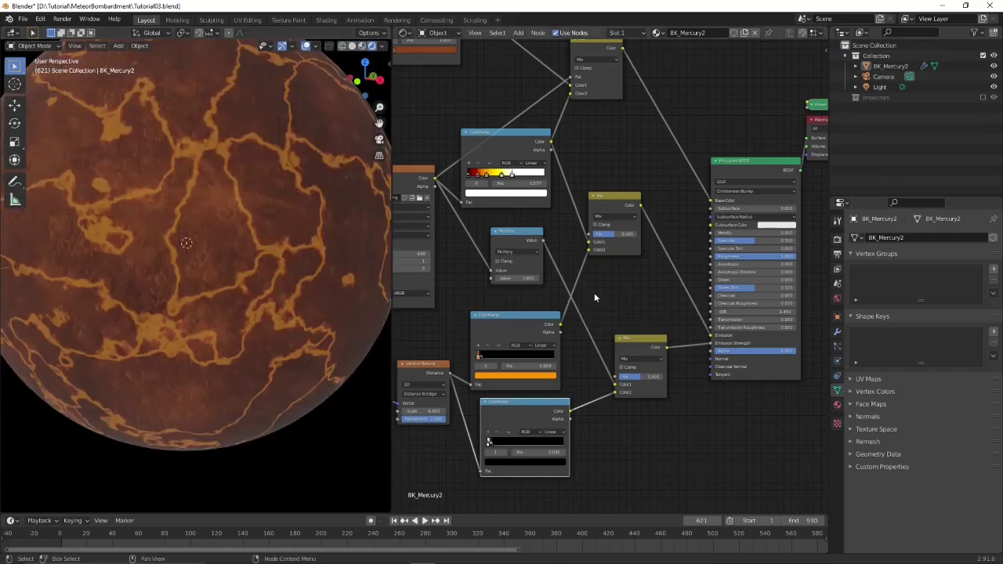
left_click(614, 217)
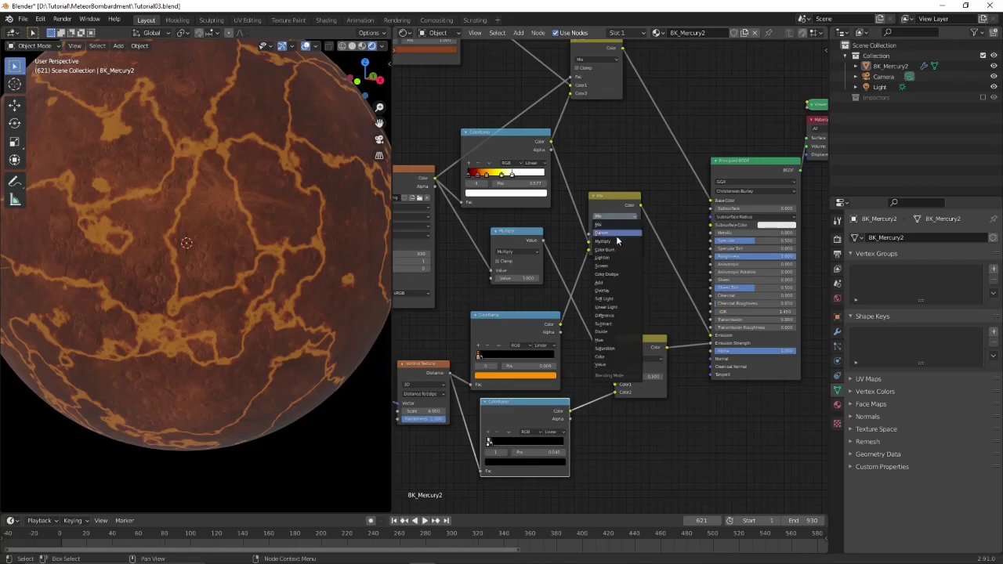
left_click(616, 282)
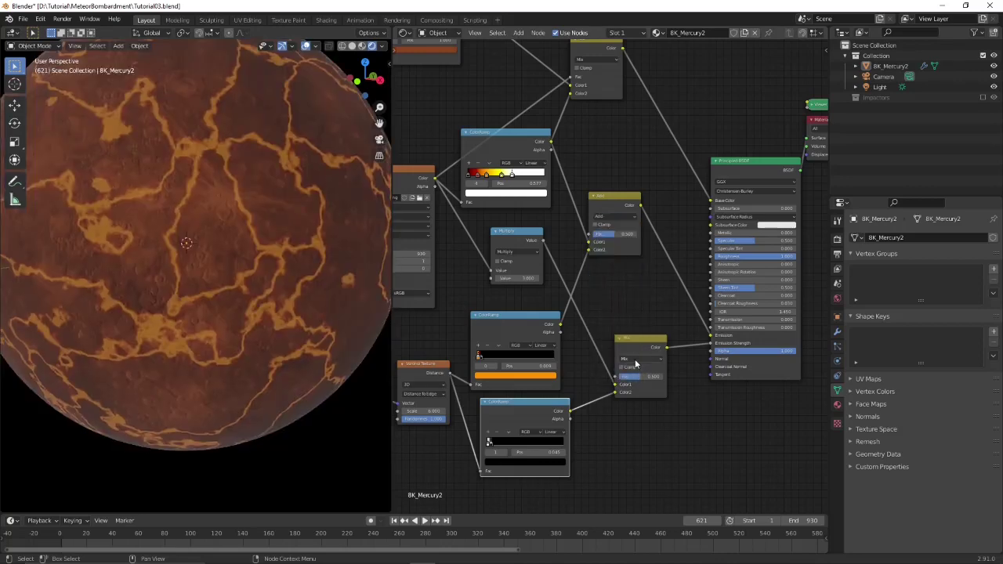
left_click(635, 363)
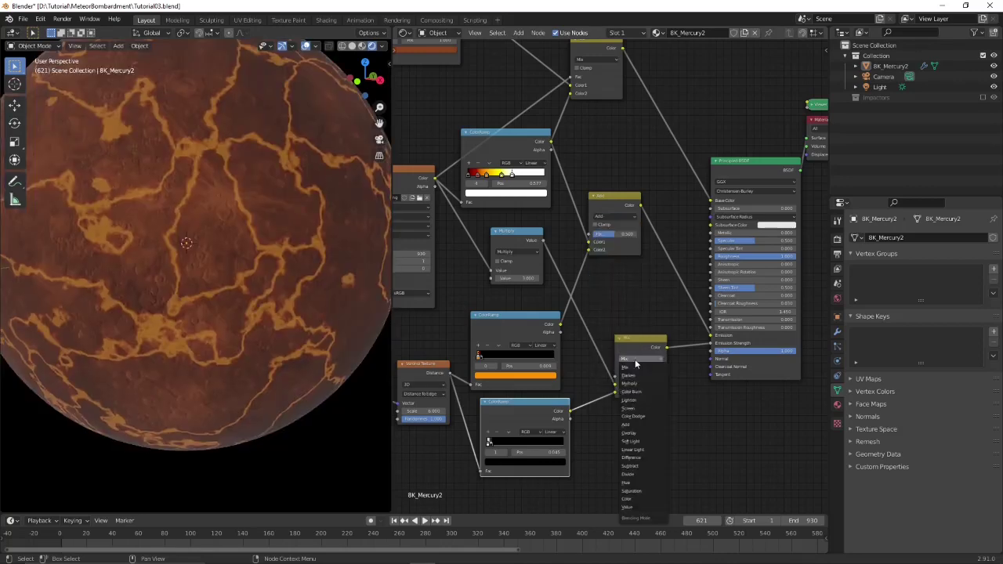
left_click(633, 425)
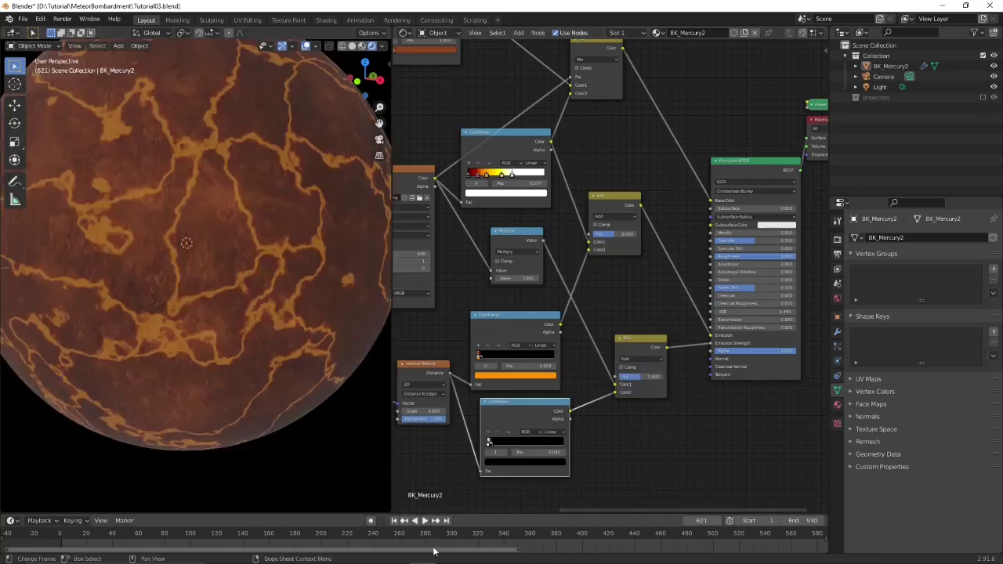
left_click_drag(392, 534, 346, 549)
Step: Scrub to frame 123 and orbit around Mercury to view the meteor glow among the cracks
middle_click_drag(316, 421, 235, 266)
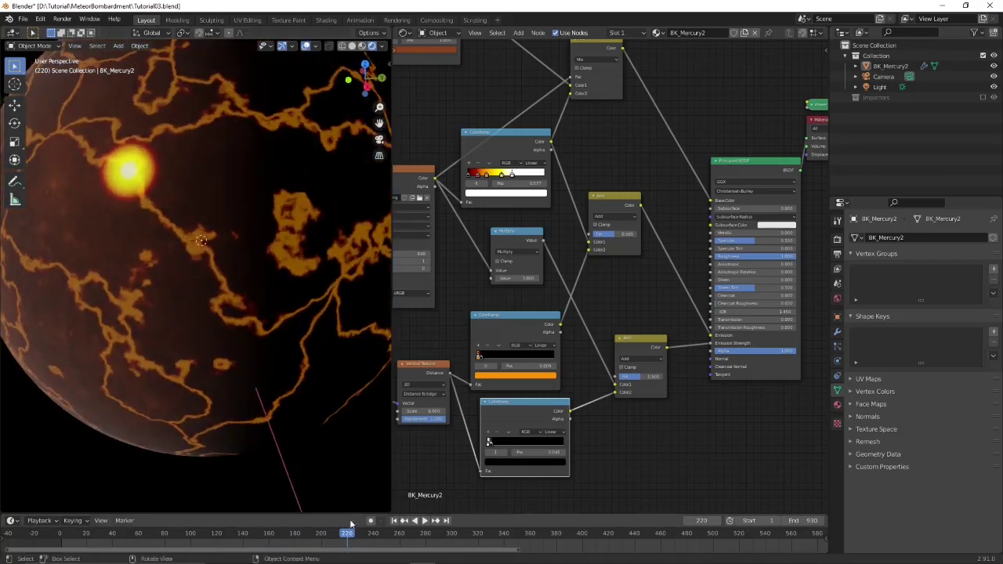
left_click_drag(347, 537, 221, 533)
scroll(212, 317, "down", 4)
middle_click_drag(212, 318, 88, 303)
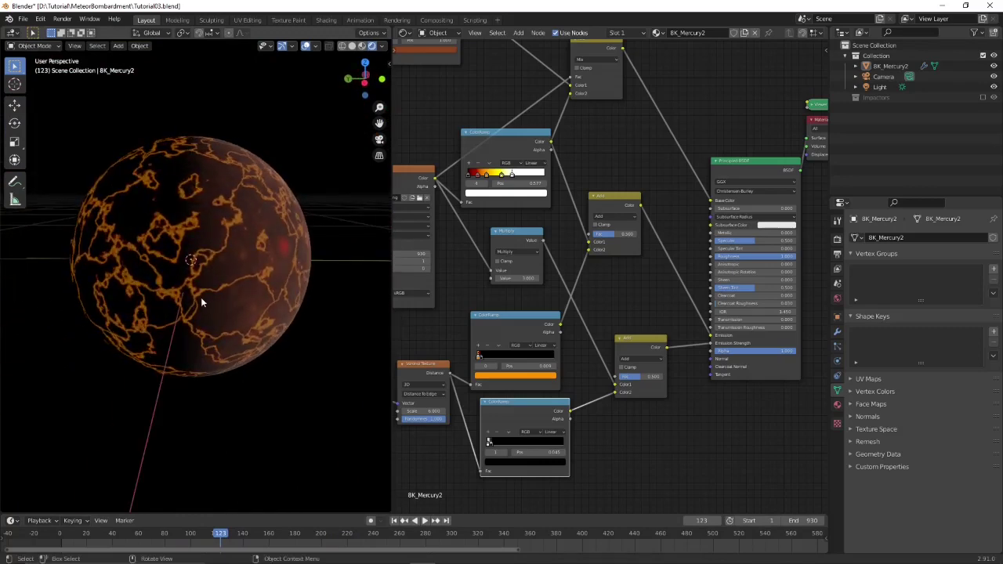
scroll(200, 296, "up", 5)
middle_click_drag(223, 289, 208, 261)
scroll(222, 247, "up", 3)
scroll(240, 245, "down", 6)
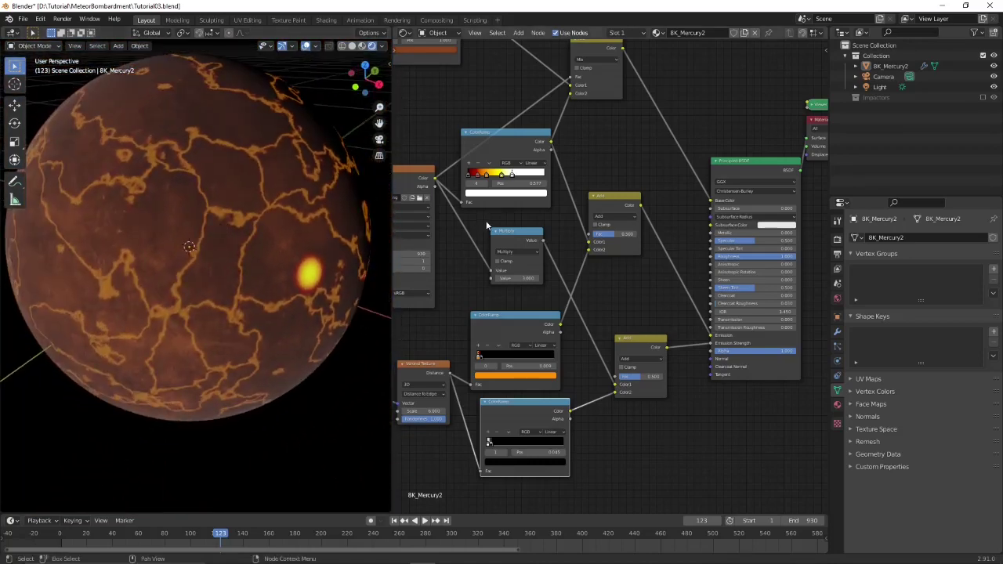
Step: Add a Bump node to the material below the ColorRamps
left_click(628, 447)
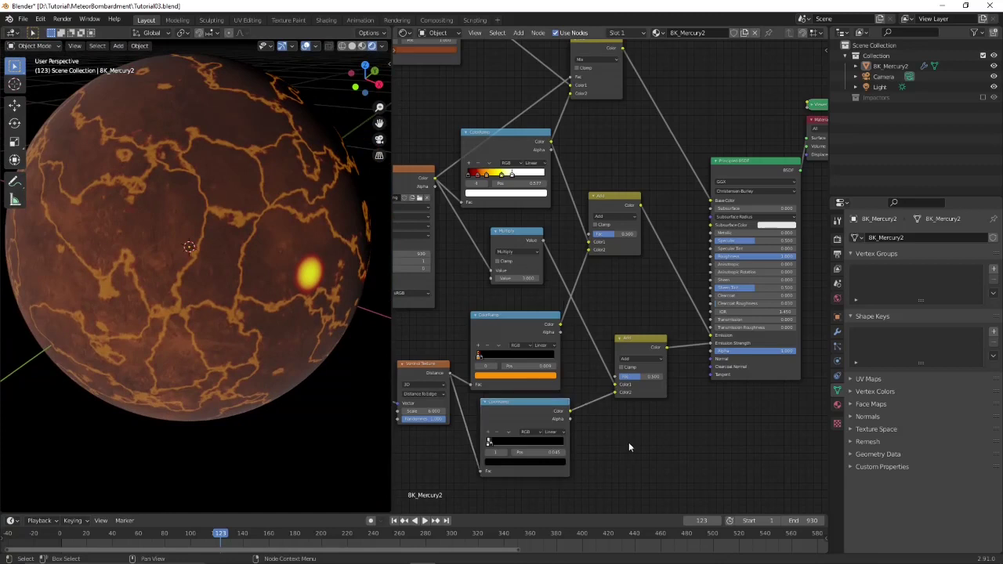
key("shift+a")
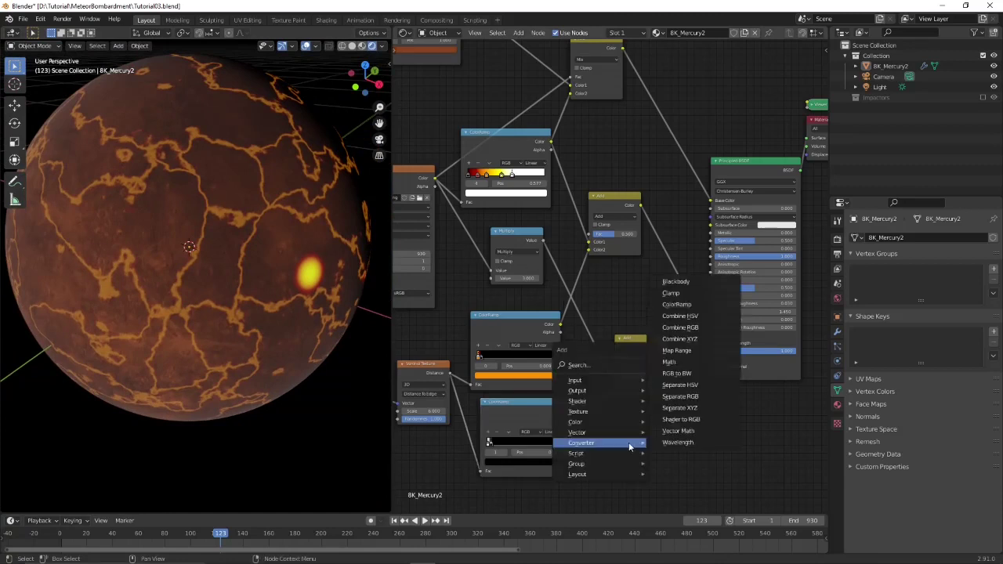
mouse_move(625, 432)
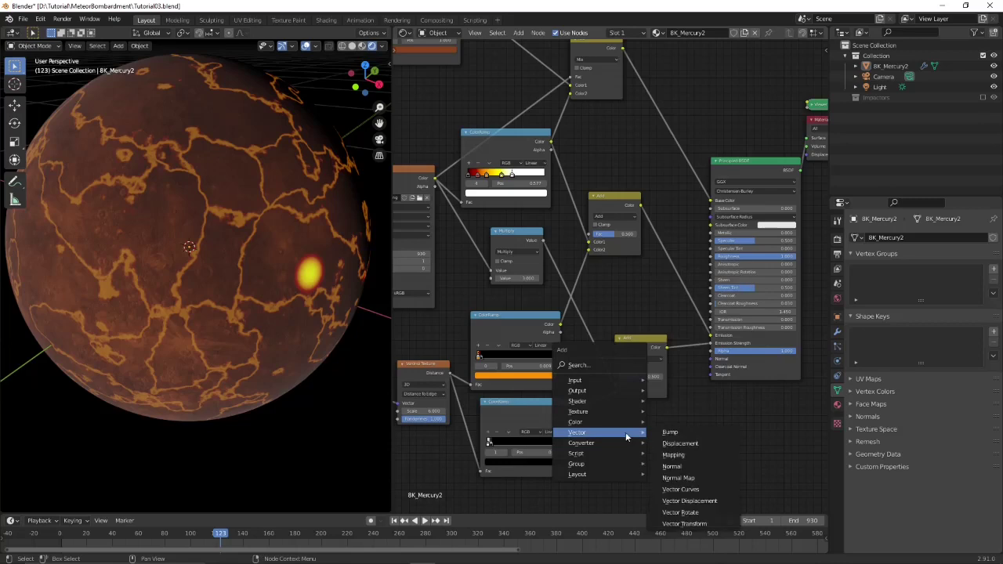
left_click(667, 432)
left_click(666, 440)
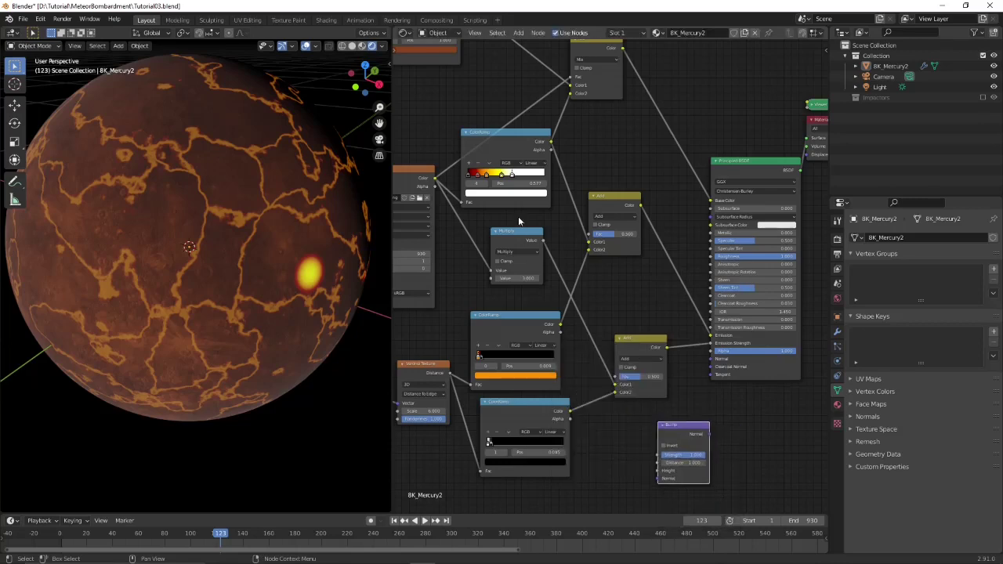
middle_click_drag(521, 221, 573, 279)
scroll(486, 167, "down", 2)
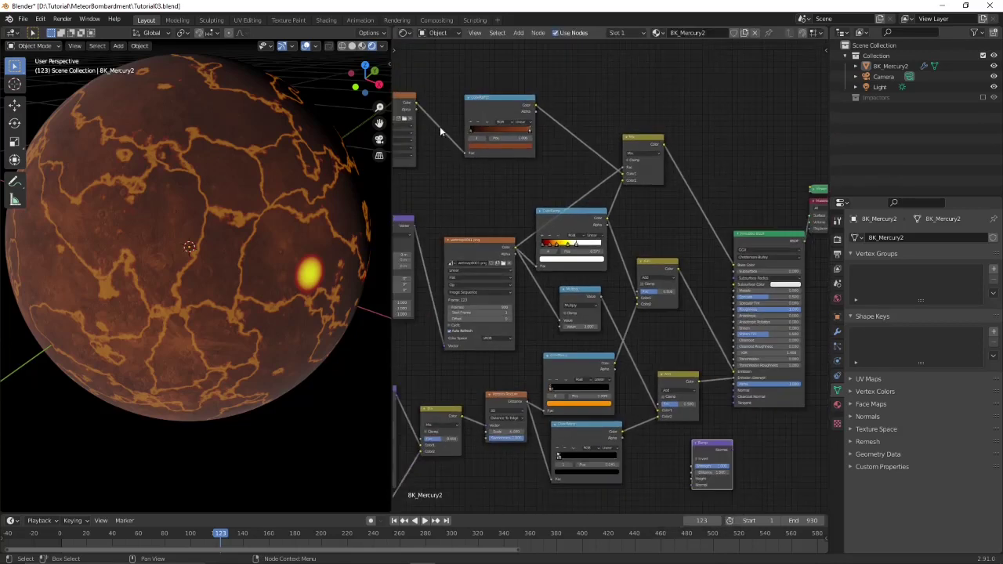
middle_click_drag(417, 106, 476, 98)
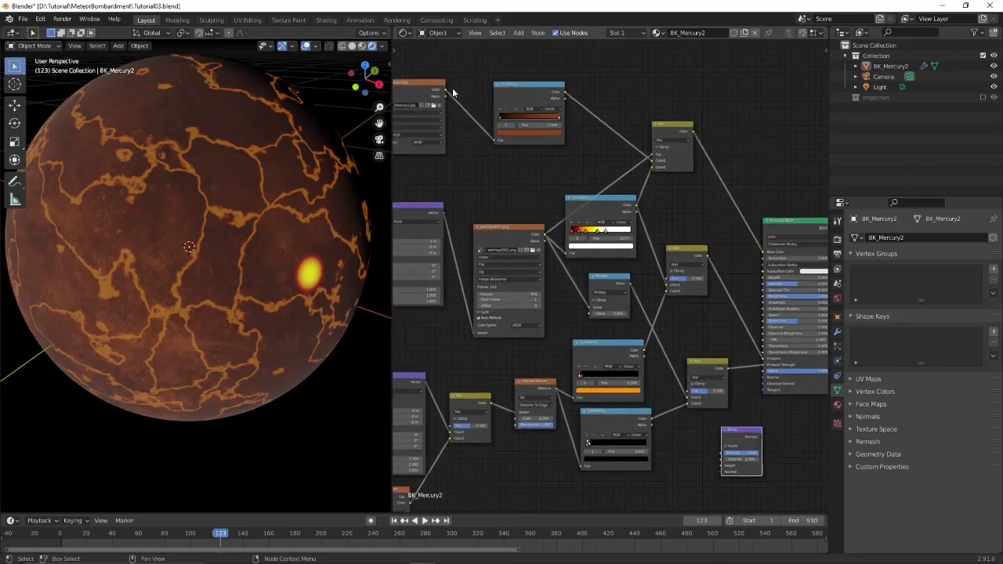
Step: Wire the planet image colour into Bump Height and the Bump Normal into the BSDF Normal
left_click_drag(444, 90, 719, 466)
middle_click_drag(705, 472, 556, 426)
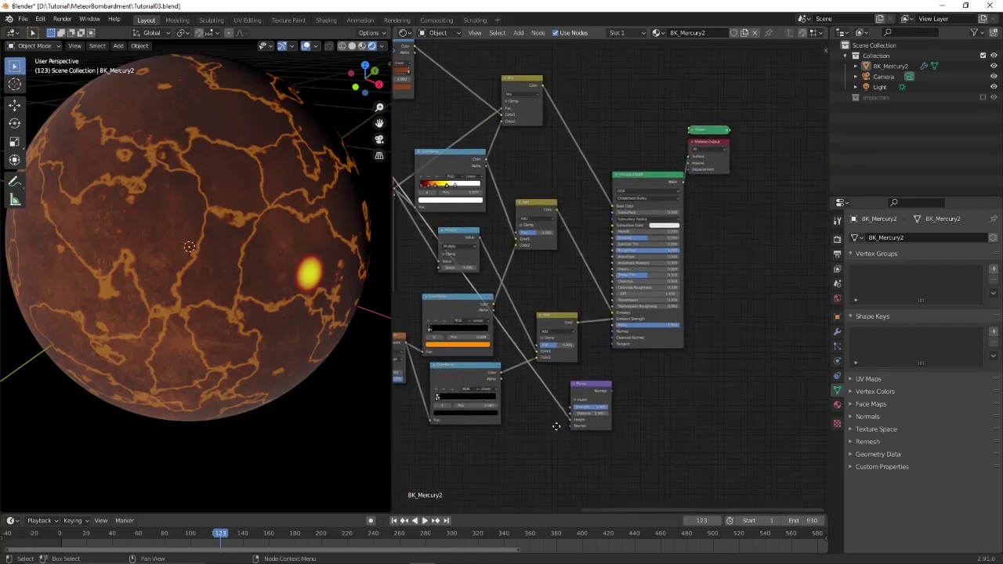
left_click_drag(713, 157, 796, 171)
left_click_drag(665, 177, 758, 176)
scroll(654, 408, "up", 3)
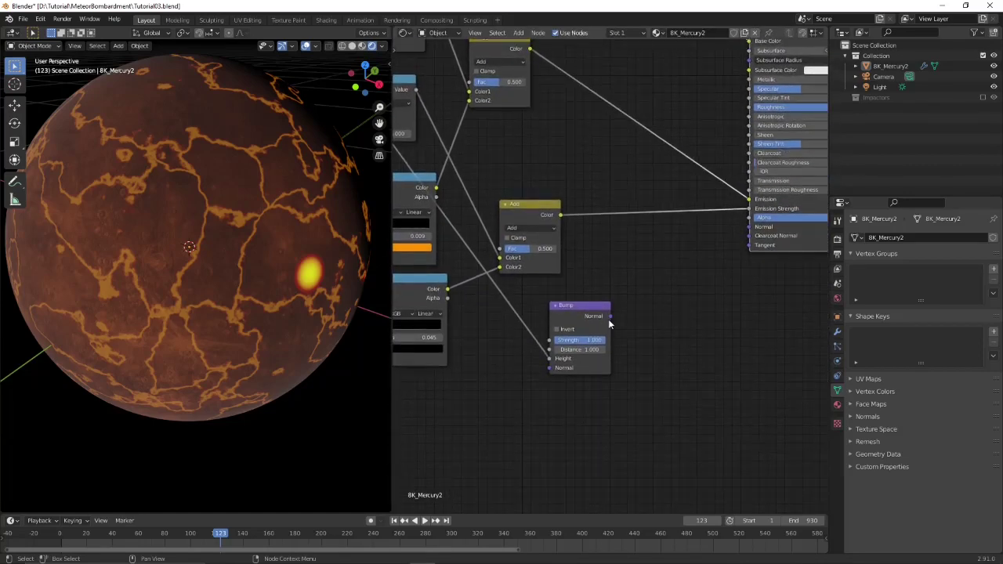
left_click_drag(610, 316, 749, 227)
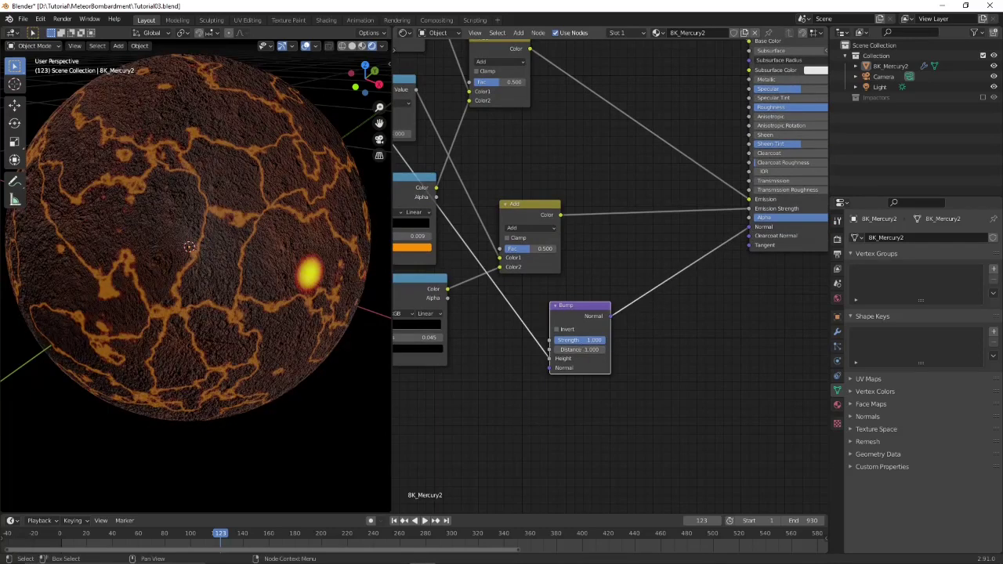
Step: Set the Bump Strength to 0.2 and inspect the surface relief
left_click(582, 339)
type("0.1")
key("Return")
left_click(582, 339)
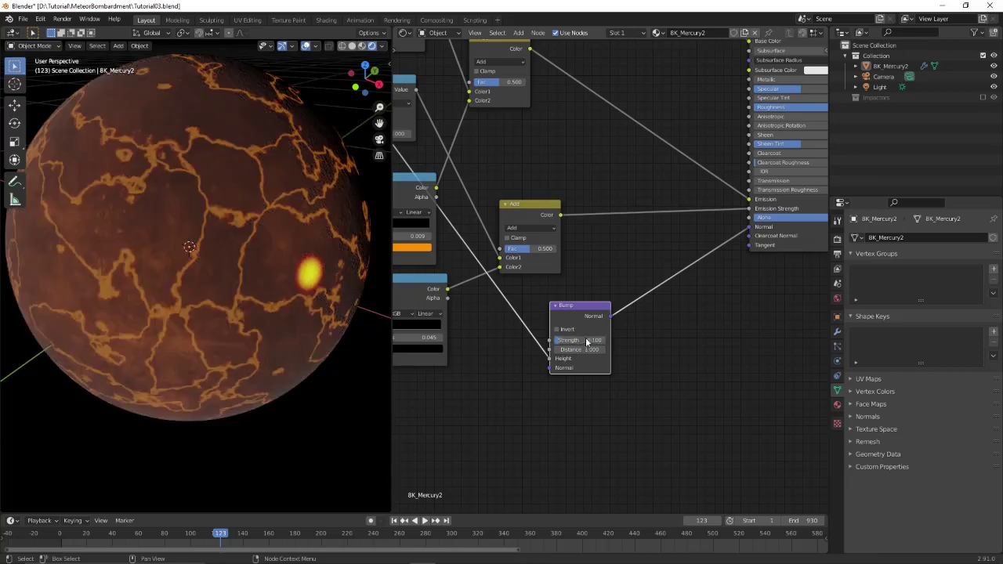
type("0.2")
key("Return")
scroll(303, 307, "up", 10)
scroll(297, 308, "down", 8)
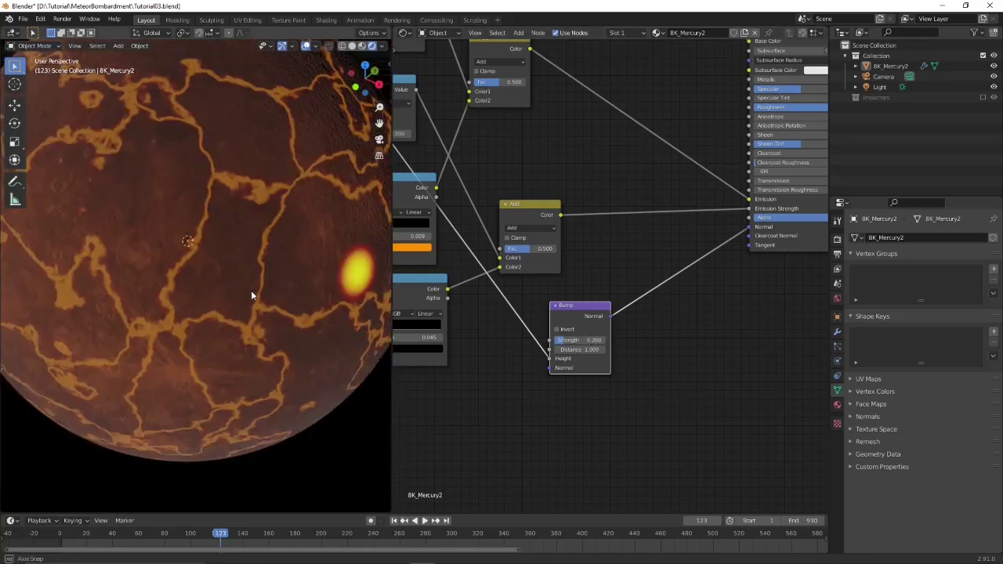
mouse_move(251, 295)
middle_mouse_down()
mouse_move(302, 257)
mouse_move(329, 264)
mouse_move(306, 279)
mouse_move(253, 283)
middle_mouse_up()
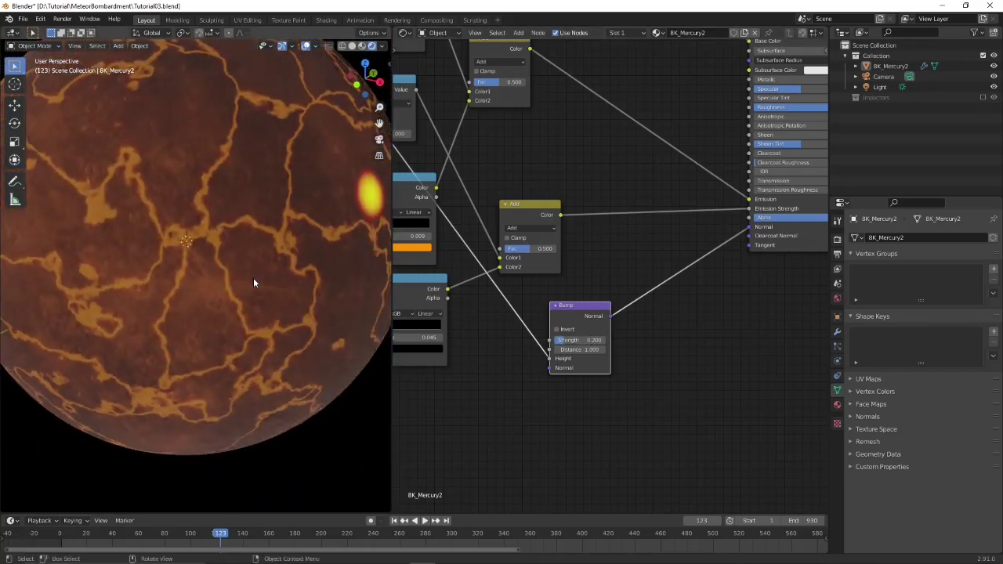
Step: Render a test frame through the scene camera, then dismiss the render result
key("KP_0")
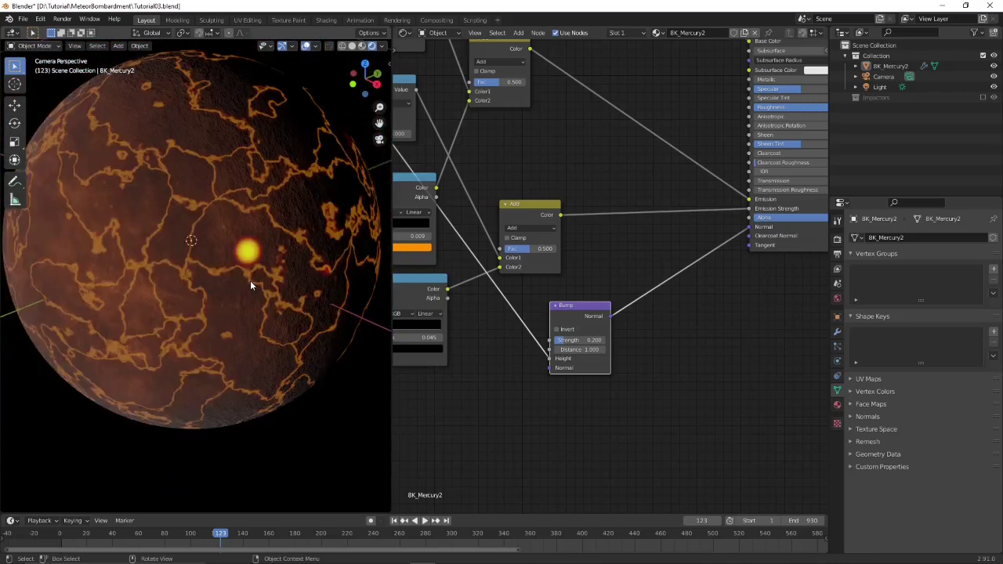
key("F12")
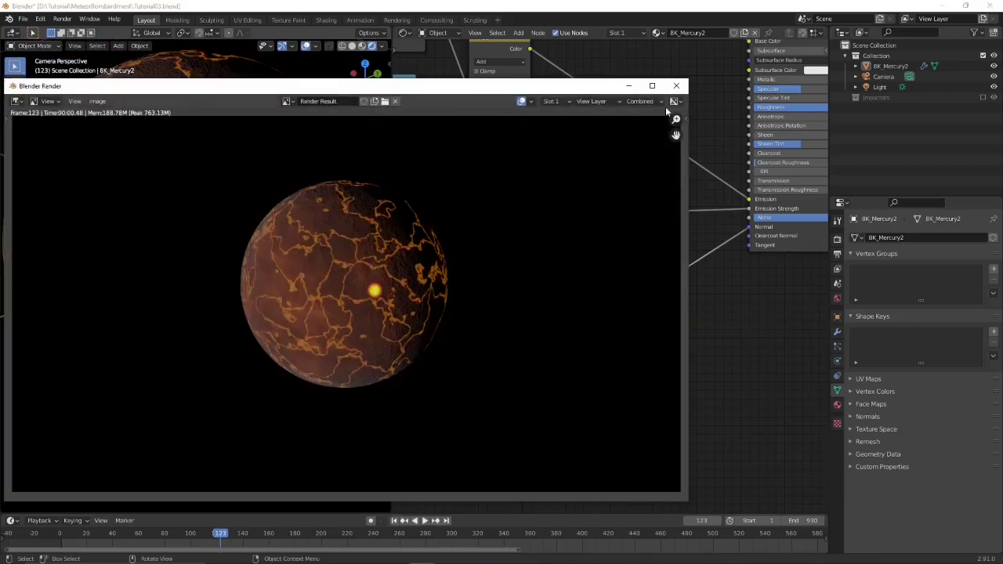
left_click(676, 86)
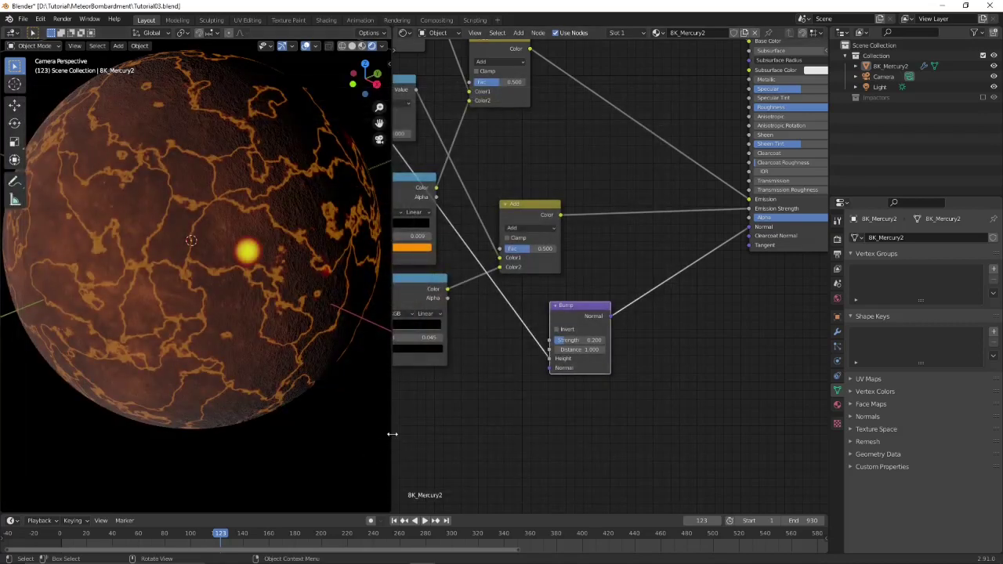
Step: Join the node editor into the 3D viewport so the viewport fills the window
right_click(392, 433)
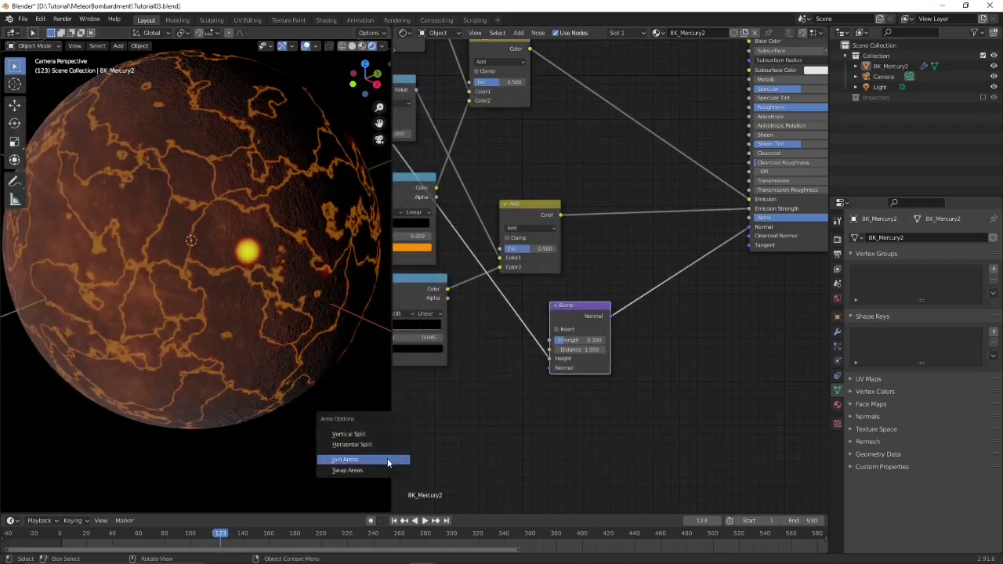
left_click(392, 459)
left_click(546, 438)
scroll(503, 391, "down", 8)
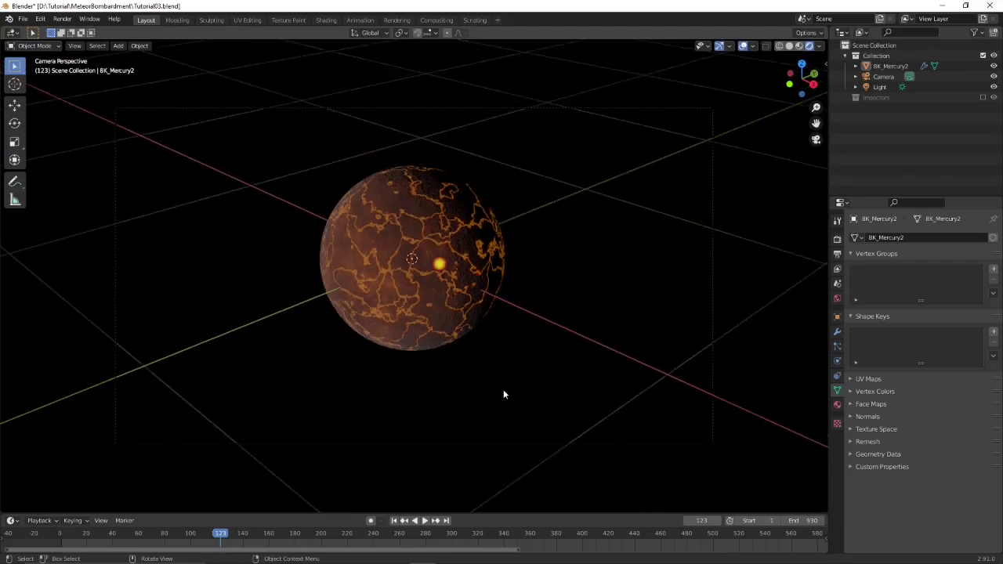
Step: Play the timeline from the first frame and pause the playback at frame 528
left_click(394, 521)
left_click(423, 520)
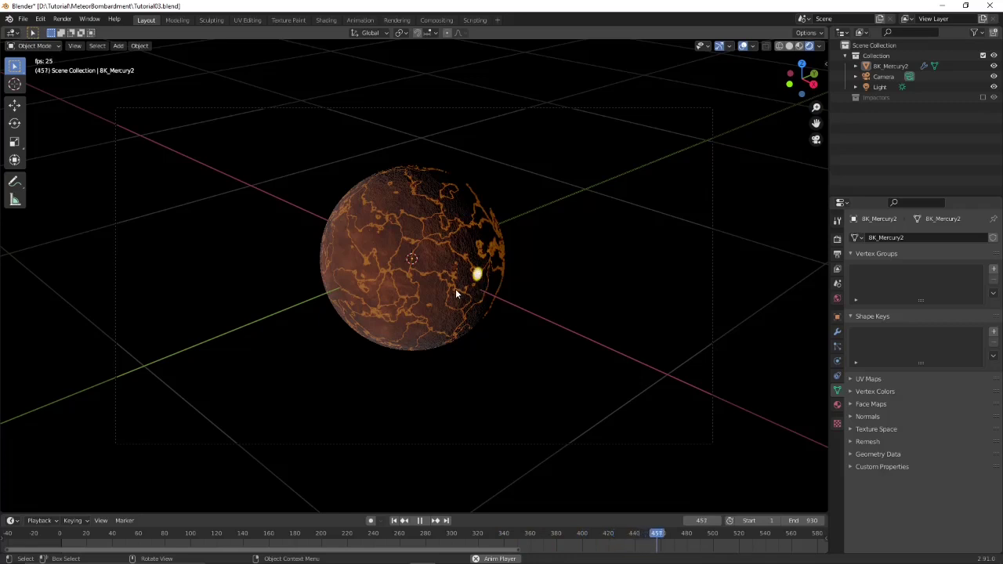
left_click(419, 520)
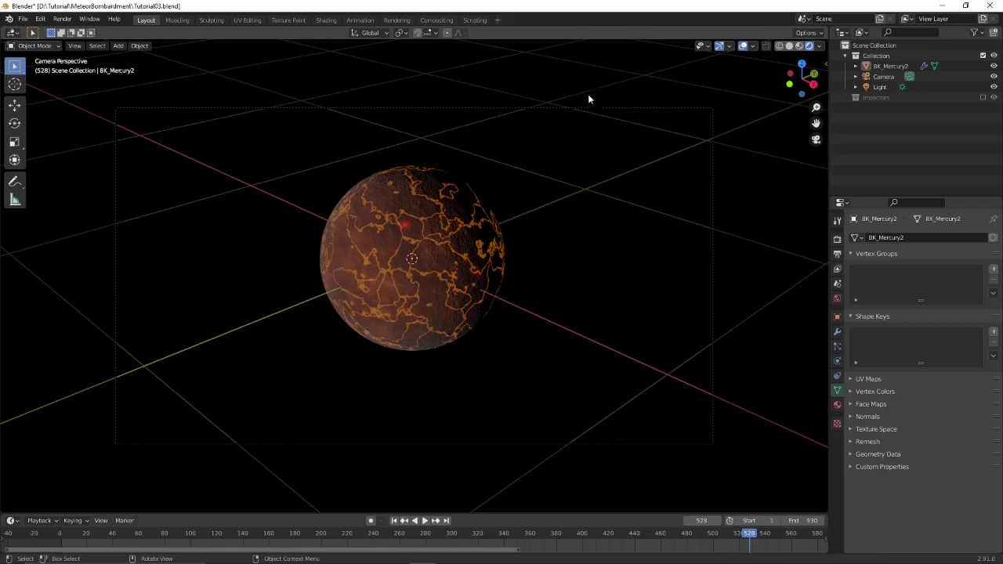
Step: Split the viewport vertically into two side-by-side areas
right_click(829, 234)
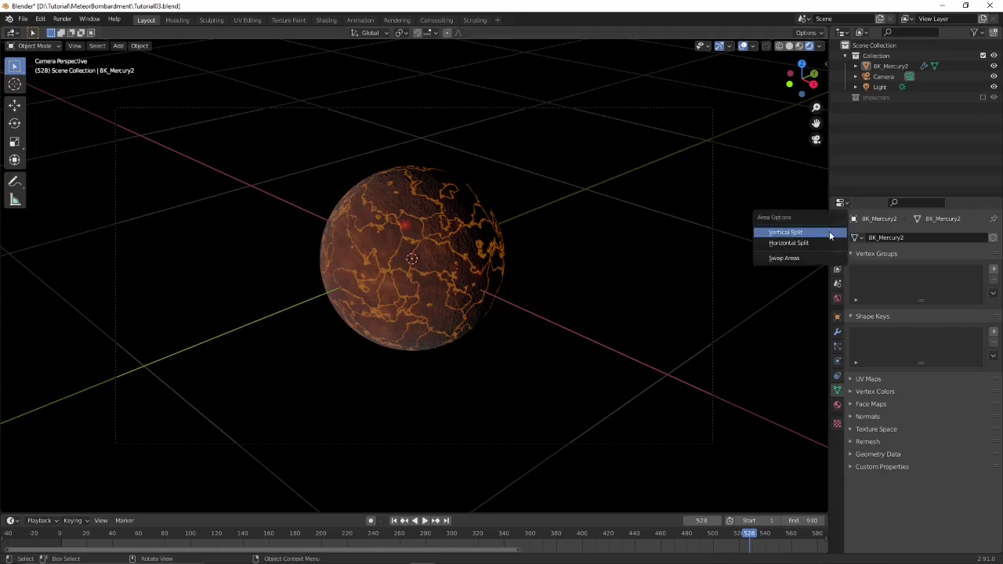
left_click(825, 237)
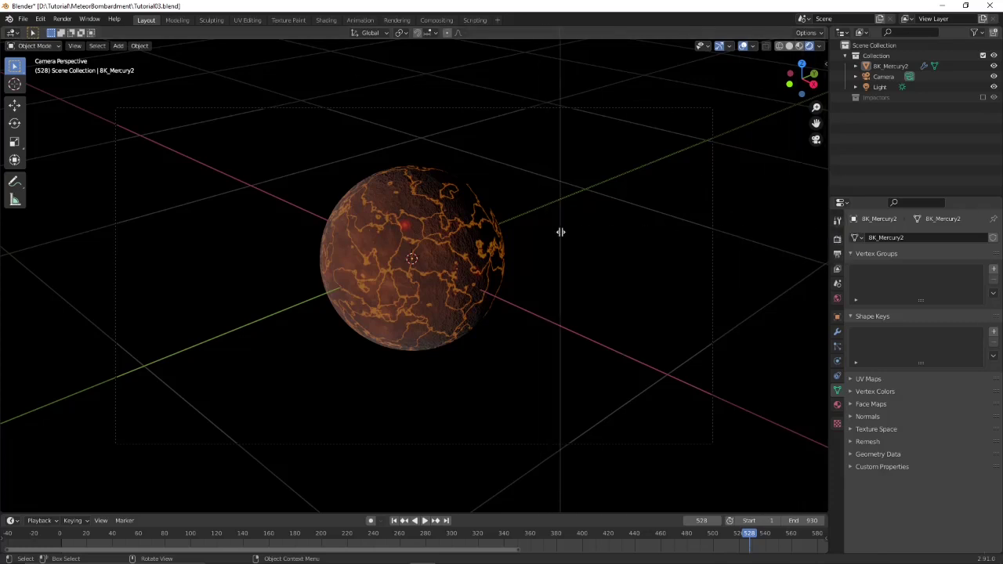
left_click(472, 228)
Step: Make the right area a Shader Editor displaying the World shader nodes
left_click(486, 32)
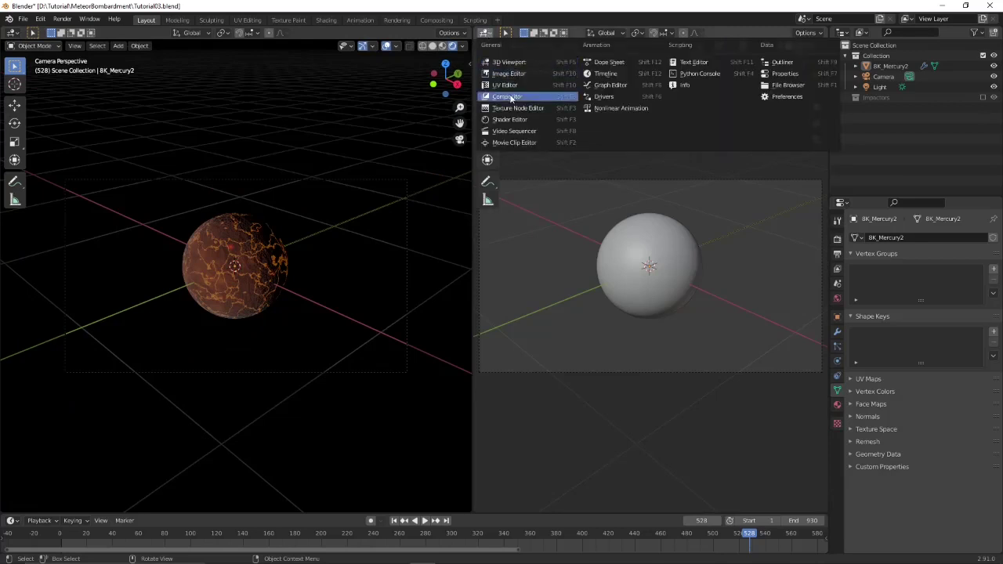
left_click(508, 119)
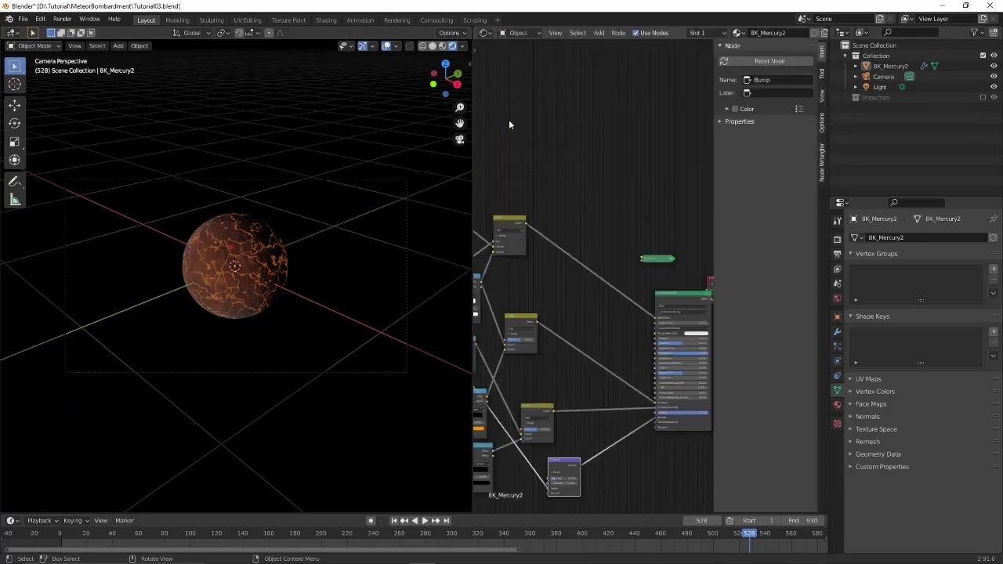
left_click(528, 33)
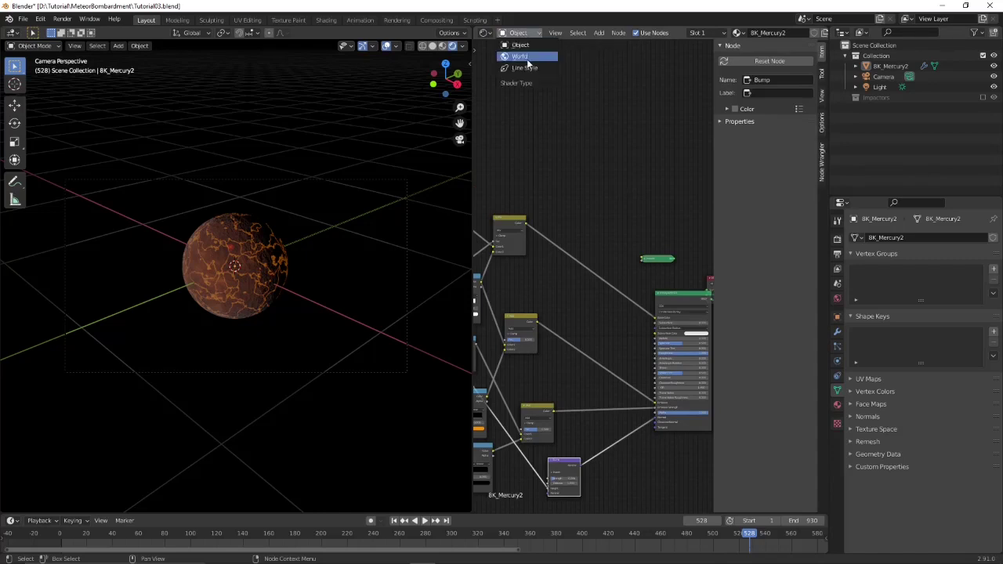
left_click(526, 59)
Step: Plug an Environment Texture into the World Background Color and open its image browser
key("Home")
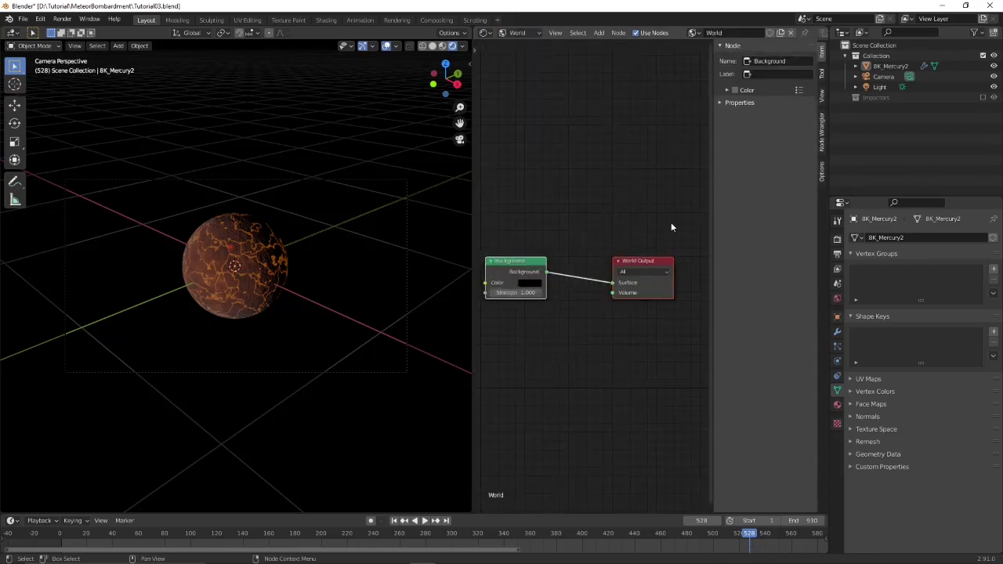
key("n")
middle_click_drag(661, 227, 701, 163)
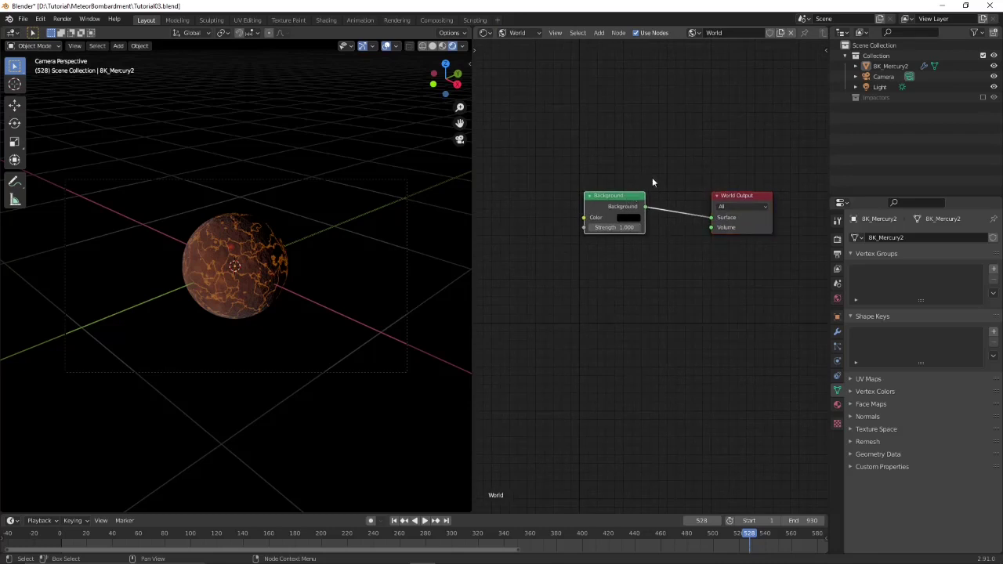
middle_click_drag(717, 163, 728, 151)
left_click(837, 297)
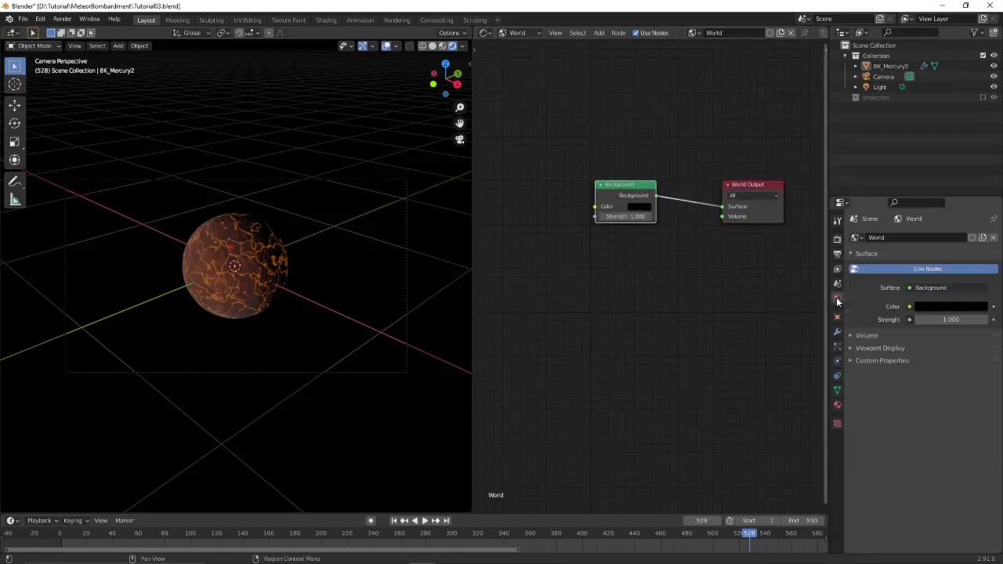
left_click(909, 307)
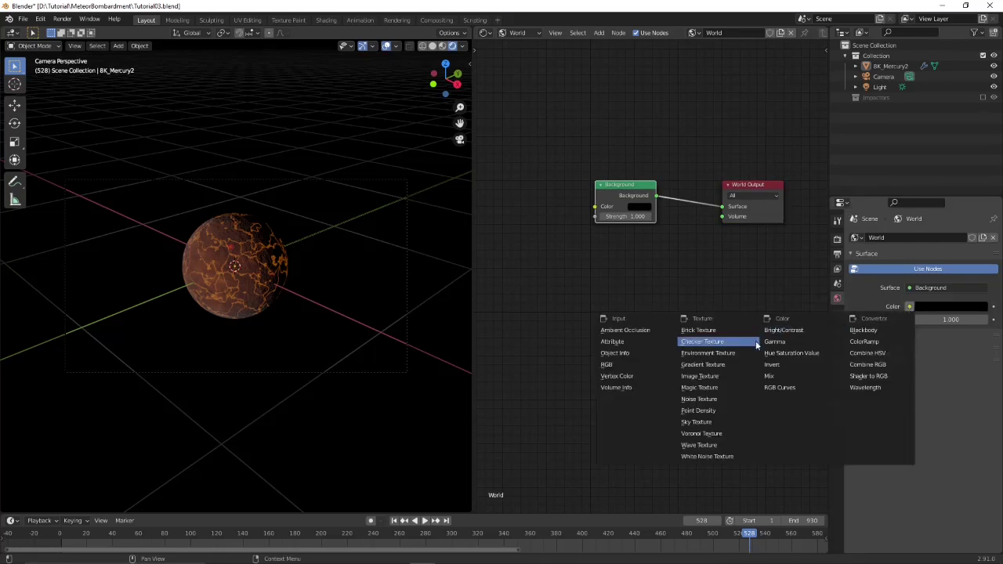
left_click(716, 354)
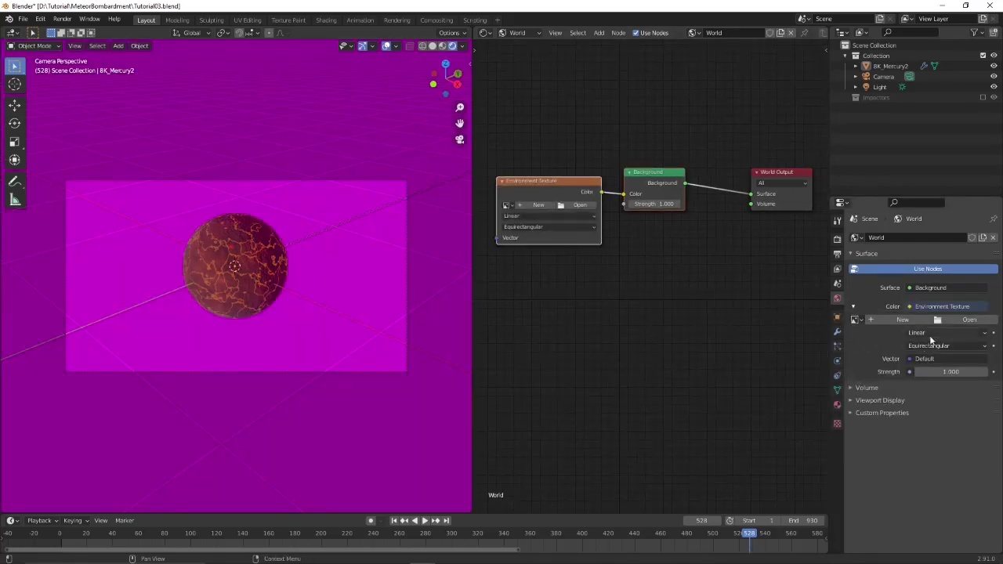
left_click(969, 320)
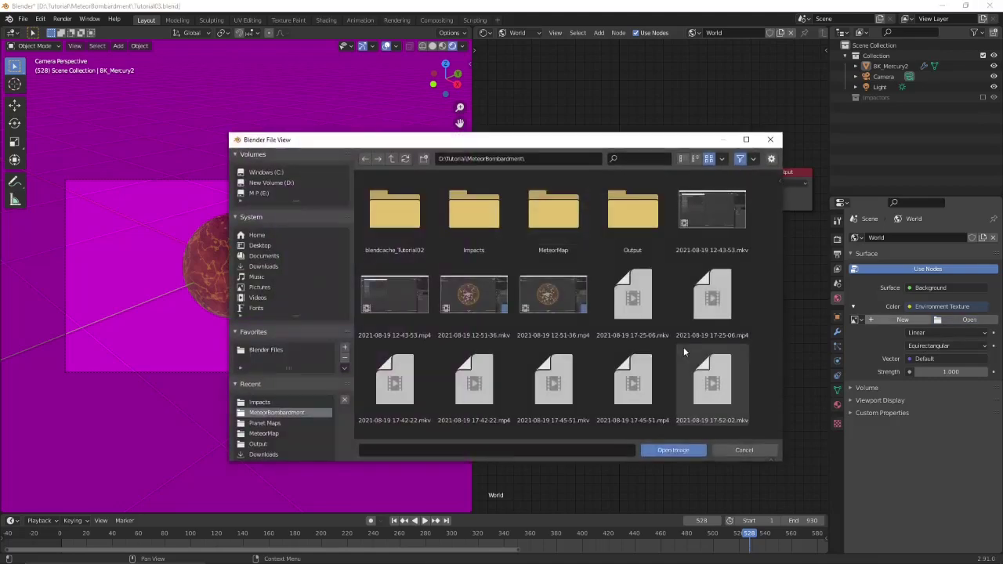
Step: Load starmap_16k.jpg from the Planet Maps folder into the Environment Texture node
left_click(264, 423)
scroll(563, 354, "down", 15)
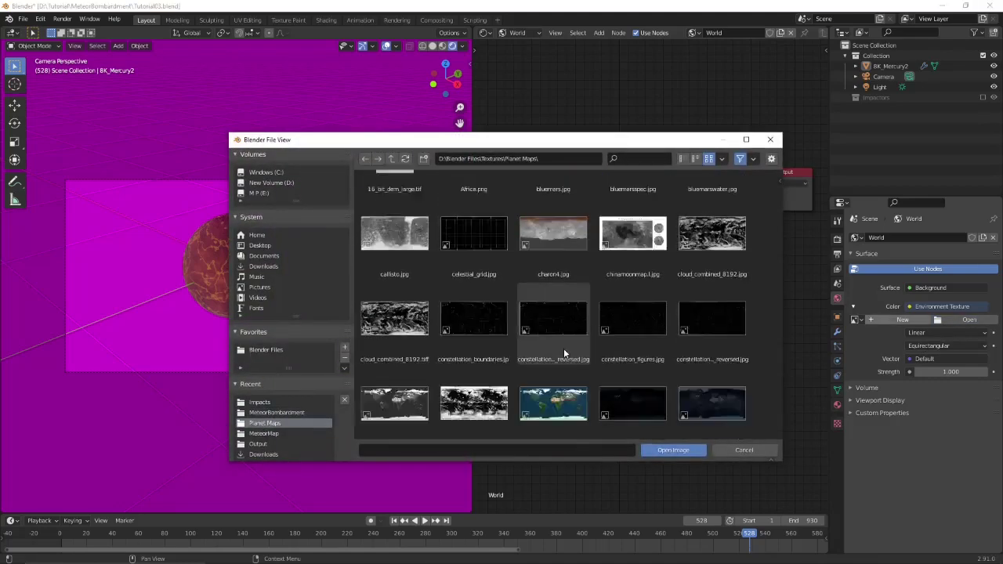
scroll(564, 354, "down", 15)
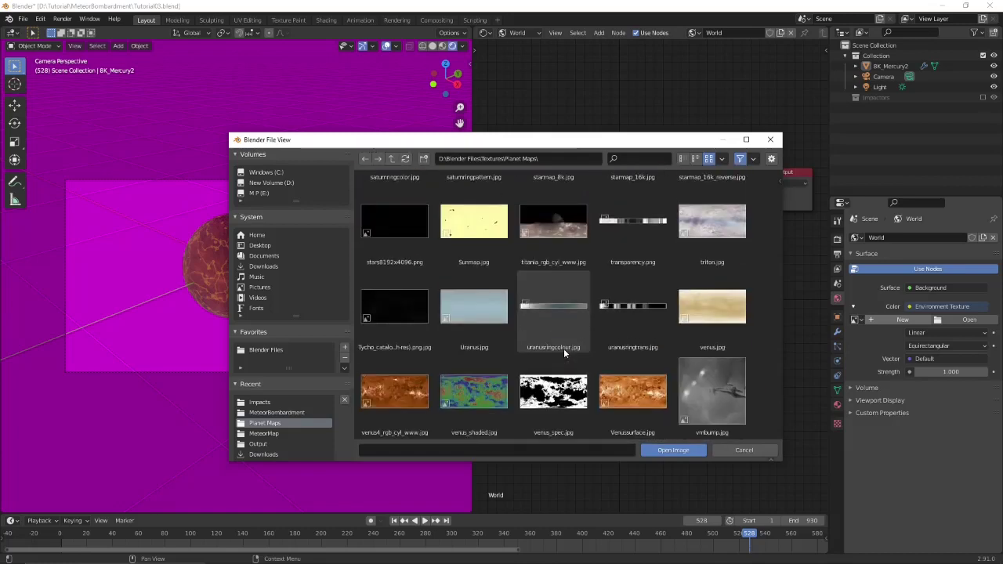
scroll(563, 352, "up", 2)
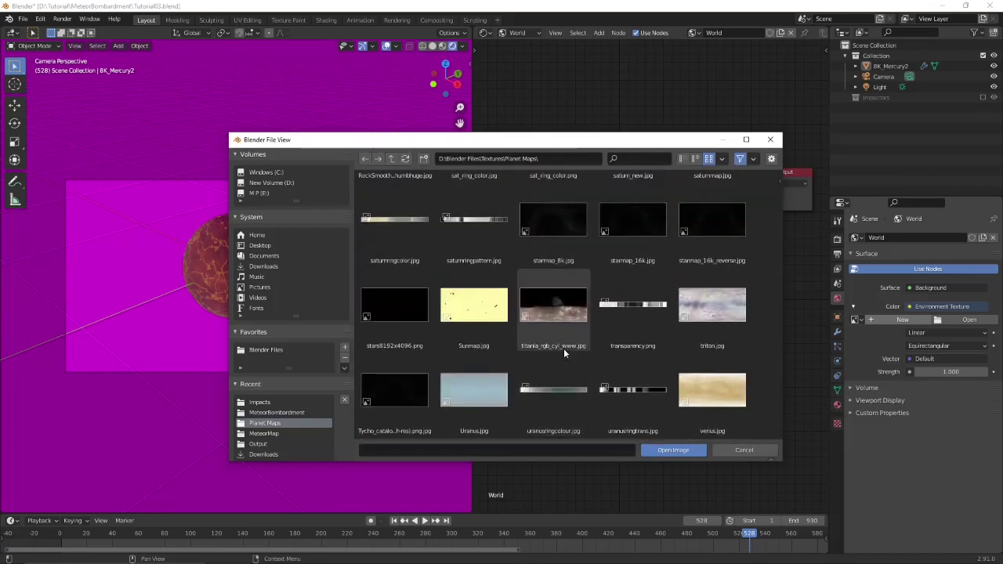
double_click(635, 232)
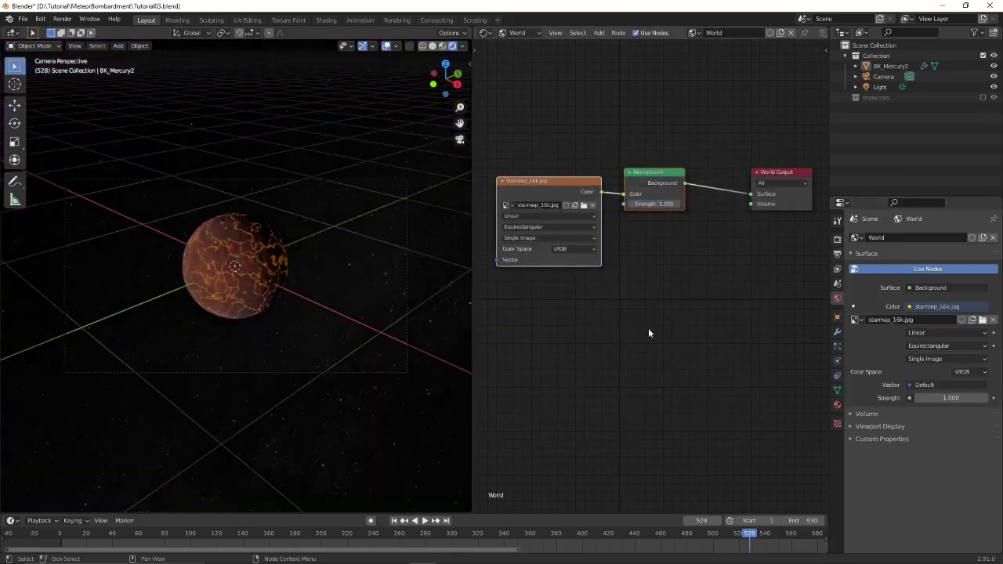
Step: Set the World Background Strength to 3
left_click(657, 204)
type("3")
key("Return")
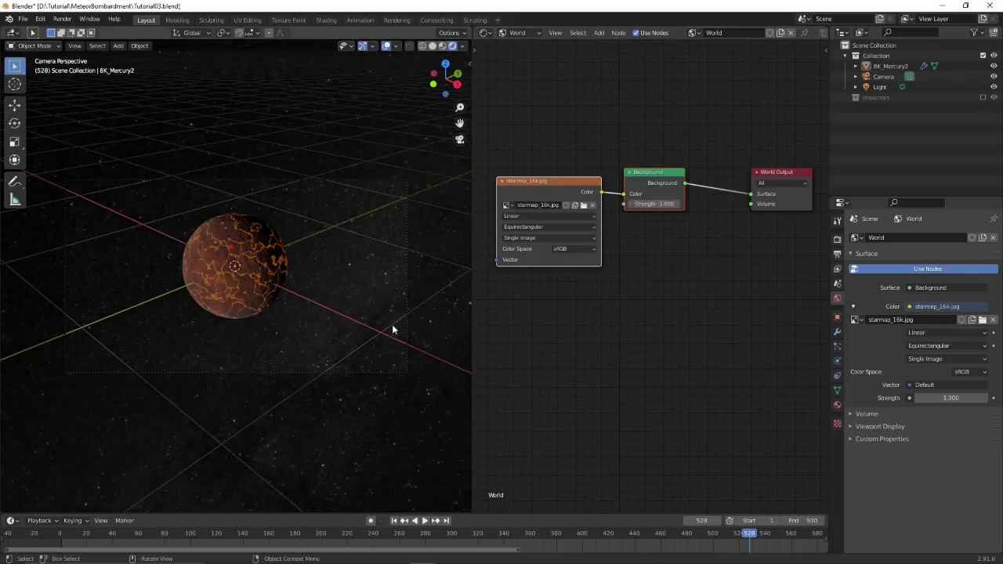
Step: Spread the World Output, Background and star map image nodes apart
scroll(391, 327, "up", 2)
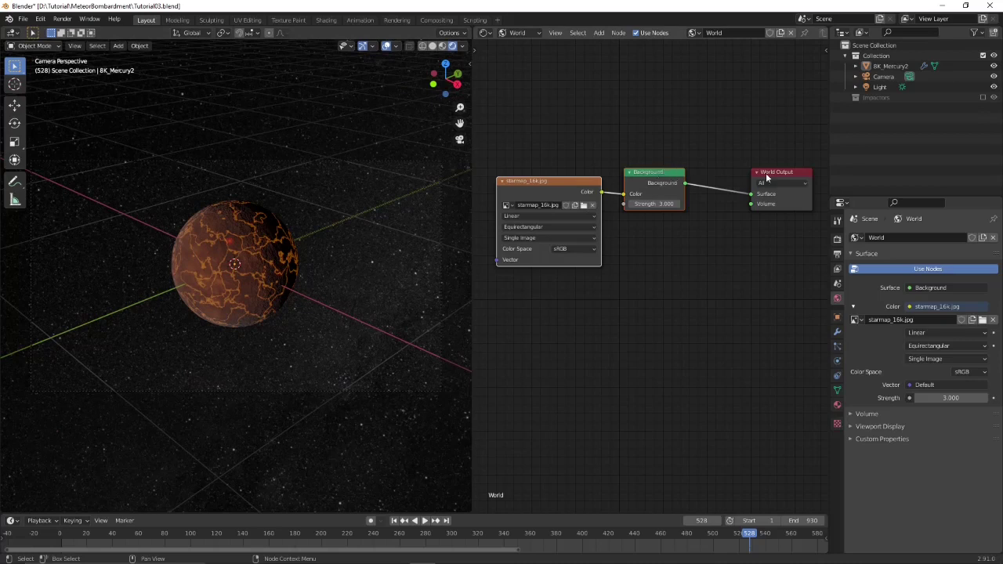
left_click_drag(769, 171, 803, 158)
left_click_drag(665, 174, 737, 161)
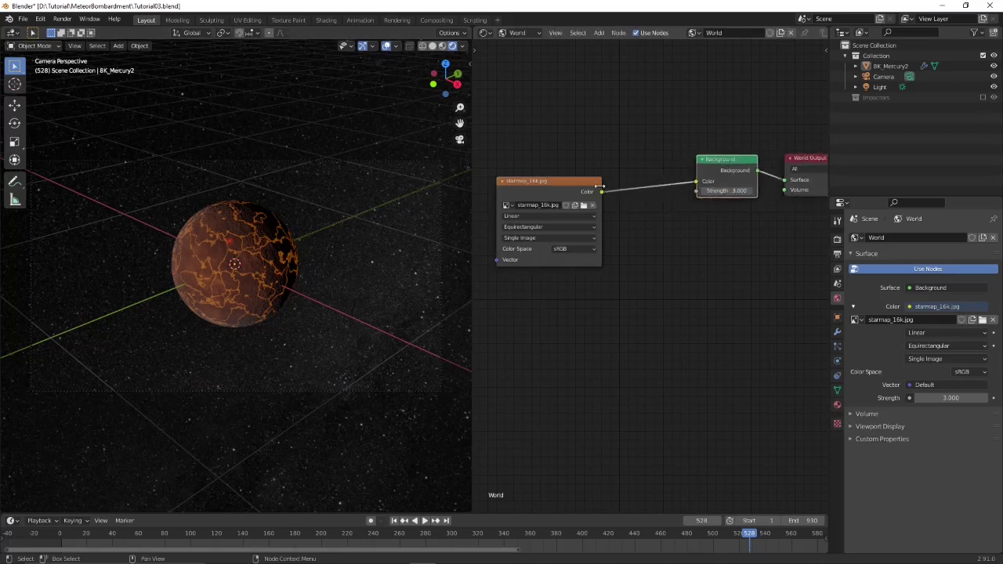
left_click_drag(571, 182, 555, 132)
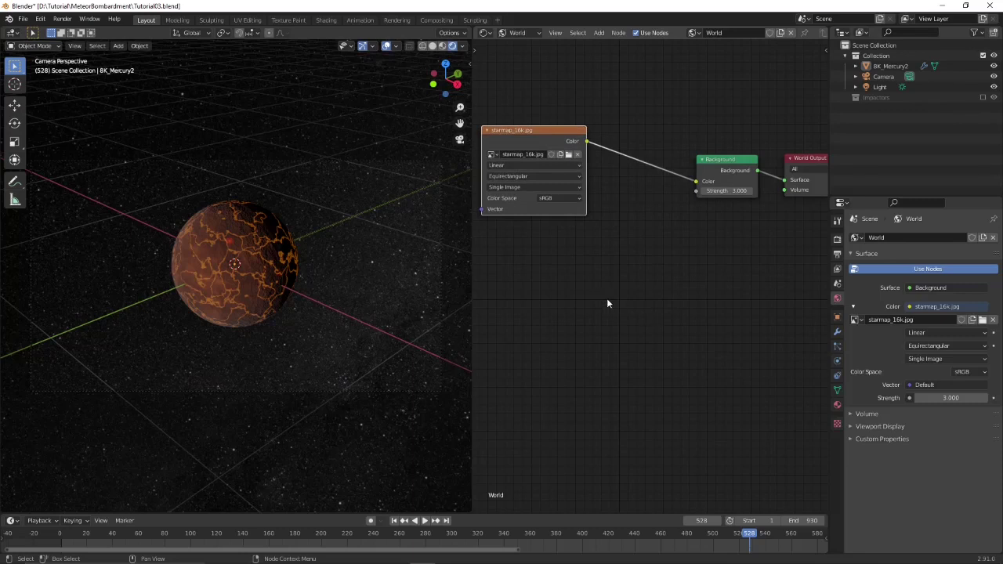
Step: Add a Noise Texture node and link its Color to the Background Color
key("shift+a")
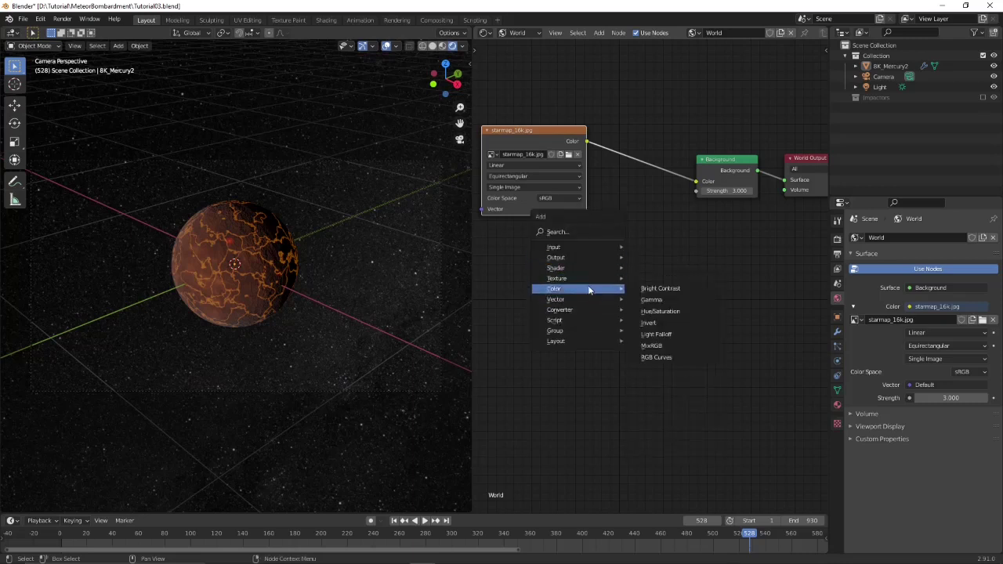
mouse_move(589, 282)
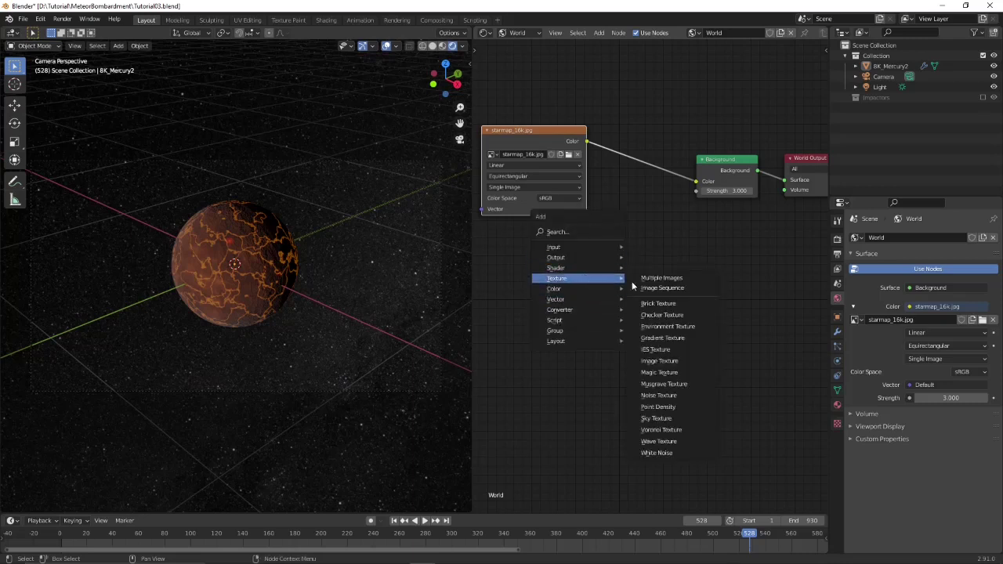
left_click(666, 400)
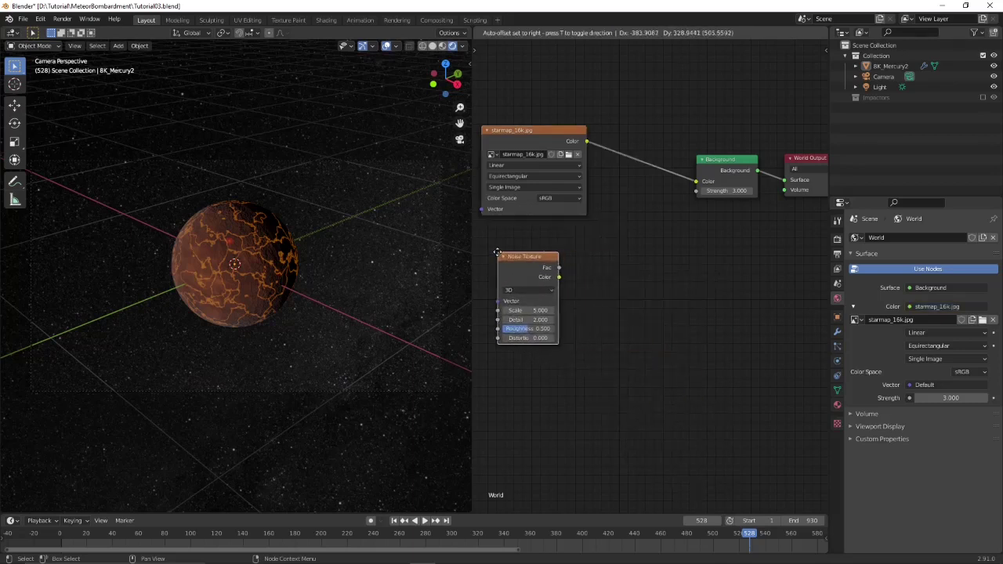
left_click(568, 285)
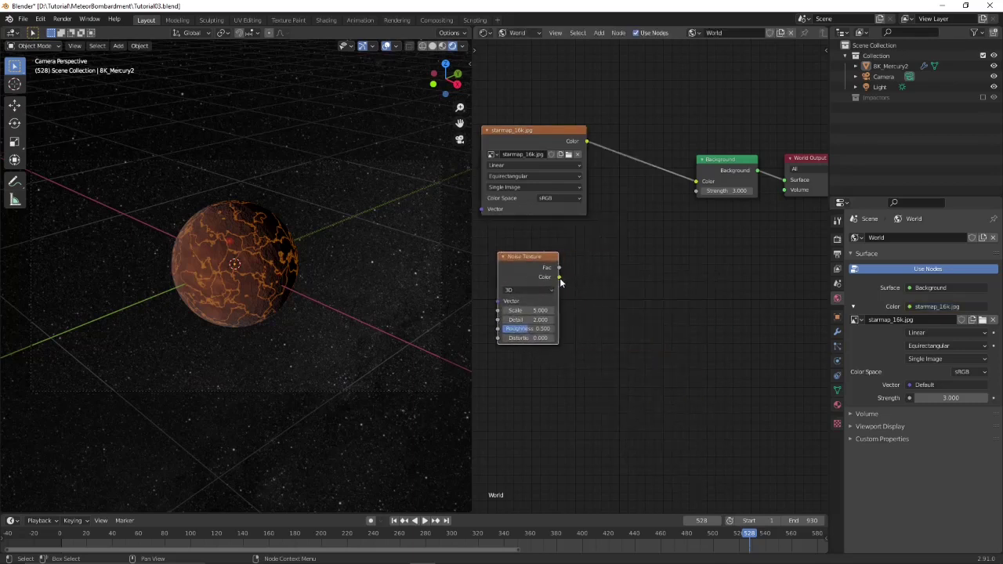
left_click_drag(558, 277, 696, 181)
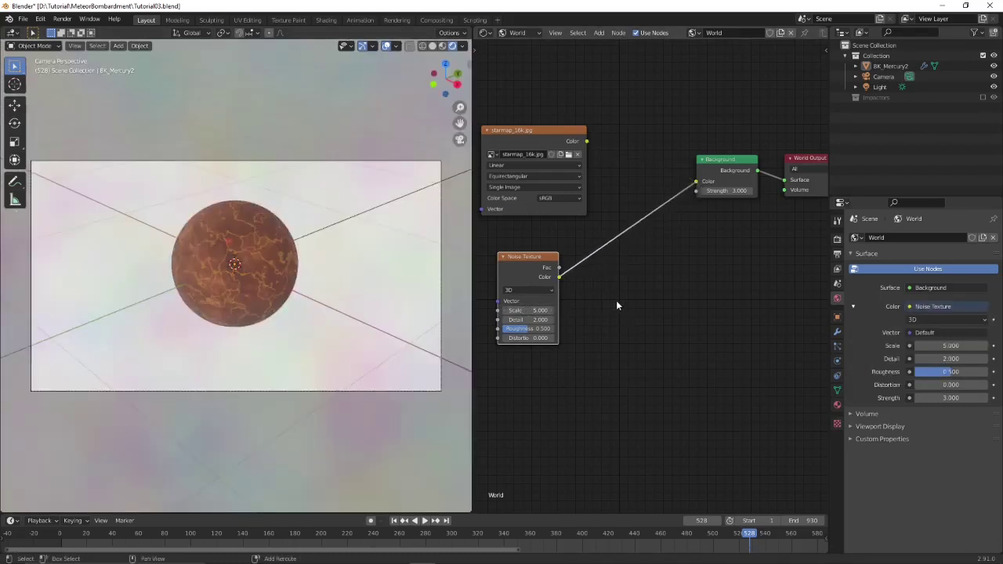
Step: Insert a ColorRamp node between the Noise Texture and the Background
key("shift+a")
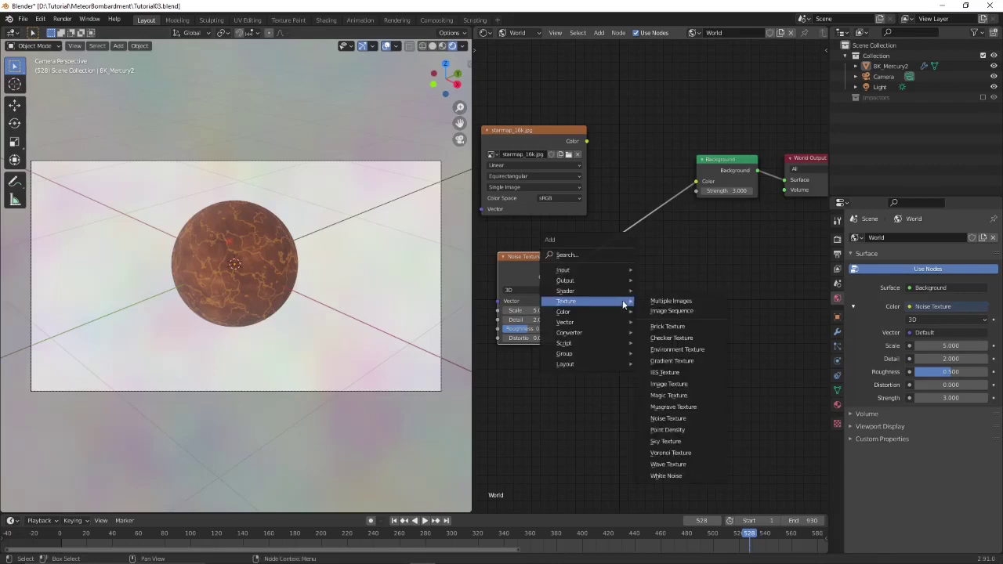
mouse_move(579, 335)
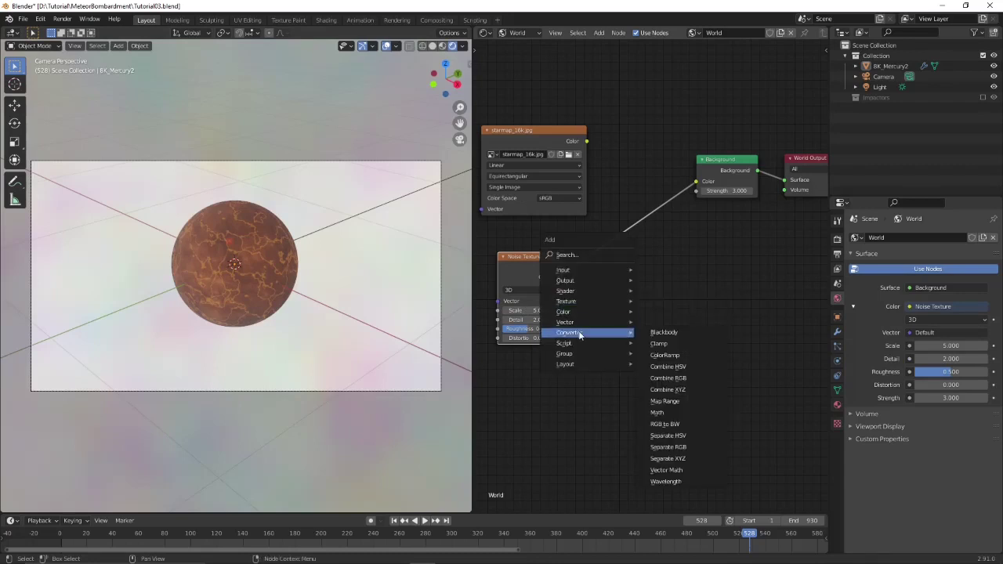
left_click(665, 355)
left_click(619, 228)
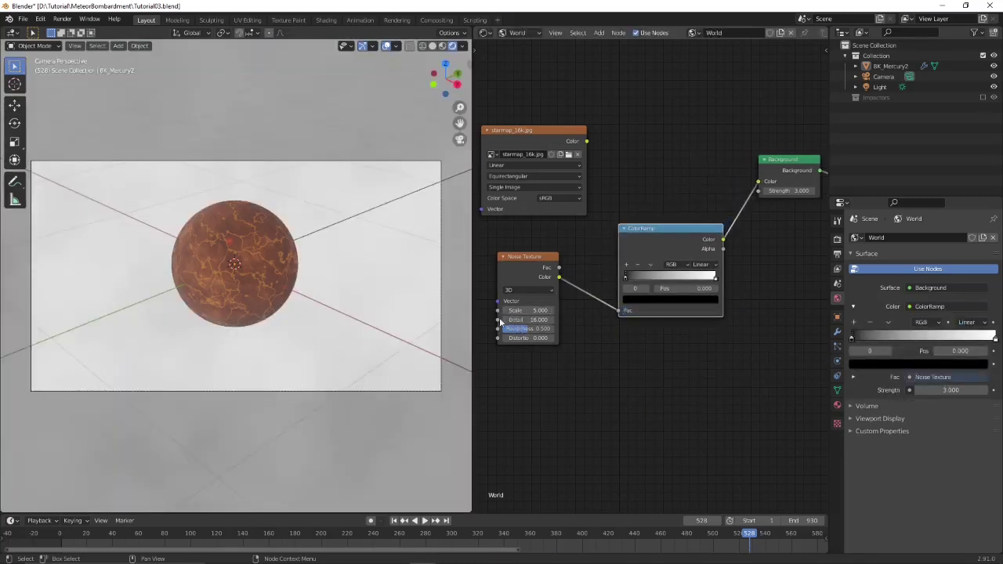
Step: Add a new ColorRamp stop near 0.189 and make it black
left_click_drag(626, 282, 674, 283)
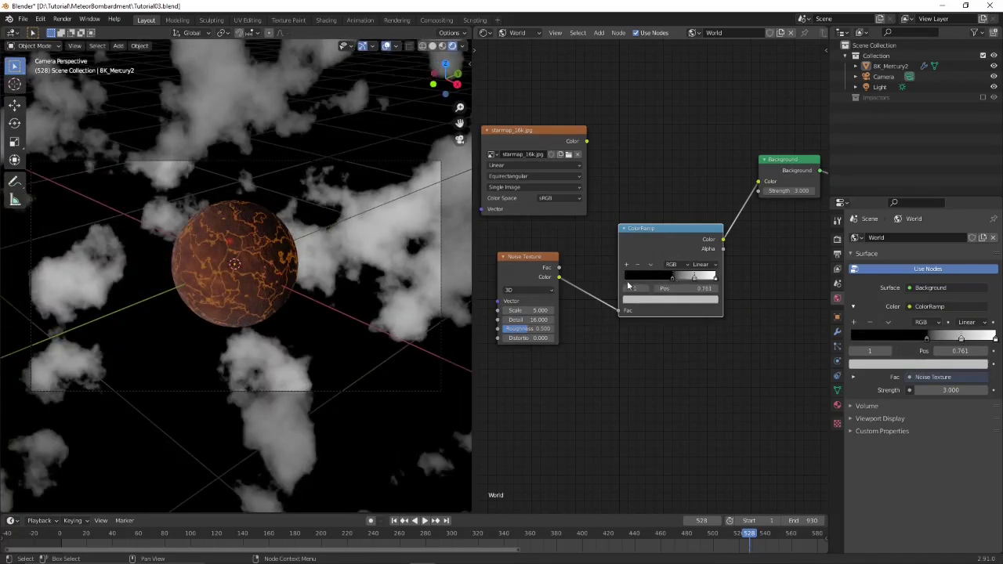
left_click(626, 265)
key("g")
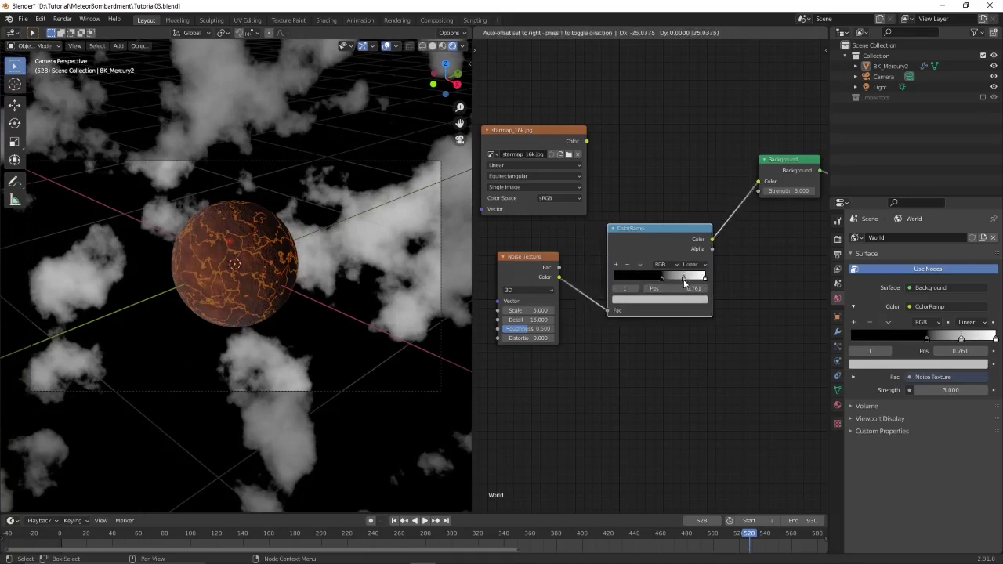
left_click(683, 279)
left_click_drag(684, 278, 628, 283)
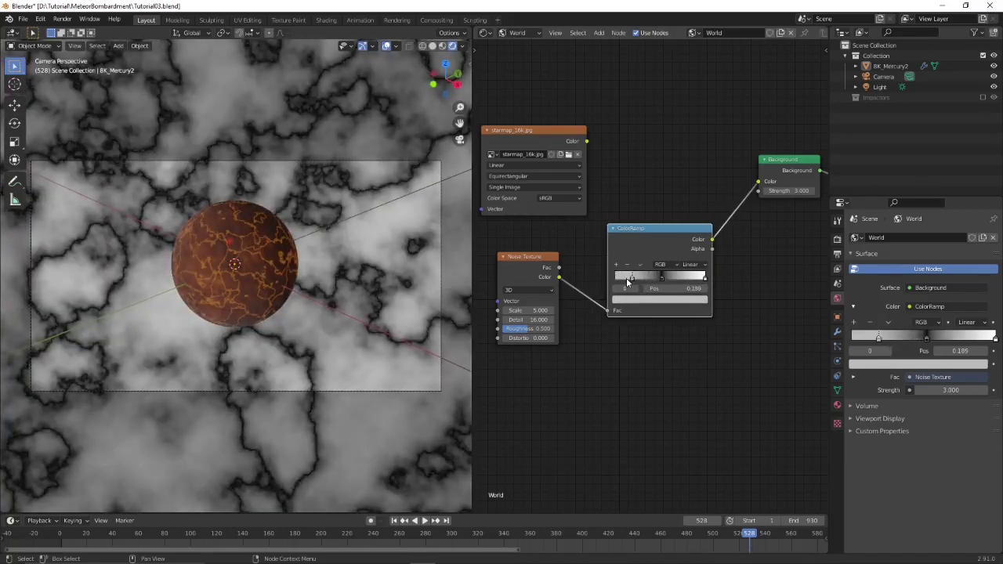
left_click(634, 299)
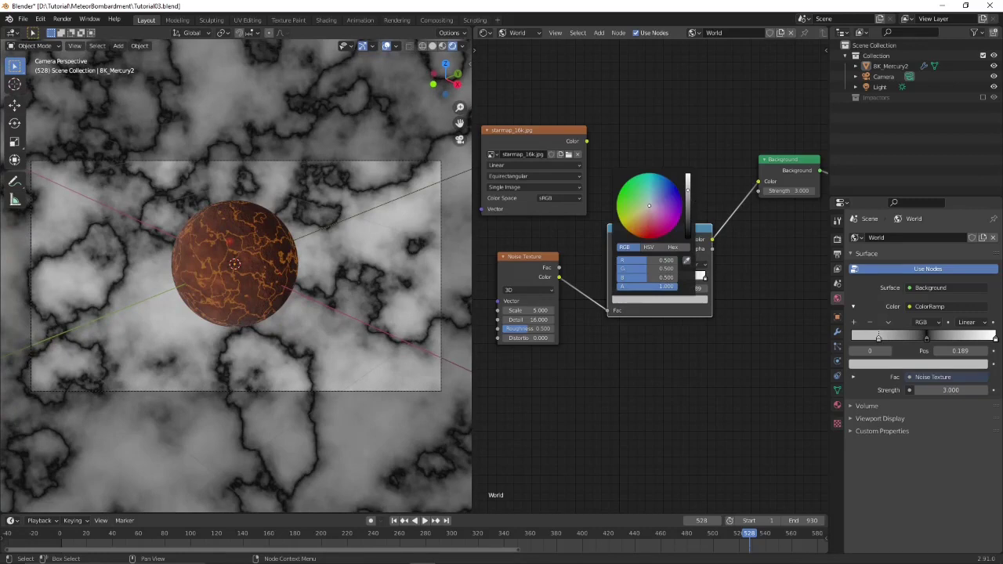
left_click_drag(687, 180, 689, 240)
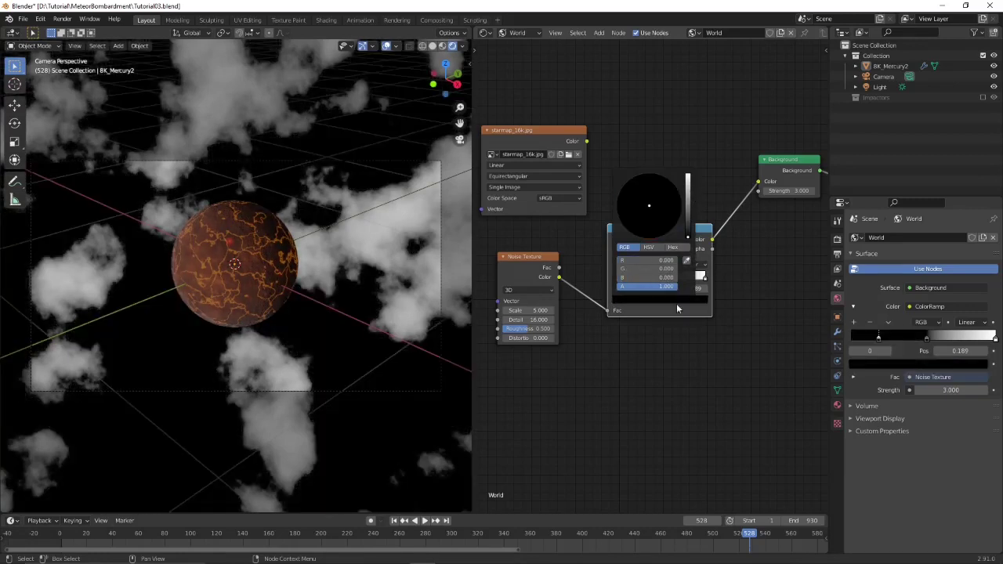
Step: Try B-Spline and Constant ramp interpolation, then settle back on Linear
left_click(697, 267)
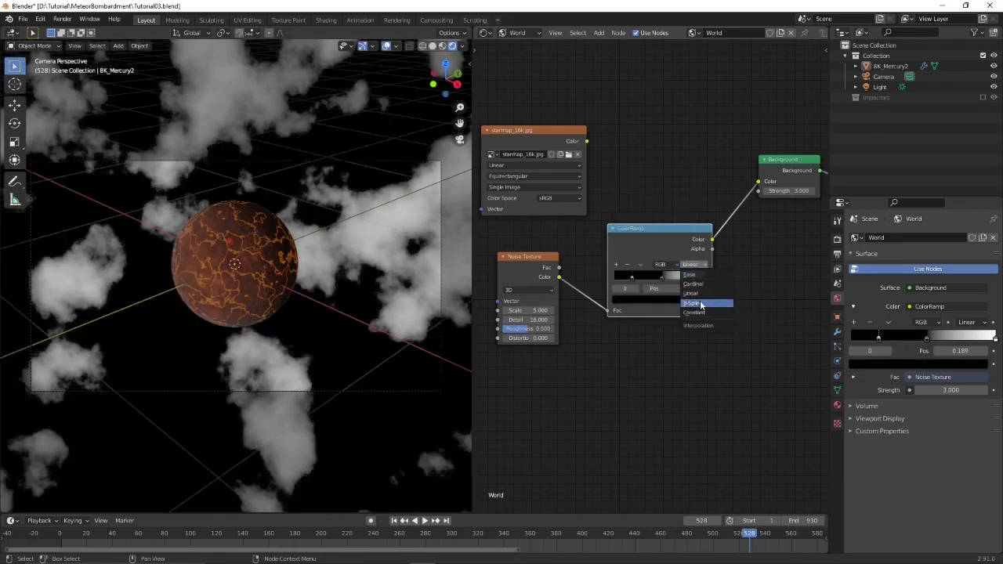
left_click(701, 304)
left_click(695, 265)
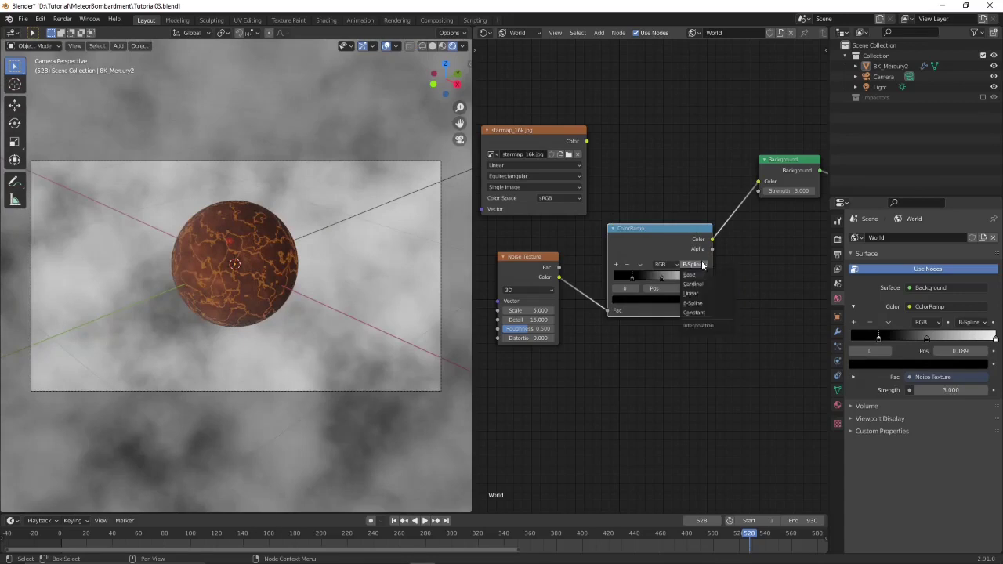
left_click(694, 313)
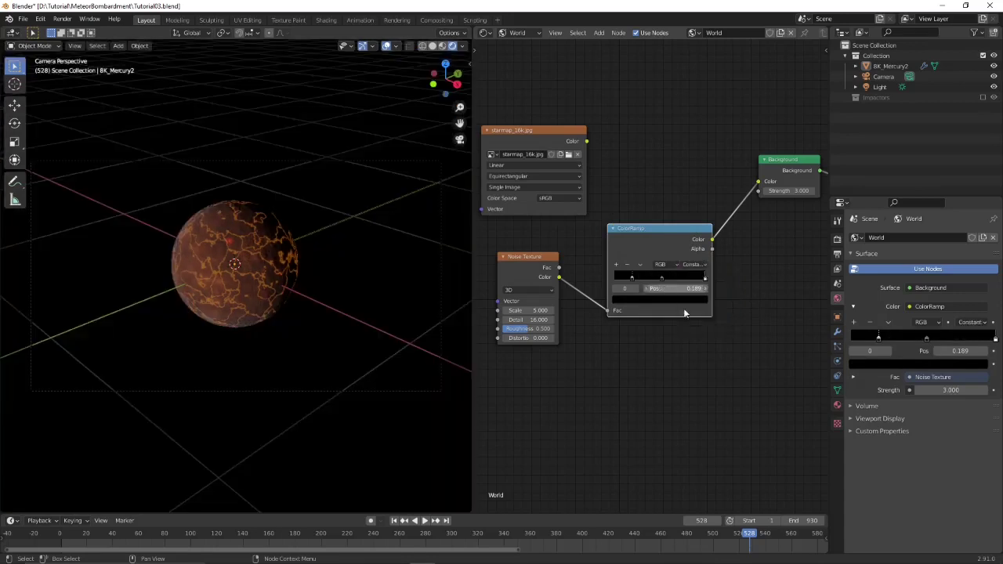
left_click(704, 278)
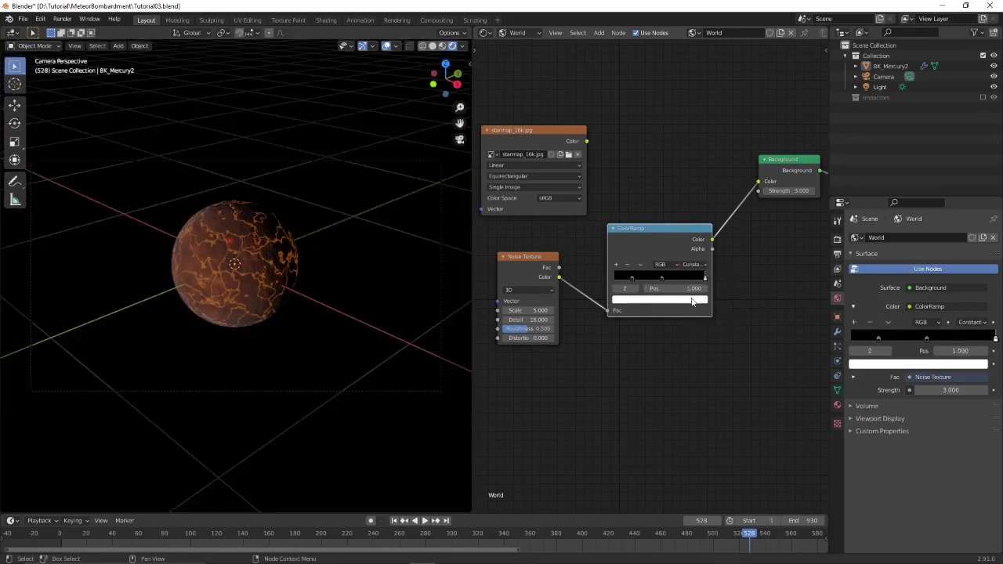
left_click(694, 265)
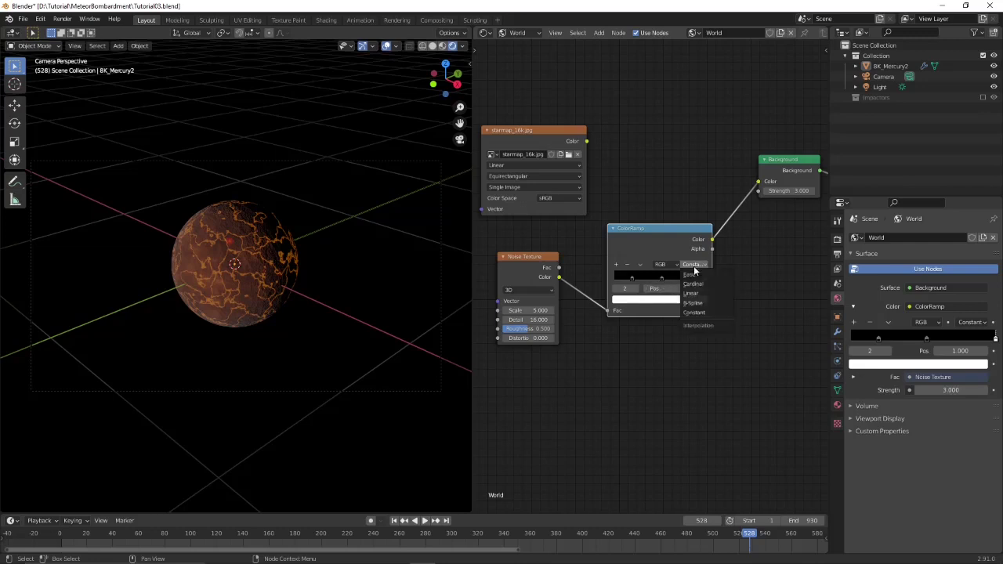
left_click(693, 293)
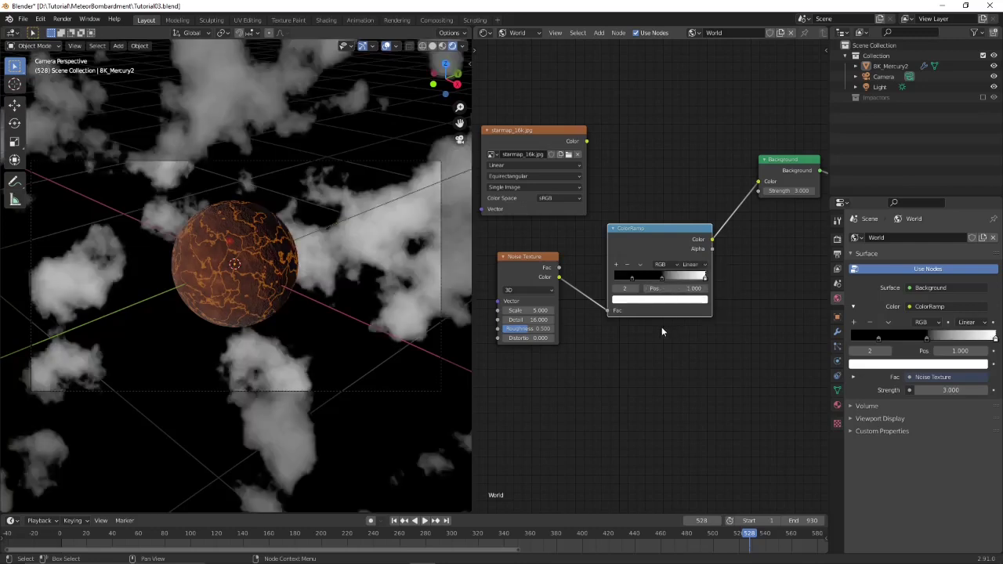
Step: Turn the white ramp stop dark red at about 0.741 and add a yellow end stop
left_click(687, 300)
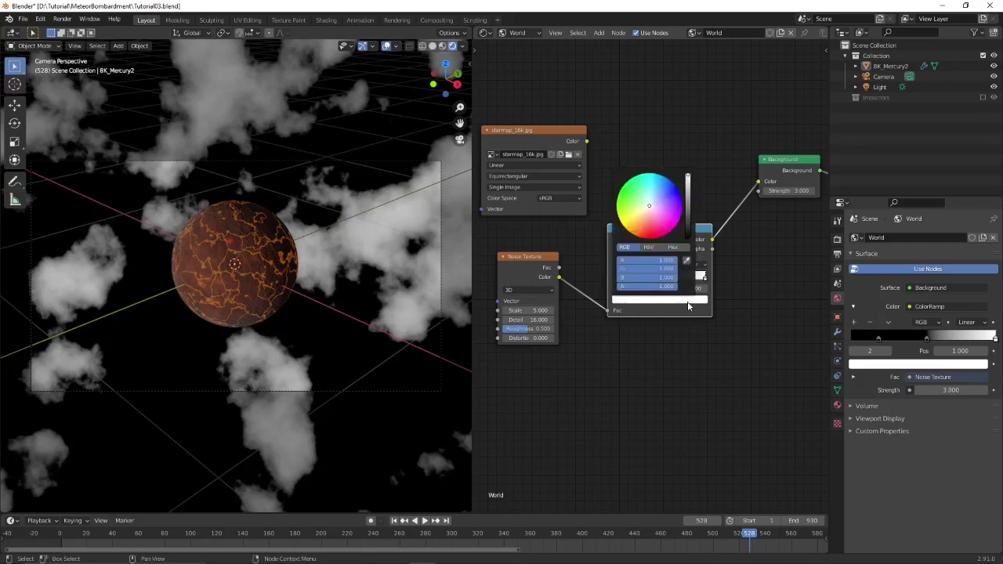
left_click_drag(673, 220, 643, 237)
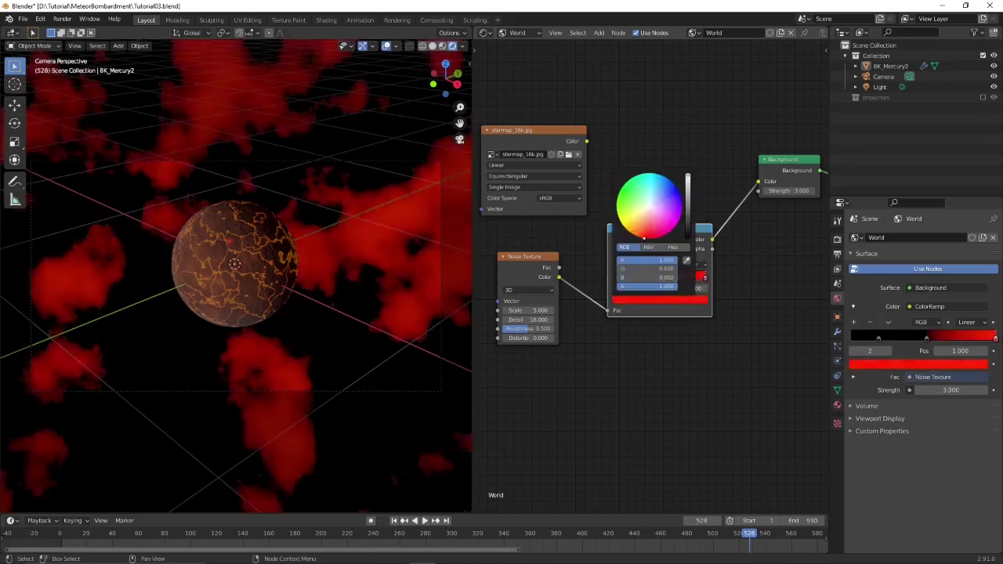
left_click_drag(688, 180, 688, 200)
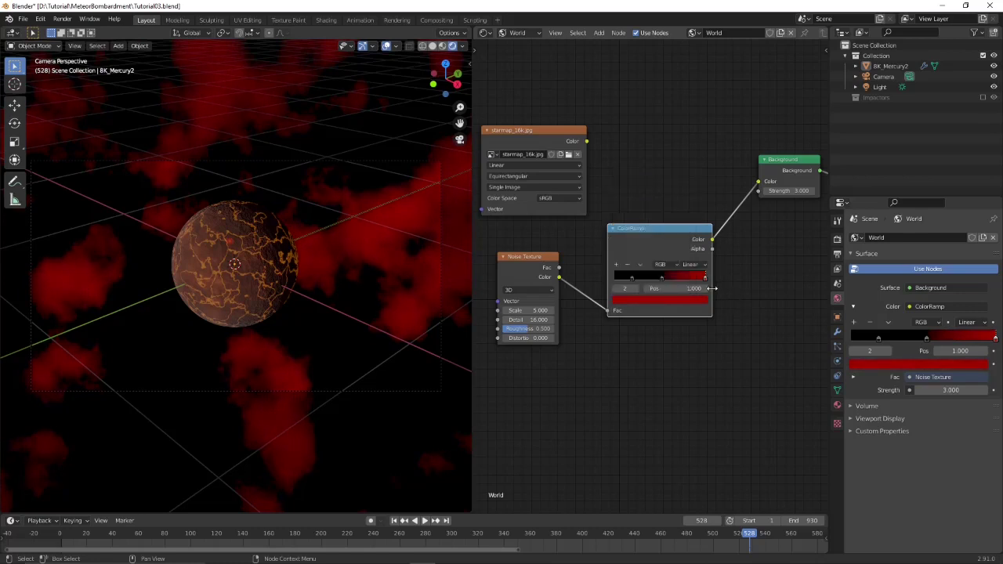
mouse_move(704, 279)
left_mouse_down()
mouse_move(671, 278)
mouse_move(712, 278)
mouse_move(713, 290)
left_mouse_up()
left_click(616, 264)
left_click(683, 300)
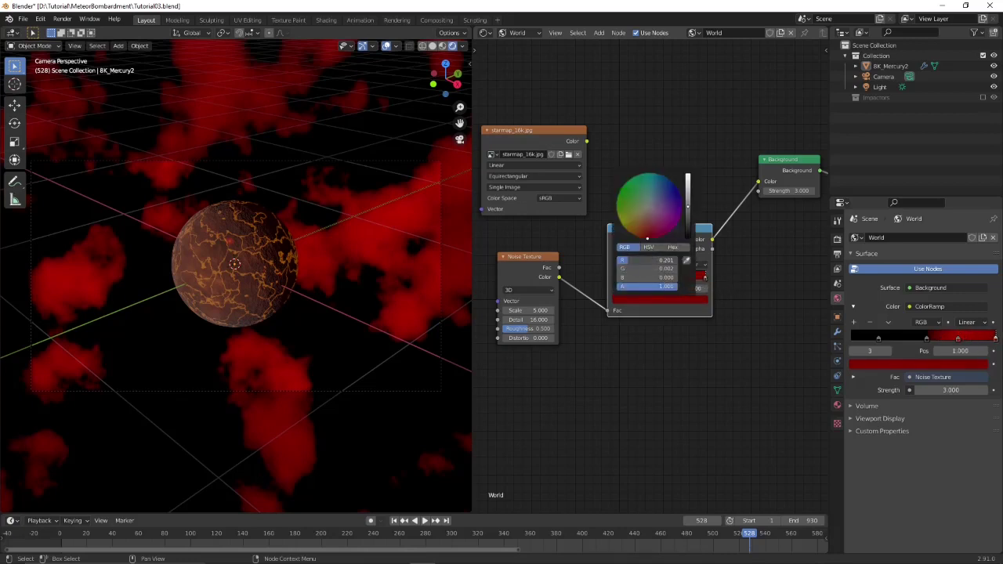
left_click_drag(627, 260, 664, 260)
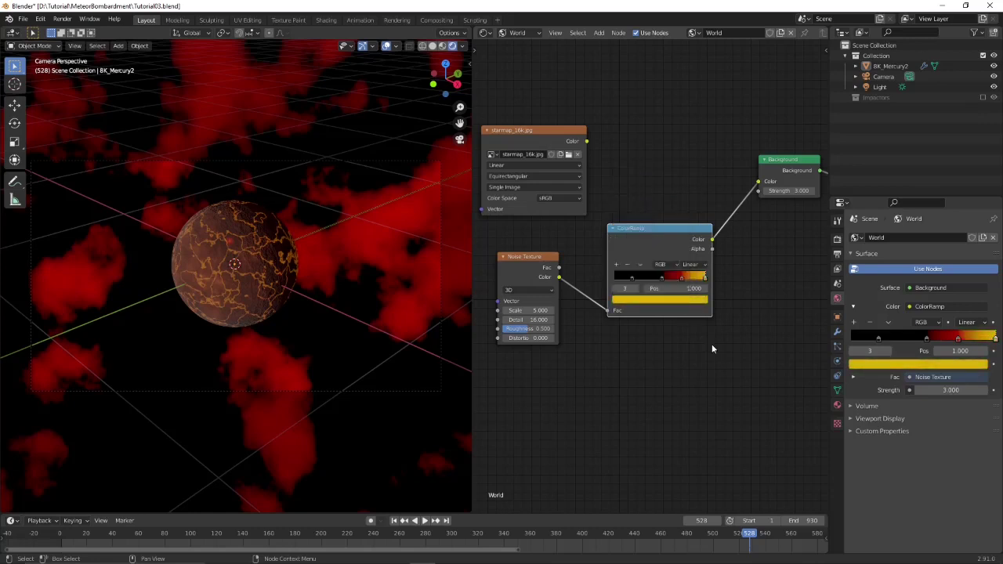
Step: Reposition the black, red and yellow stops (yellow ~0.795) and set Noise Scale to 6.5
left_click(616, 277)
left_click_drag(619, 281, 676, 280)
left_click(680, 279)
left_click(704, 279)
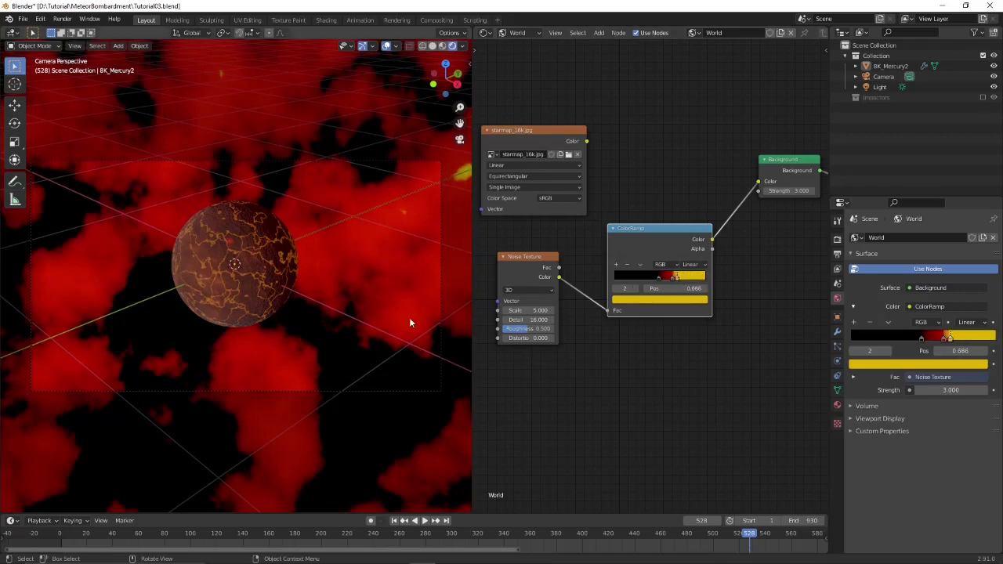
middle_click_drag(409, 317, 436, 296)
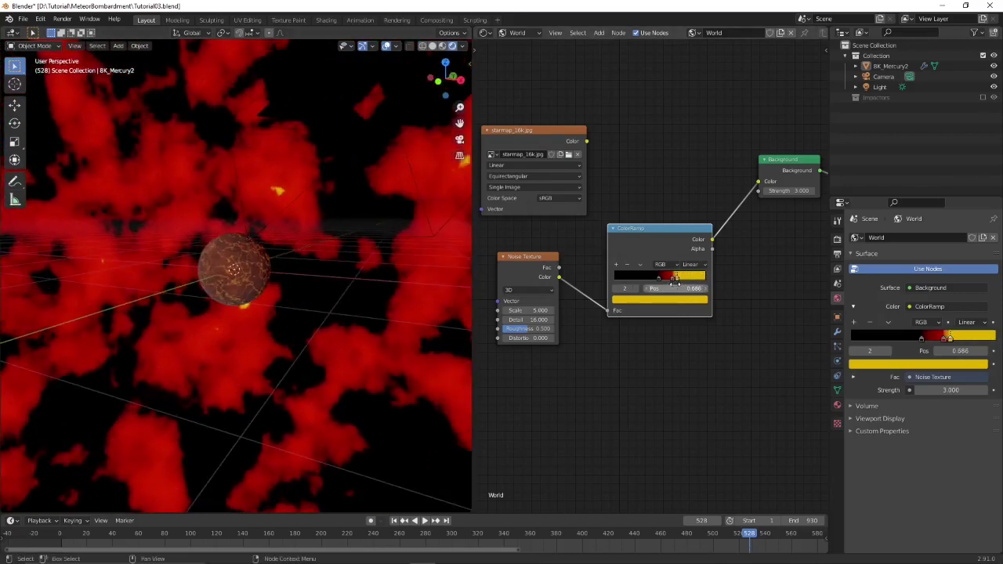
mouse_move(675, 280)
left_mouse_down()
mouse_move(691, 282)
mouse_move(657, 280)
left_mouse_up()
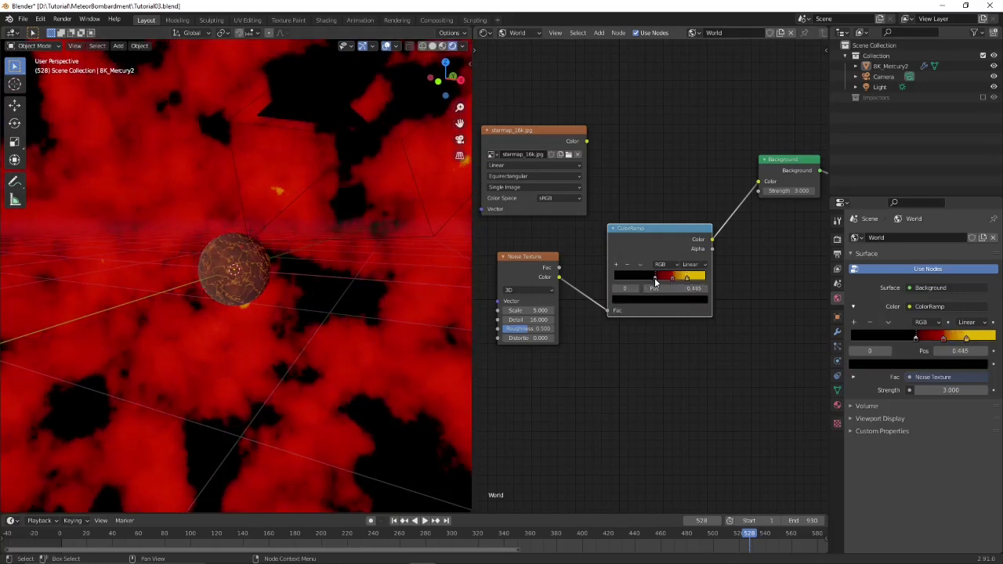
left_click_drag(535, 310, 581, 310)
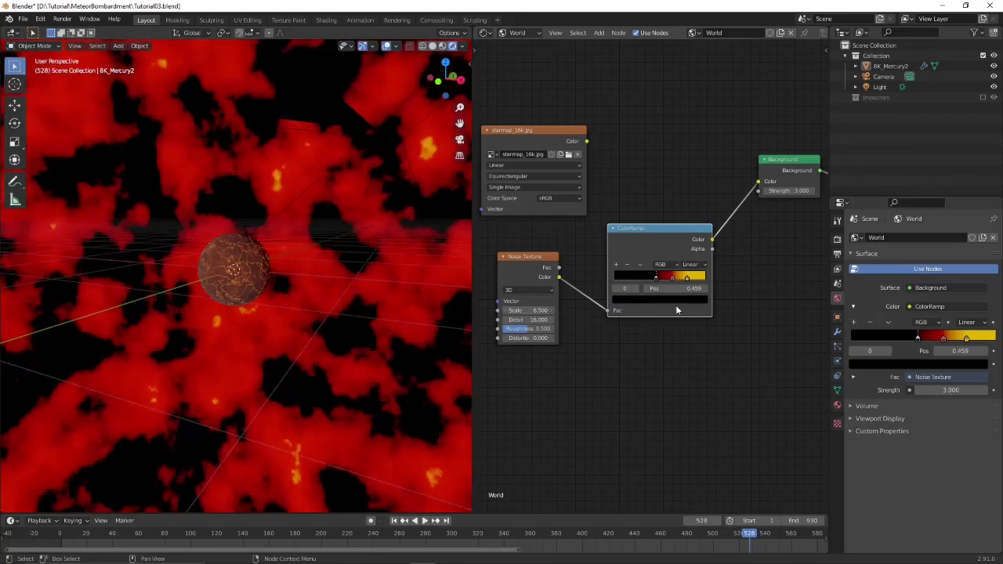
left_click_drag(678, 232, 650, 228)
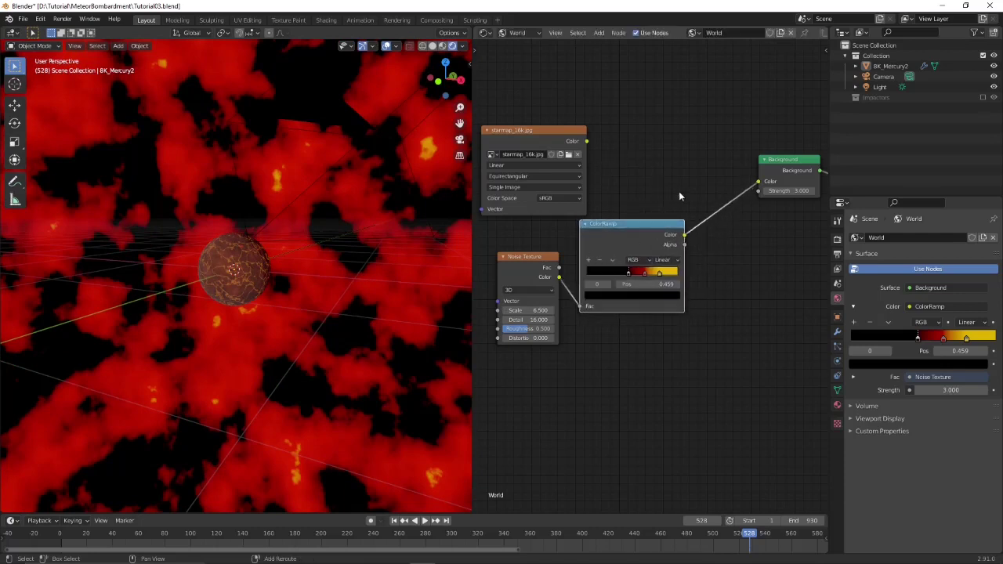
Step: Insert a MixRGB node taking the star map as Color1 at Fac 0.092, then render from the camera
key("shift+a")
mouse_move(674, 171)
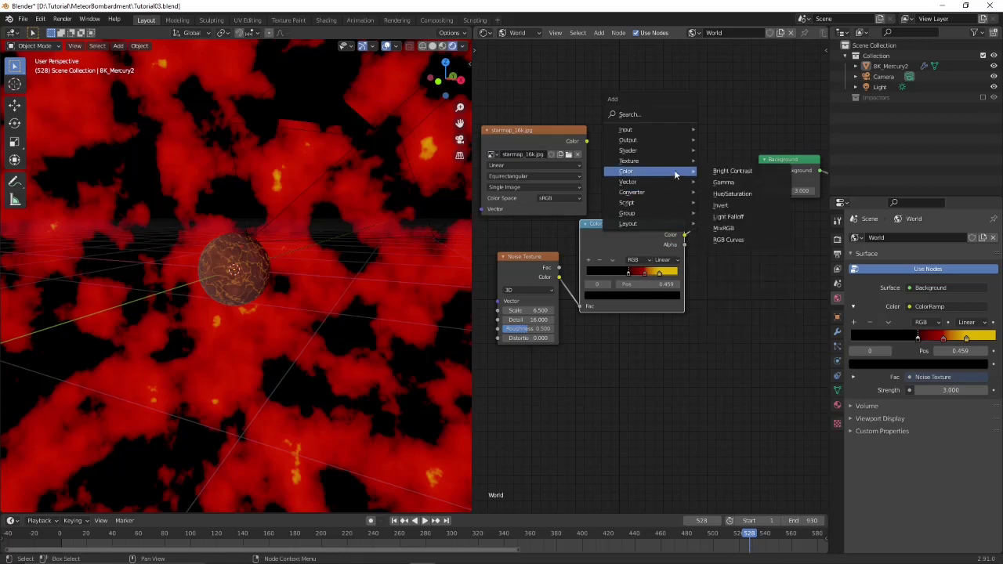
left_click(728, 227)
left_click(699, 161)
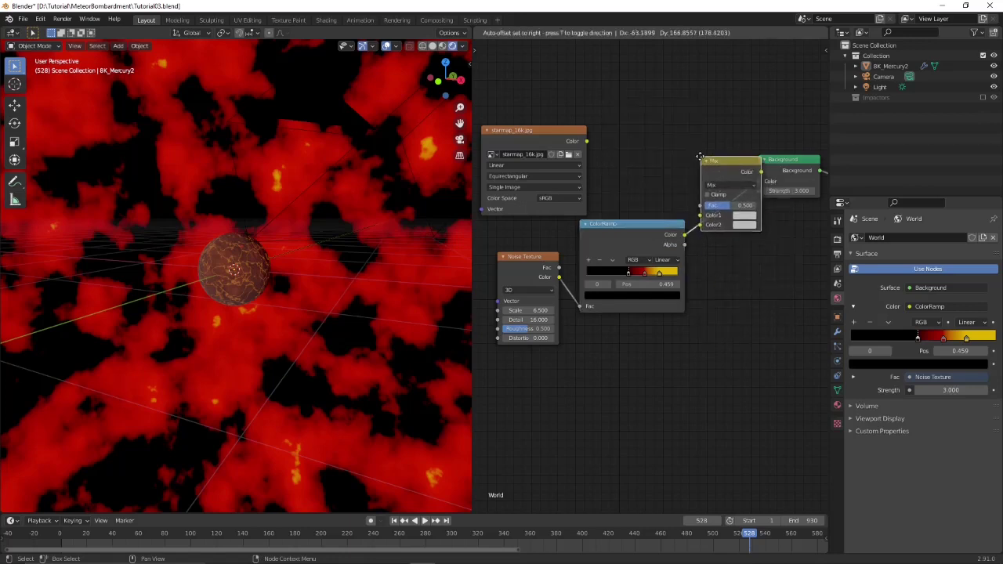
left_click_drag(586, 141, 719, 215)
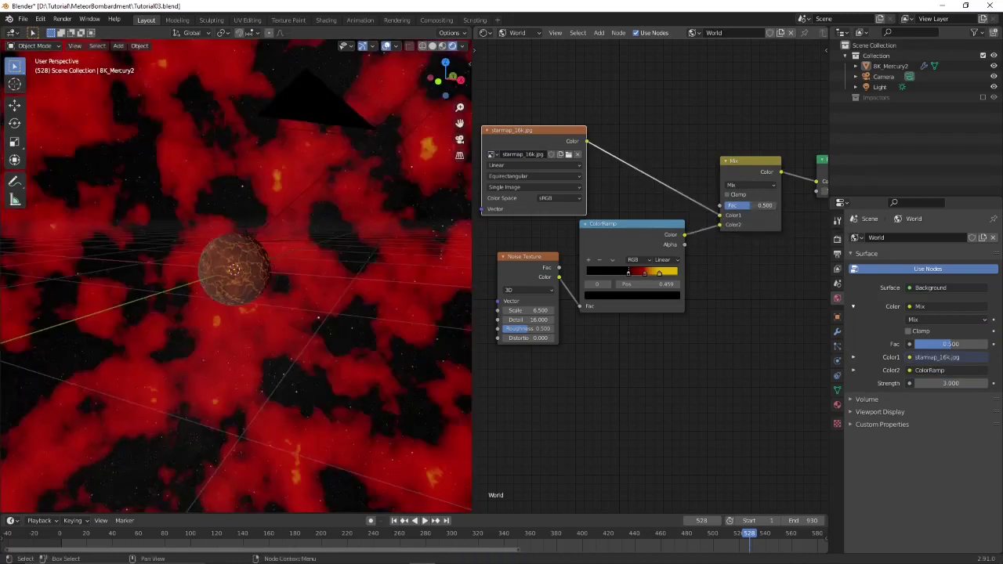
left_click_drag(752, 206, 729, 207)
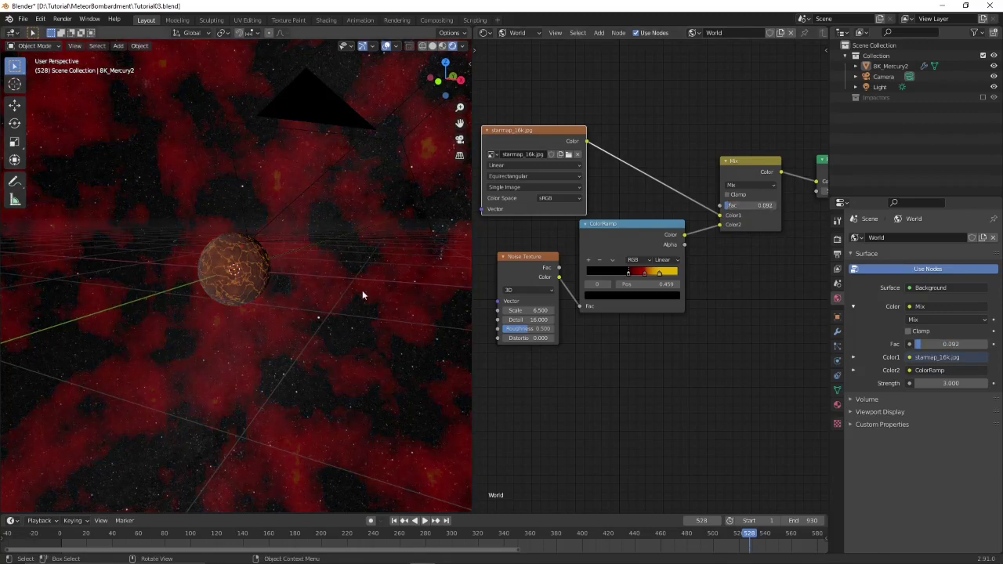
key("KP_0")
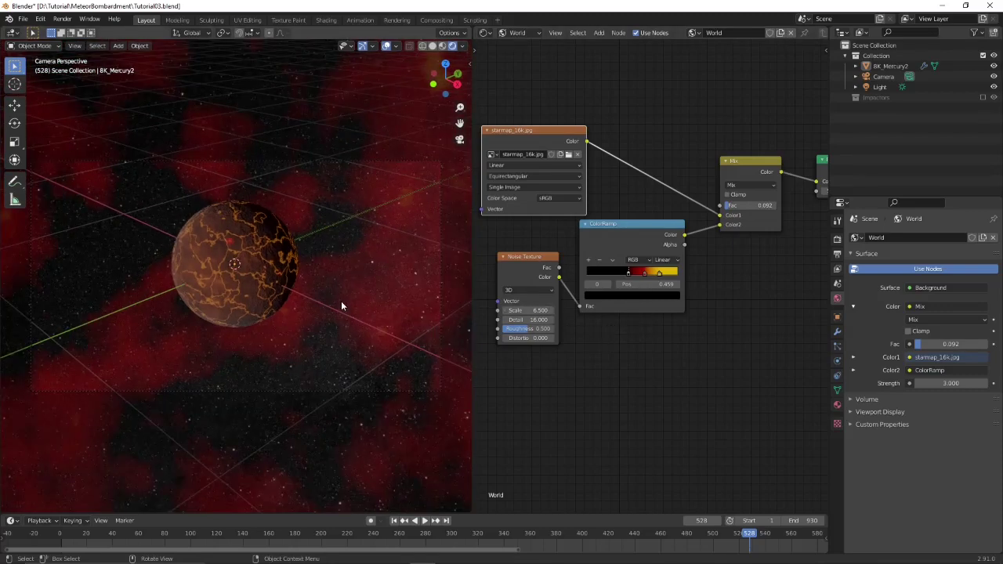
key("F12")
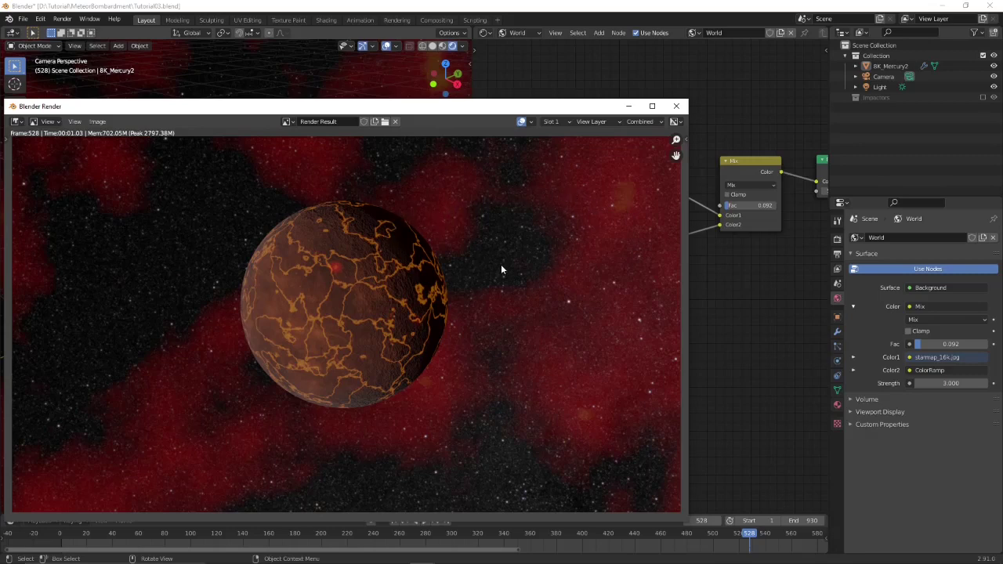
Step: Close the render result window and select the Mercury planet object
left_click(676, 106)
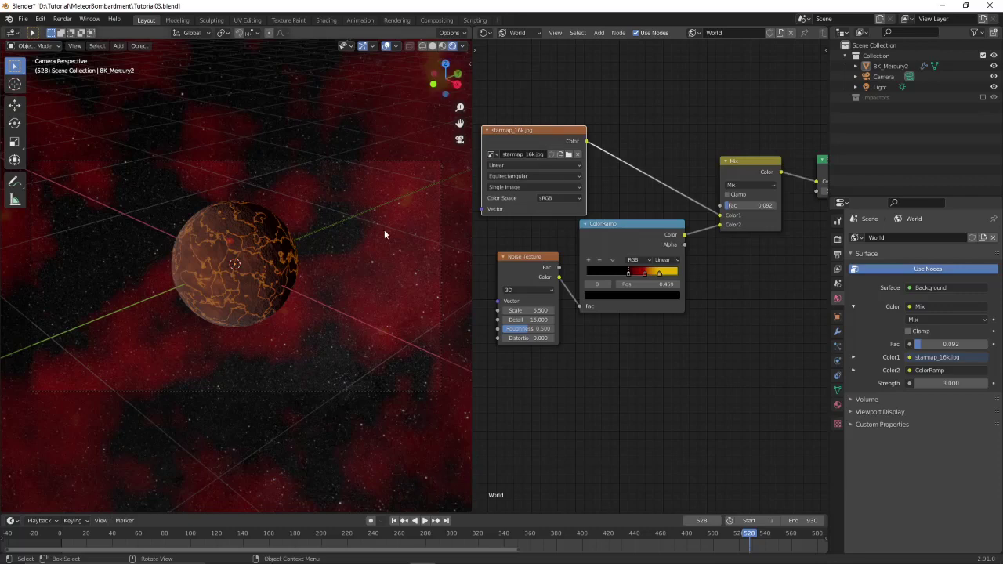
scroll(383, 310, "up", 5)
scroll(322, 246, "up", 2)
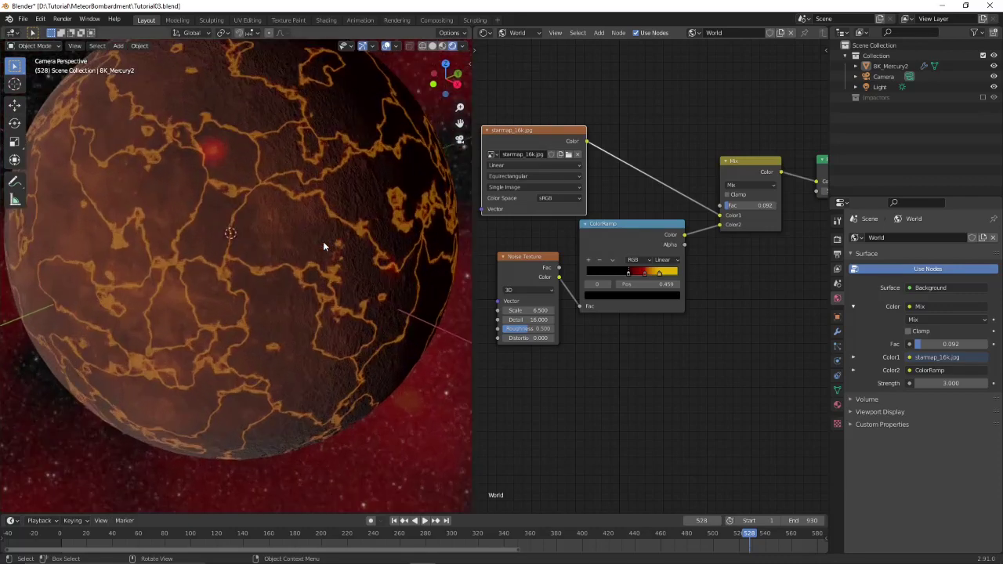
left_click(319, 216)
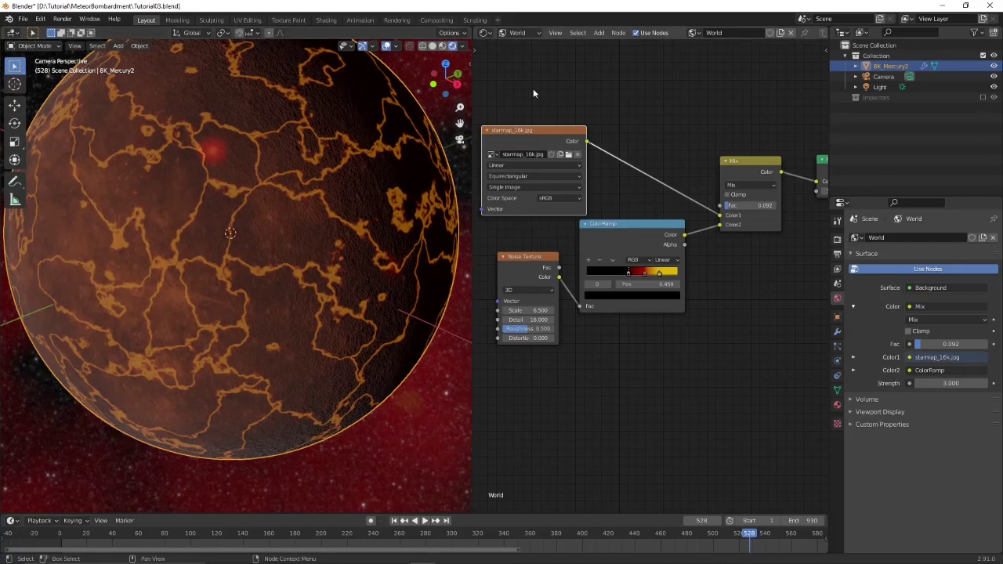
Step: Switch the node editor from the world to Mercury's material nodes, framing the ColorRamps
left_click(523, 32)
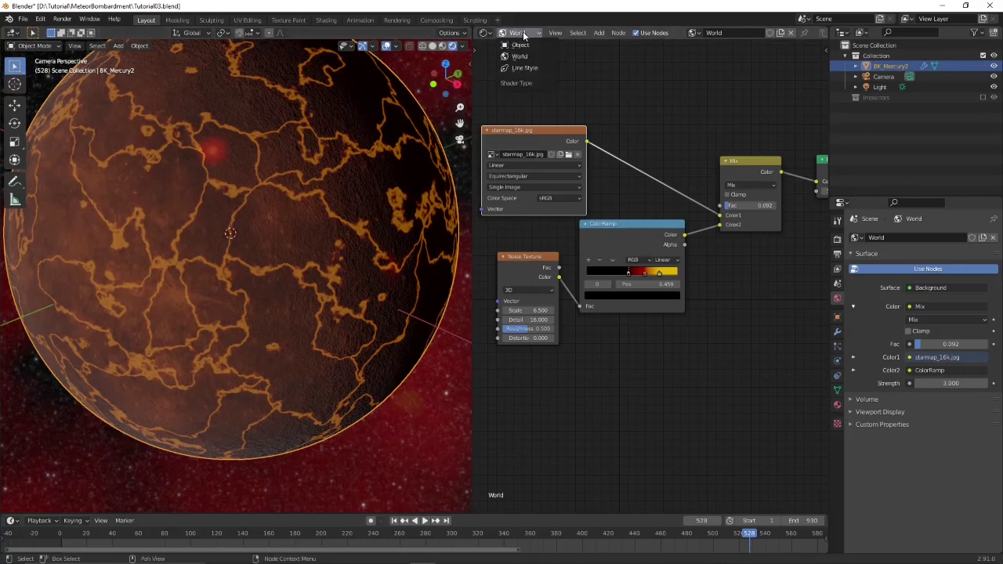
left_click(519, 44)
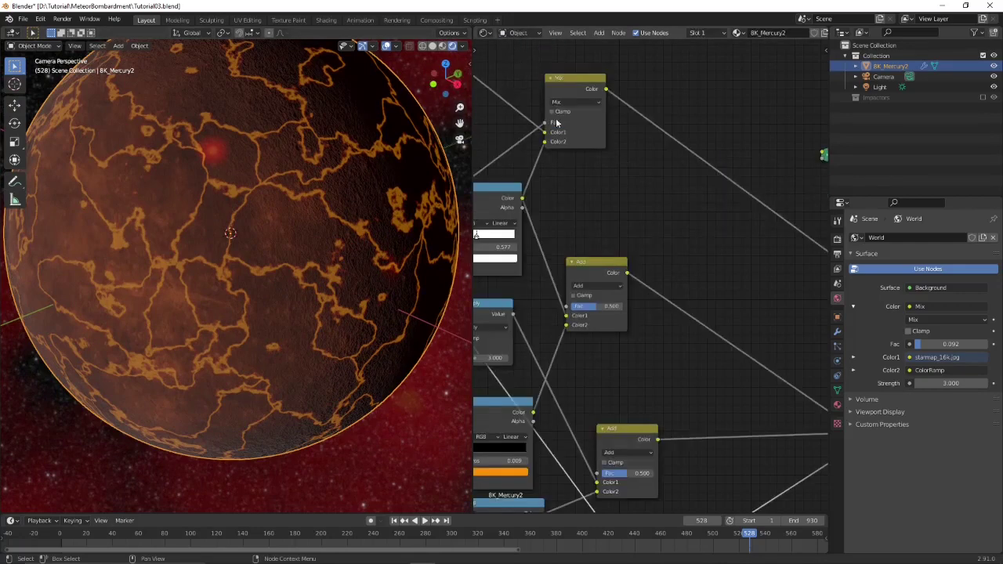
middle_click_drag(556, 123, 655, 334)
scroll(619, 310, "up", 1)
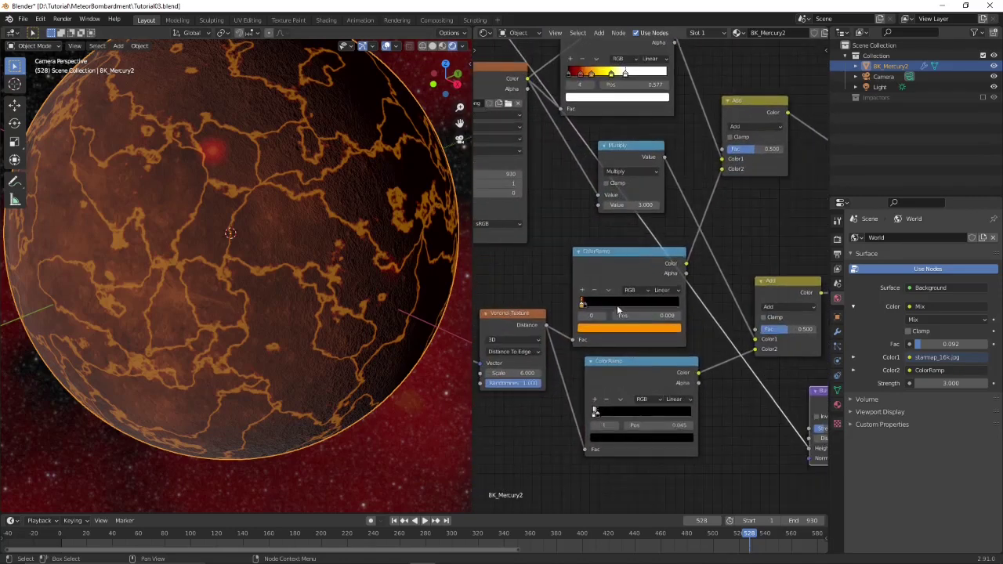
Step: Widen the lava ColorRamp's red gradient and move the crack ramp's dark stop to 0.164
left_click(587, 310)
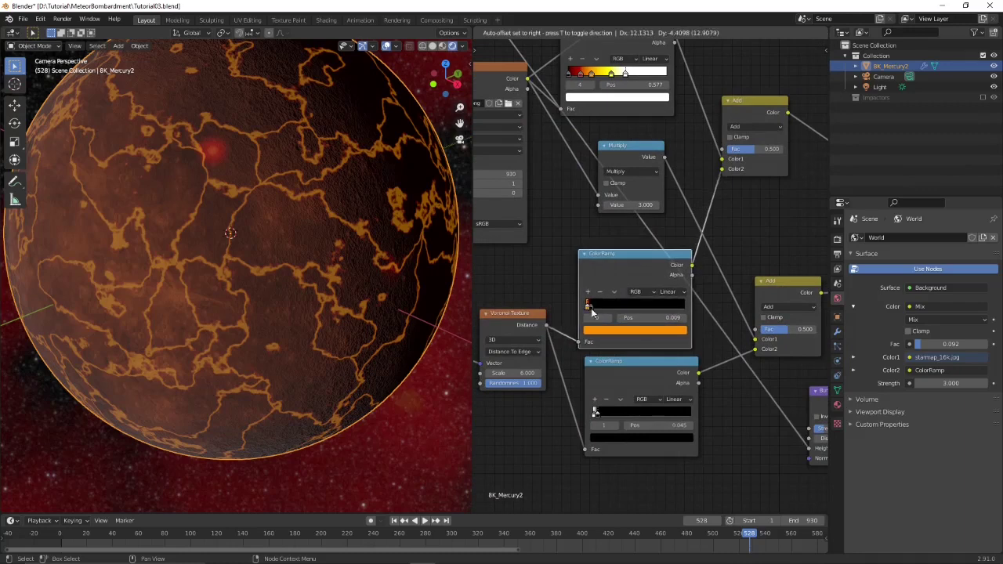
scroll(589, 311, "up", 4)
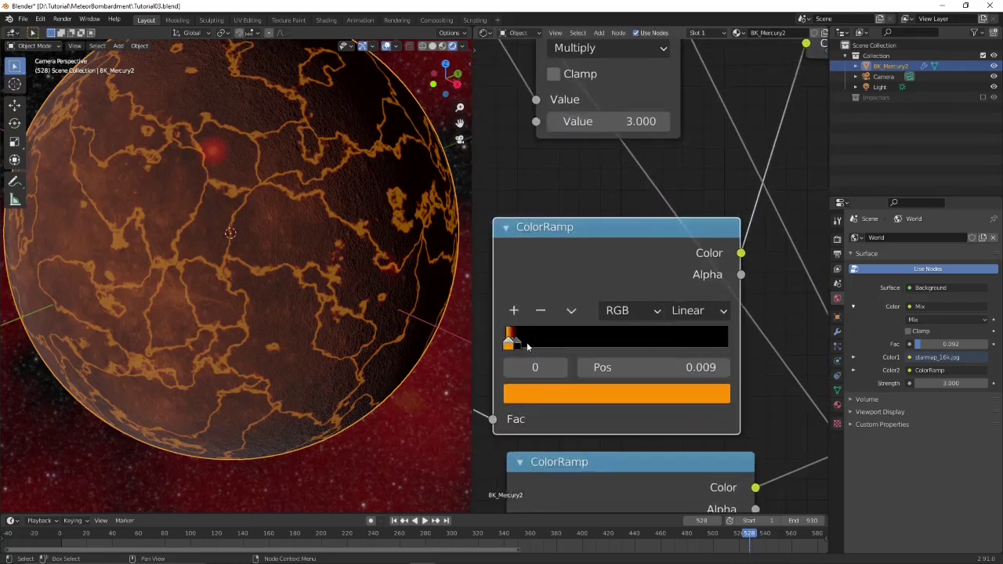
mouse_move(516, 345)
left_mouse_down()
mouse_move(571, 340)
mouse_move(518, 346)
left_mouse_up()
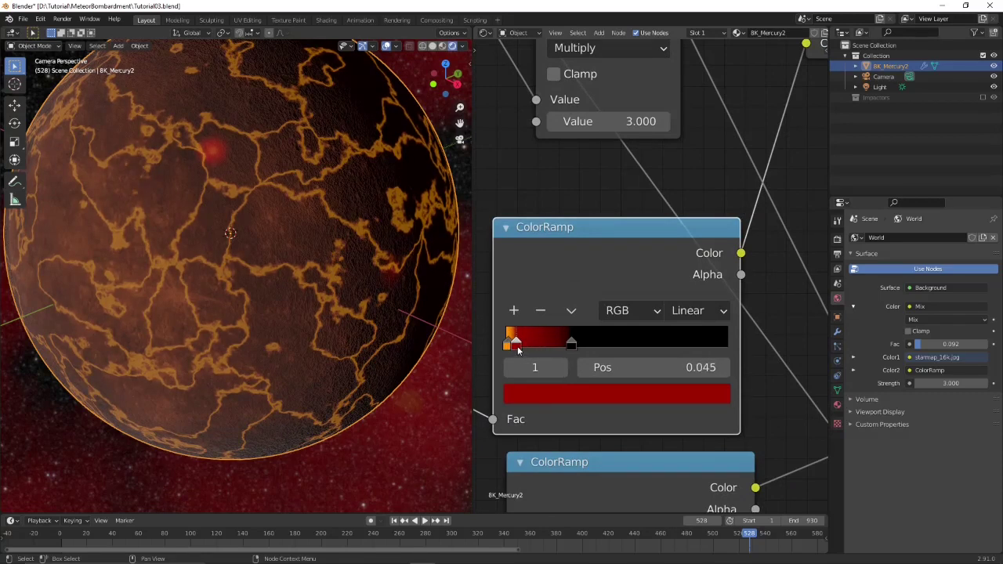
scroll(583, 397, "down", 5, "shift")
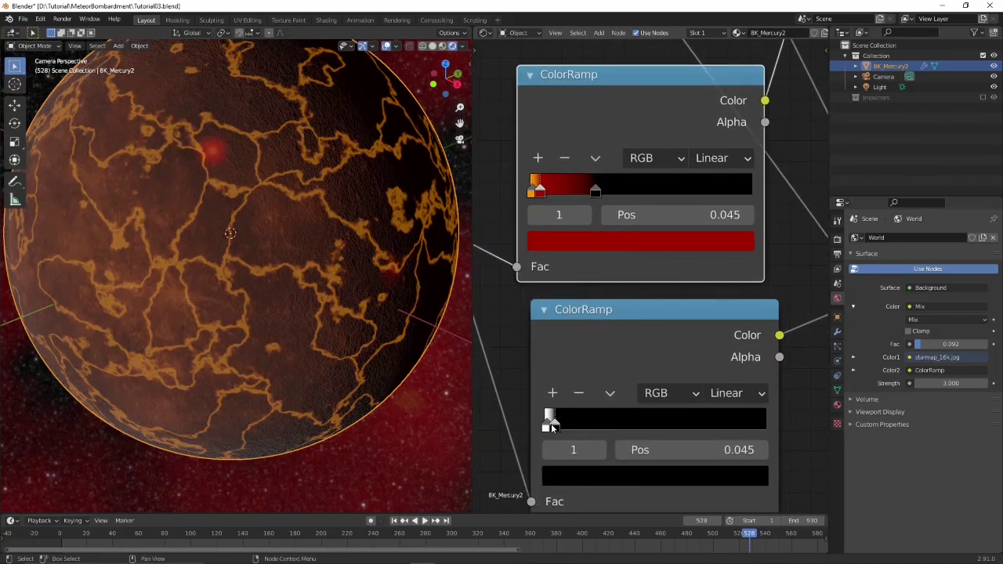
left_click_drag(554, 426, 581, 430)
scroll(316, 322, "down", 2)
scroll(316, 321, "down", 2)
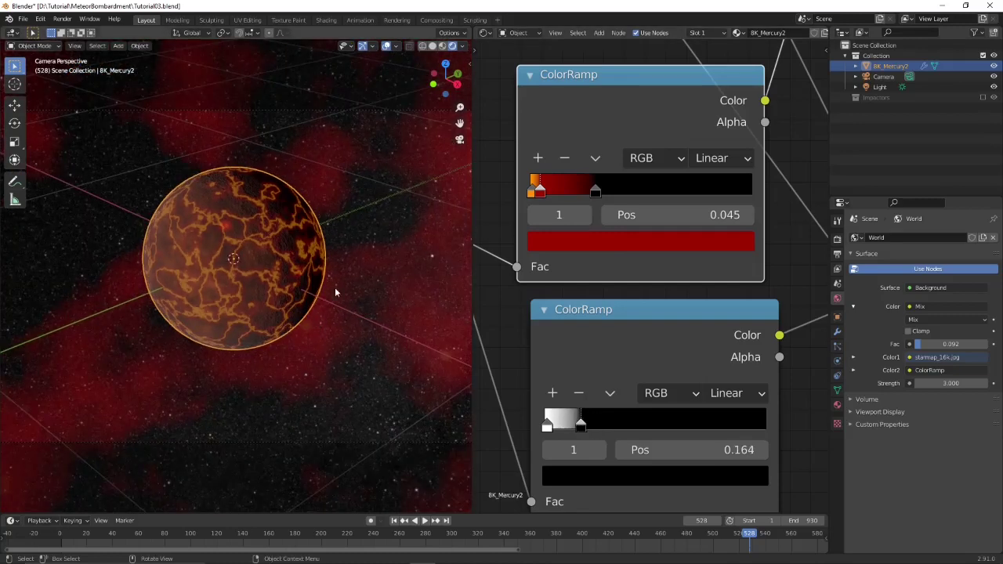
left_click(837, 239)
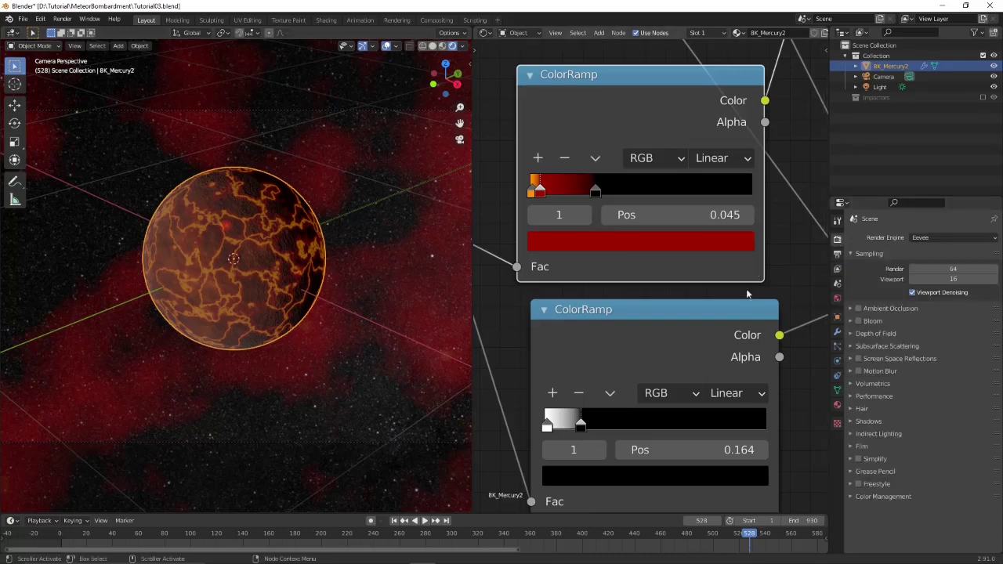
Step: Go back to frame 440 and orbit to face the glowing meteor impact
middle_click_drag(426, 291, 276, 270)
scroll(275, 267, "up", 8)
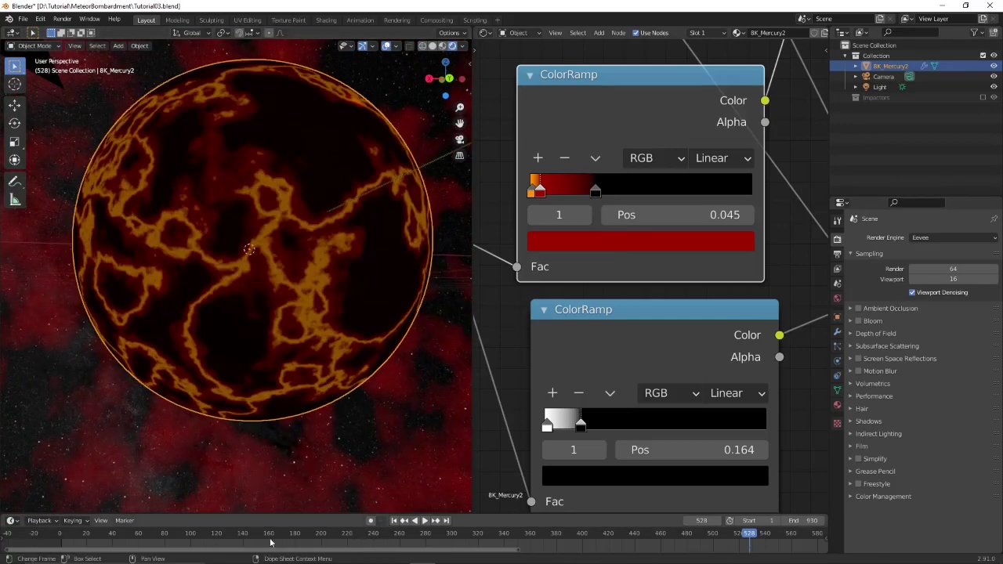
left_click_drag(748, 536, 635, 537)
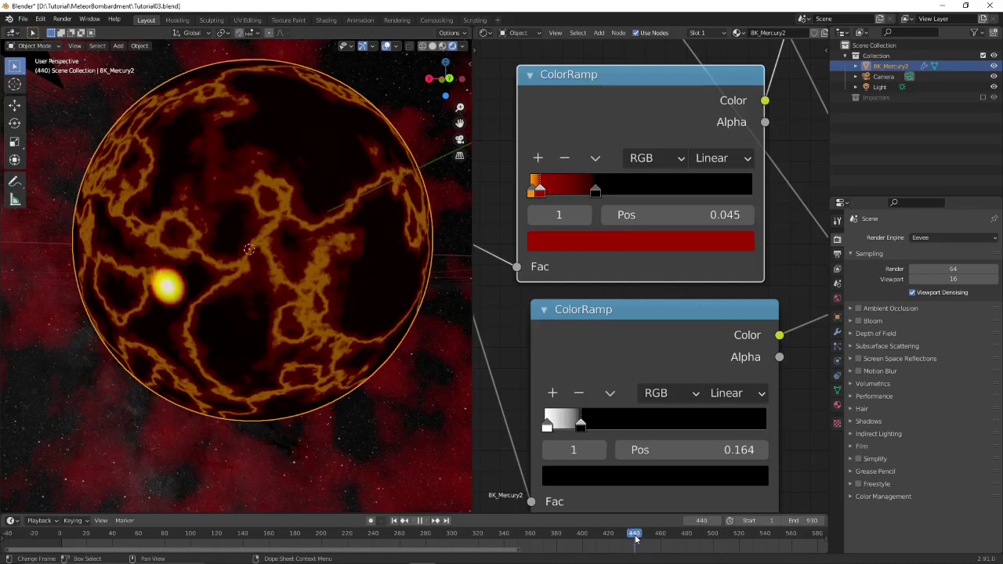
middle_click_drag(426, 369, 380, 384)
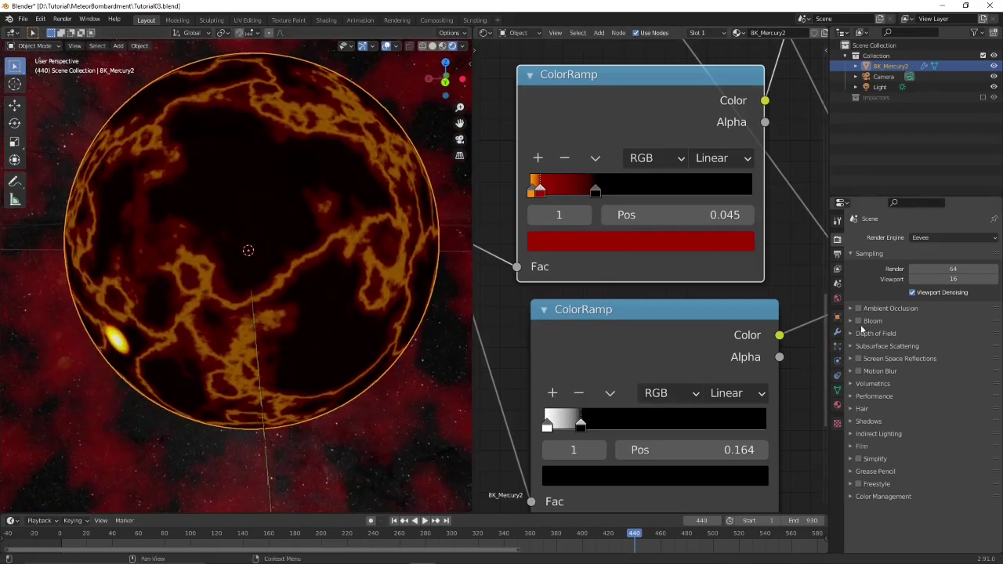
Step: Enable Eevee Bloom with intensity 0.100, radius 5.071 and threshold 0.489
left_click(857, 321)
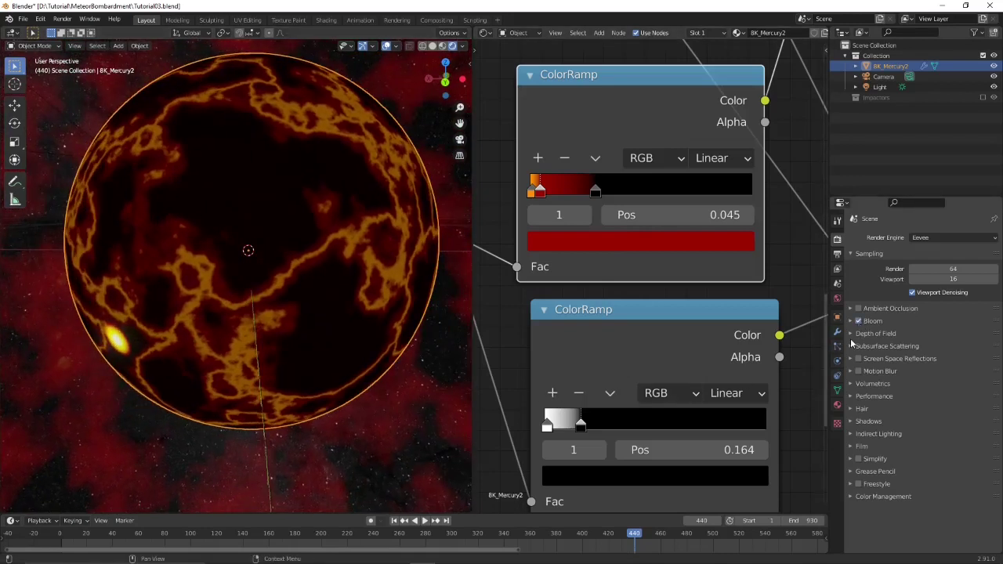
left_click(851, 322)
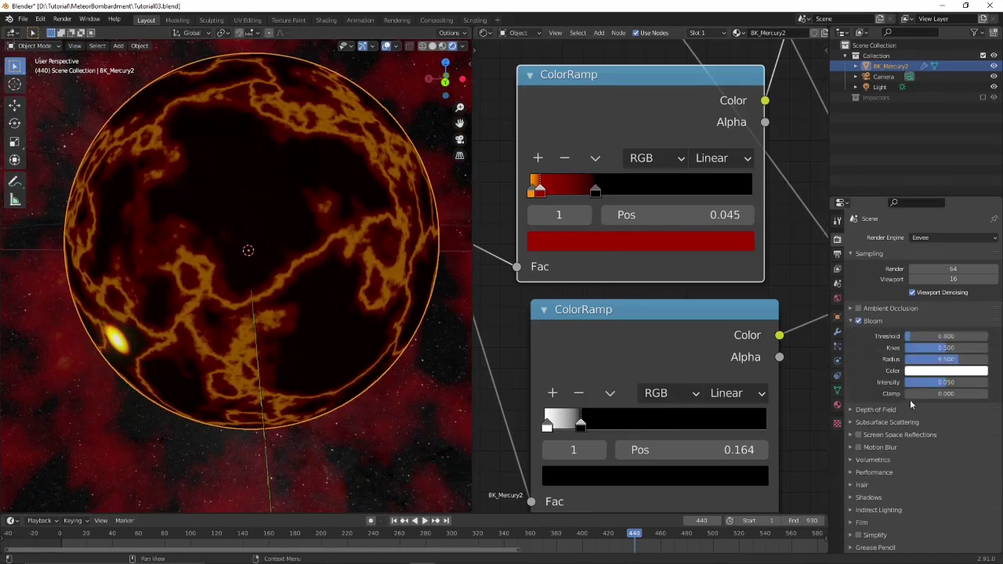
left_click_drag(946, 383, 985, 383)
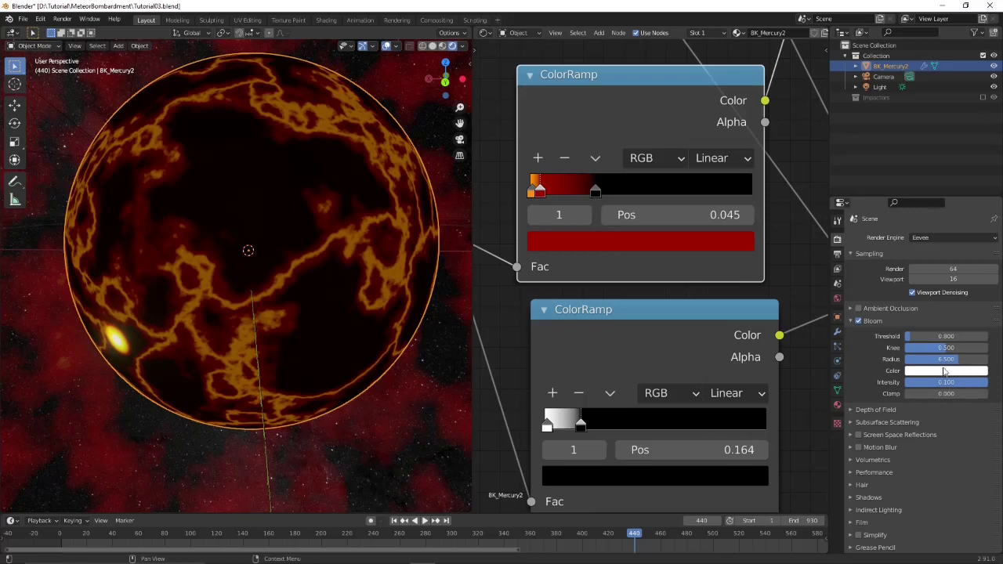
left_click_drag(951, 361, 927, 336)
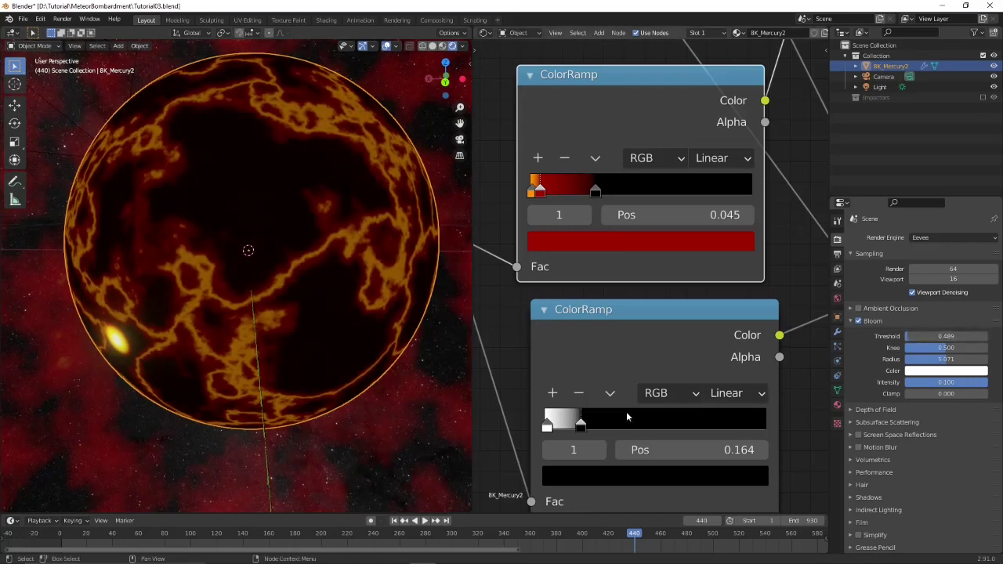
scroll(732, 357, "down", 2)
Step: Add a Math node onto the link leaving the Add node, before the shader
scroll(738, 354, "down", 1)
middle_click_drag(739, 354, 628, 359)
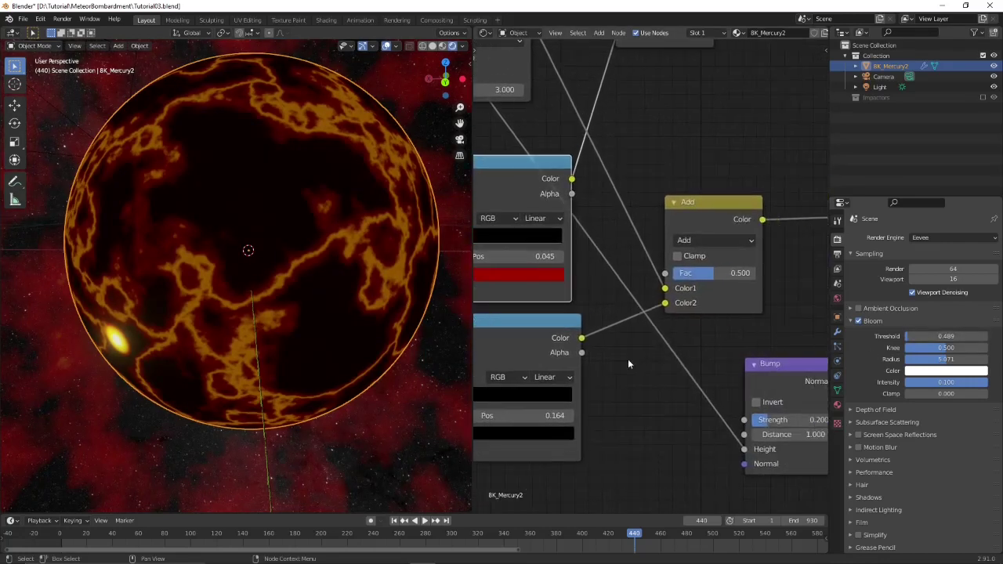
middle_click_drag(735, 354, 579, 357)
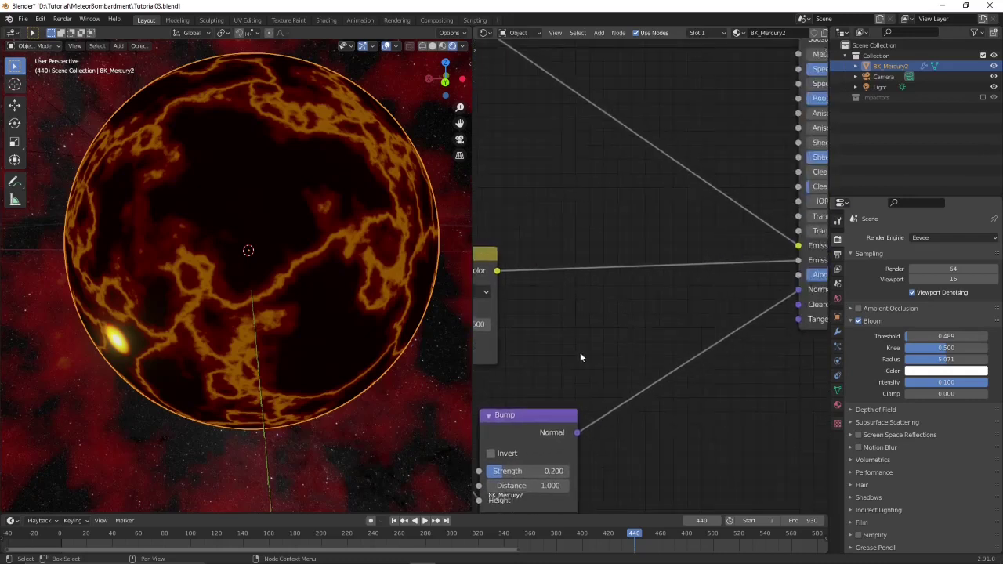
middle_click_drag(720, 349, 728, 329)
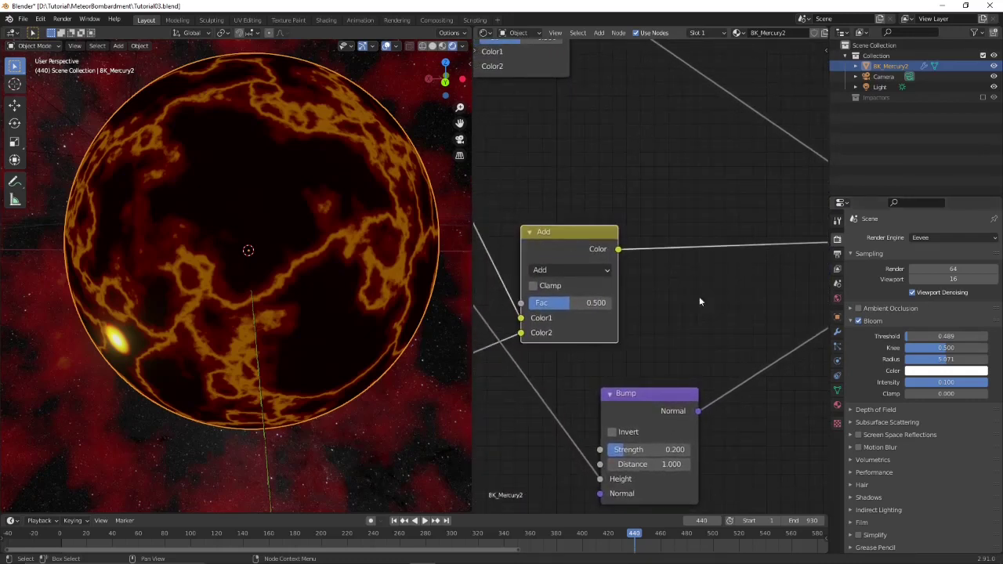
key("shift+a")
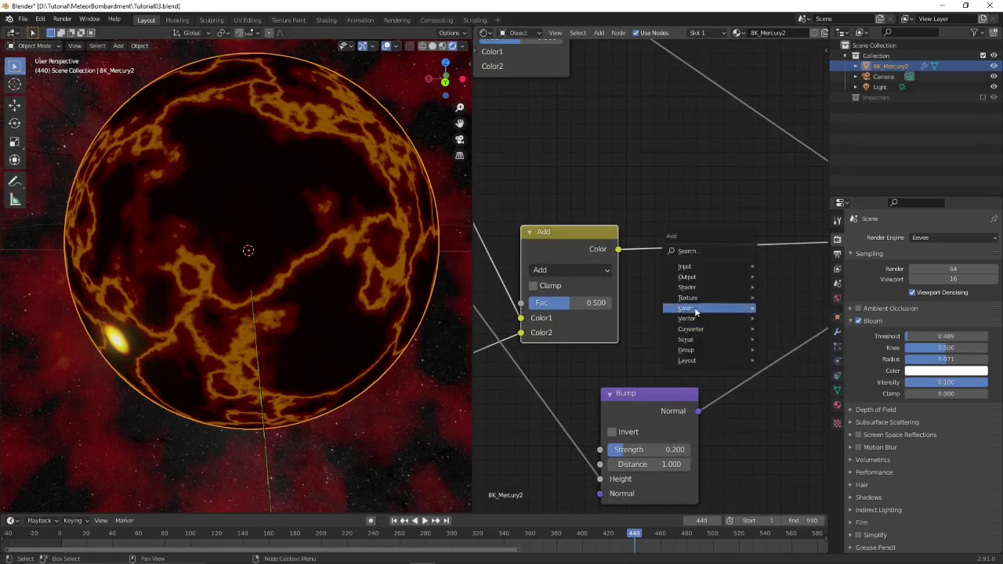
mouse_move(698, 319)
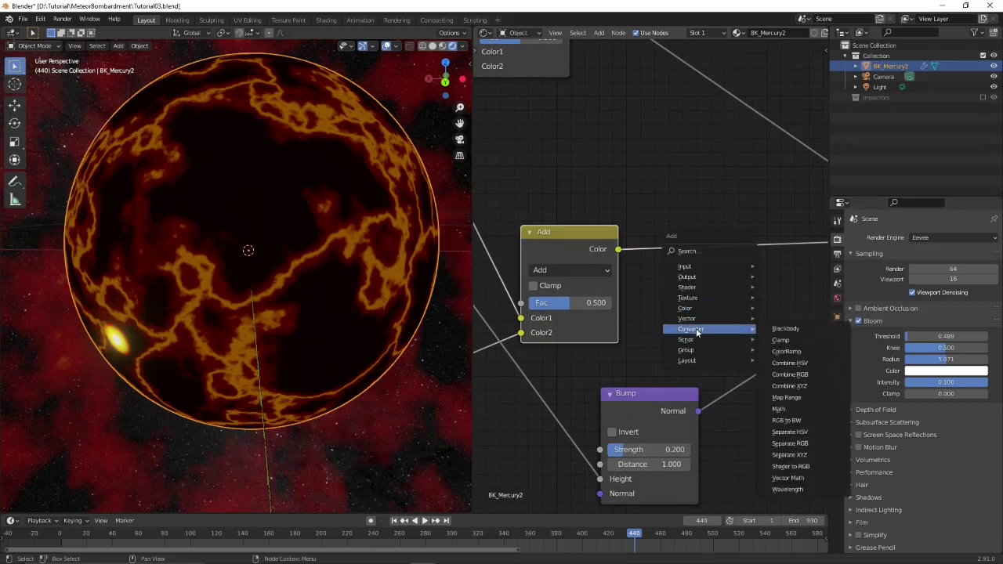
left_click(783, 408)
left_click(714, 271)
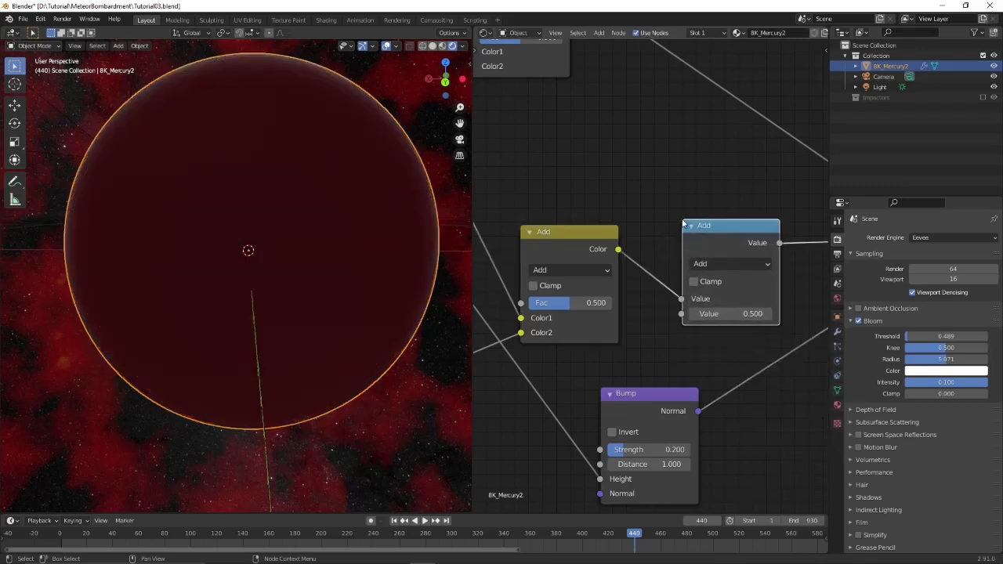
Step: Set the Math node to Multiply with a value of 3
left_click(723, 265)
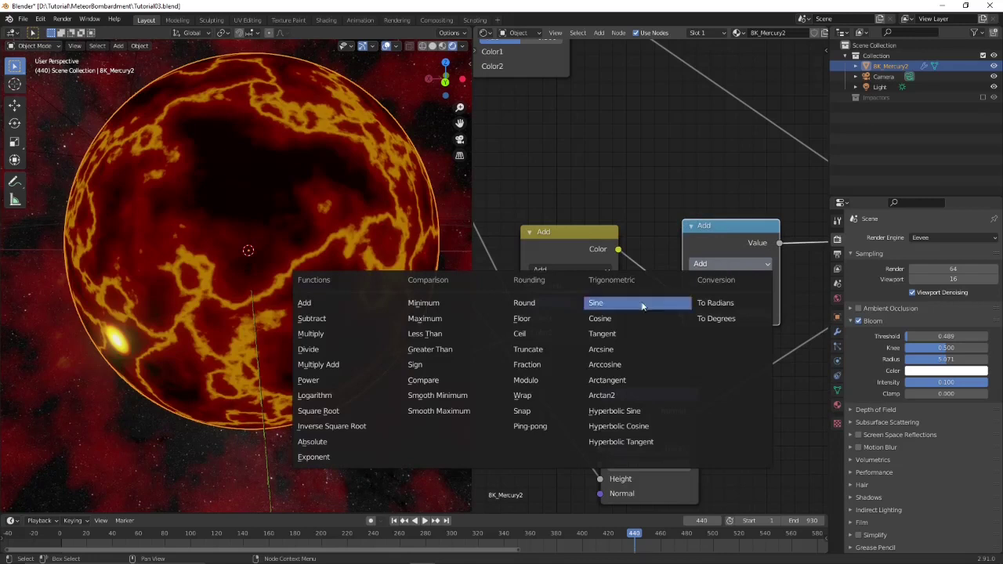
left_click(317, 334)
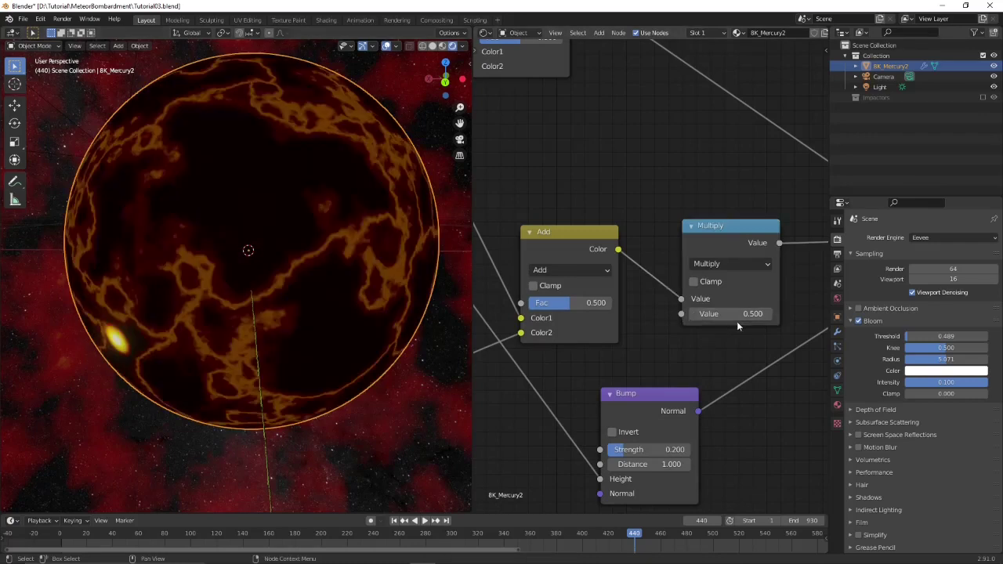
left_click(729, 313)
type("0.5")
key("BackSpace")
key("BackSpace")
key("BackSpace")
type("3")
key("Return")
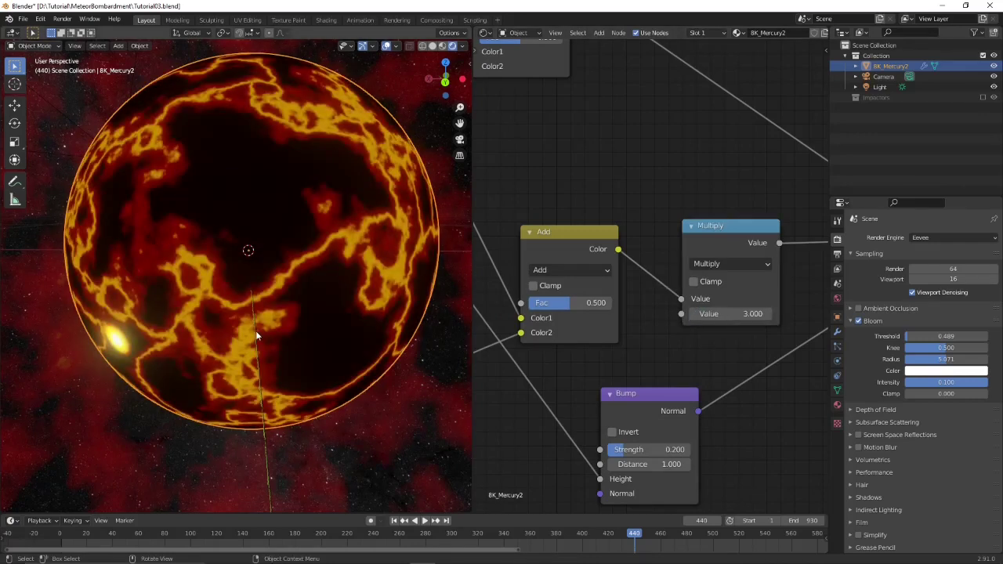
Step: Orbit and zoom out to inspect the brighter glowing cracks on the whole planet
middle_click_drag(257, 335, 349, 343)
scroll(350, 342, "up", 2)
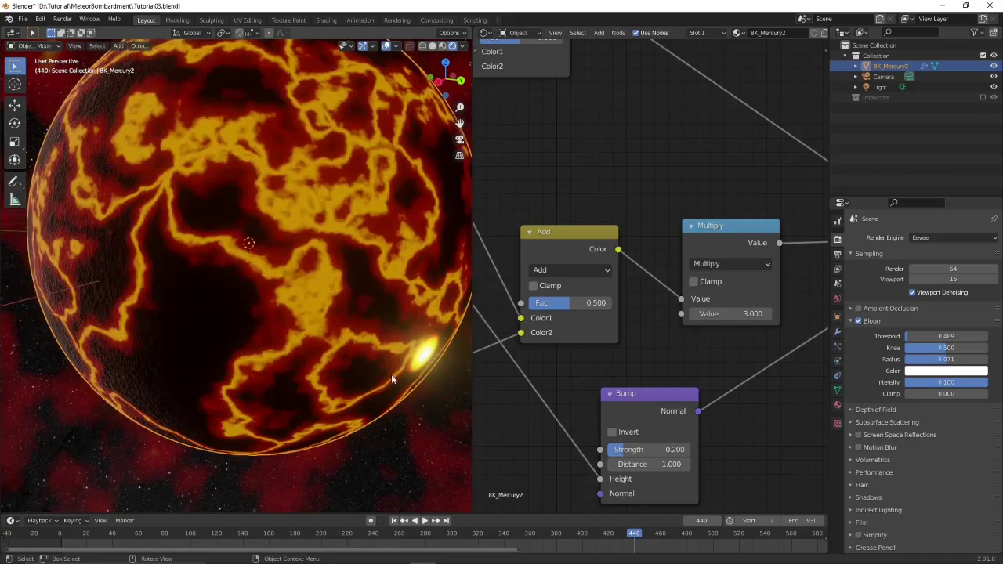
scroll(398, 354, "down", 3)
middle_click_drag(326, 342, 253, 331)
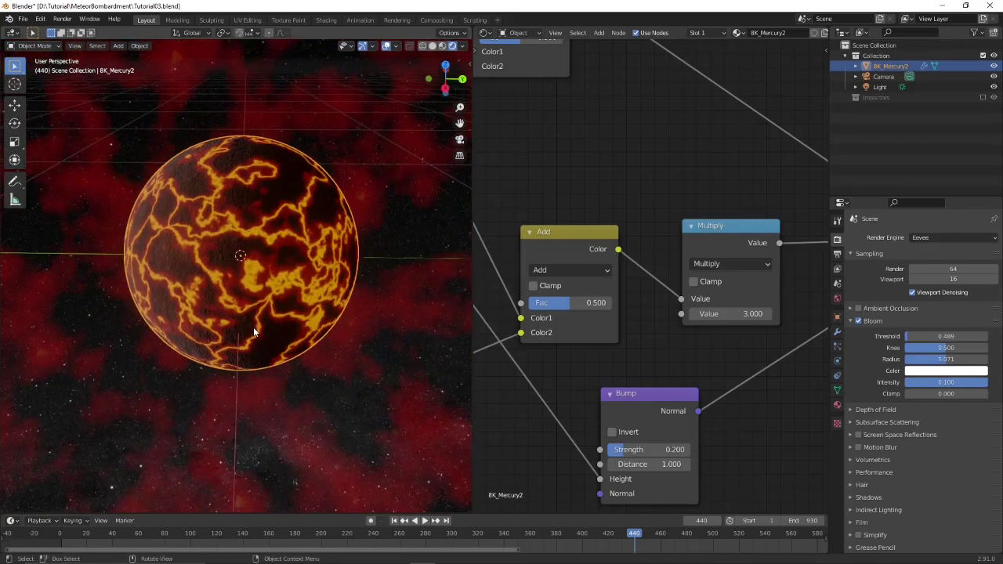